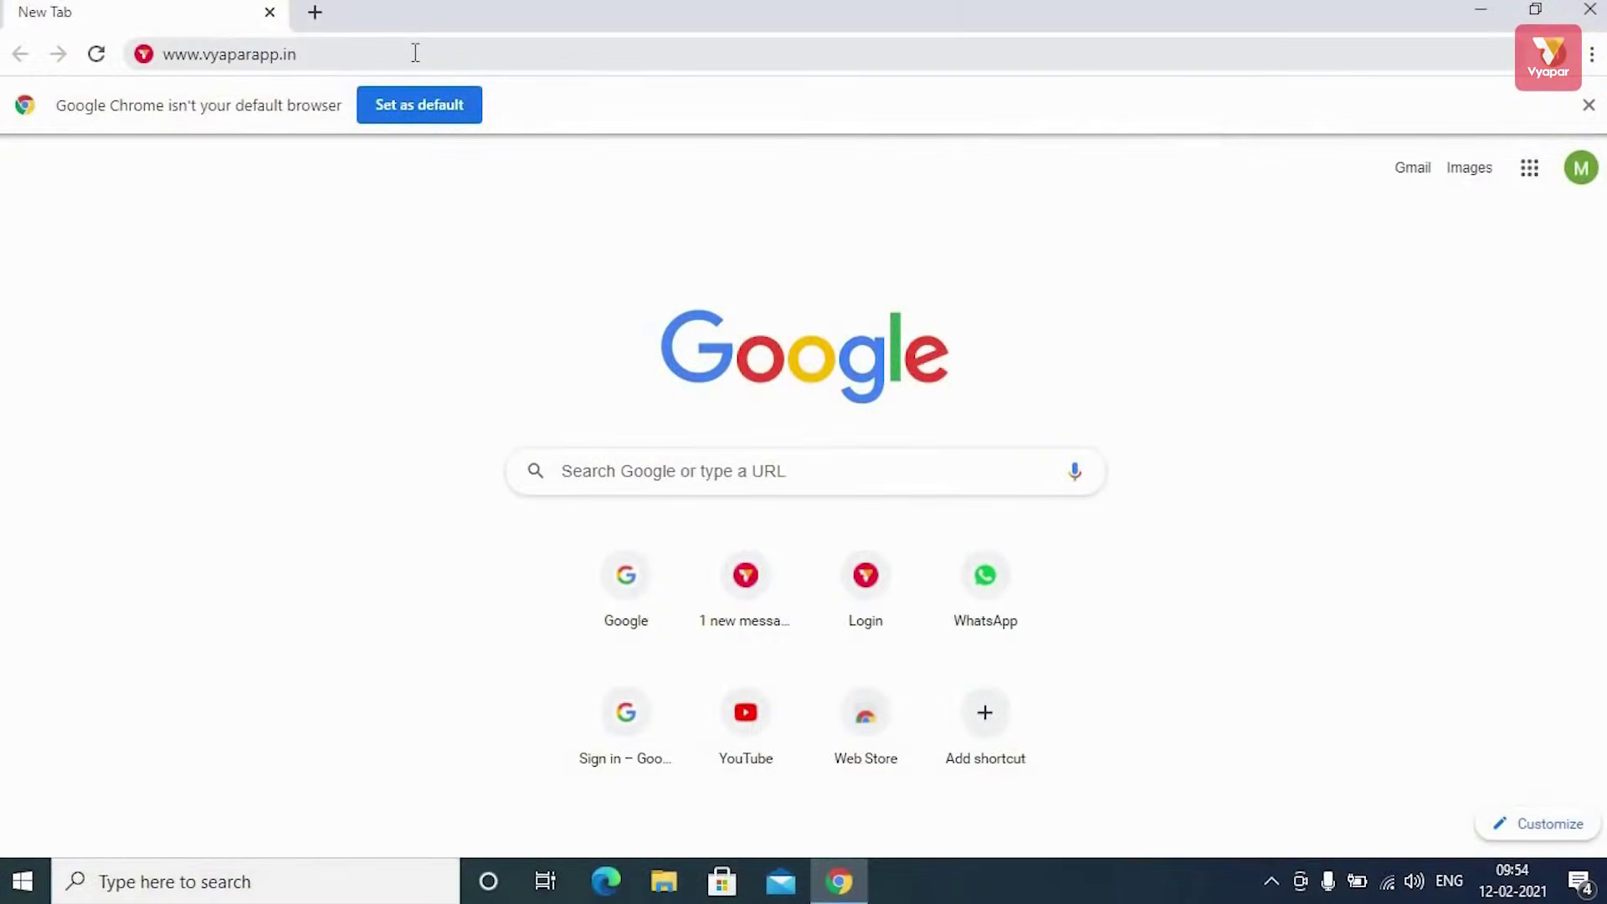
# Load vyaparapp.in in Chrome and scroll its homepage back to the top
pyautogui.click(415, 53)
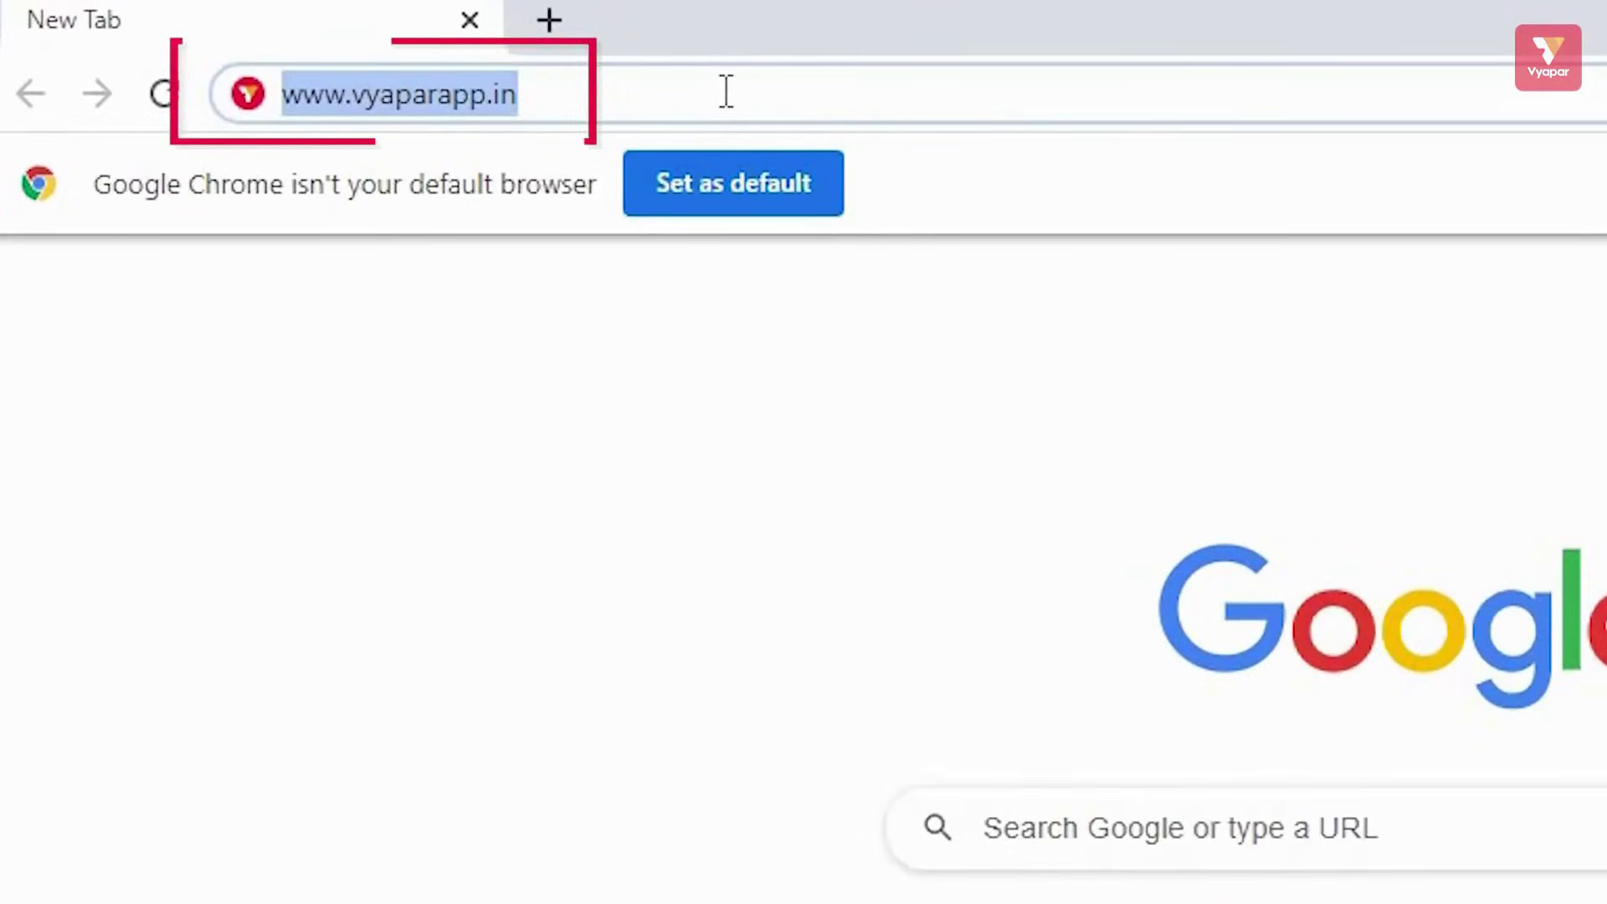
pyautogui.press('Return')
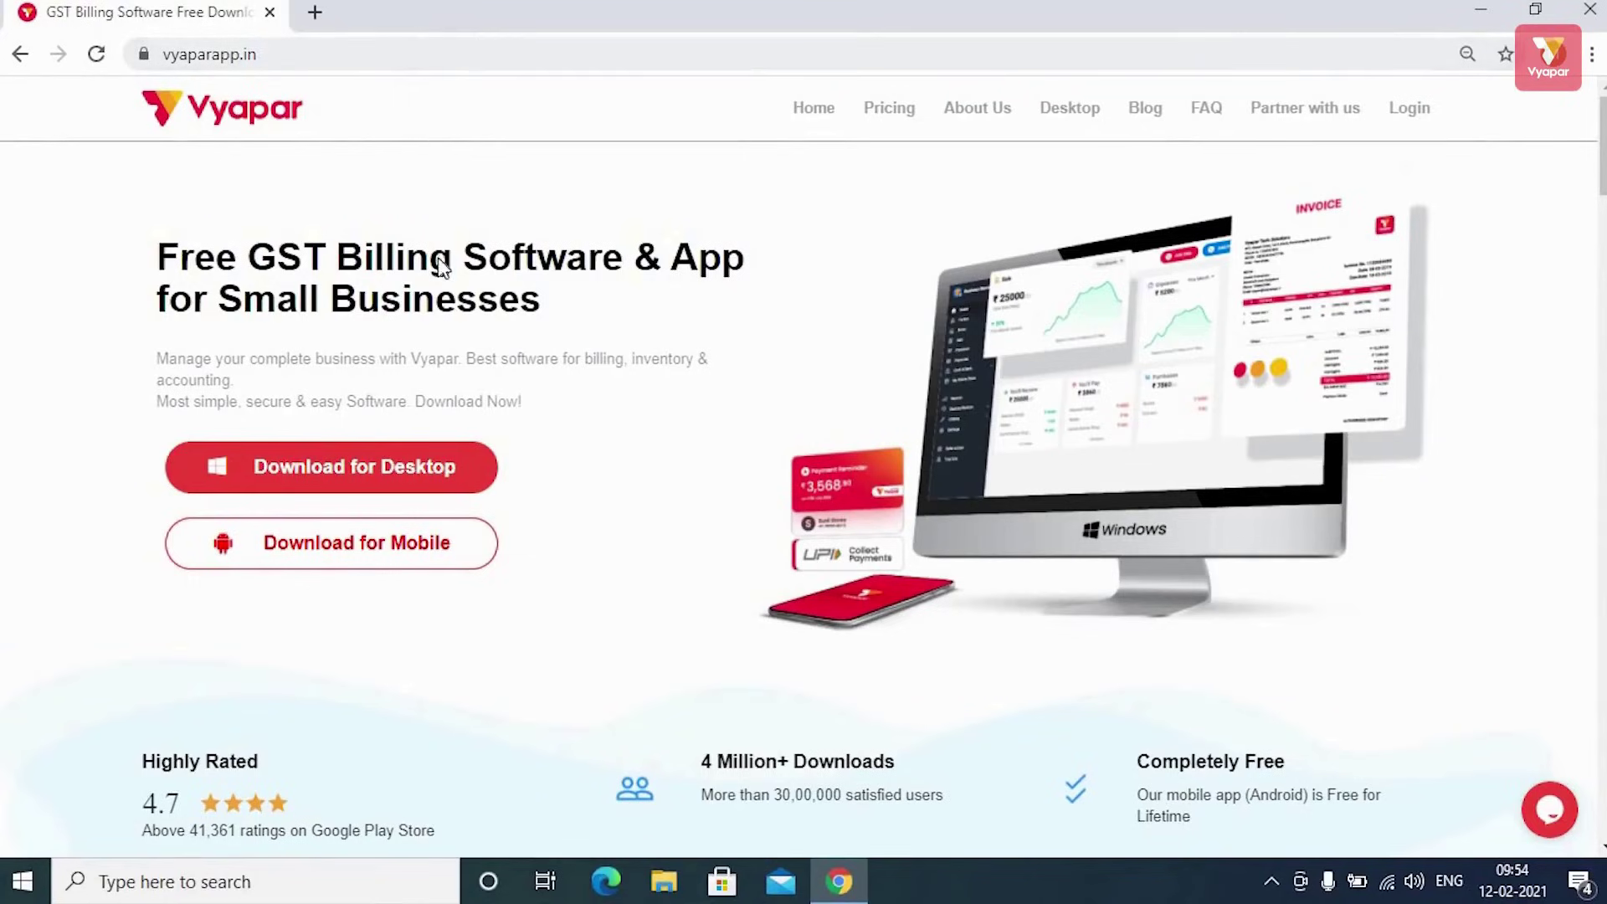
pyautogui.scroll(-20, 444, 251)
pyautogui.scroll(15, 452, 244)
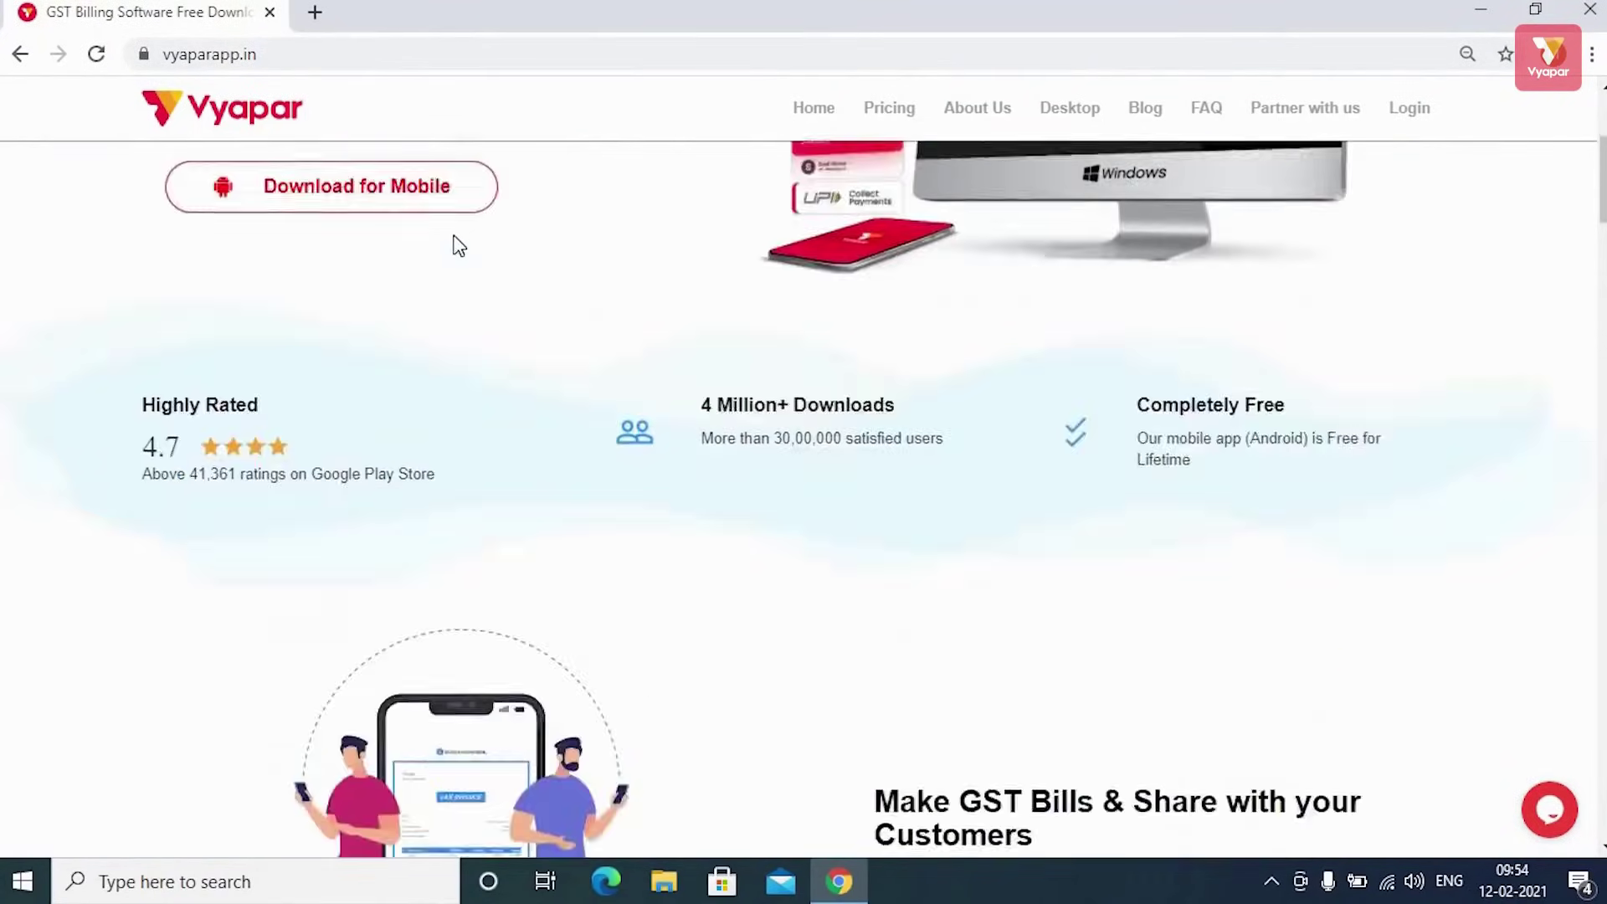
pyautogui.scroll(4, 452, 247)
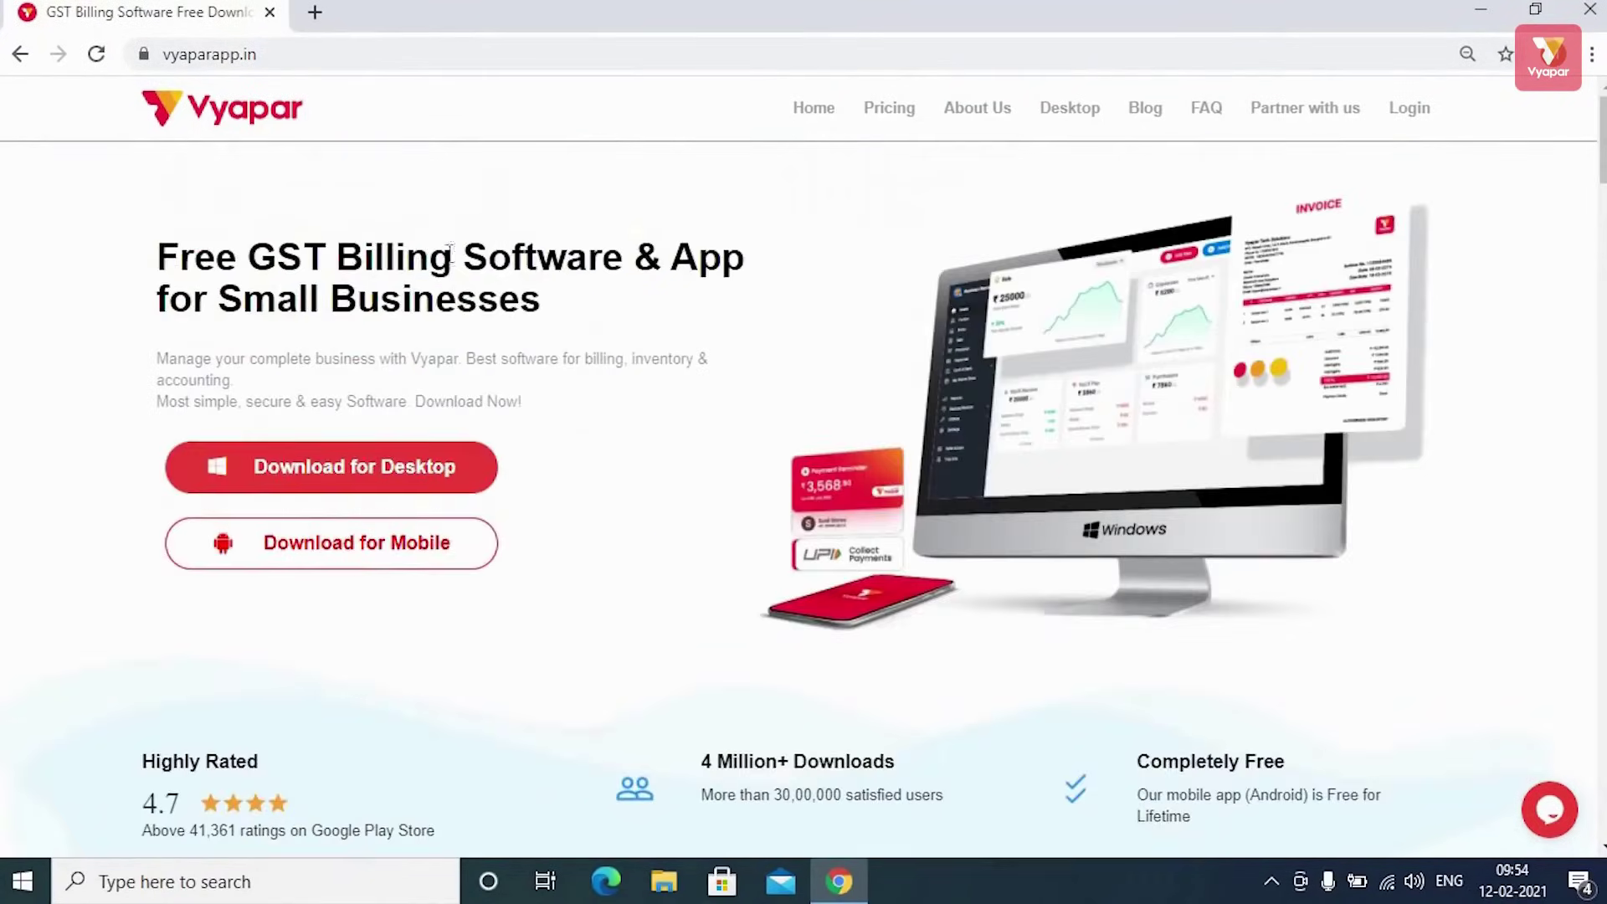
# Download the VyaparApp.exe desktop installer and run it
pyautogui.click(440, 478)
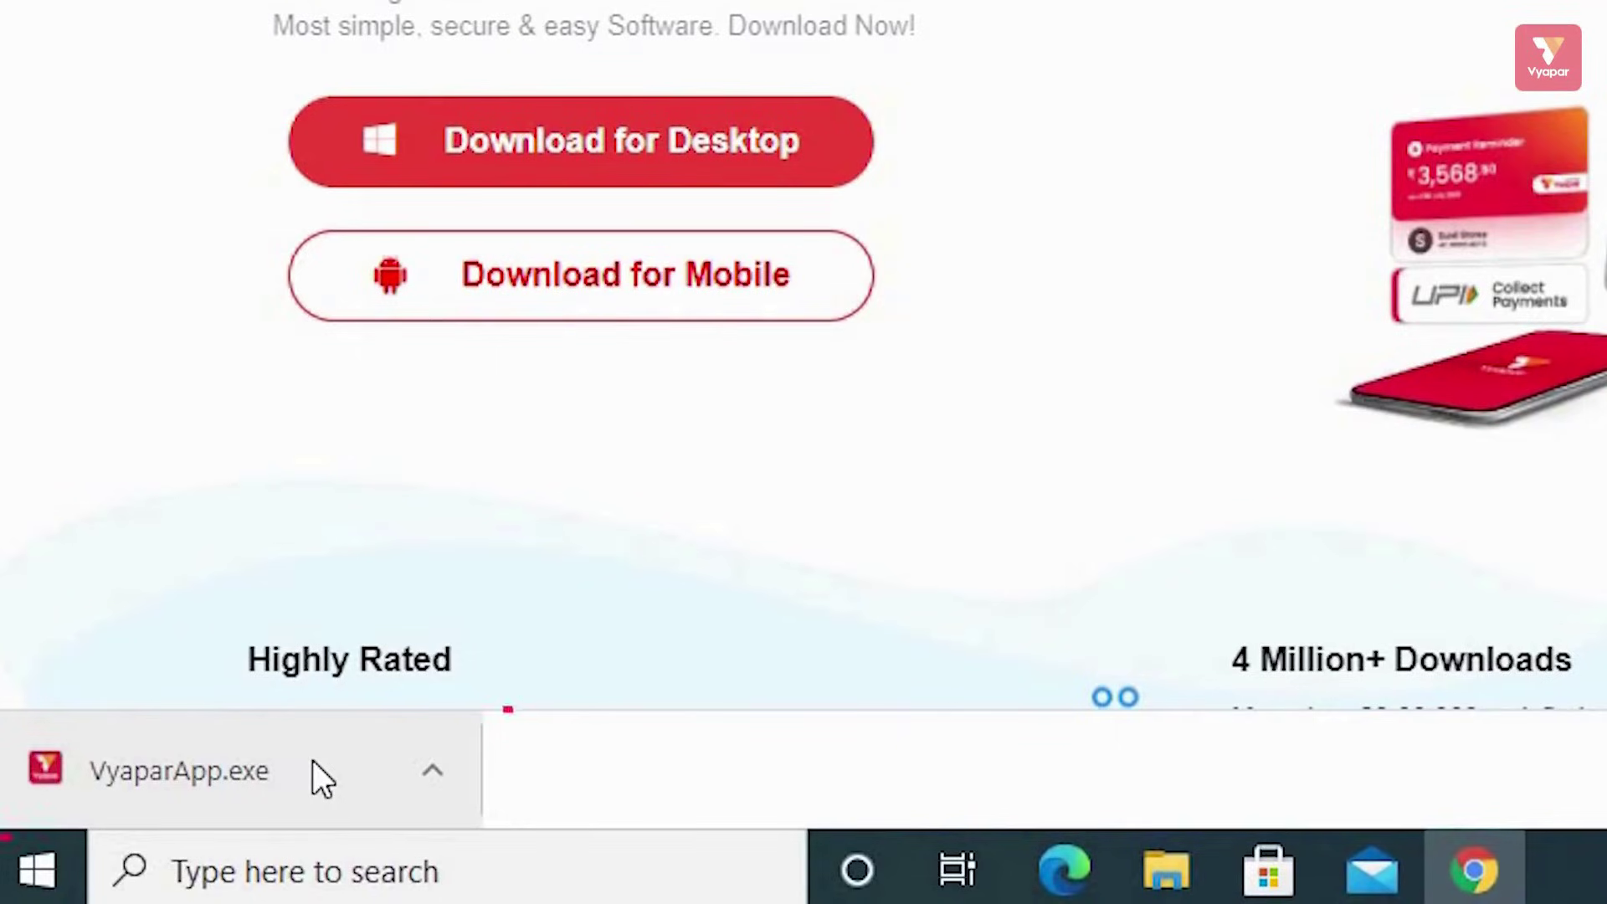
pyautogui.click(313, 764)
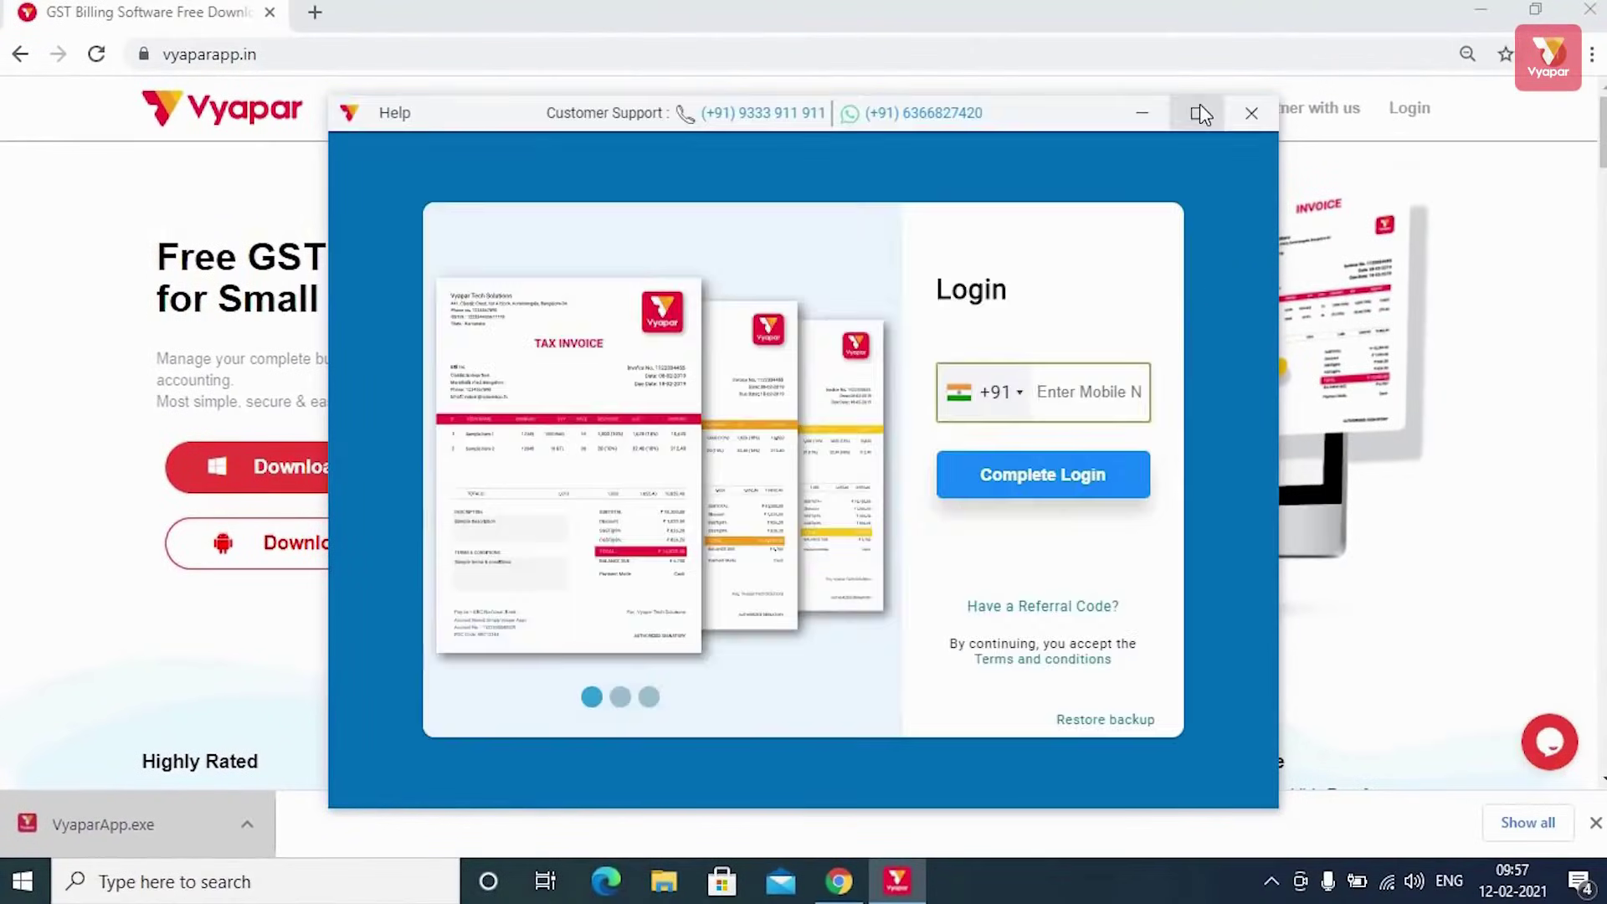
# Maximise Vyapar and complete login with a mobile number to create My Company
pyautogui.click(1201, 110)
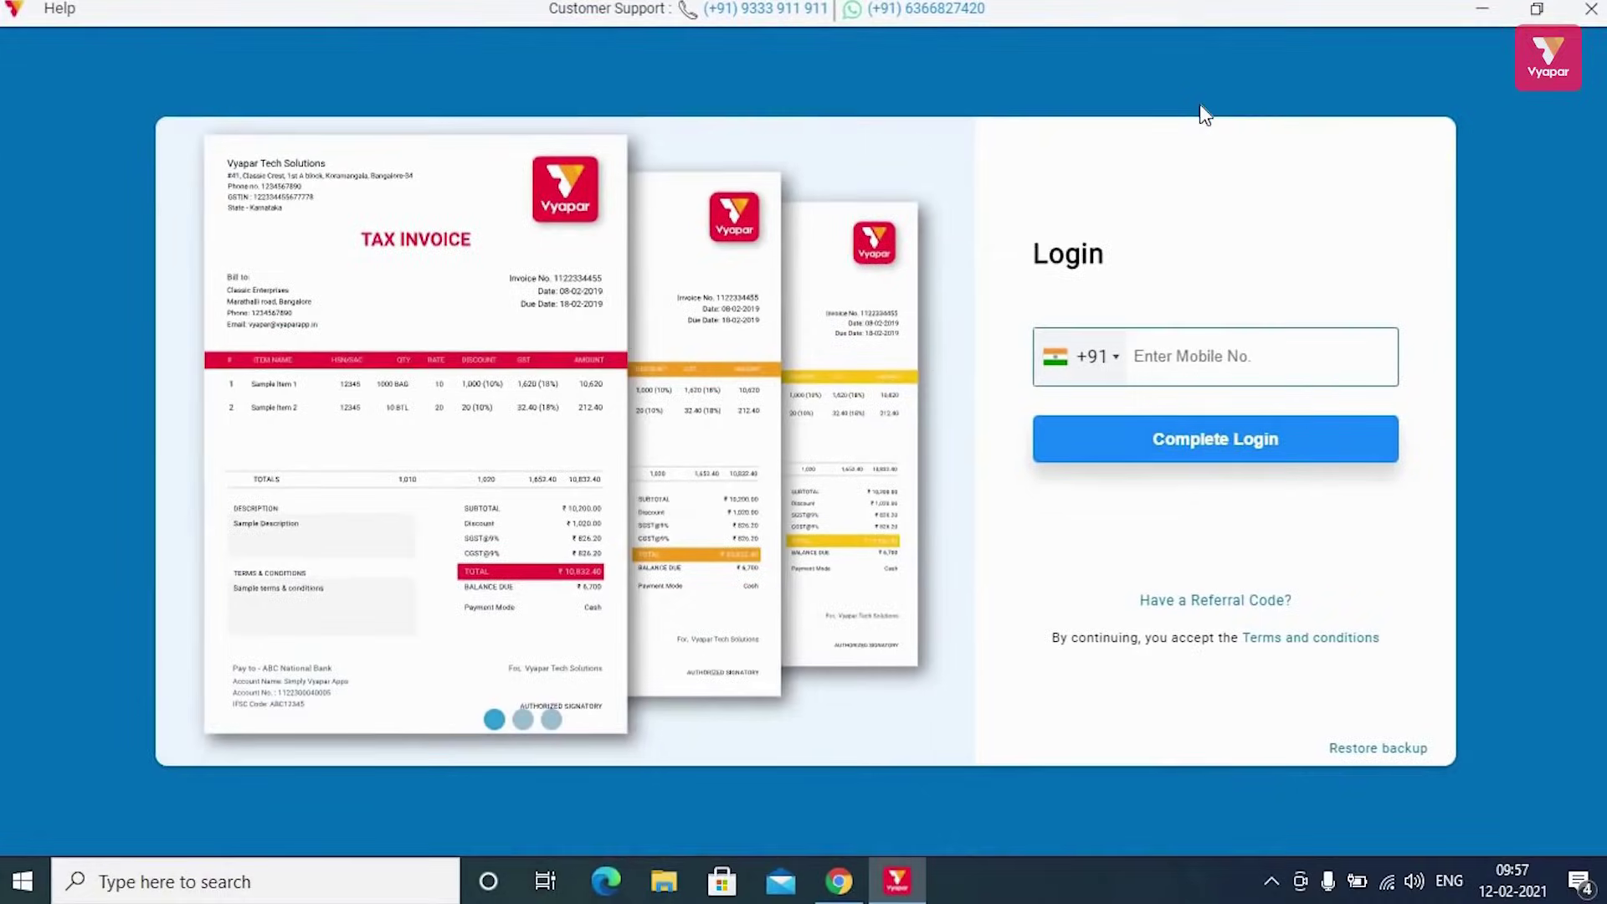
pyautogui.click(1195, 347)
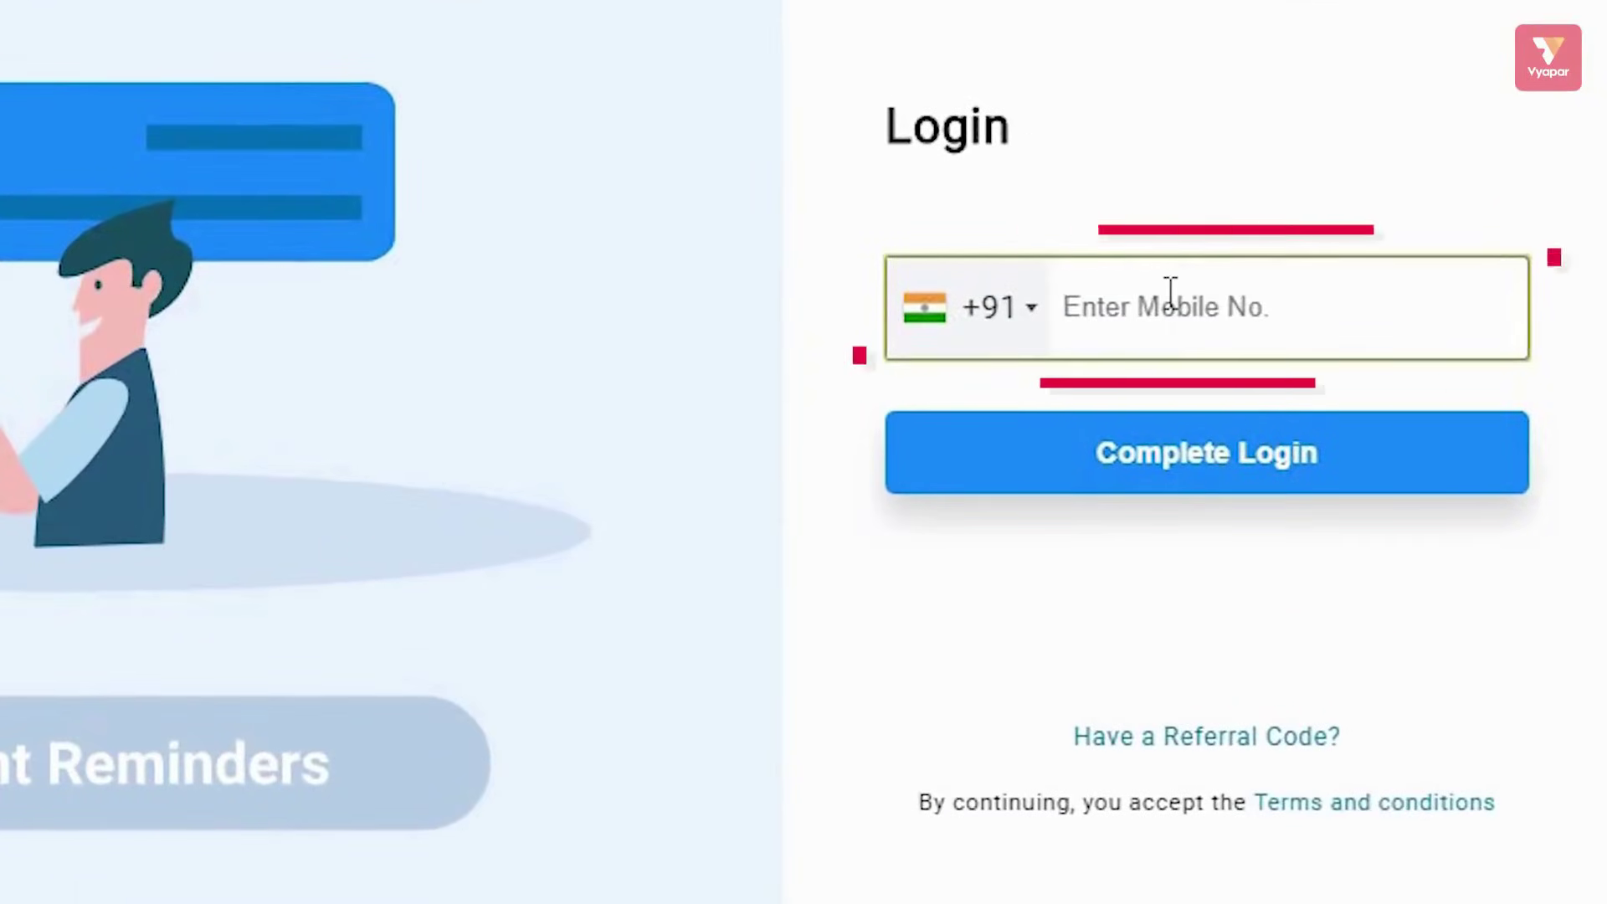
pyautogui.write('9876543210')
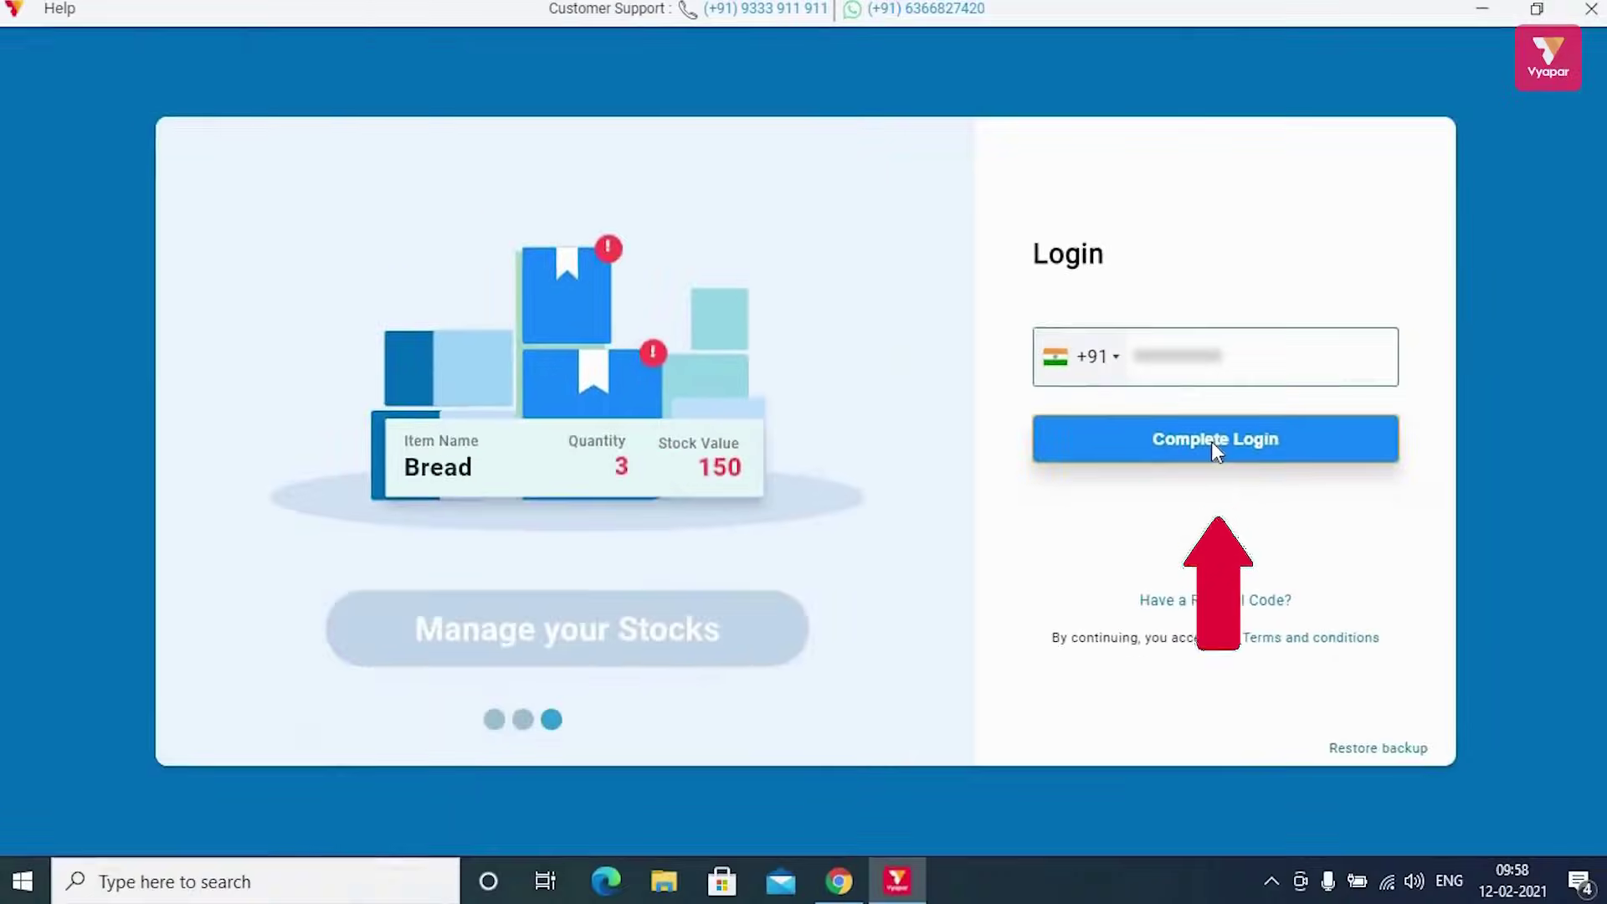
pyautogui.click(1210, 455)
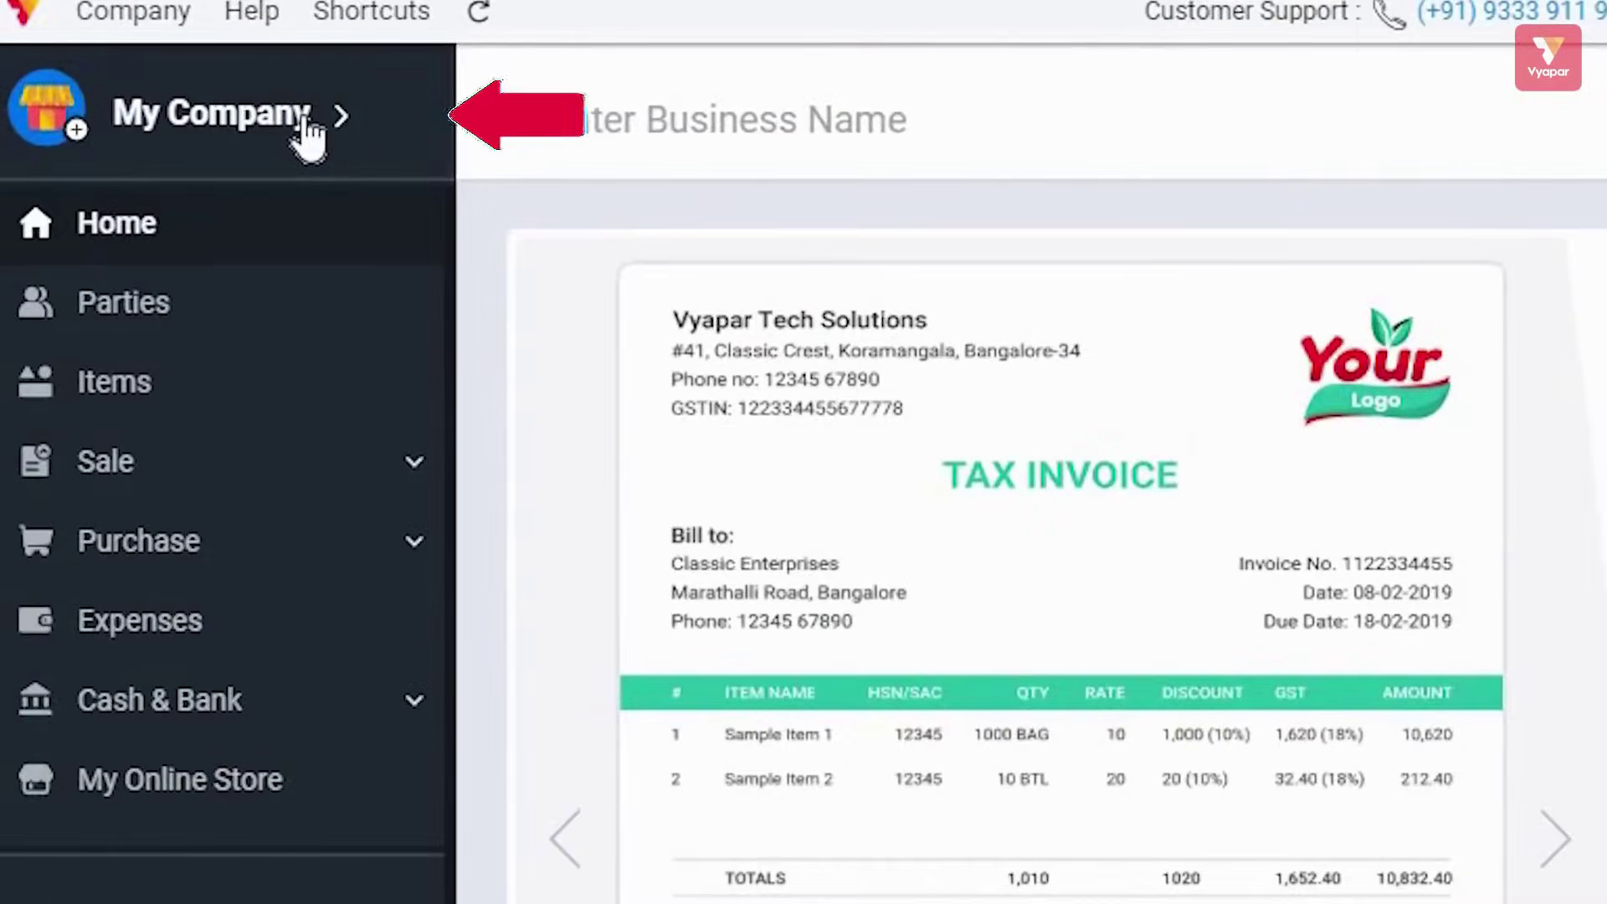
pyautogui.click(303, 117)
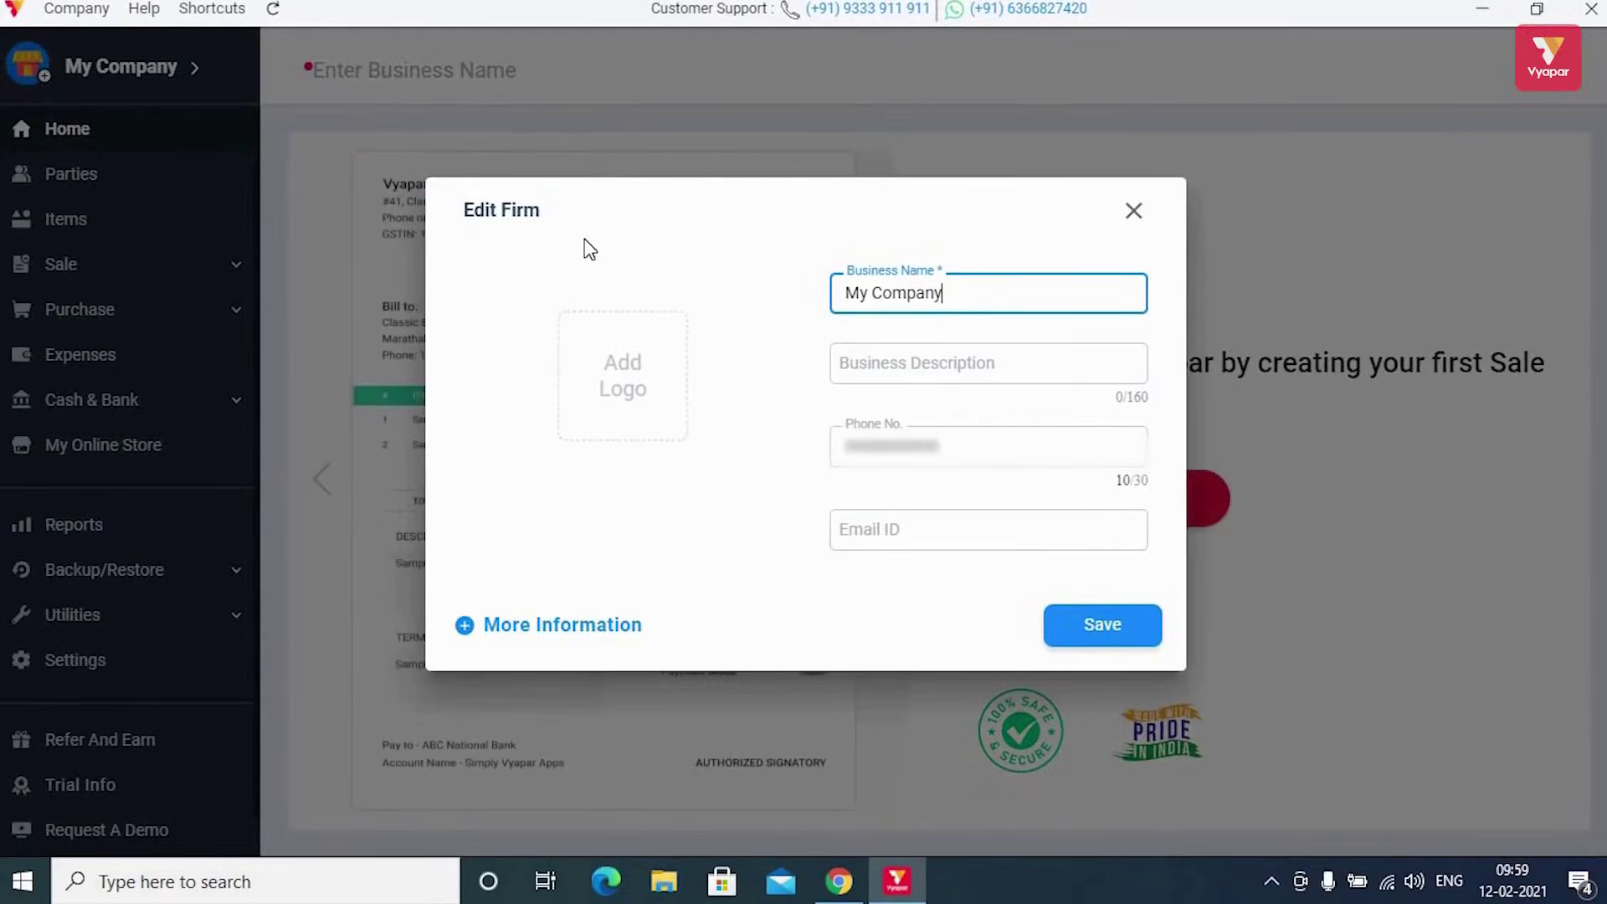
pyautogui.moveTo(661, 352)
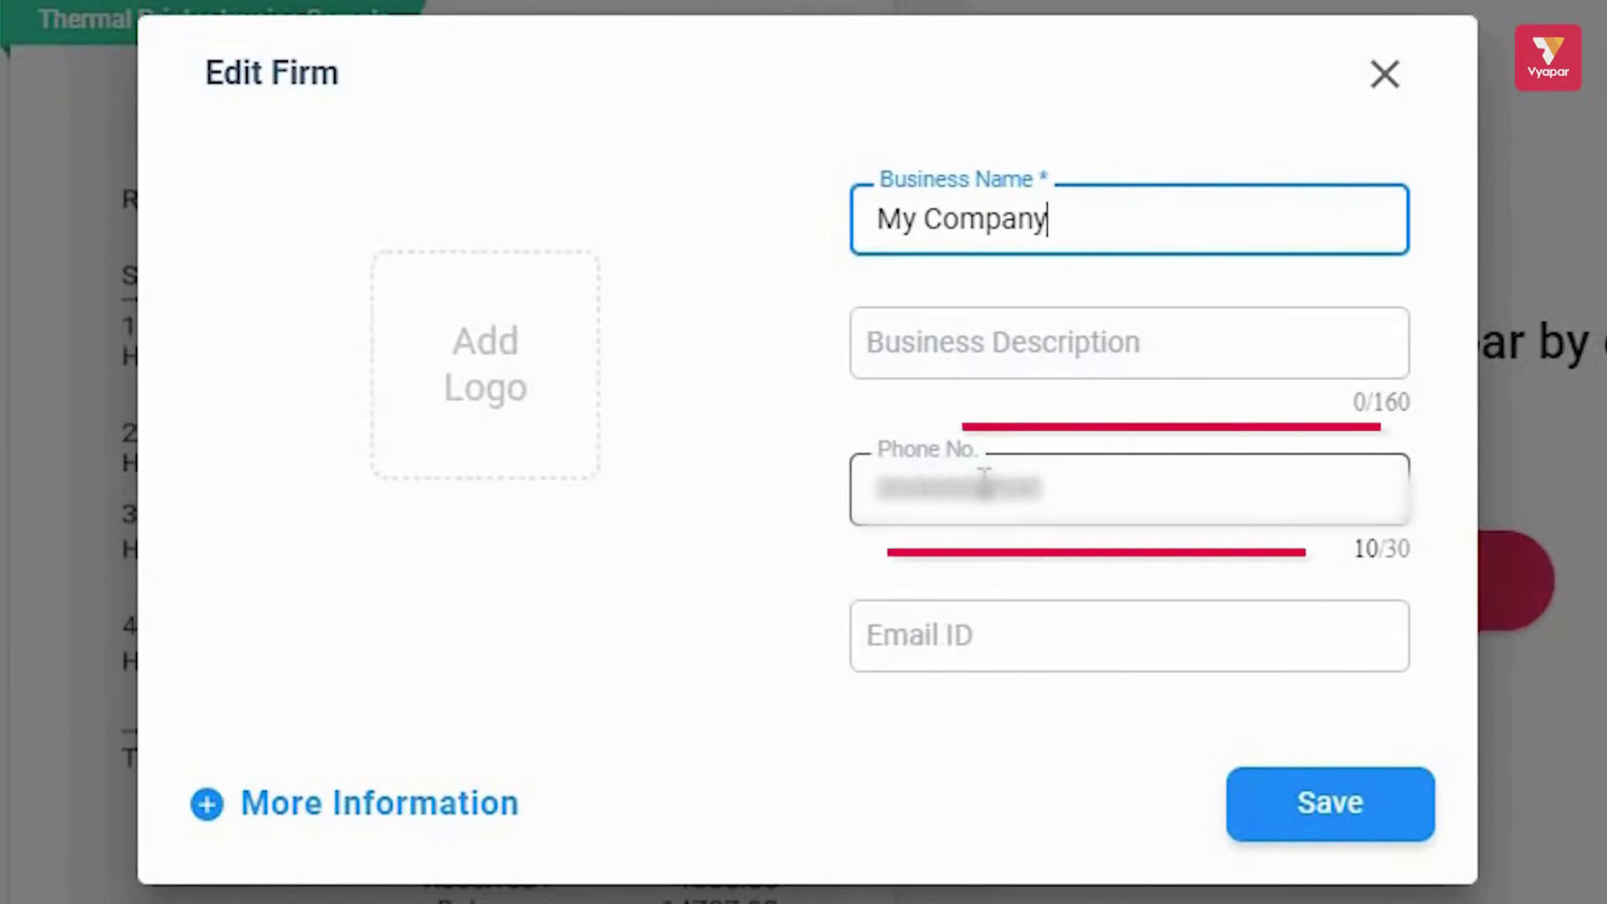
pyautogui.click(1022, 626)
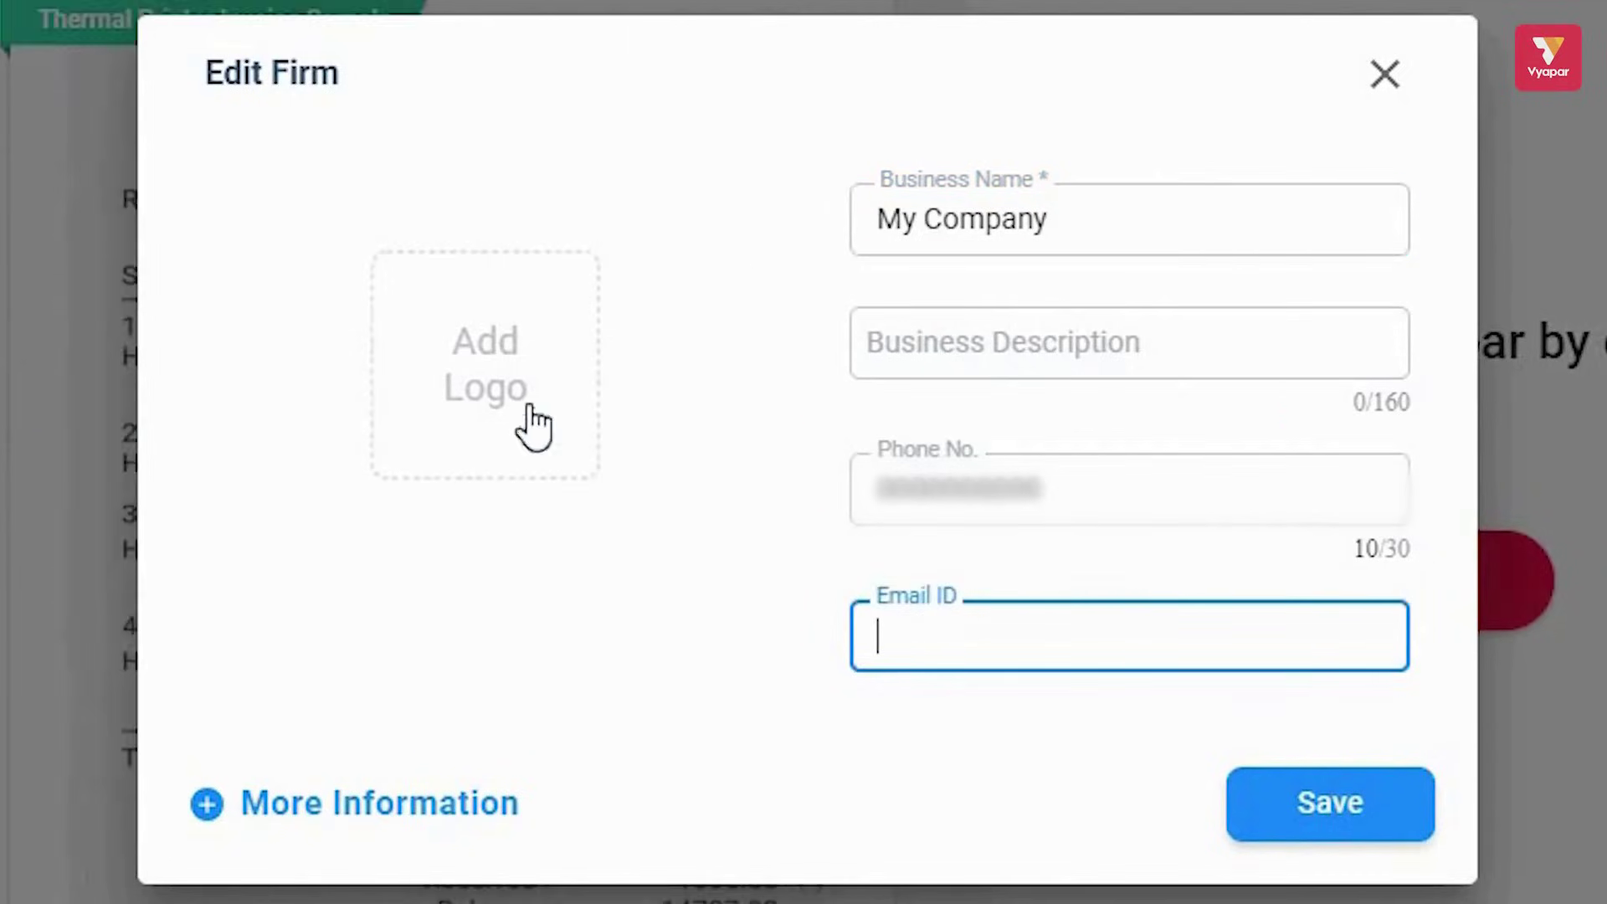
pyautogui.moveTo(534, 408)
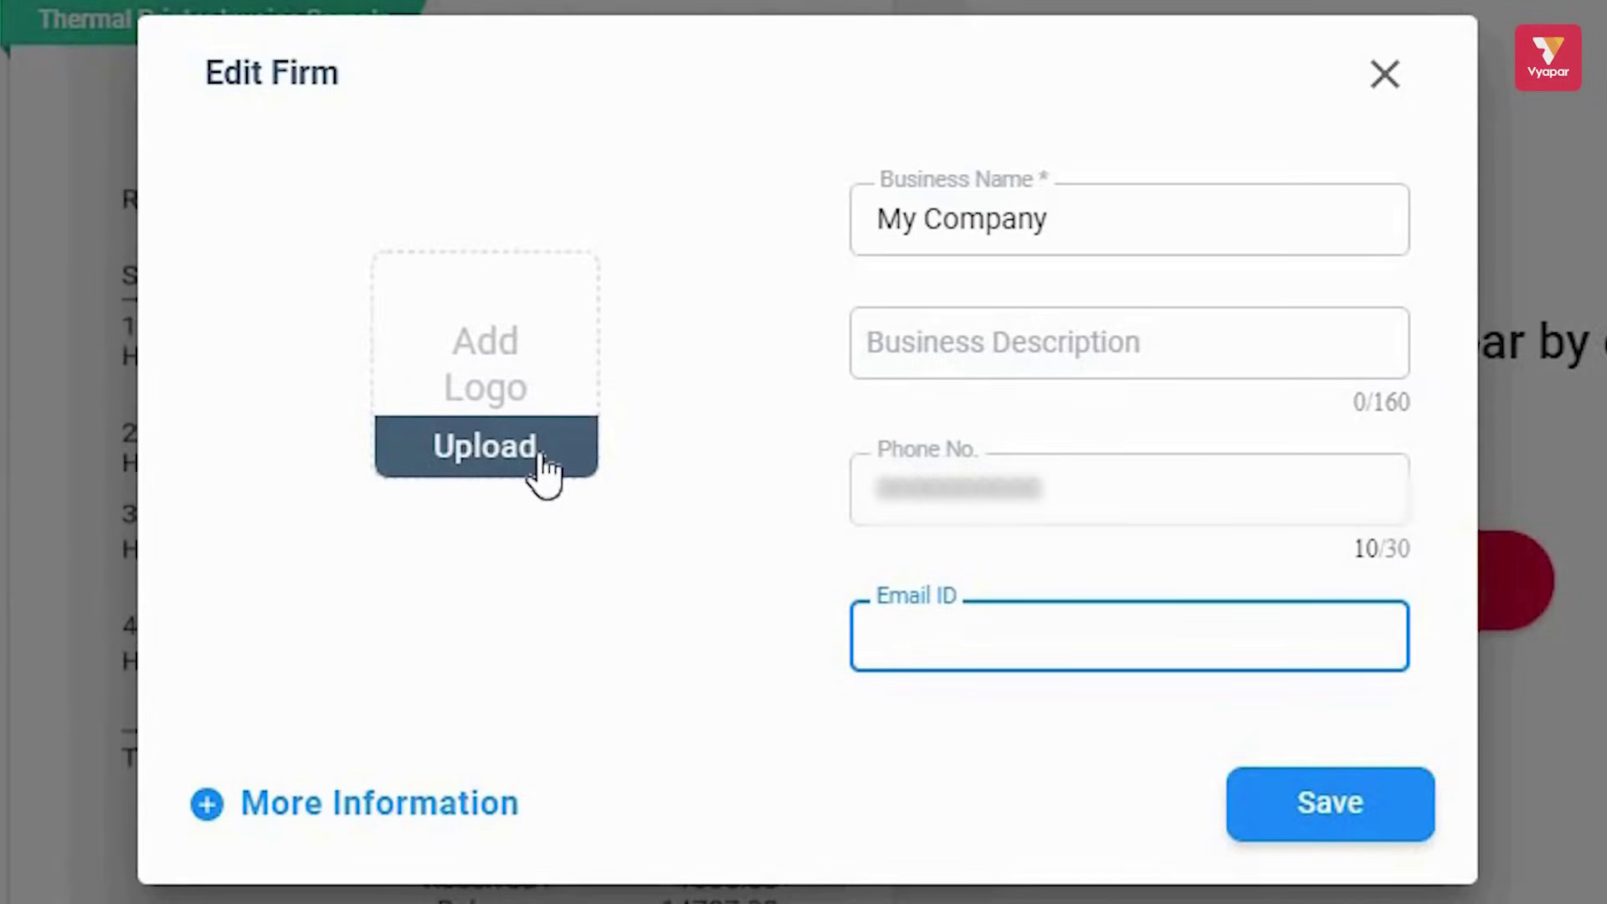
pyautogui.click(415, 805)
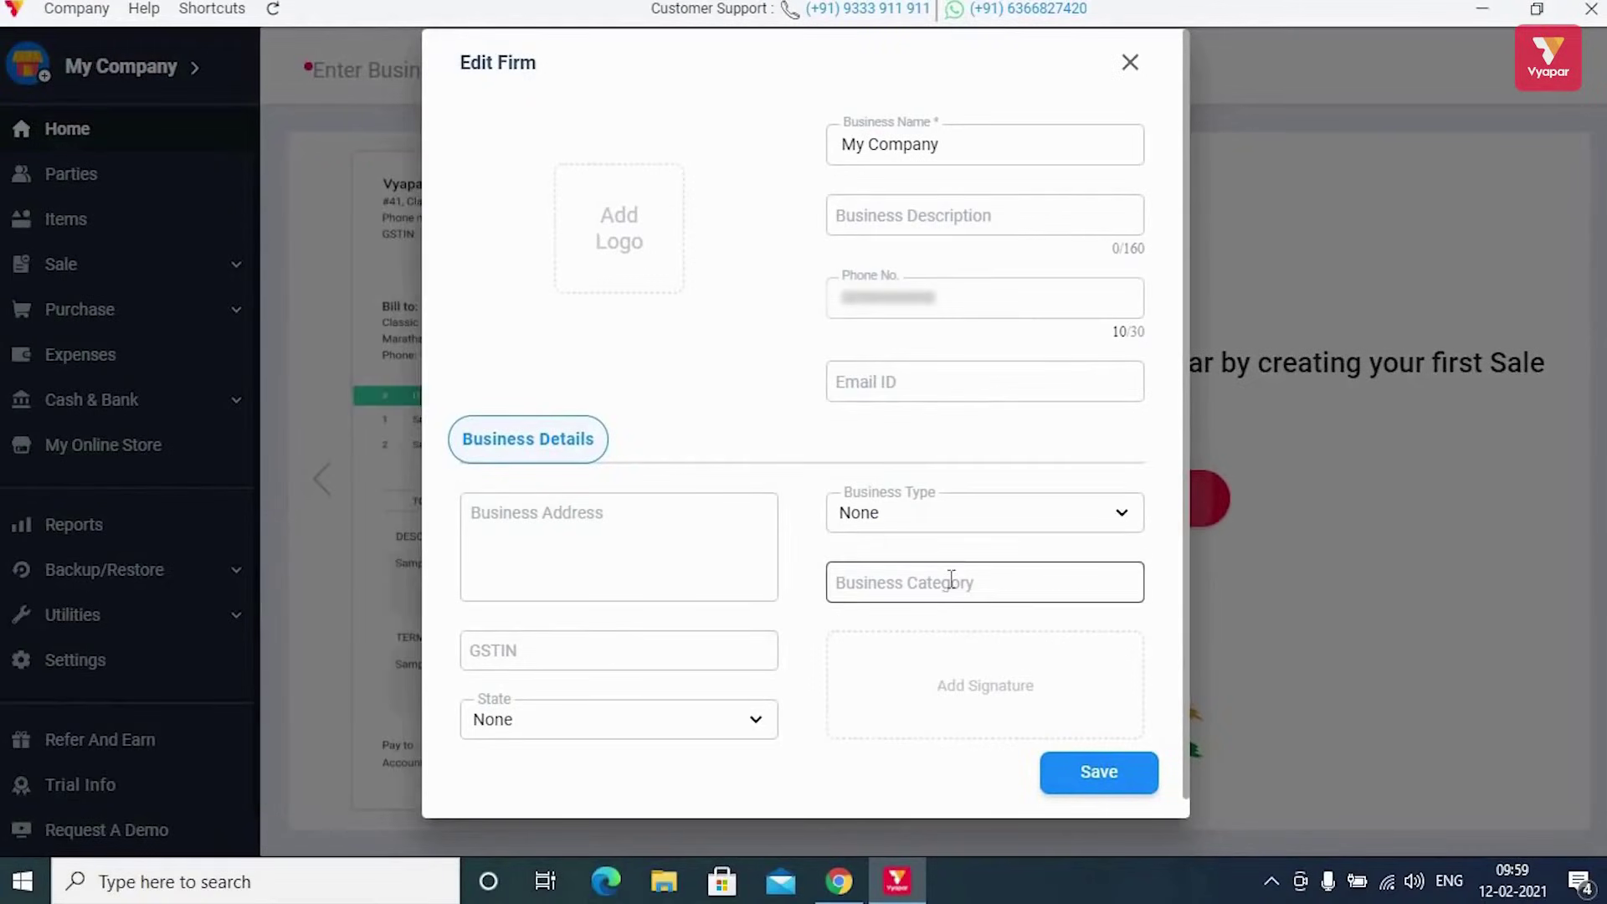
pyautogui.click(1100, 775)
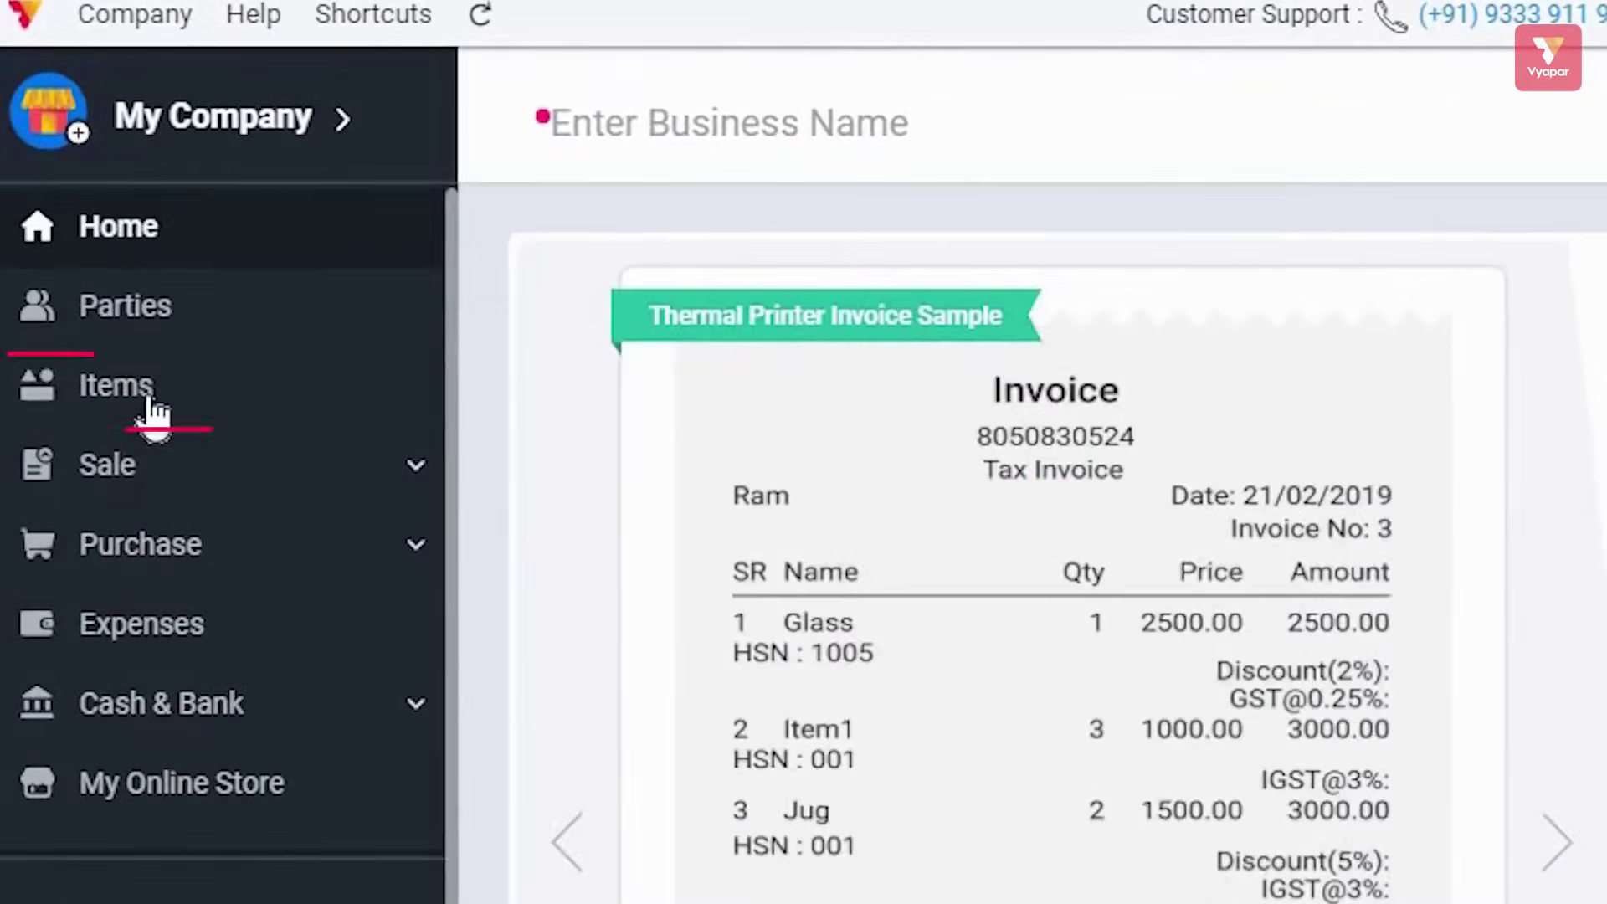
pyautogui.click(100, 272)
pyautogui.click(176, 342)
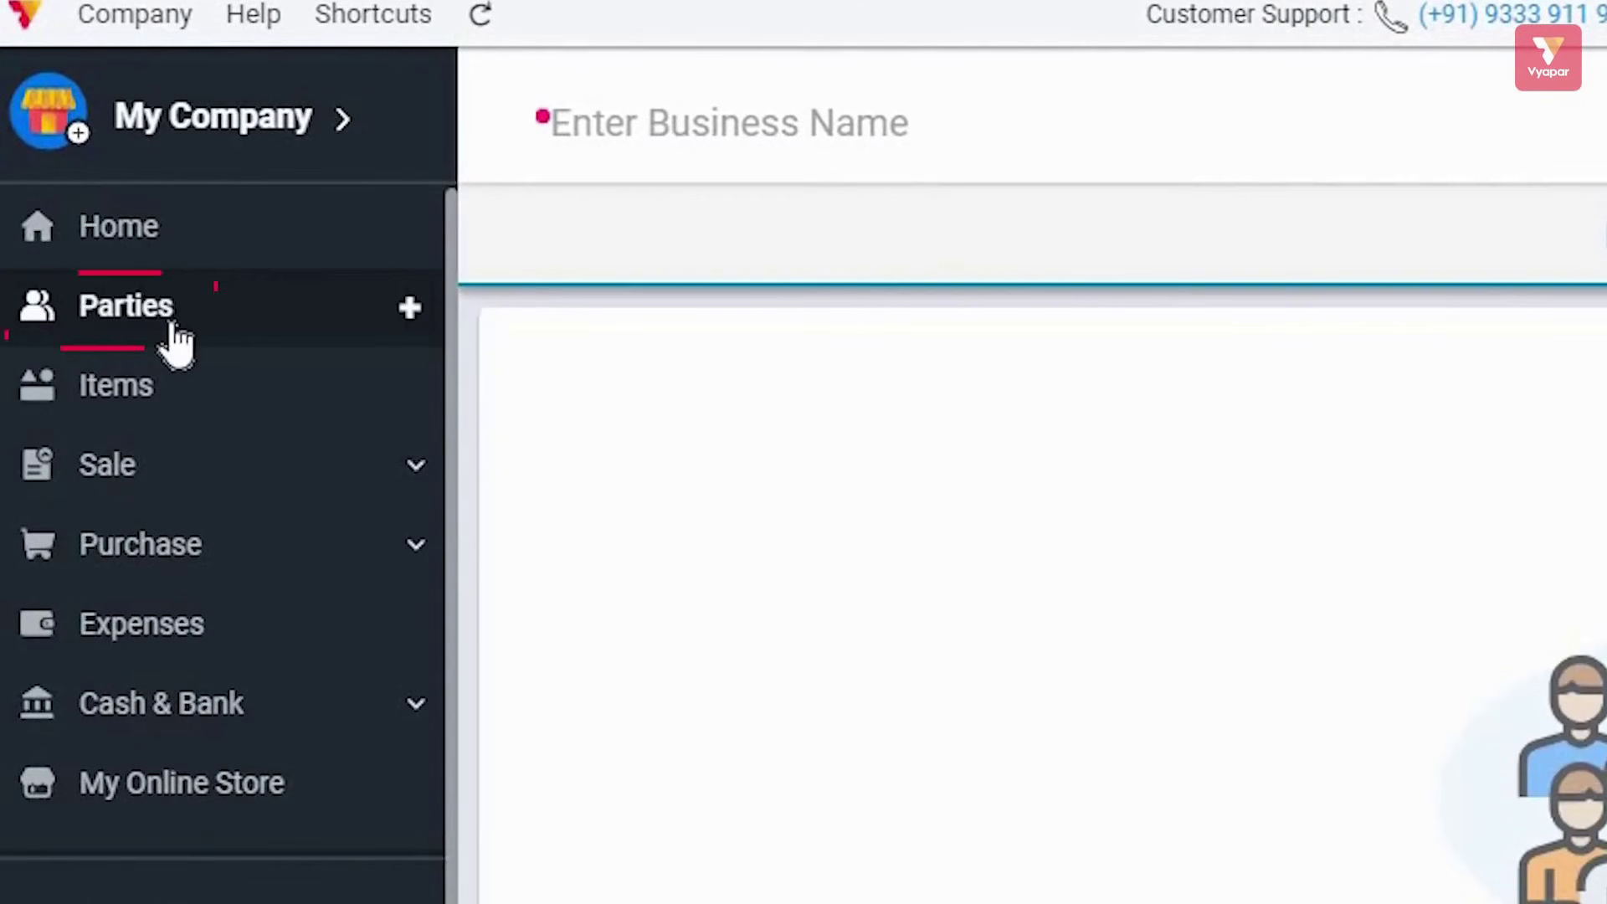
pyautogui.click(178, 236)
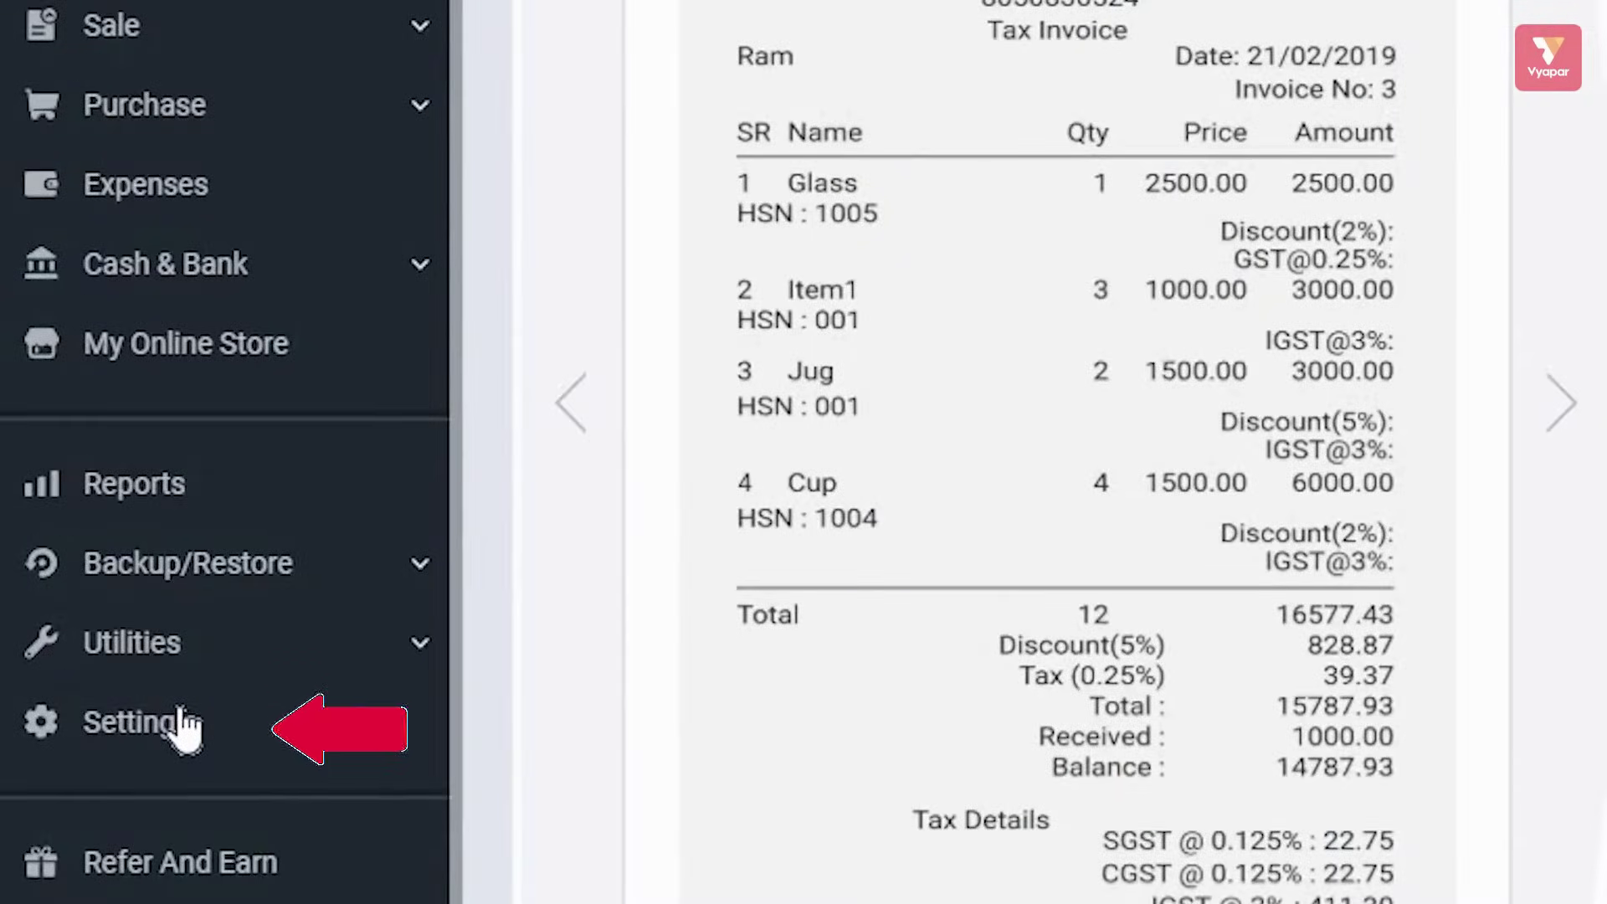
# Browse the General, Transaction, SMS, Party, Print and Taxes & GST settings, ending on Item settings
pyautogui.click(180, 716)
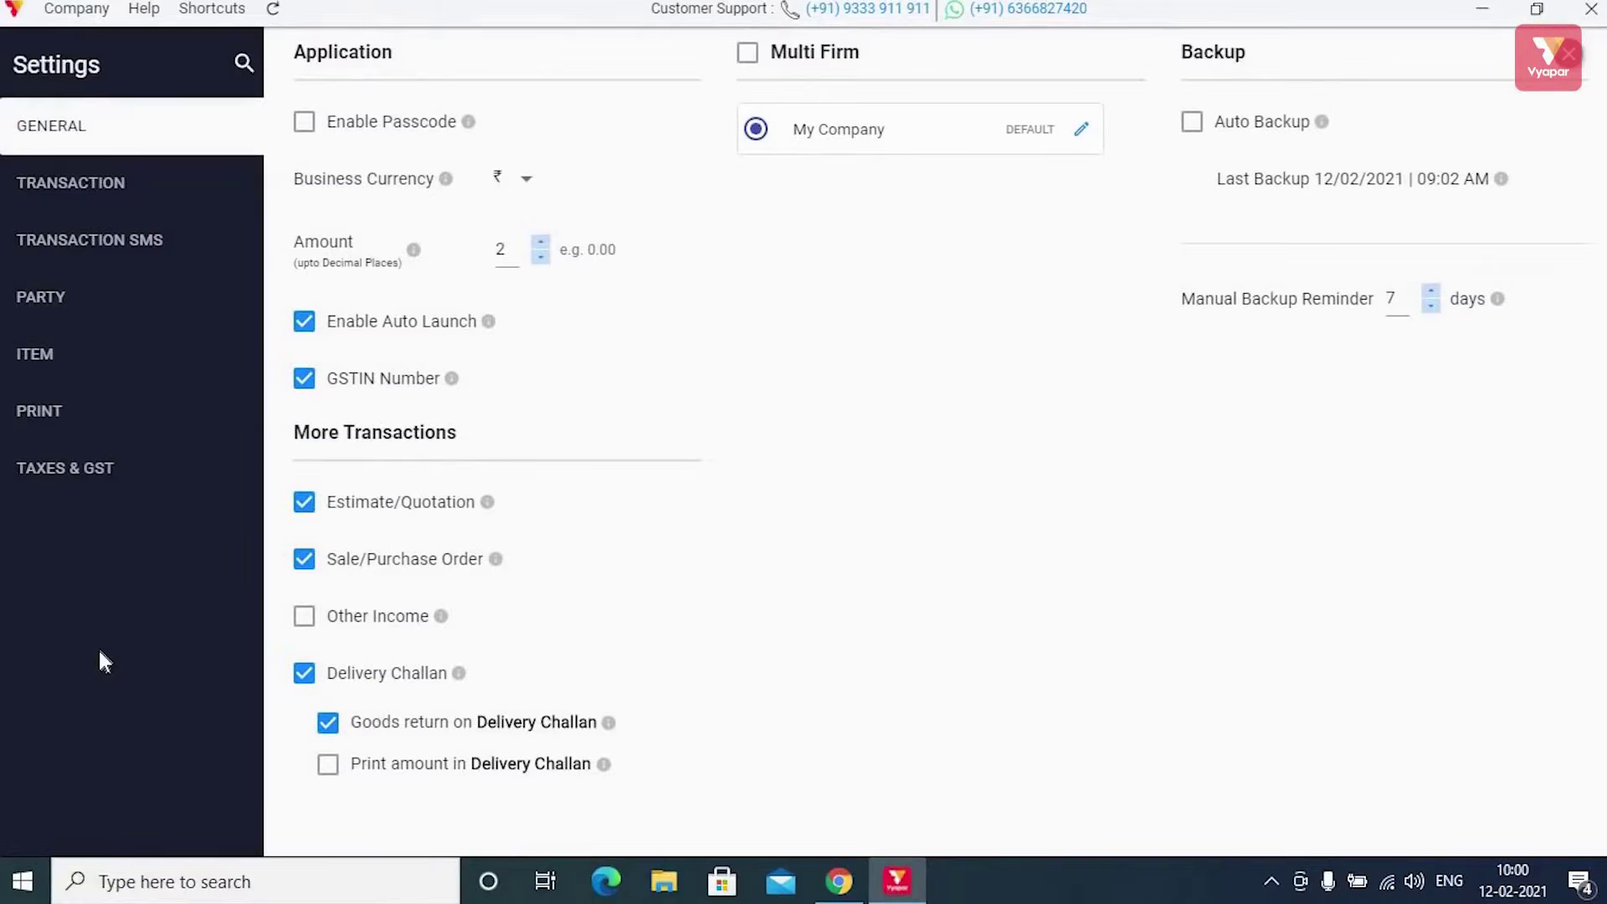
pyautogui.click(181, 128)
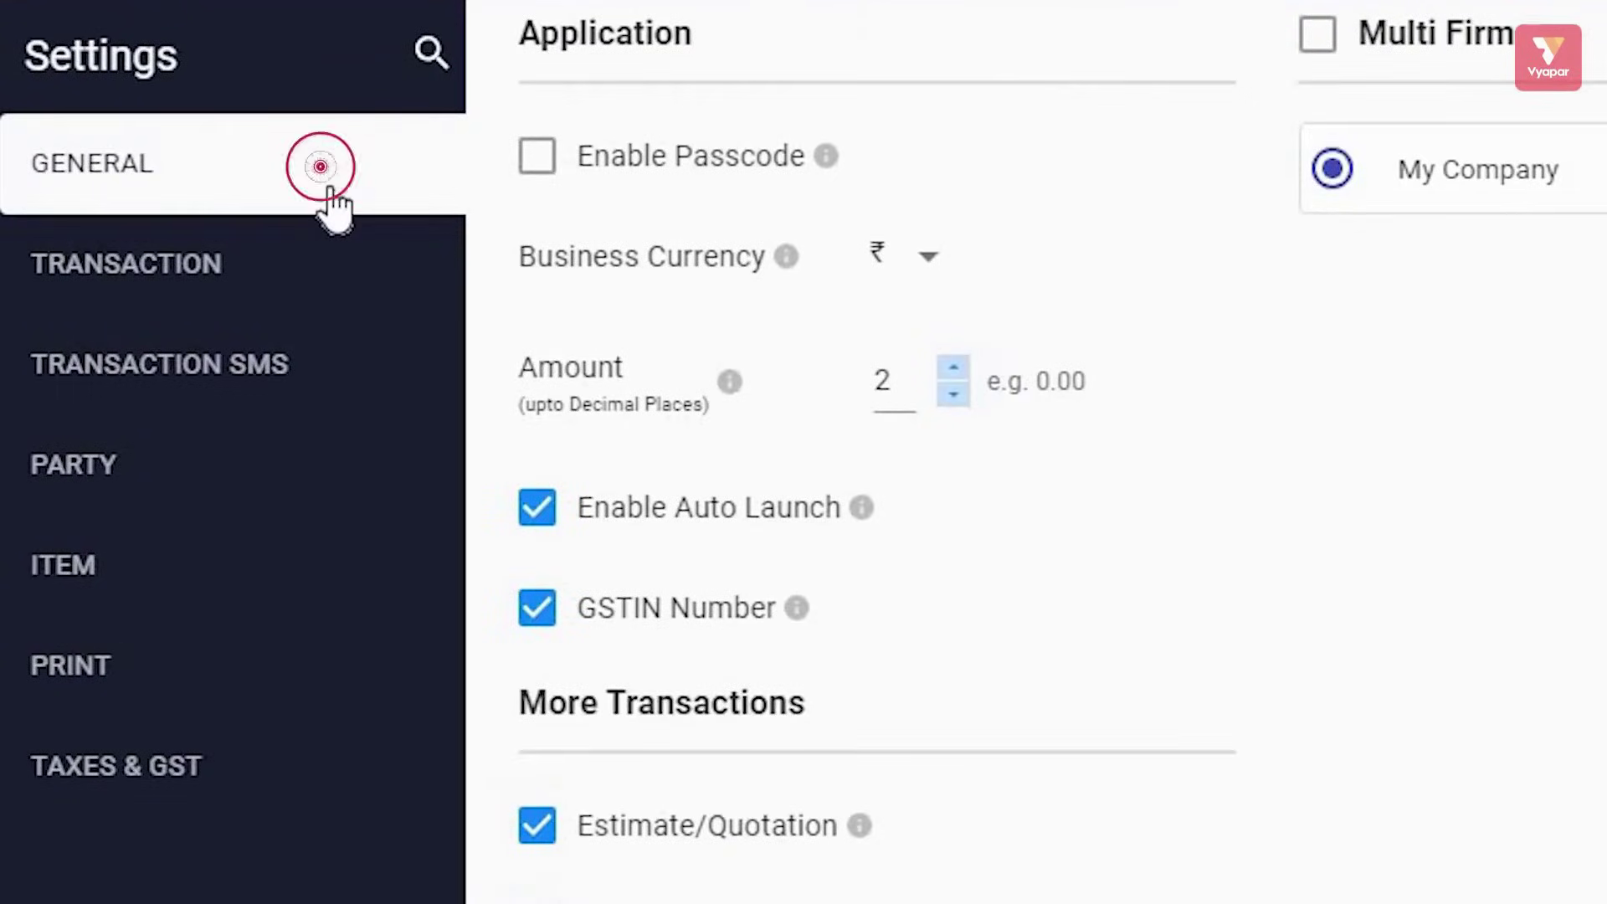
pyautogui.click(201, 281)
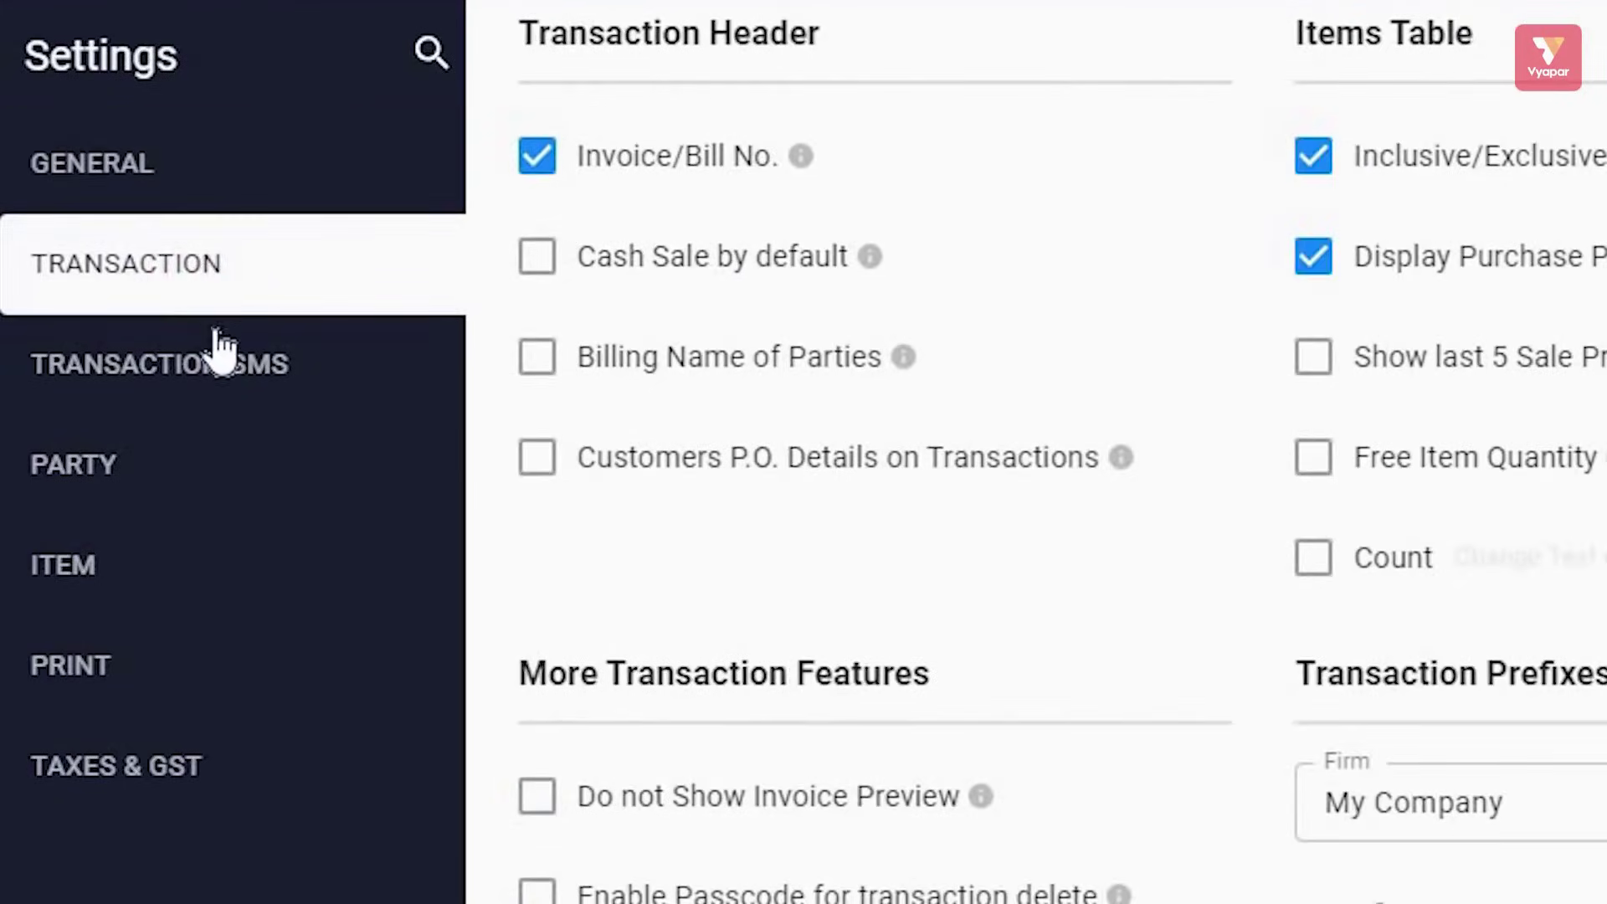
pyautogui.click(205, 368)
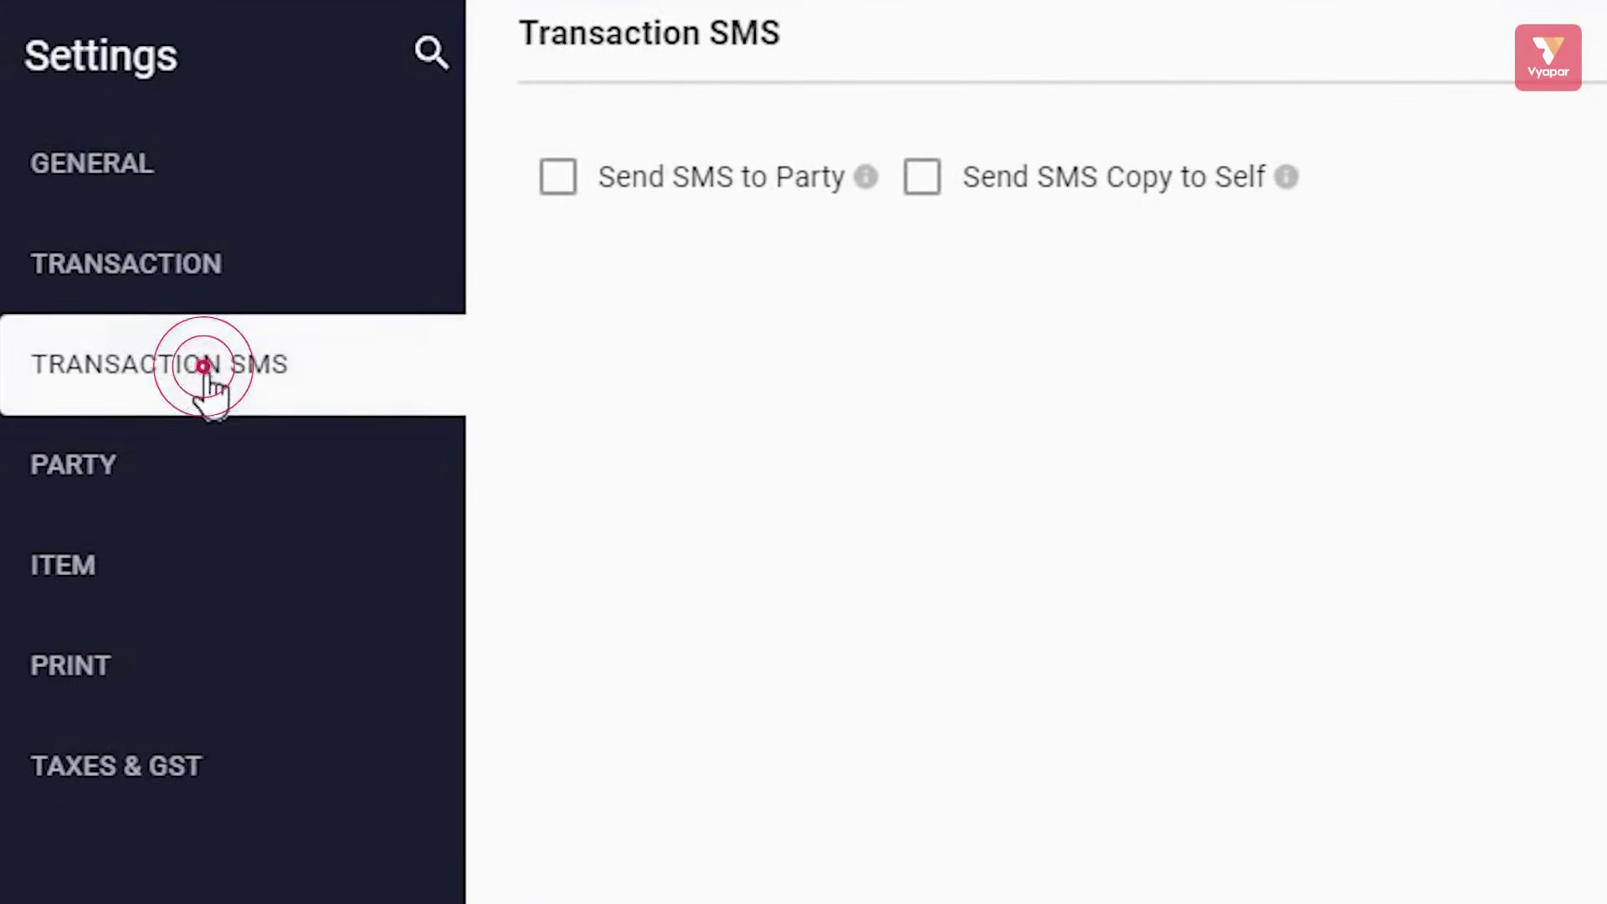
pyautogui.click(155, 473)
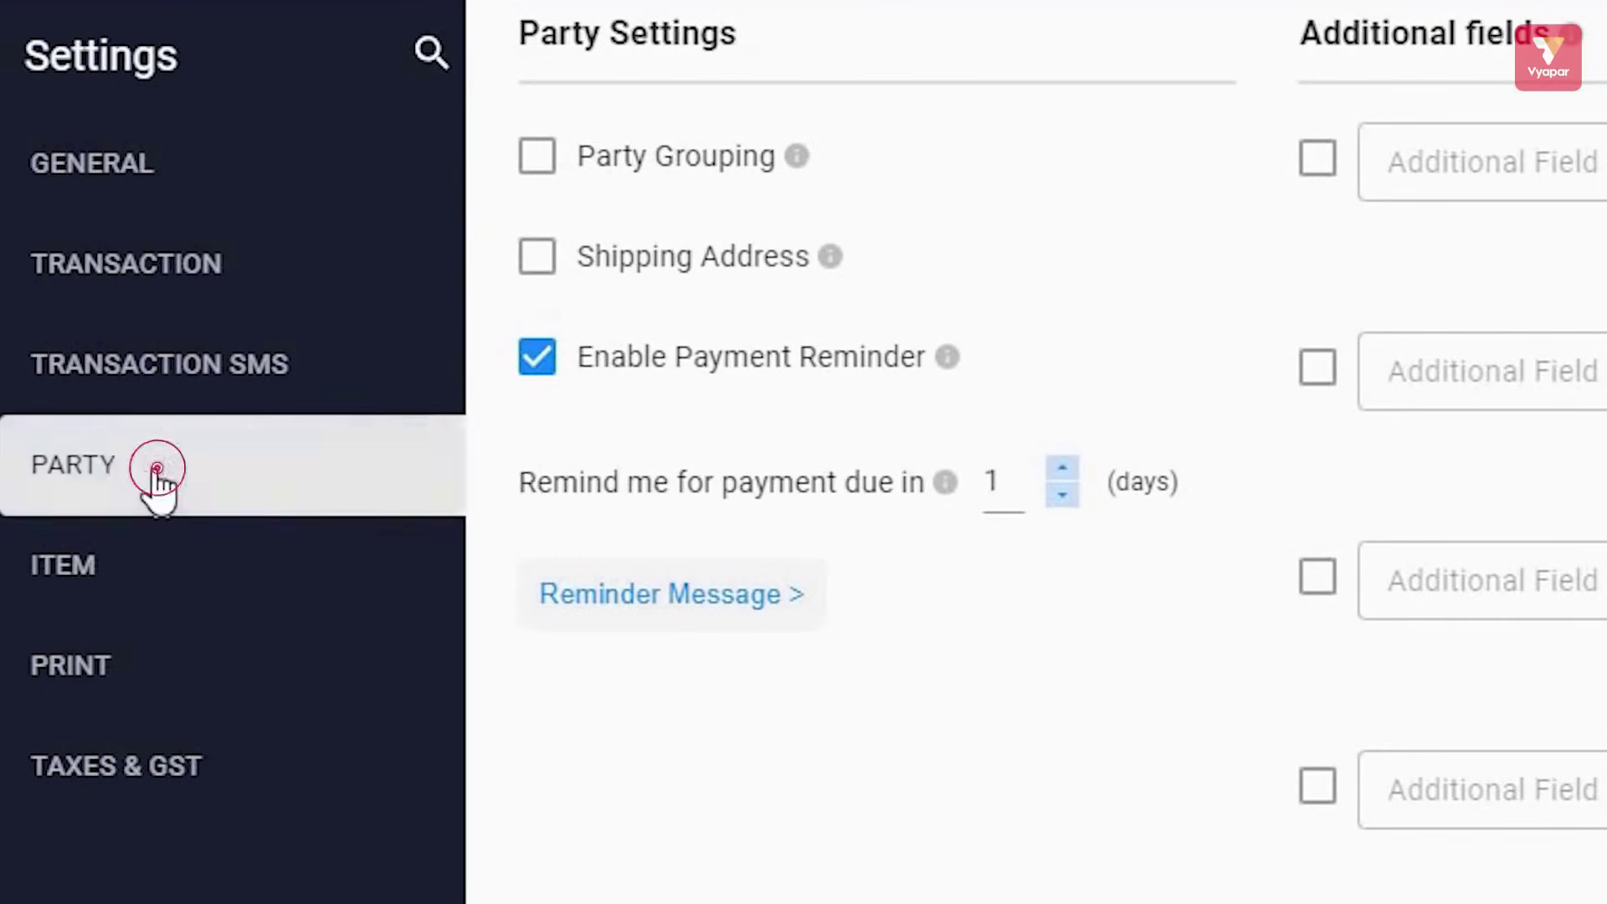
pyautogui.click(172, 590)
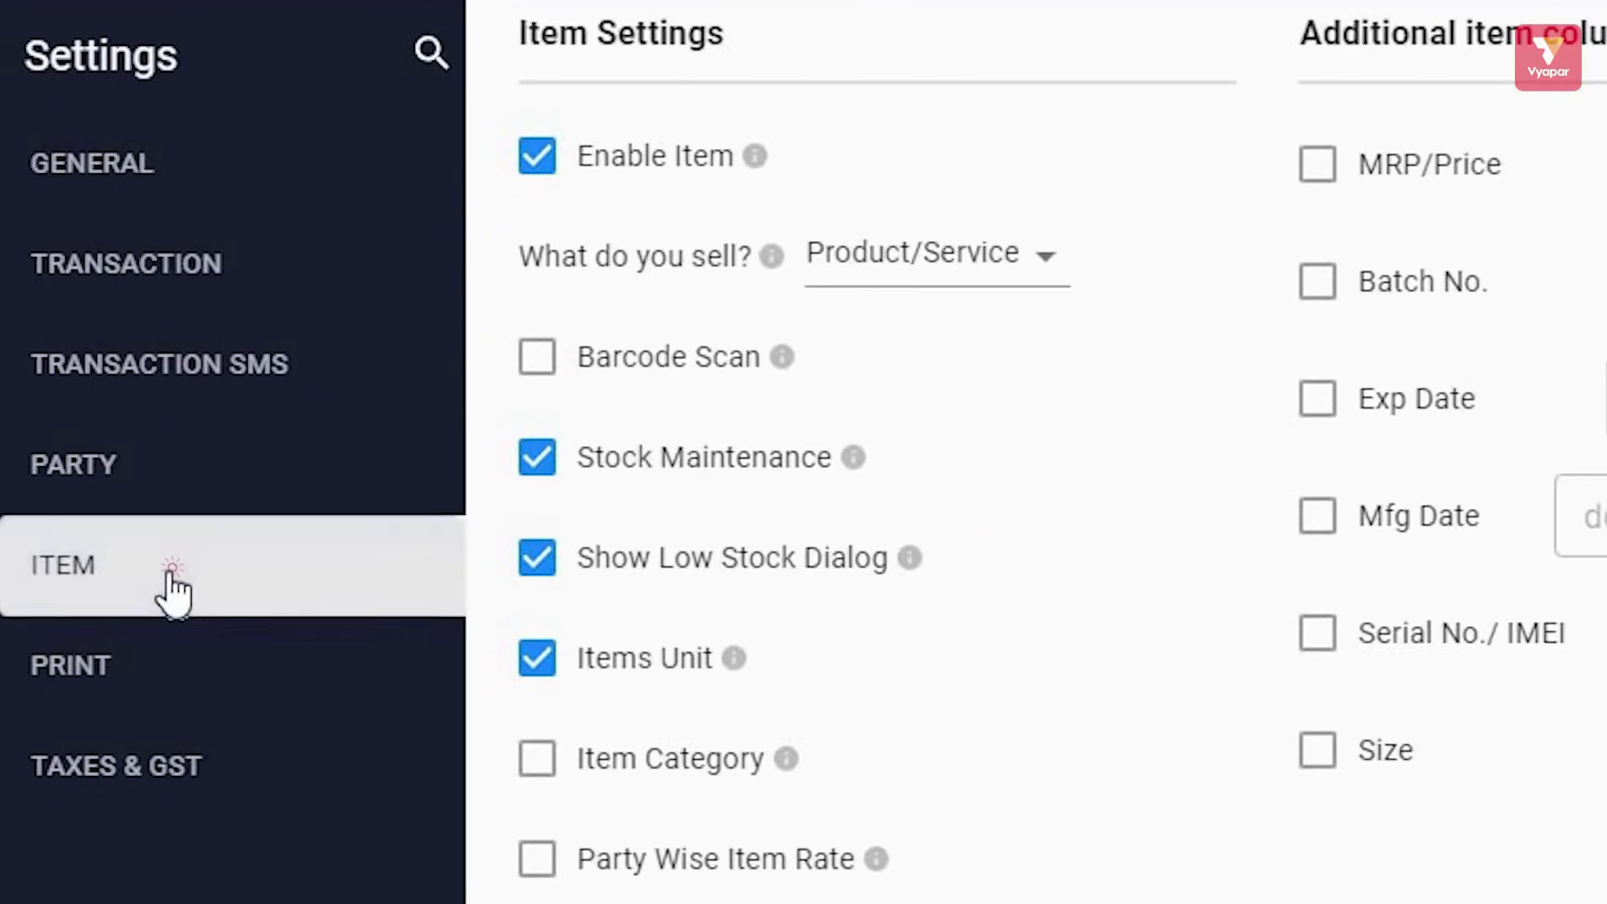
pyautogui.click(149, 694)
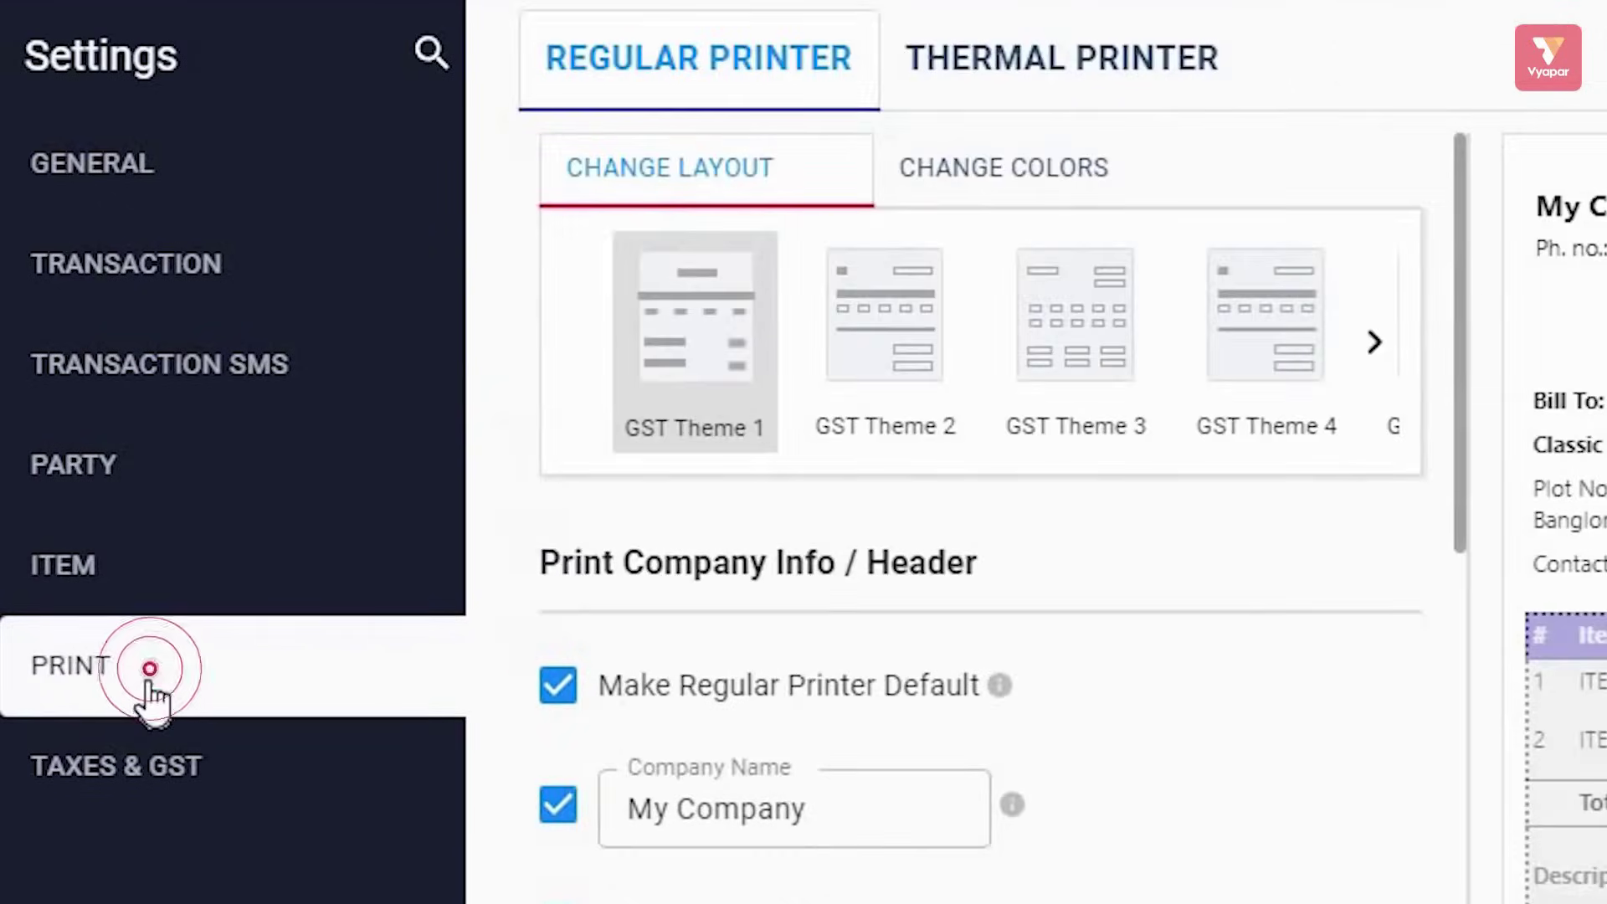
pyautogui.click(151, 764)
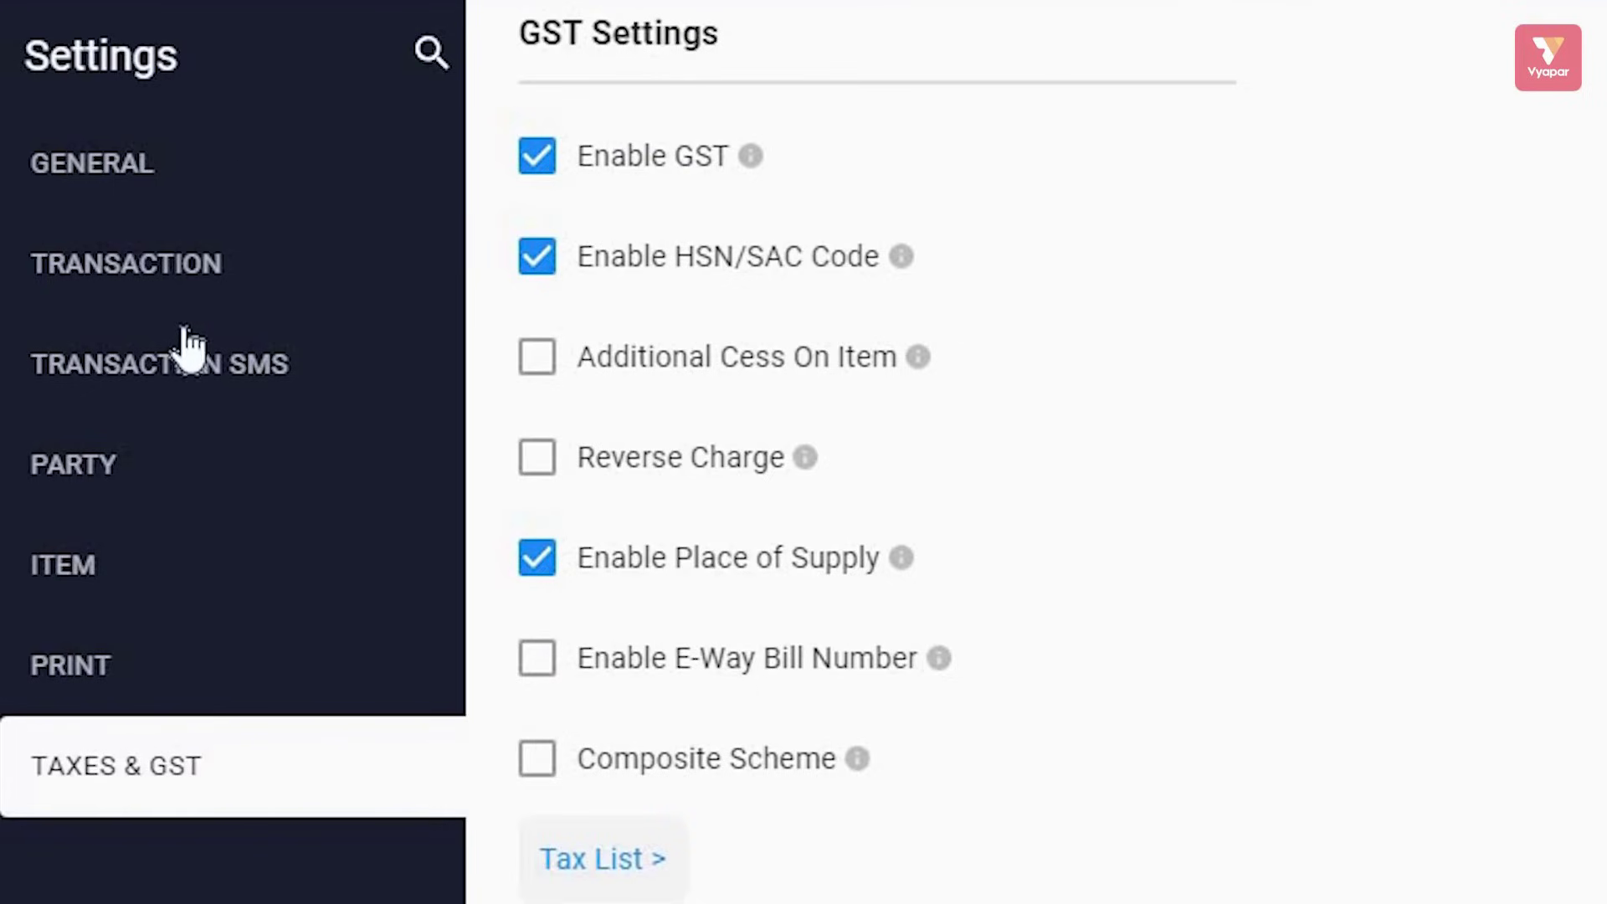
pyautogui.click(101, 573)
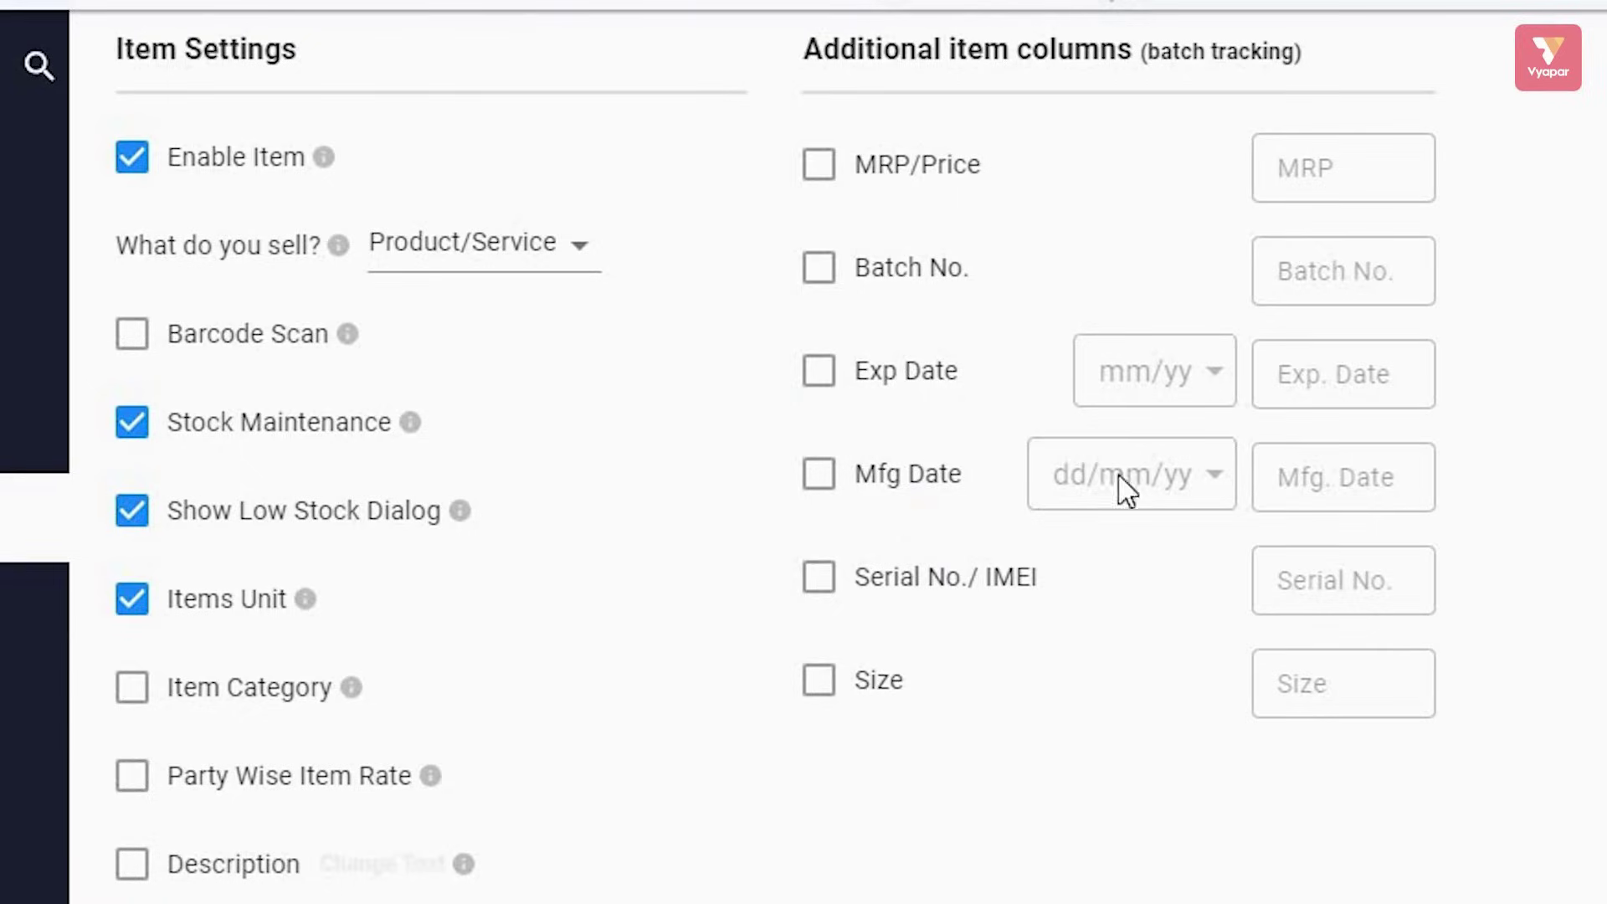
# Enable the MRP, Batch No., Exp Date, Serial No./IMEI and Size item columns, then close Settings
pyautogui.click(820, 168)
pyautogui.click(821, 270)
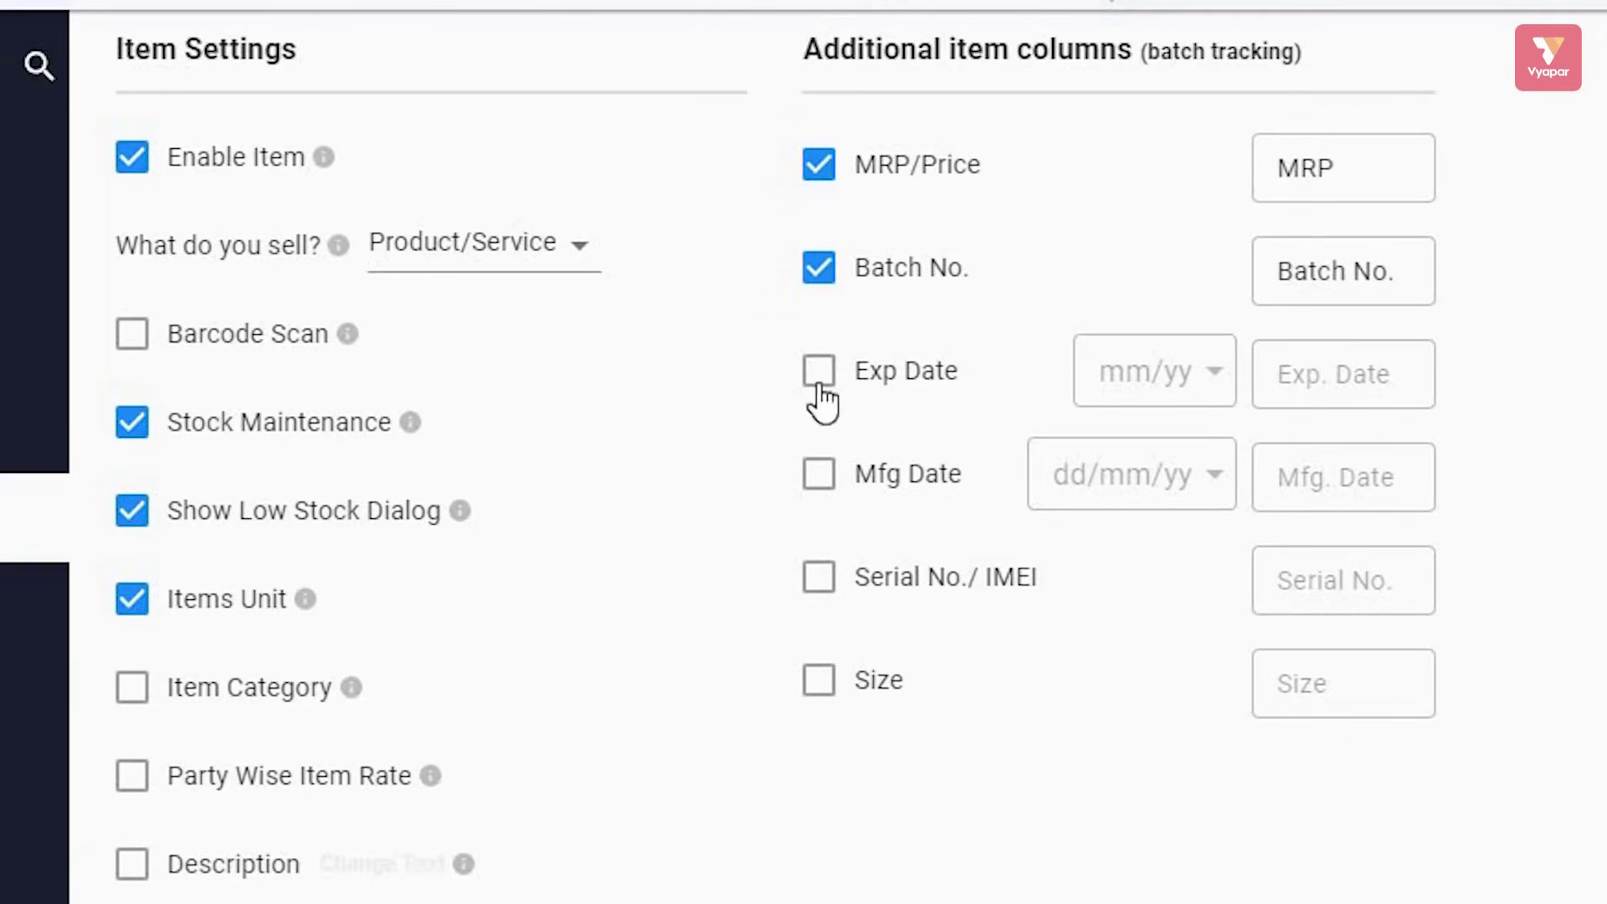
pyautogui.click(820, 372)
pyautogui.click(817, 586)
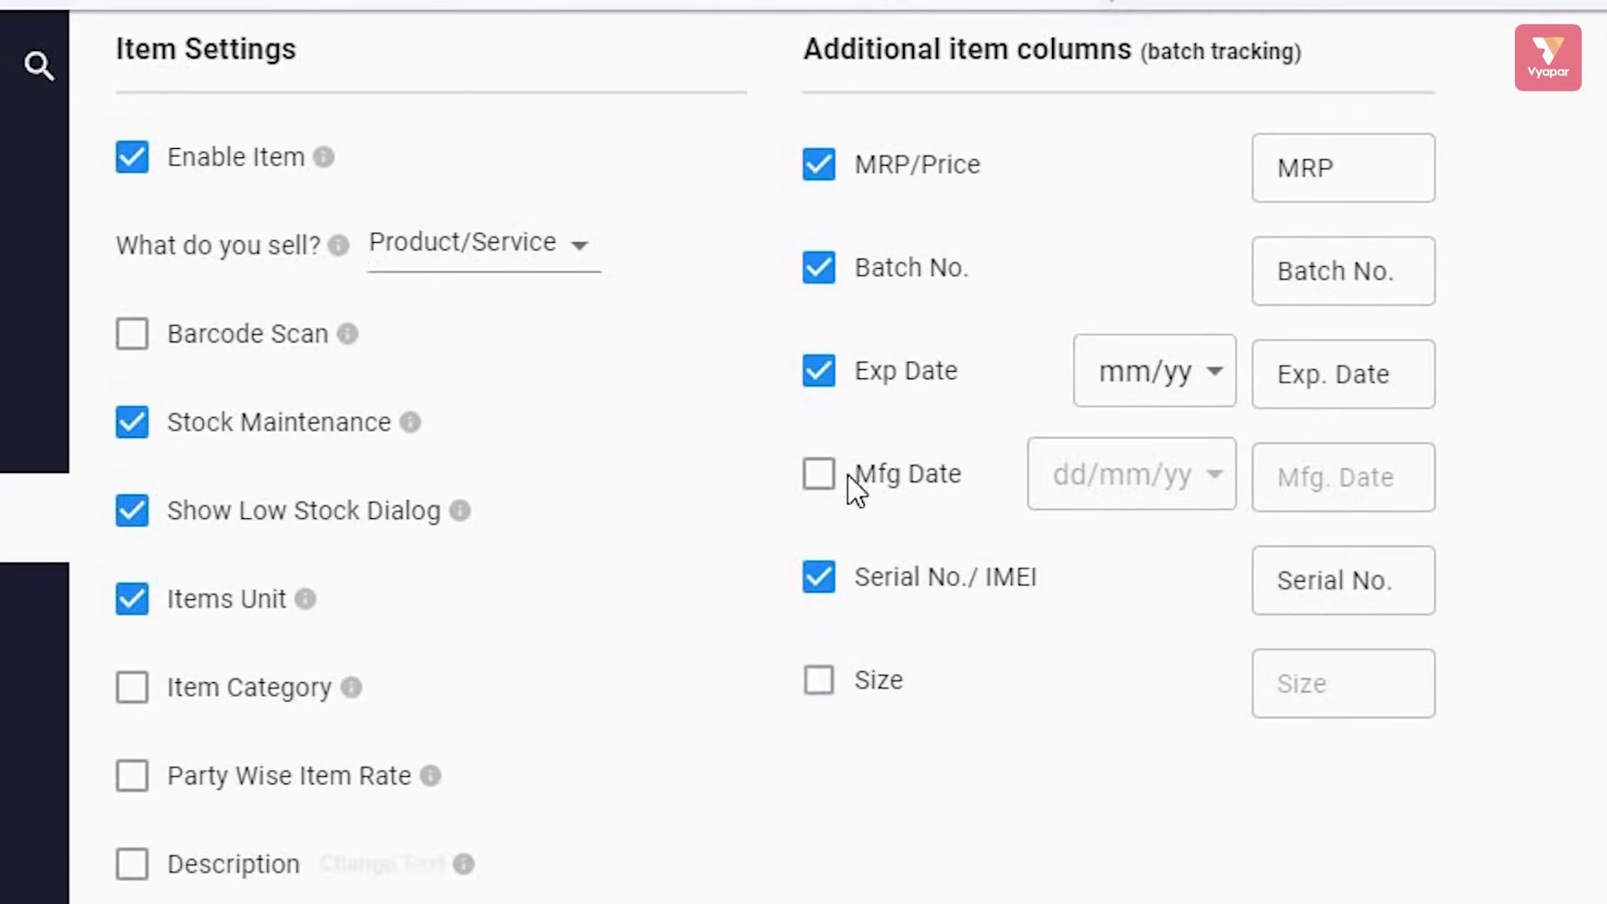
pyautogui.click(821, 476)
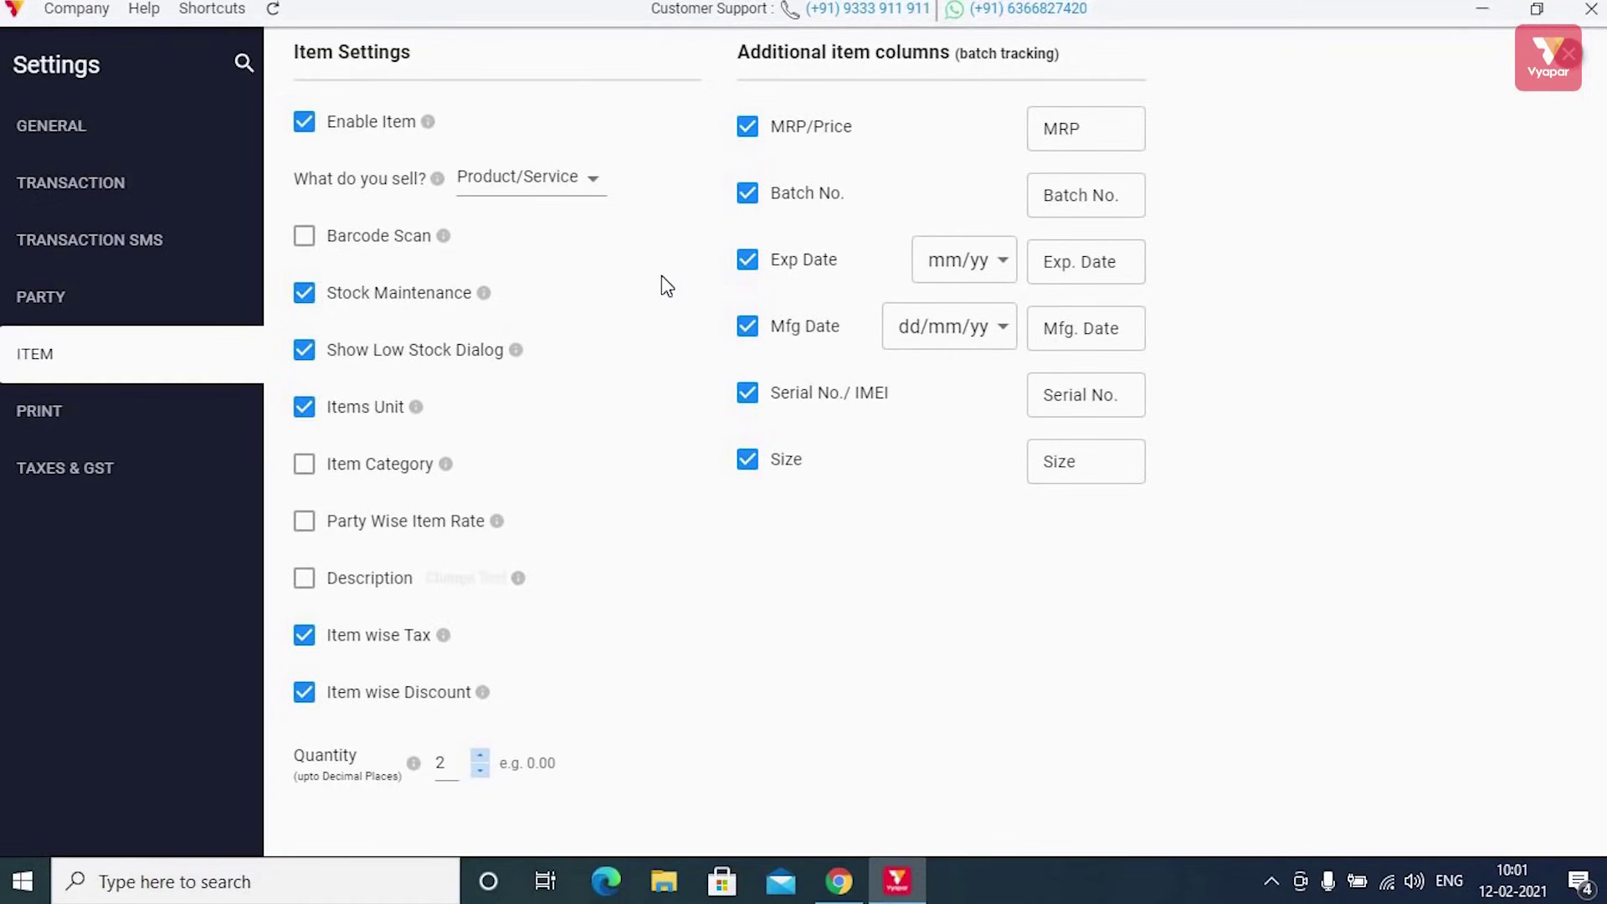
pyautogui.click(1570, 57)
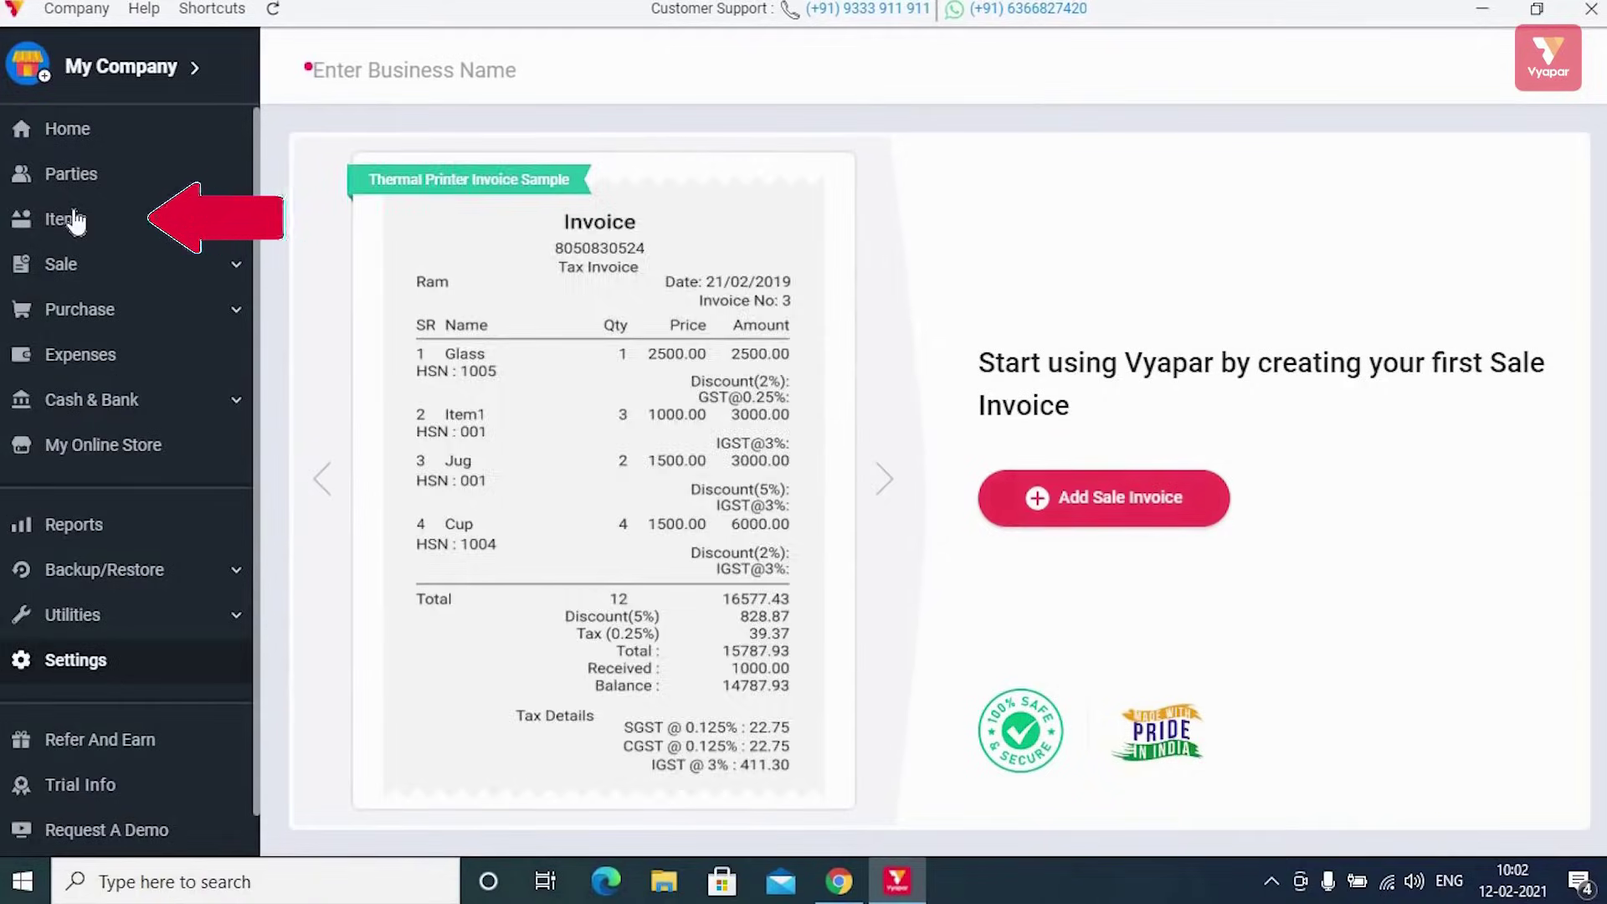
# Start a new product named Laptop with HSN 1244 and item code 245
pyautogui.click(87, 235)
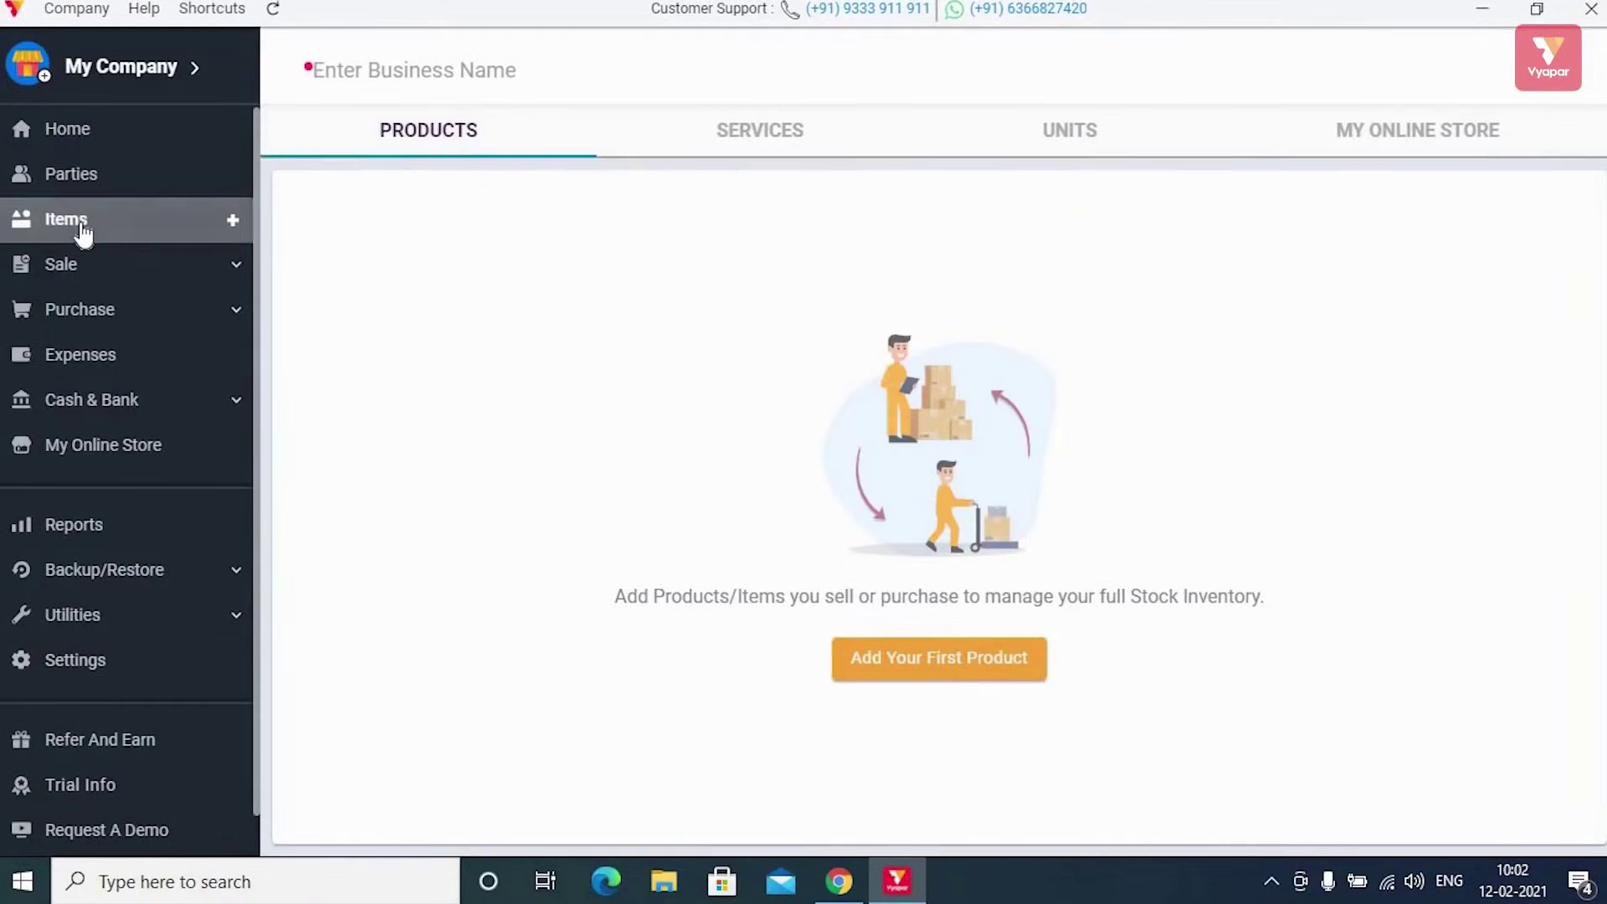
pyautogui.click(904, 661)
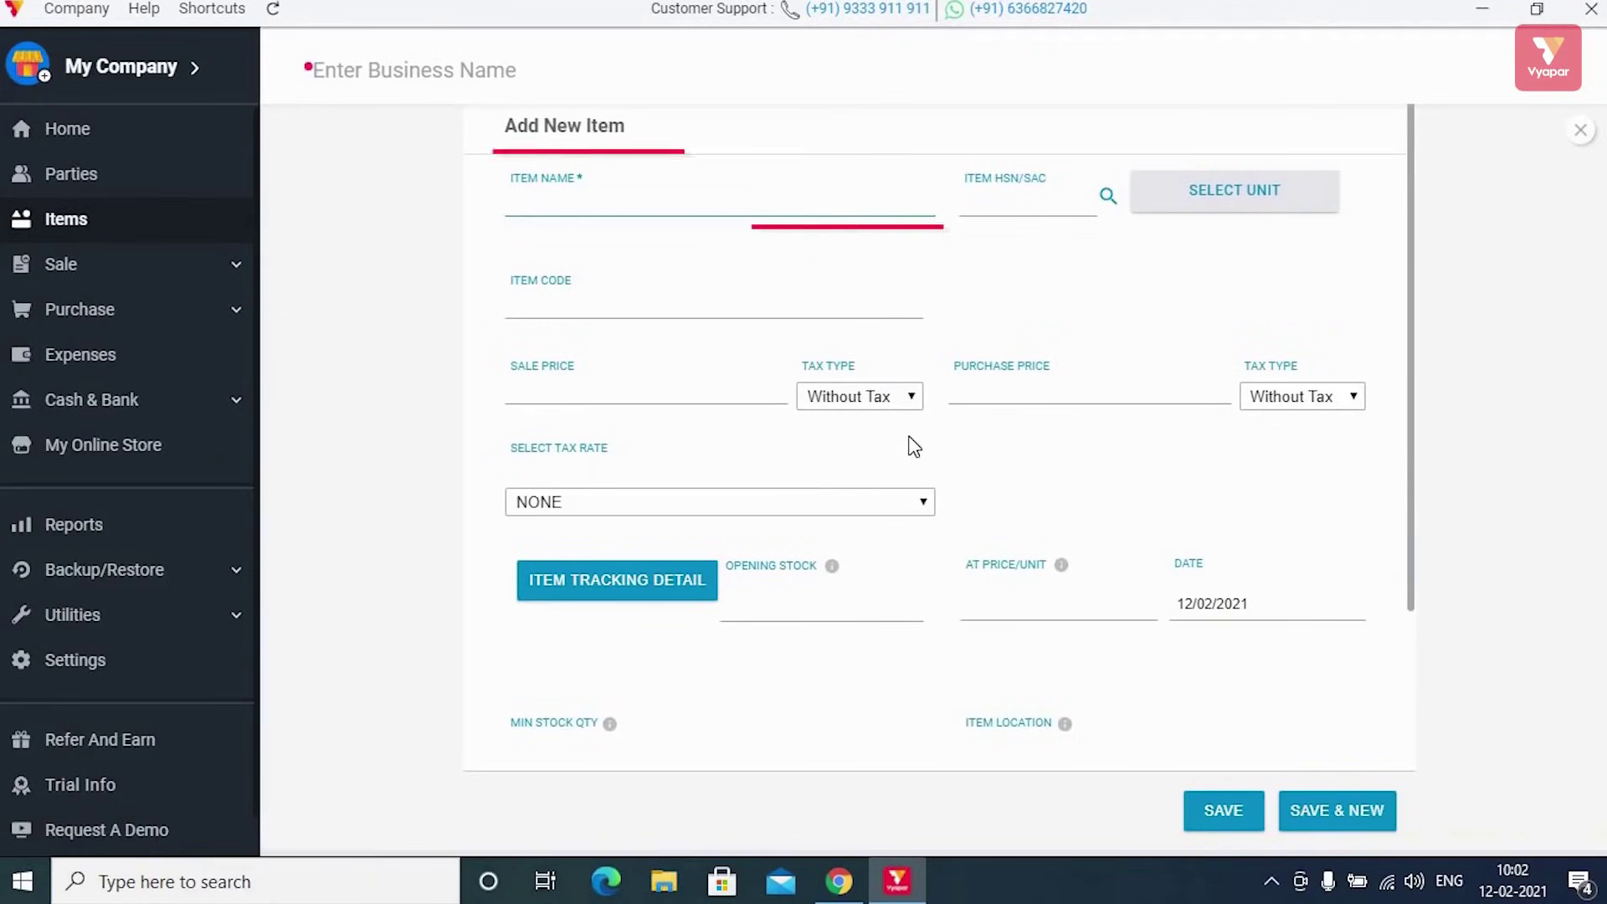
pyautogui.write('Laptop')
pyautogui.press('Tab')
pyautogui.write('124')
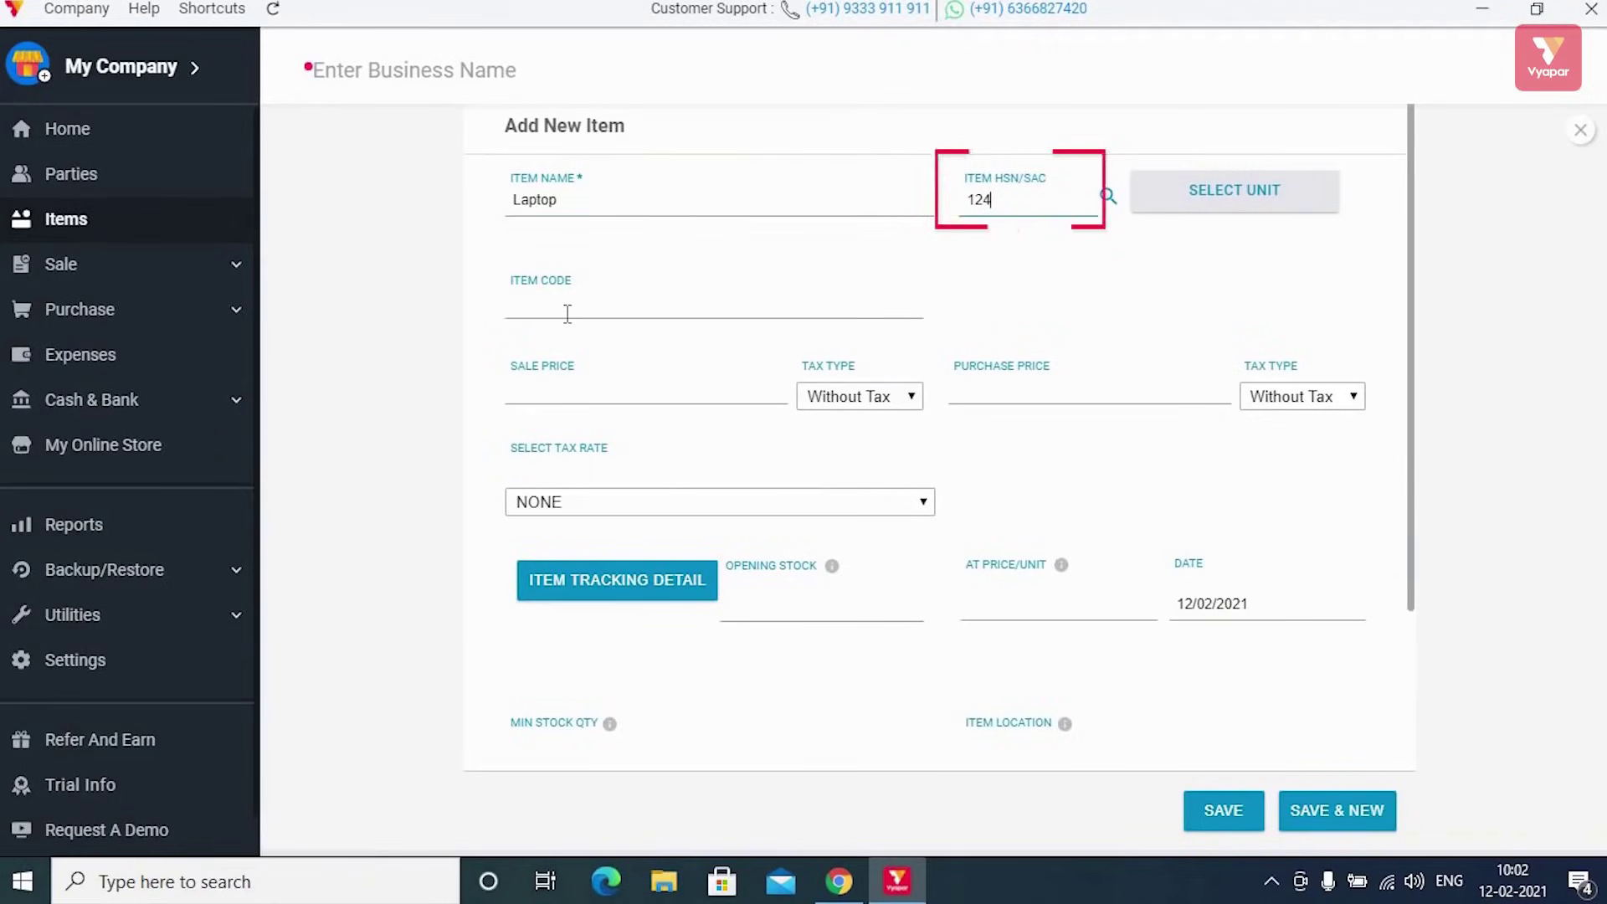
pyautogui.write('4')
pyautogui.click(730, 292)
pyautogui.write('24')
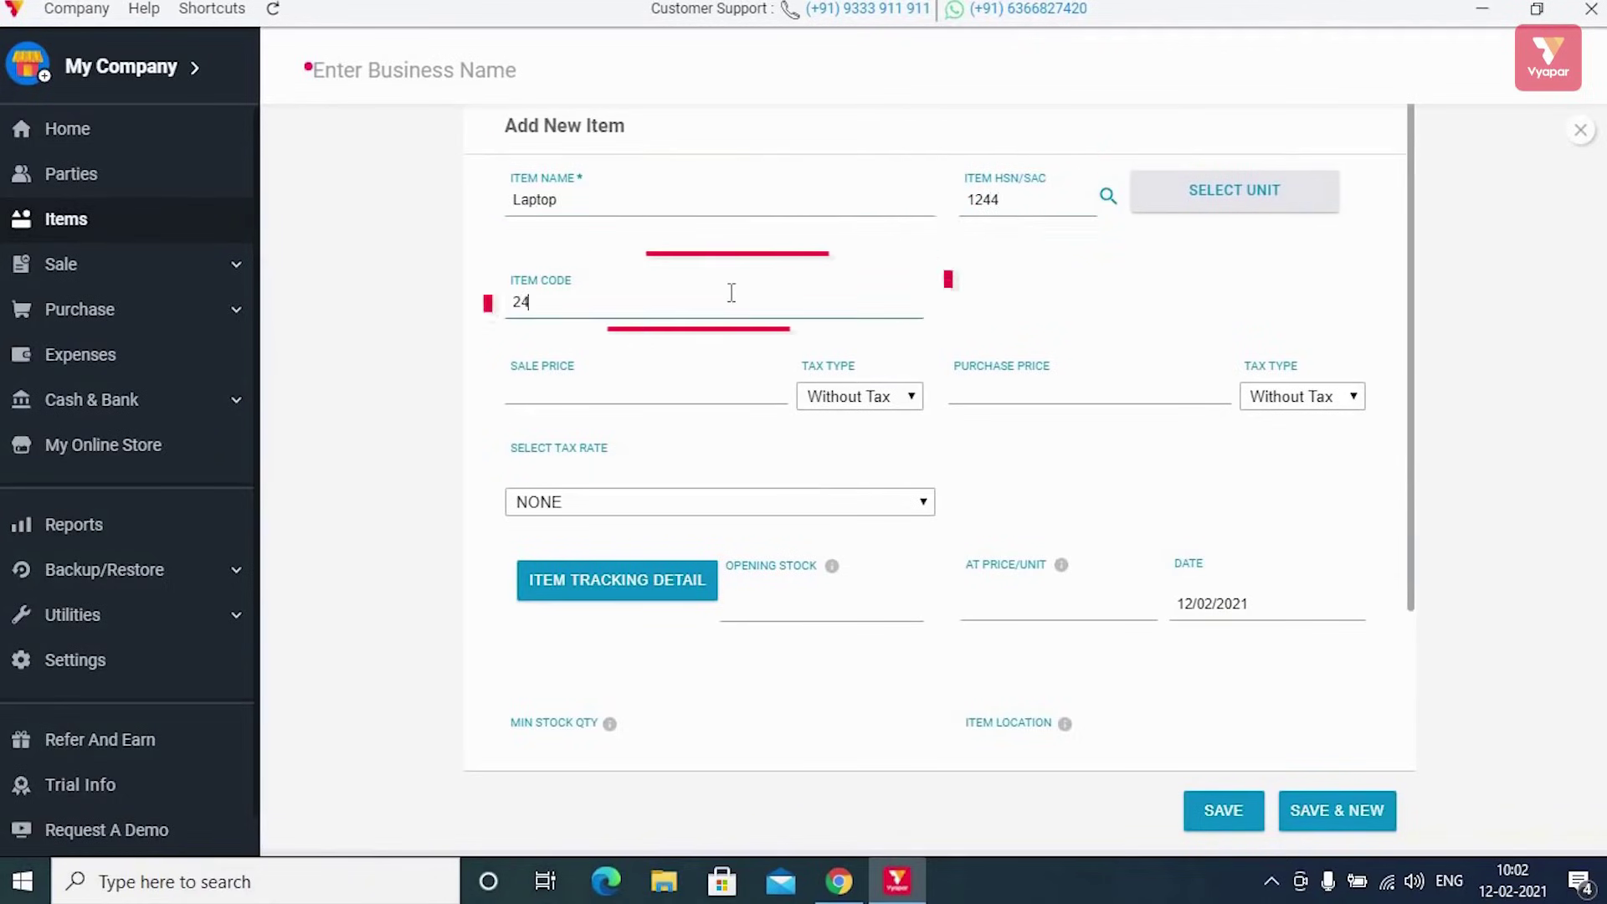
pyautogui.write('5')
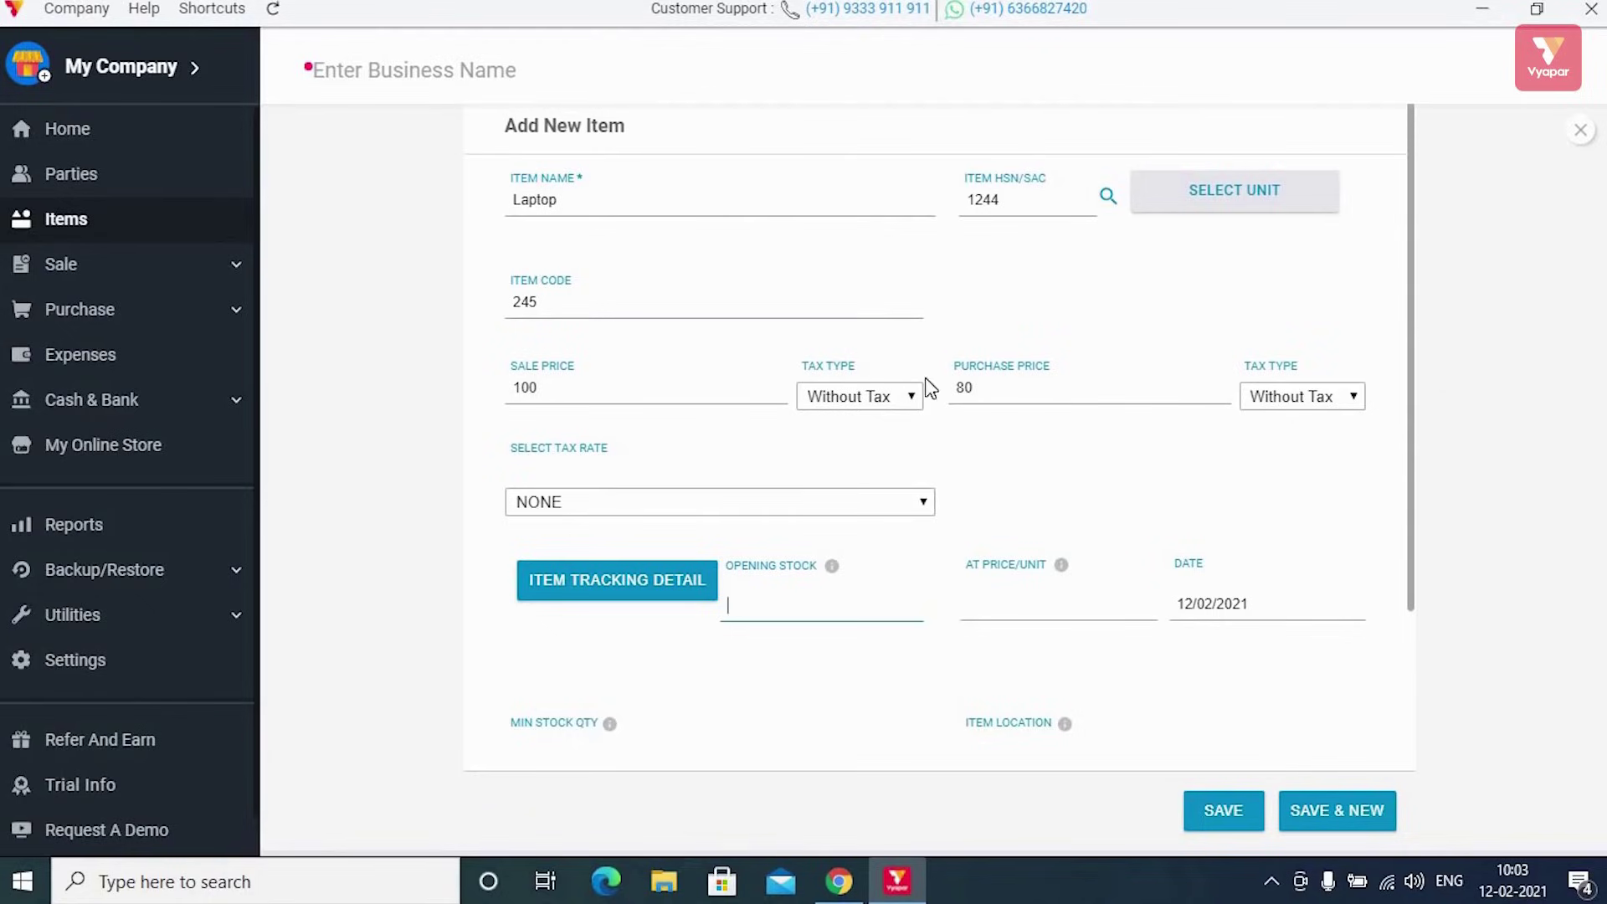
# Review Laptop's sale price 100 and purchase price 80, then open the item tracking details
pyautogui.scroll(-3, 958, 420)
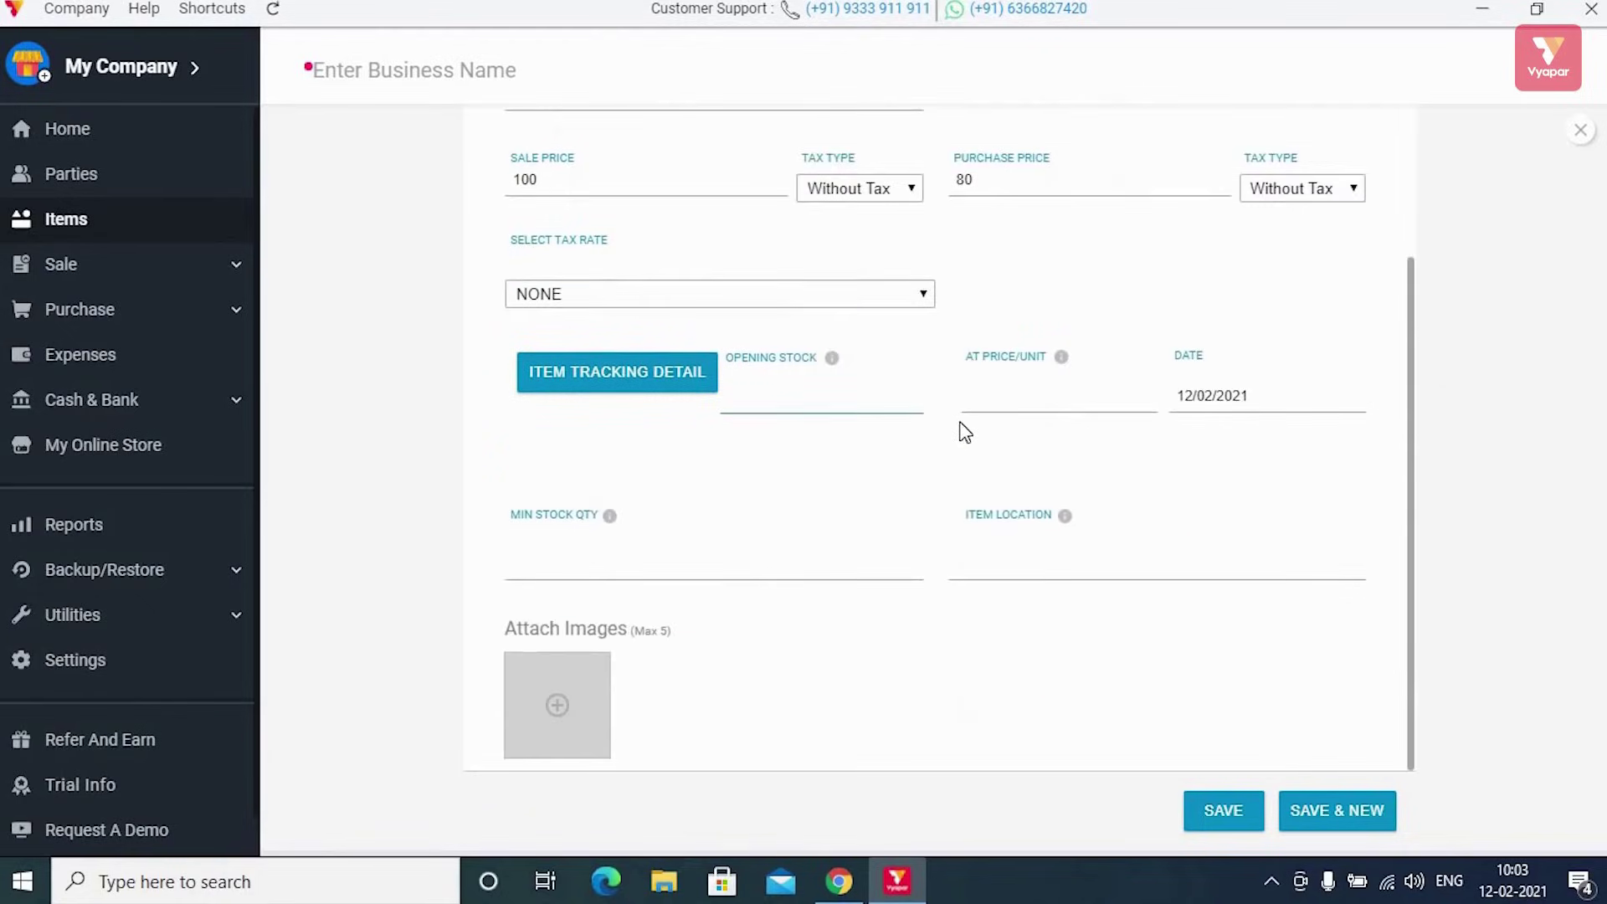
pyautogui.scroll(2, 928, 395)
pyautogui.scroll(1, 928, 391)
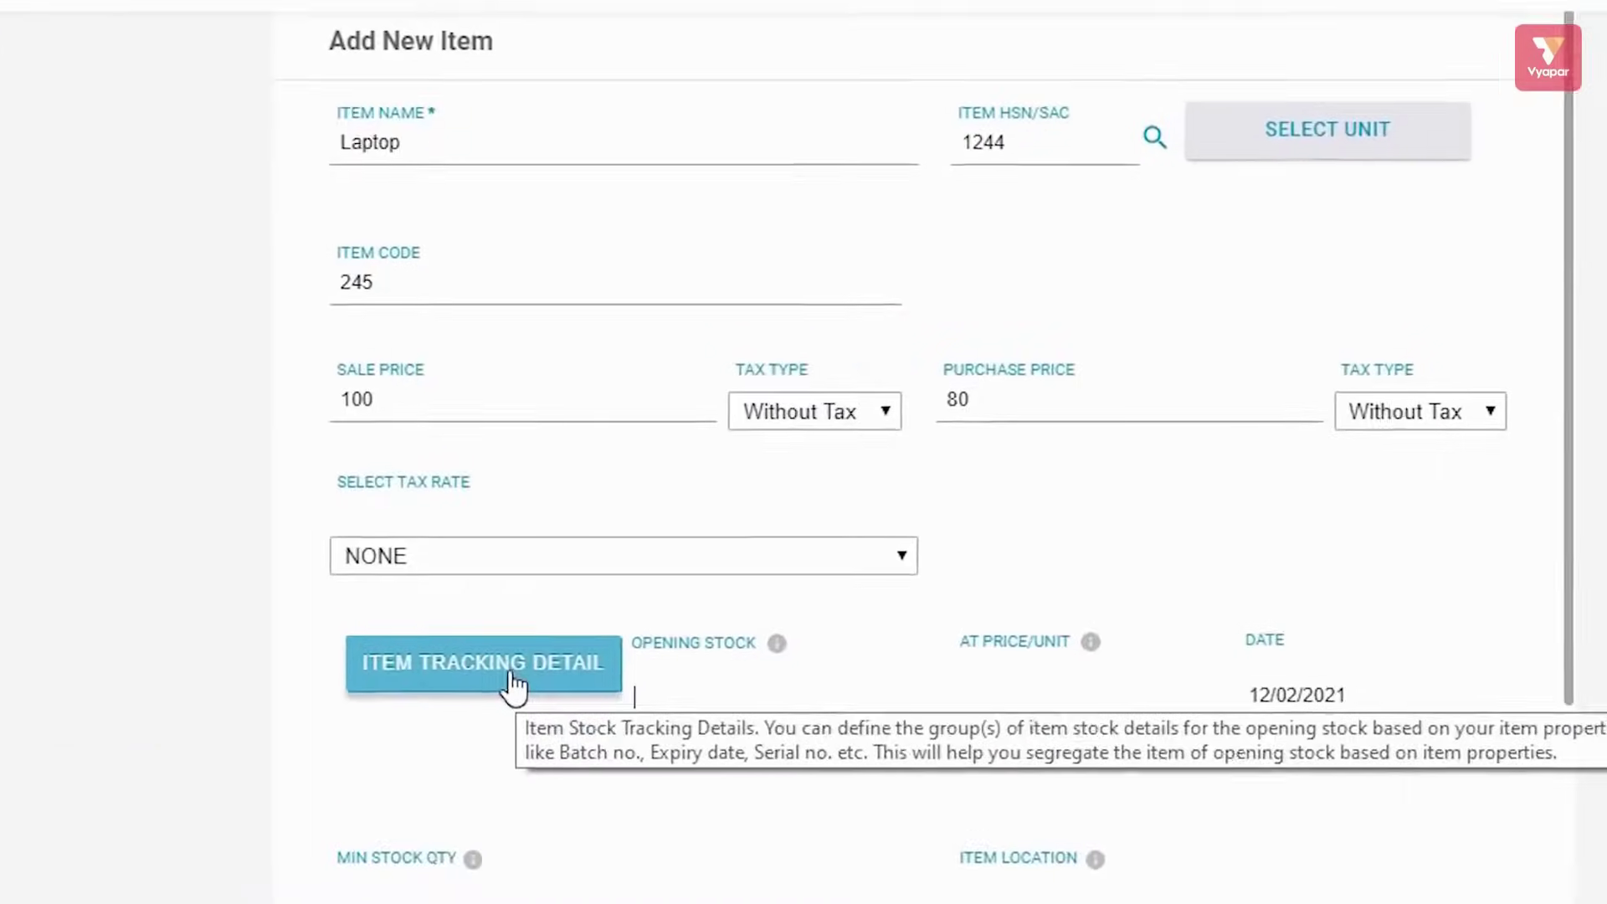
pyautogui.click(639, 588)
pyautogui.click(215, 569)
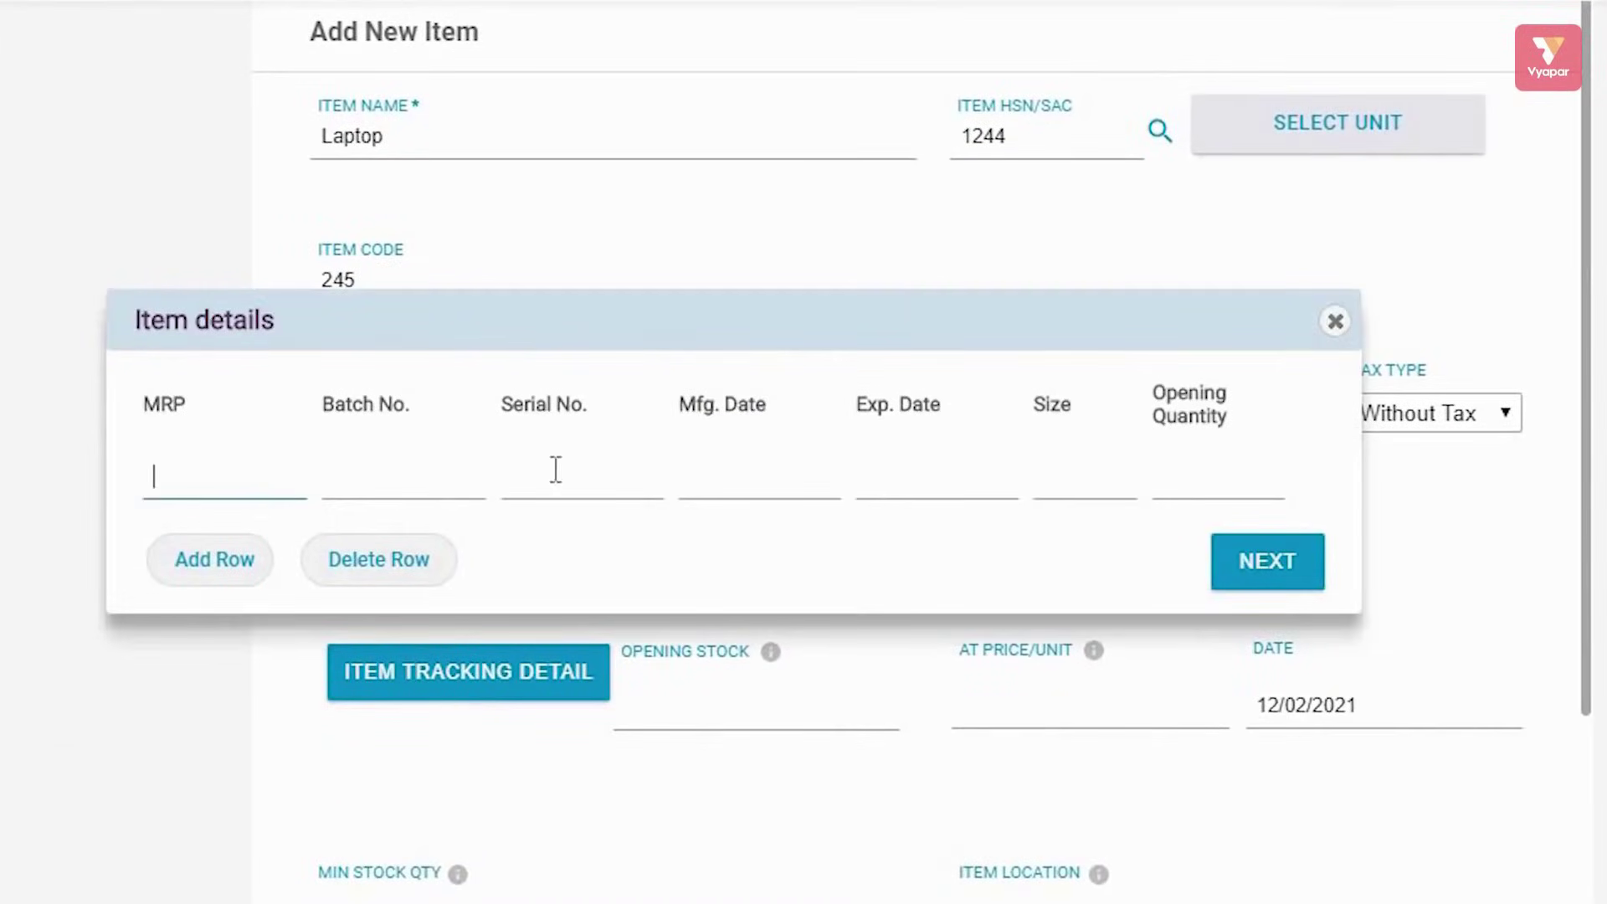
pyautogui.click(210, 561)
pyautogui.click(219, 626)
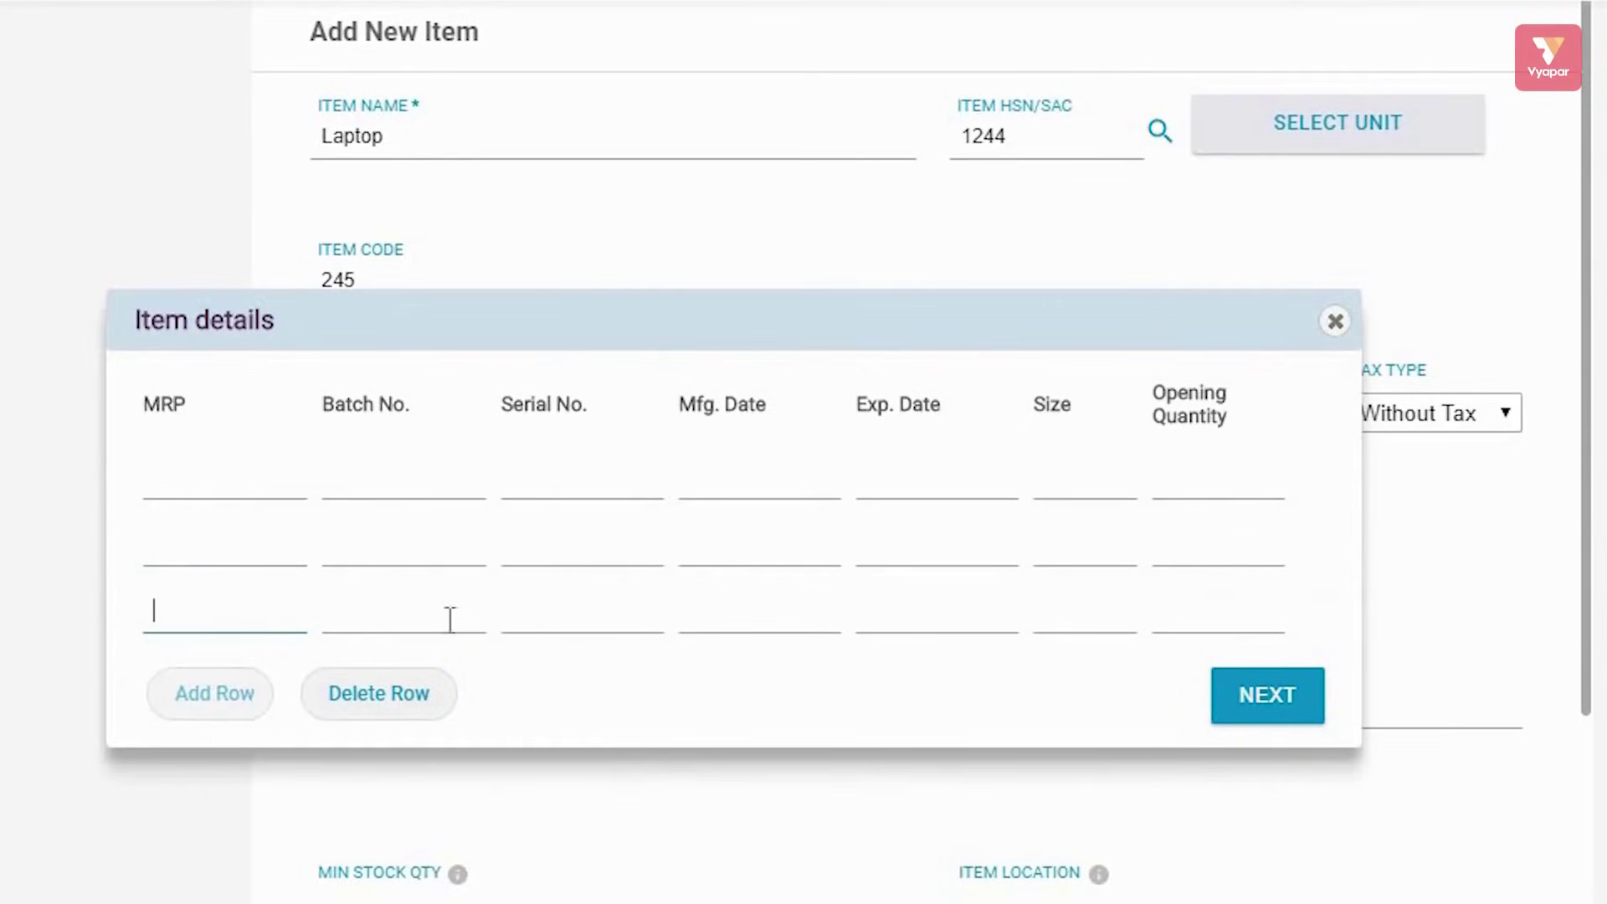
pyautogui.click(1335, 321)
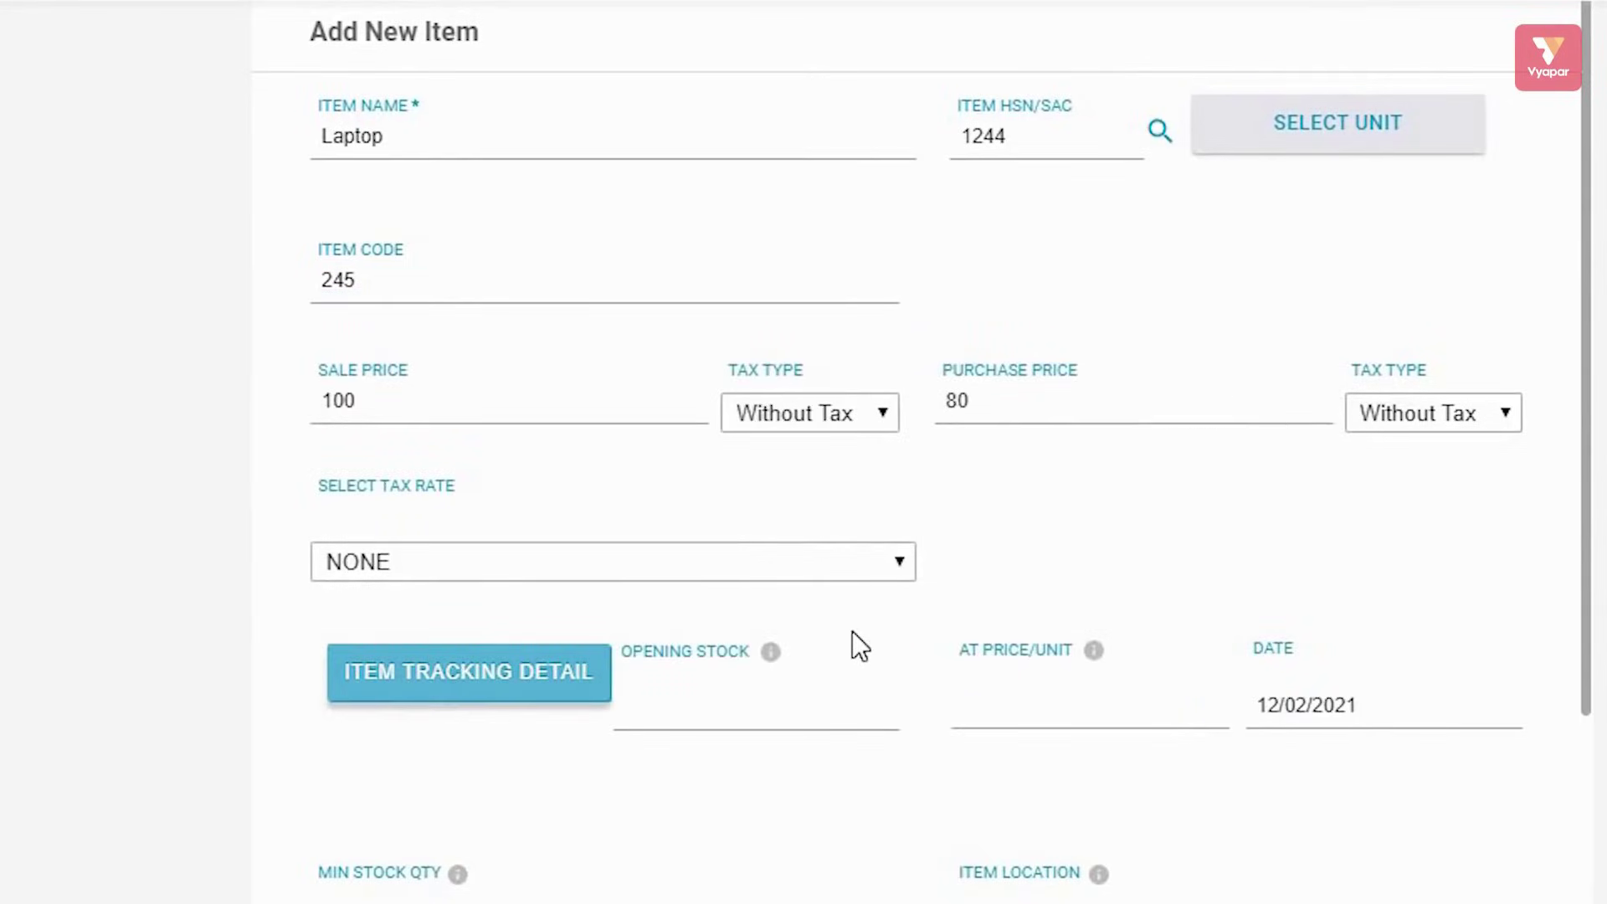
pyautogui.scroll(-3, 859, 630)
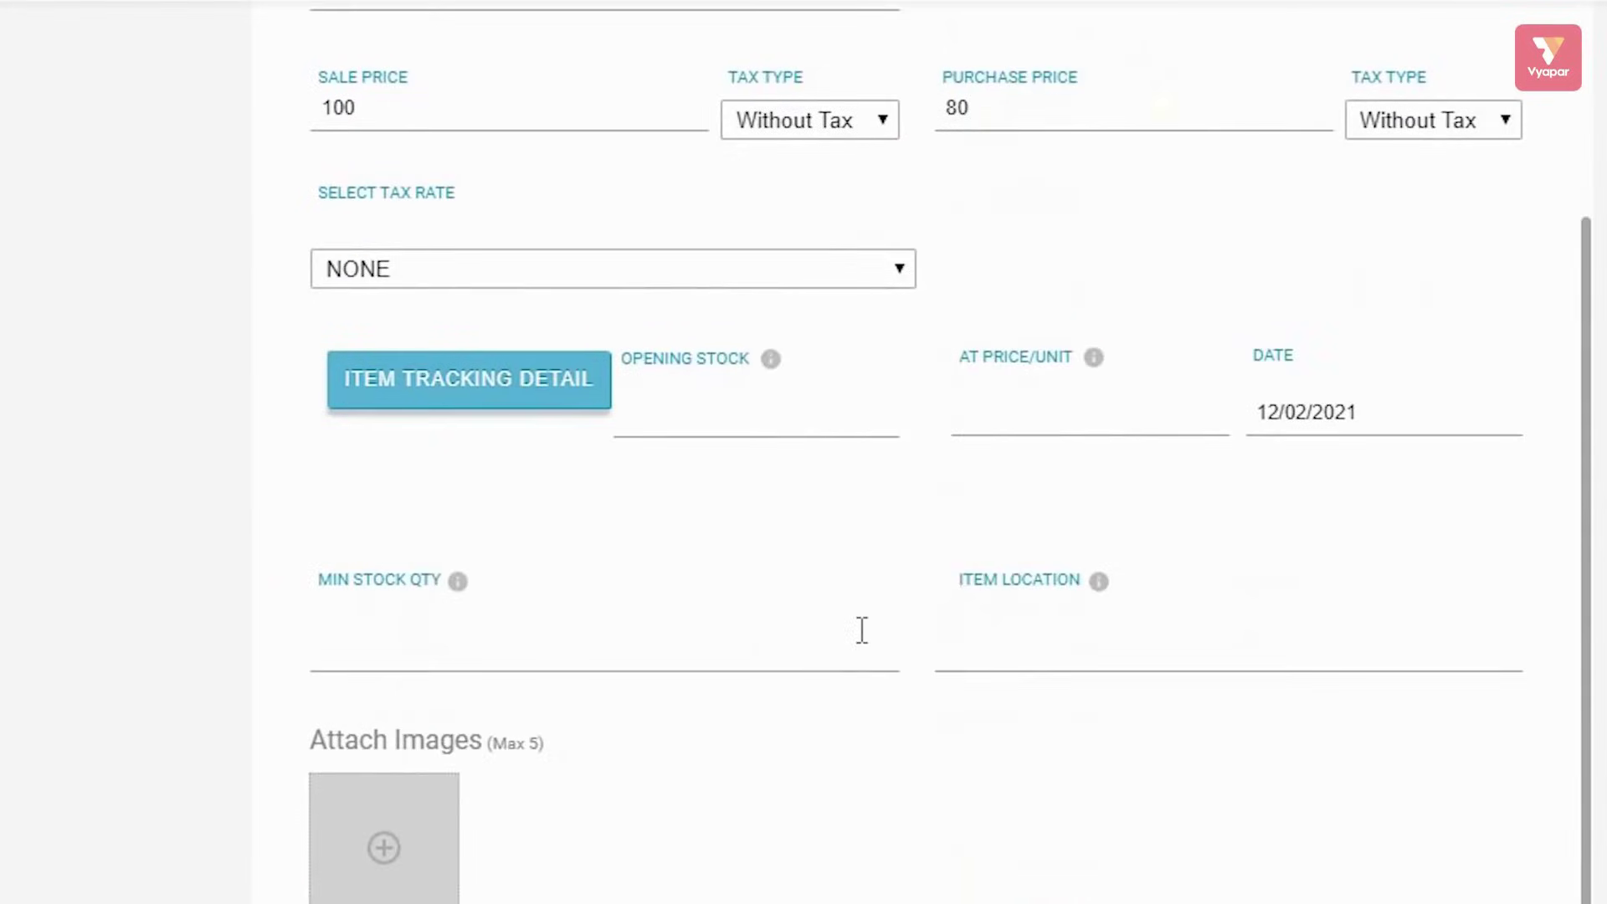
pyautogui.scroll(-2, 762, 725)
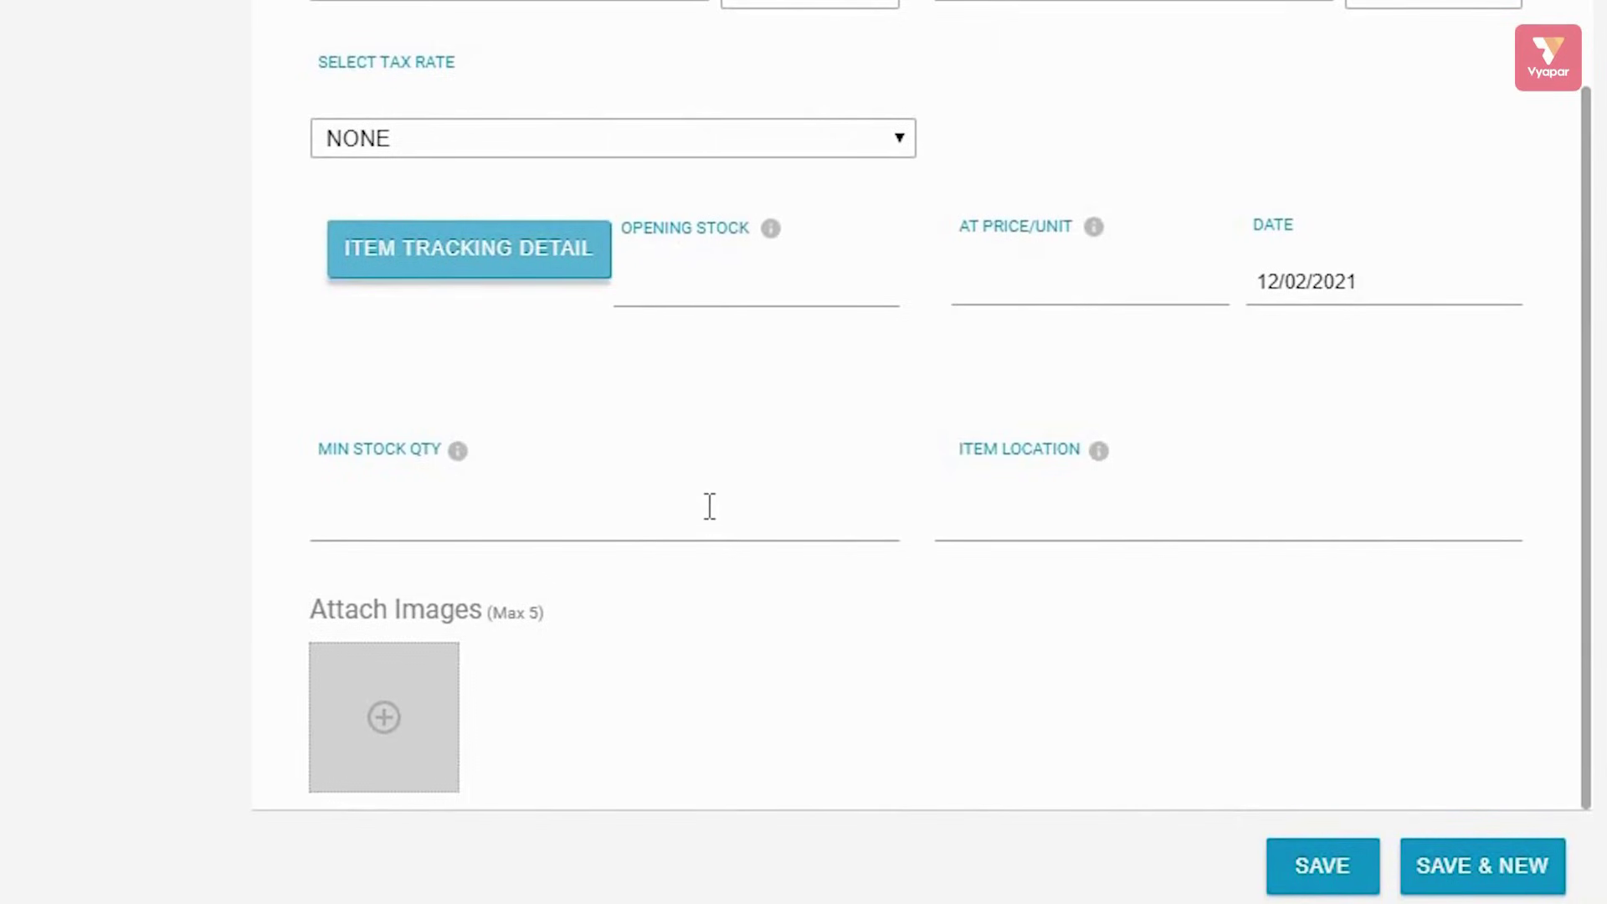
pyautogui.scroll(2, 1084, 301)
pyautogui.scroll(-2, 1084, 301)
pyautogui.click(389, 718)
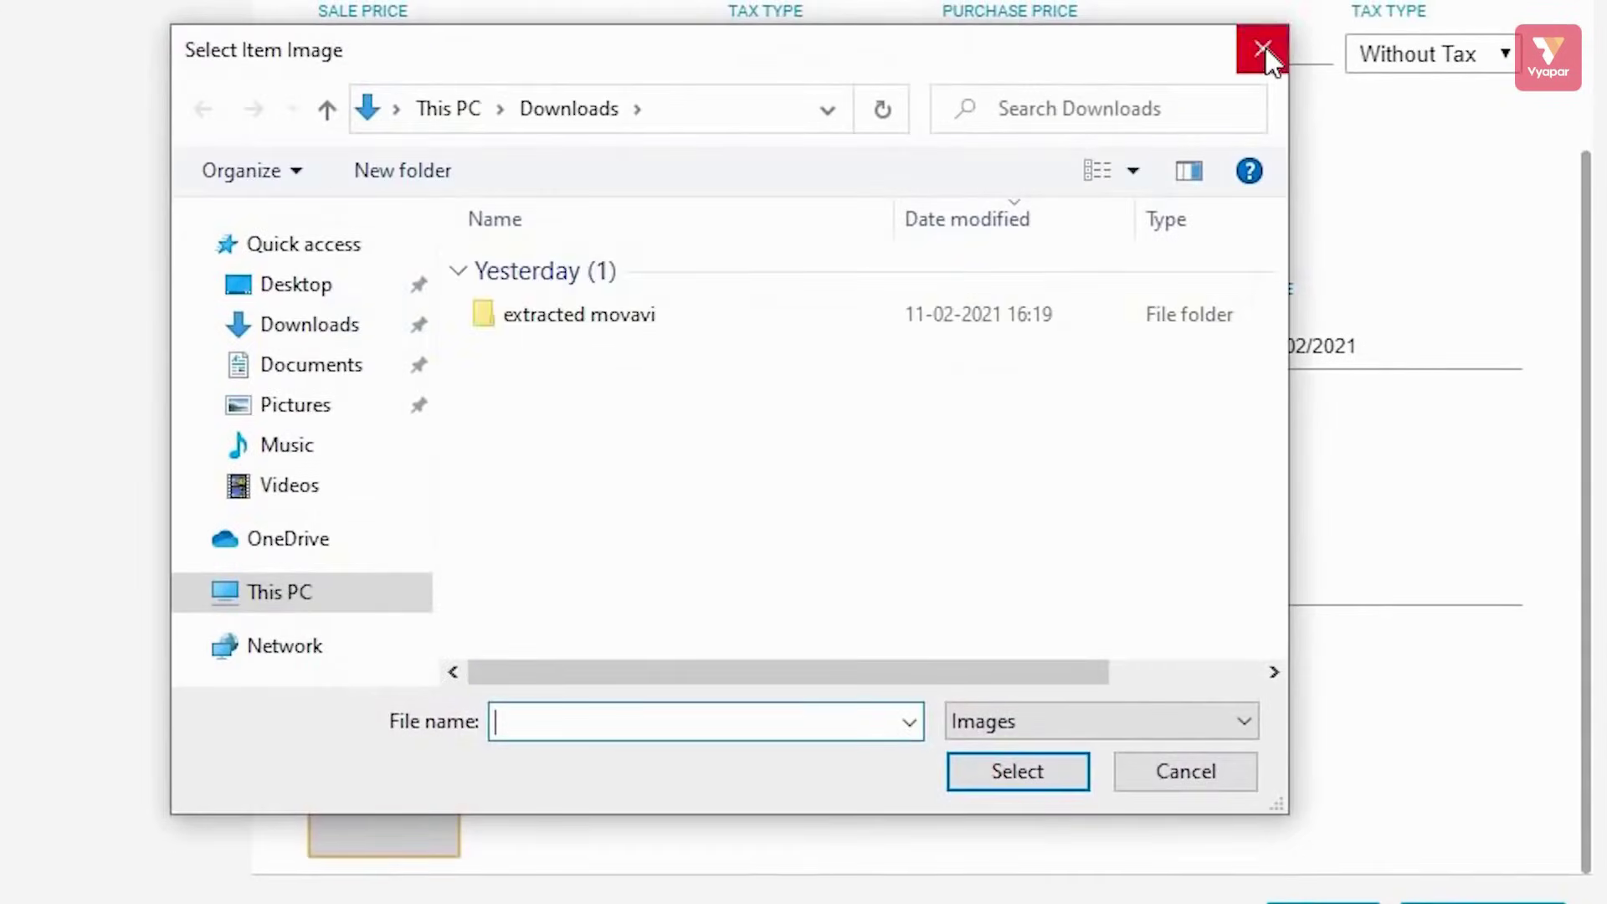
pyautogui.click(1264, 52)
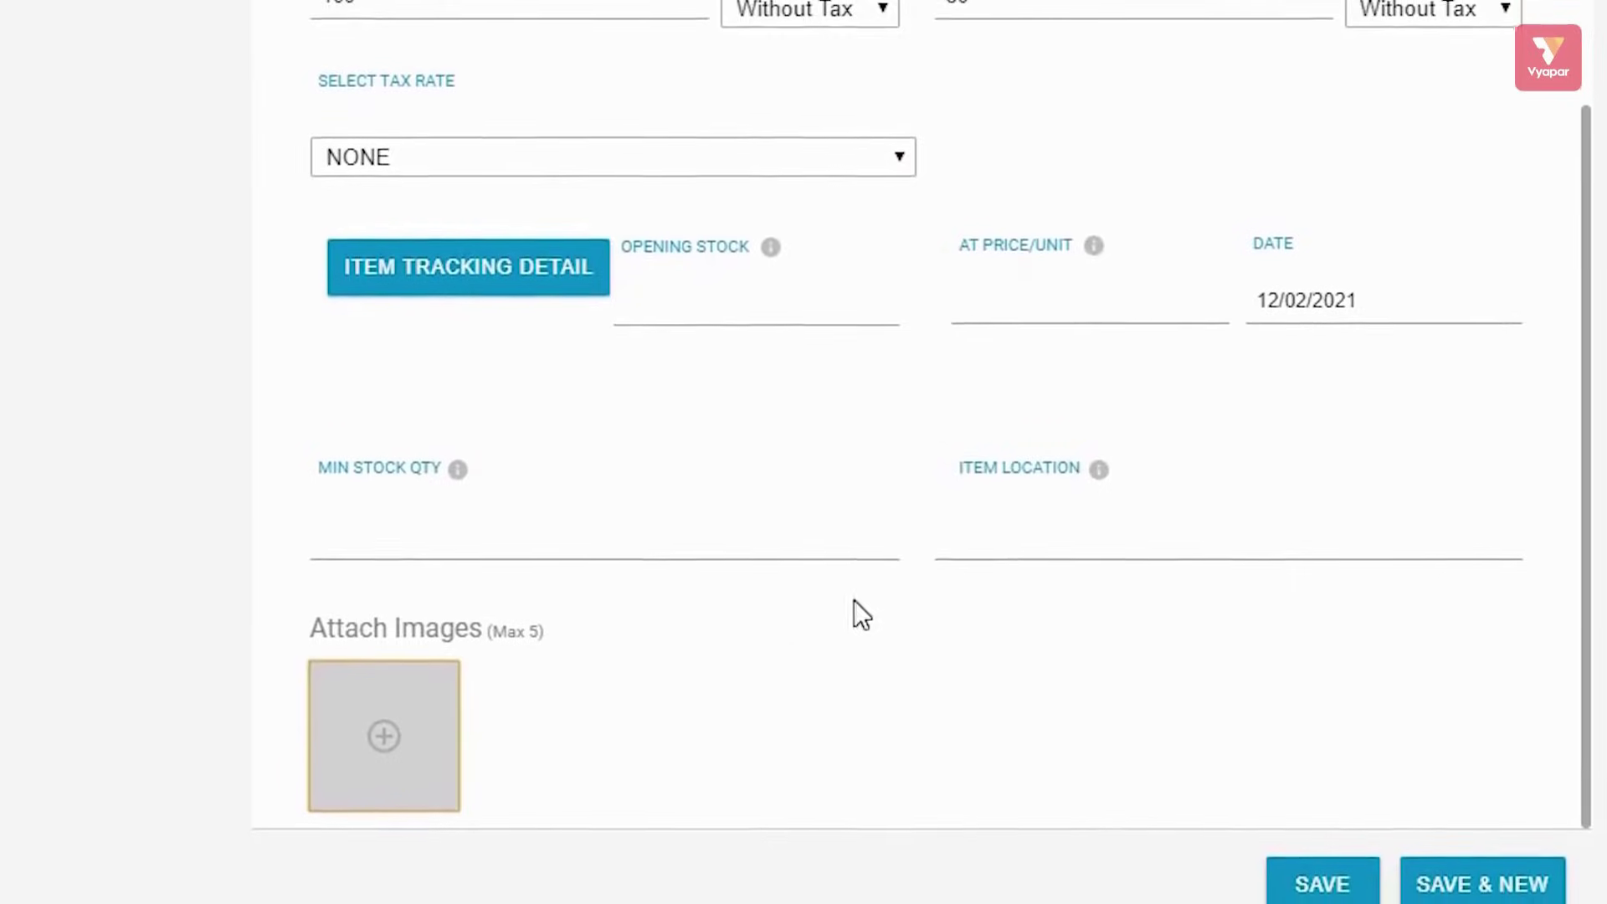
pyautogui.scroll(3, 1210, 657)
pyautogui.scroll(-3, 1212, 652)
pyautogui.click(1323, 854)
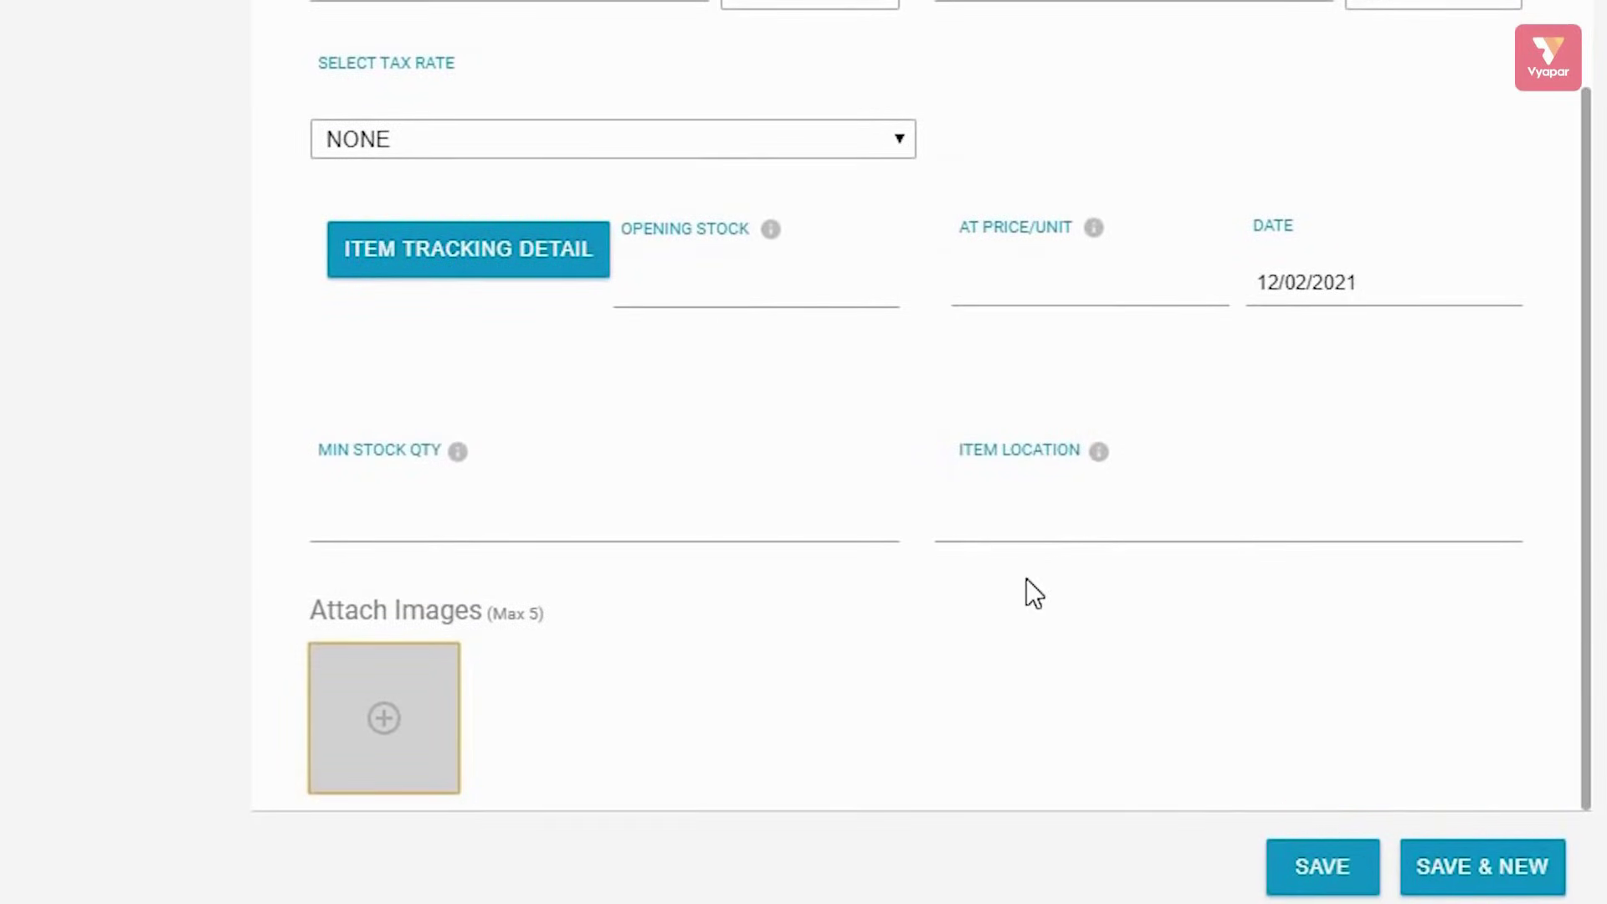
pyautogui.scroll(3, 1028, 549)
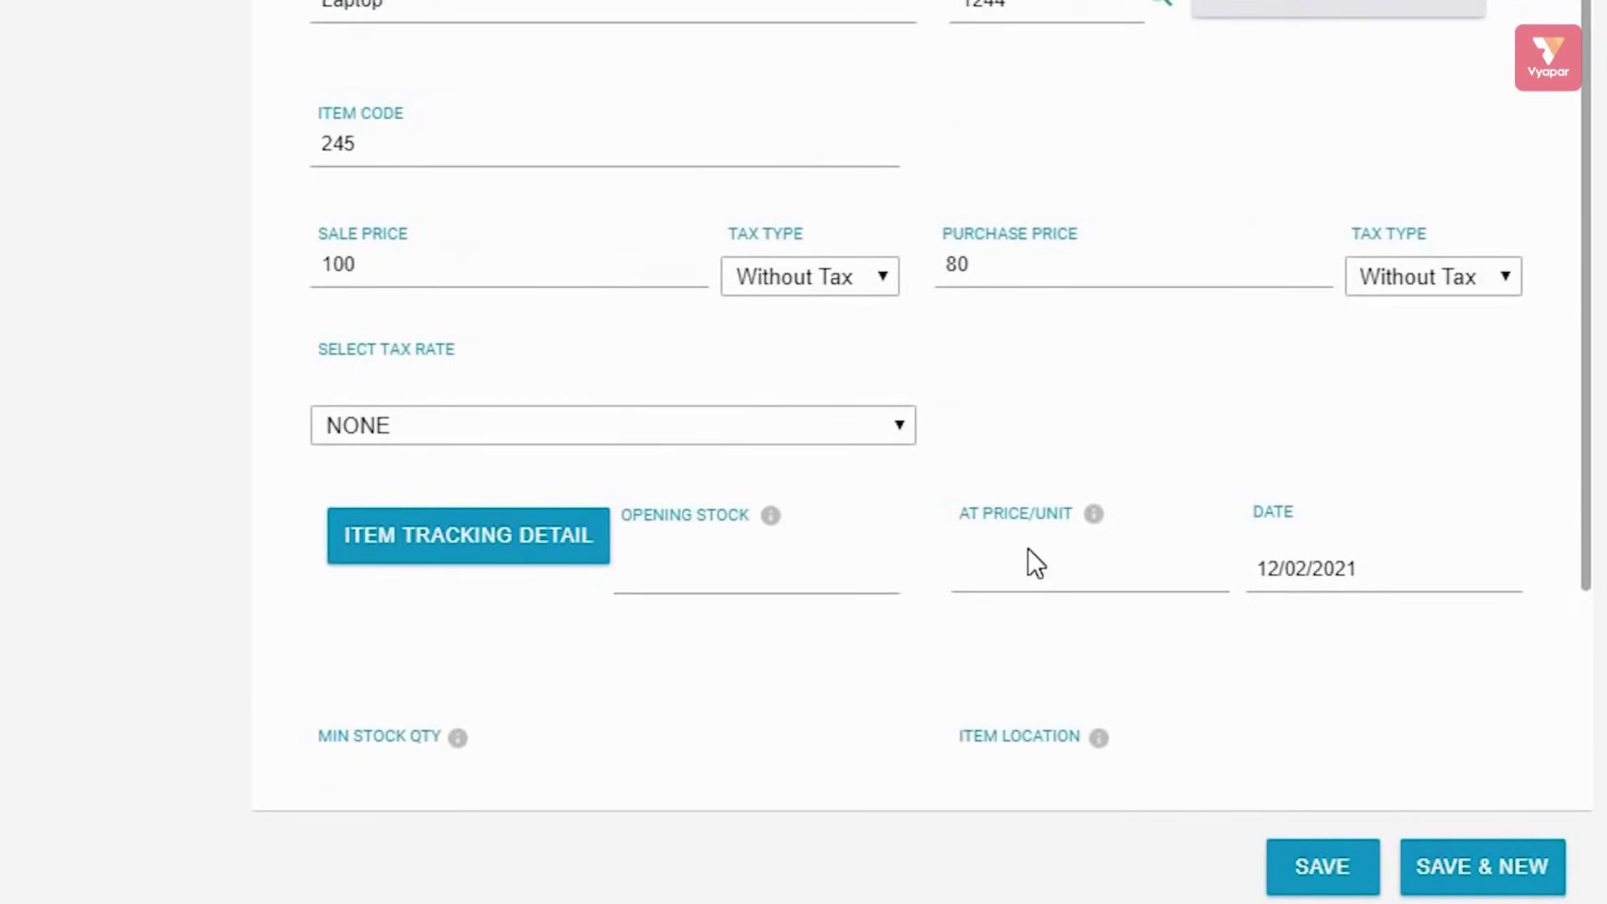
pyautogui.scroll(-3, 1032, 545)
pyautogui.scroll(3, 1032, 545)
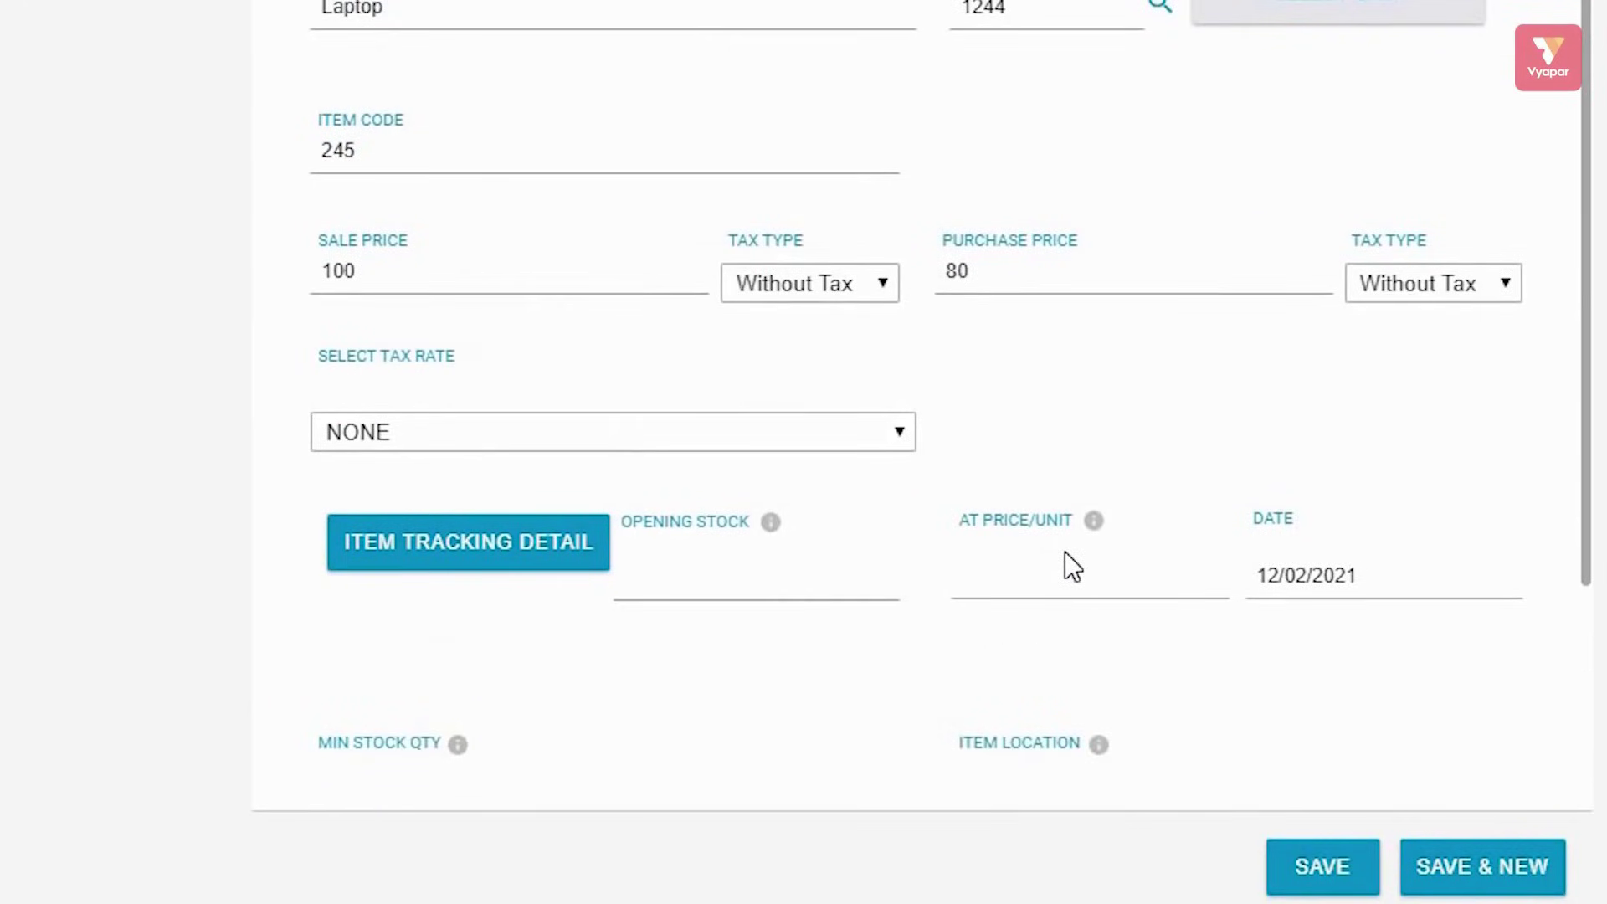
# Save Laptop, then add and save a second item named mobile
pyautogui.click(1499, 886)
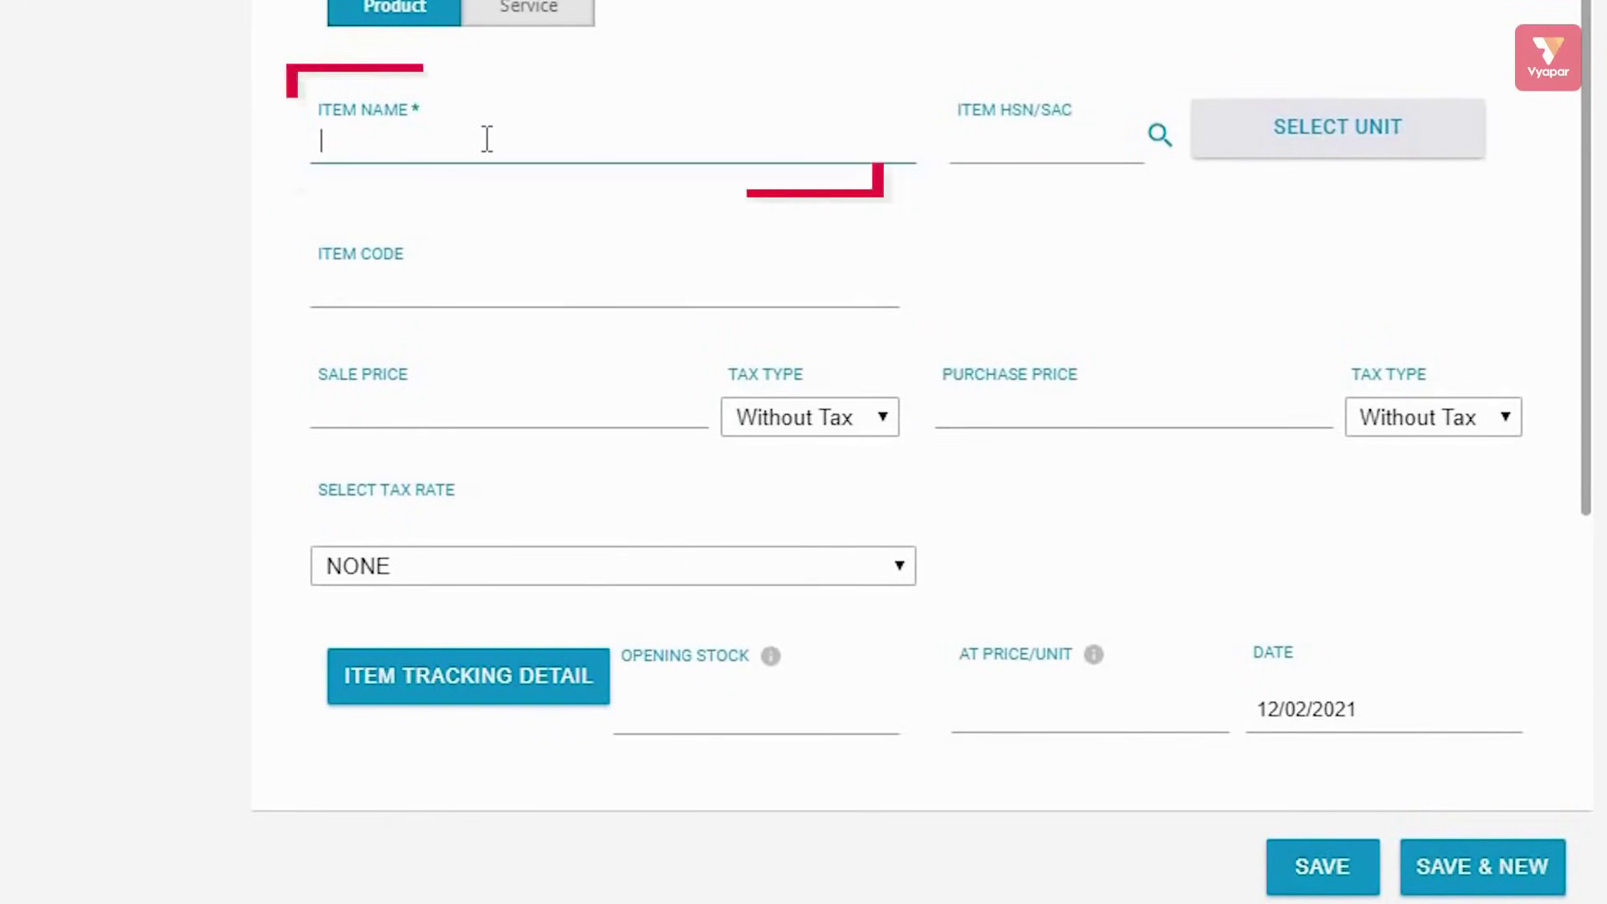
pyautogui.write('mobile')
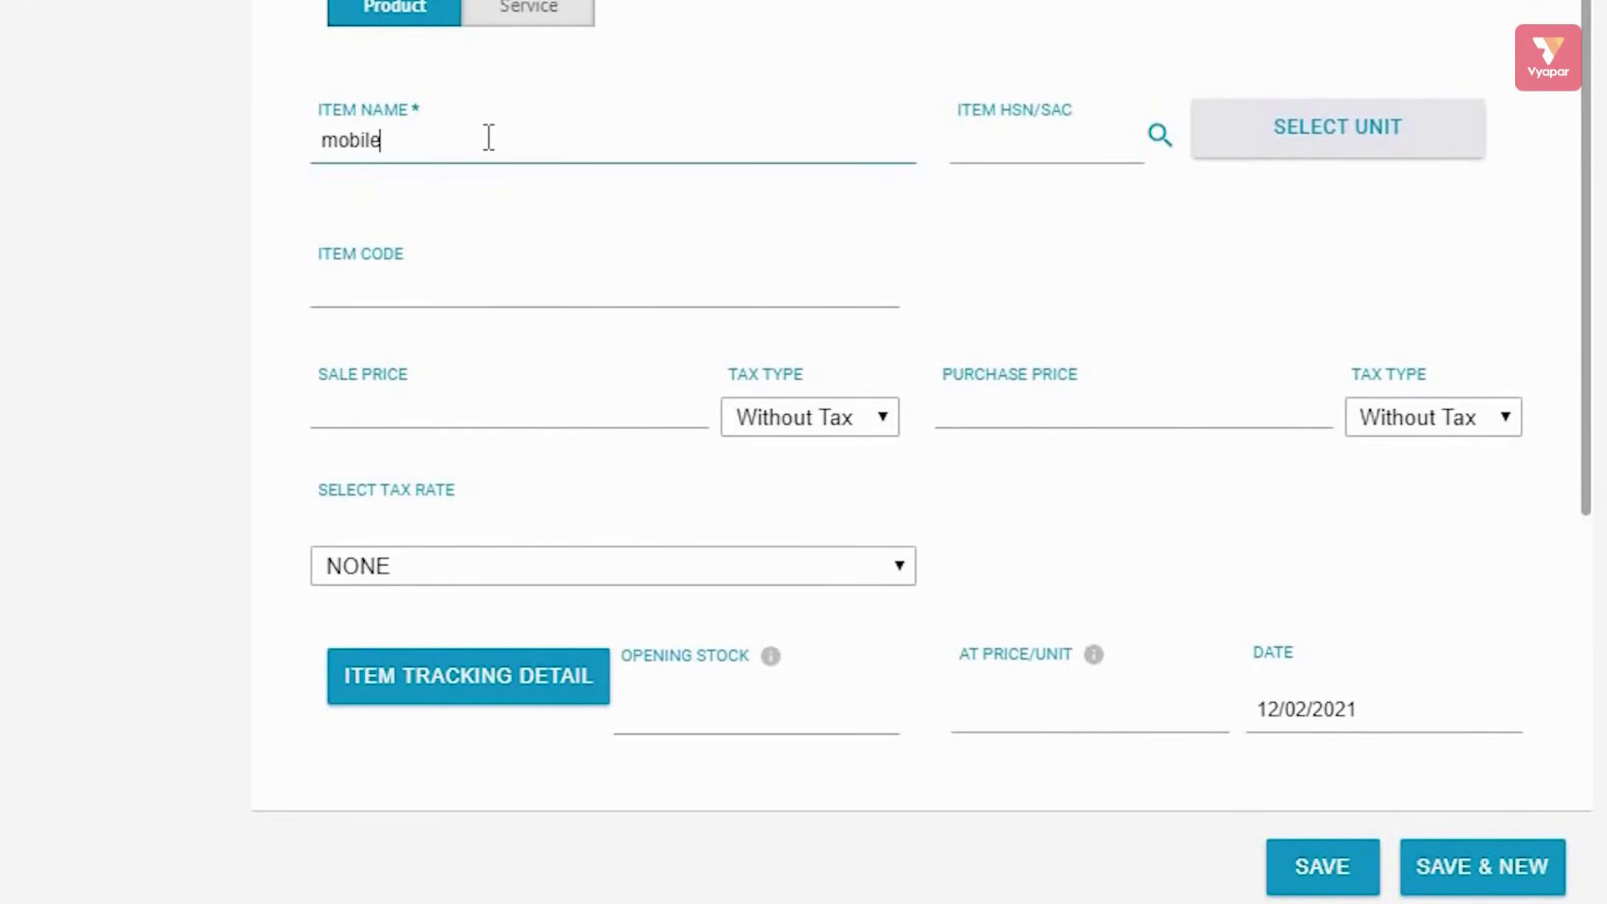
pyautogui.click(1334, 868)
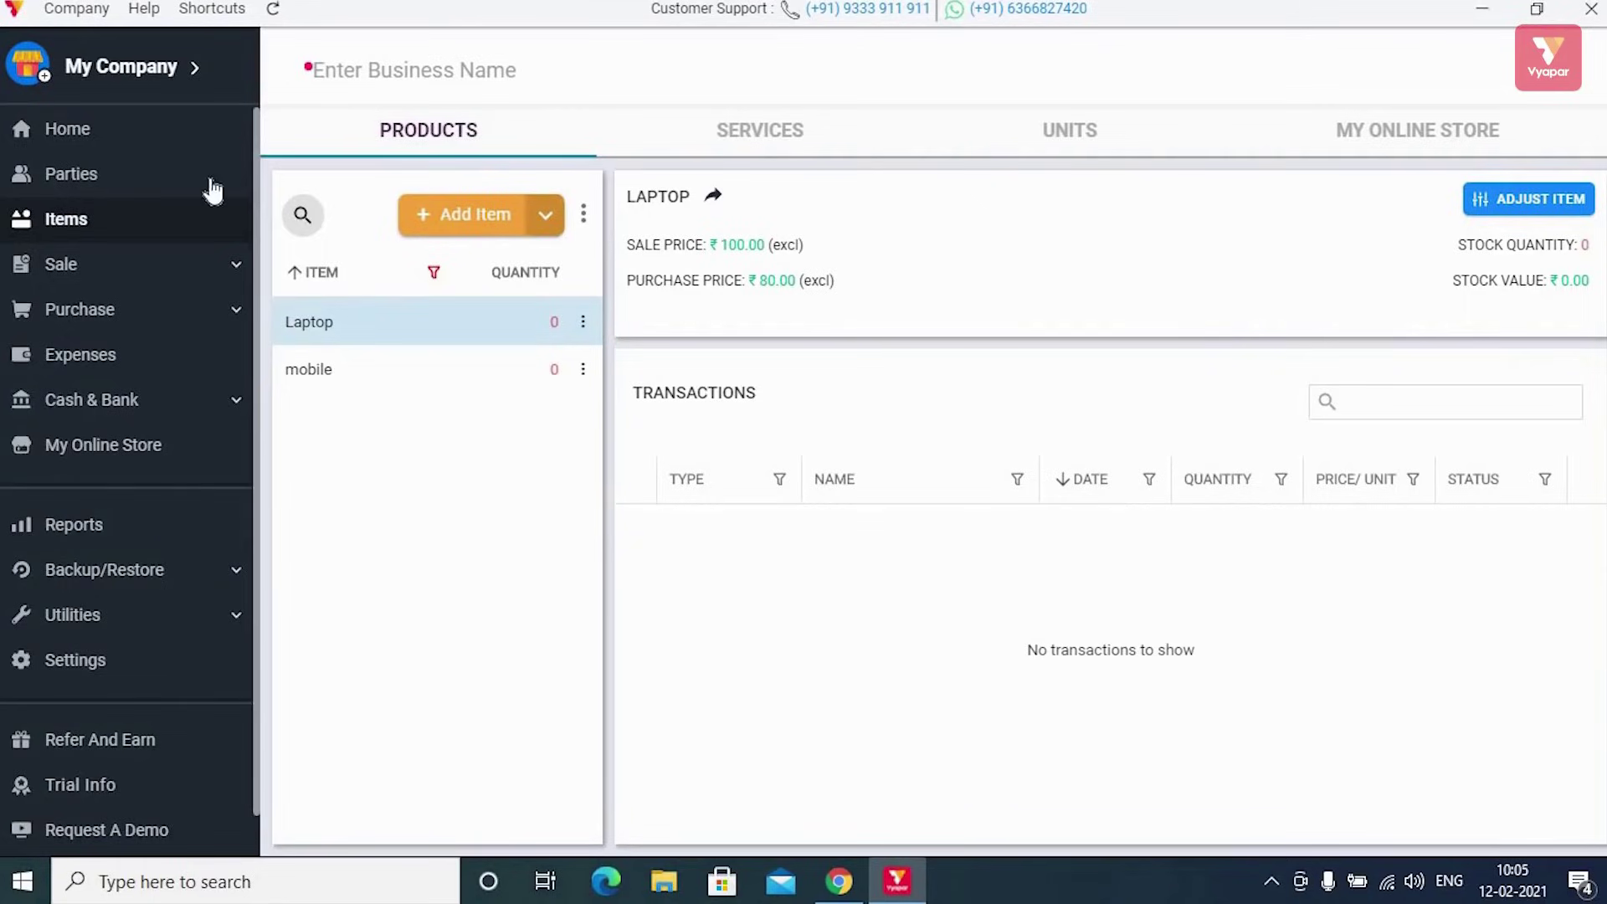
# Add a new party named Mahesh Traders and enter its phone number
pyautogui.click(111, 176)
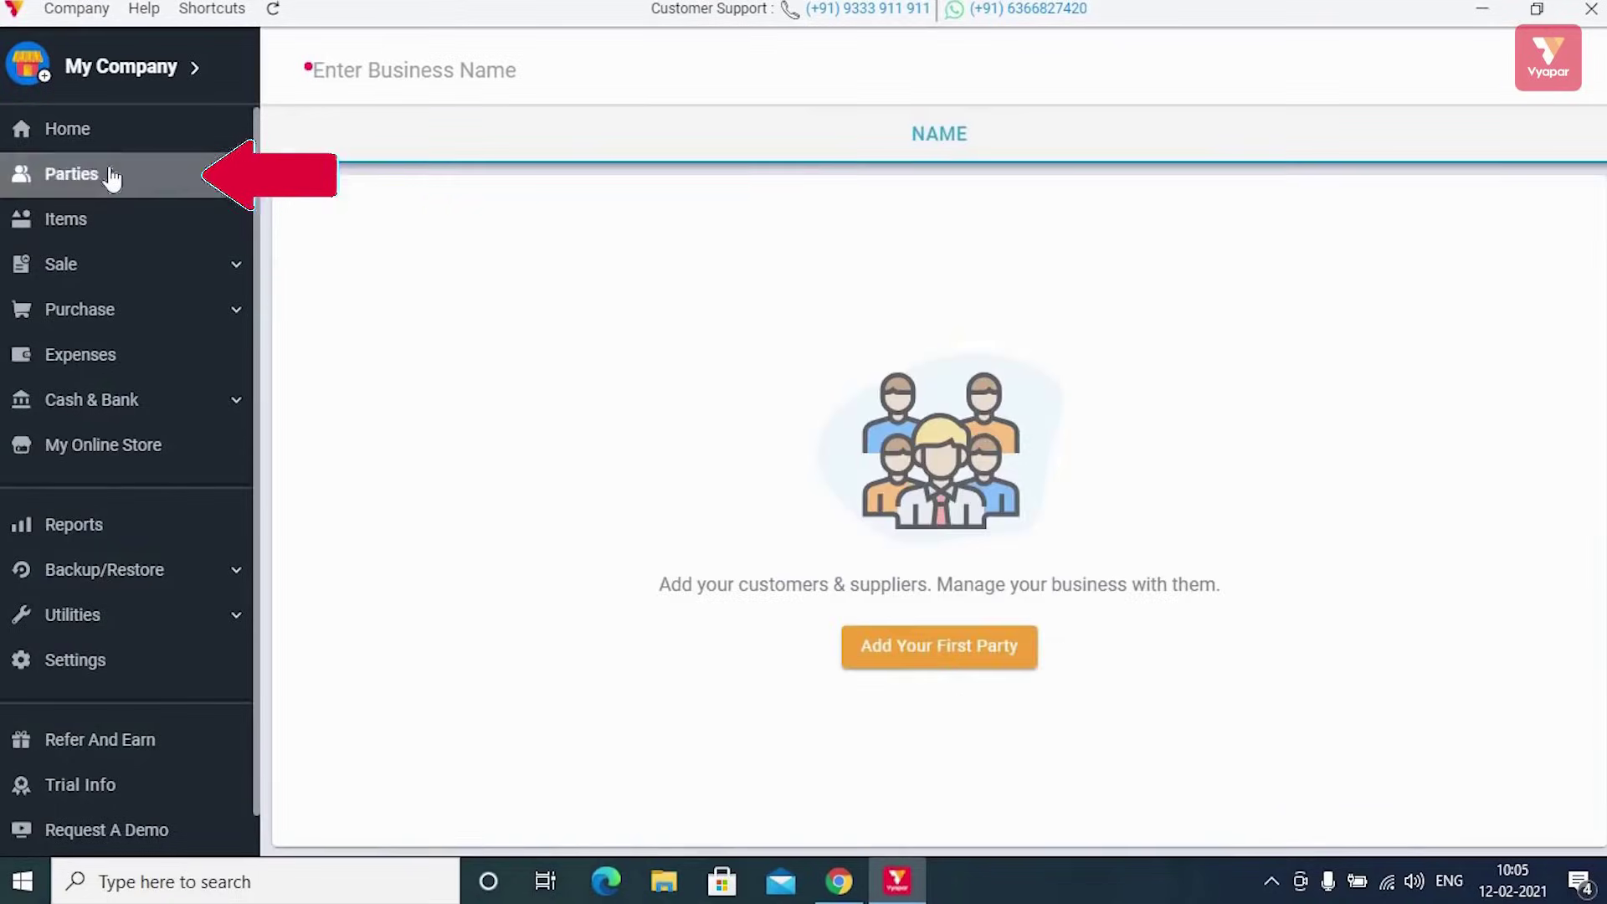
pyautogui.click(924, 661)
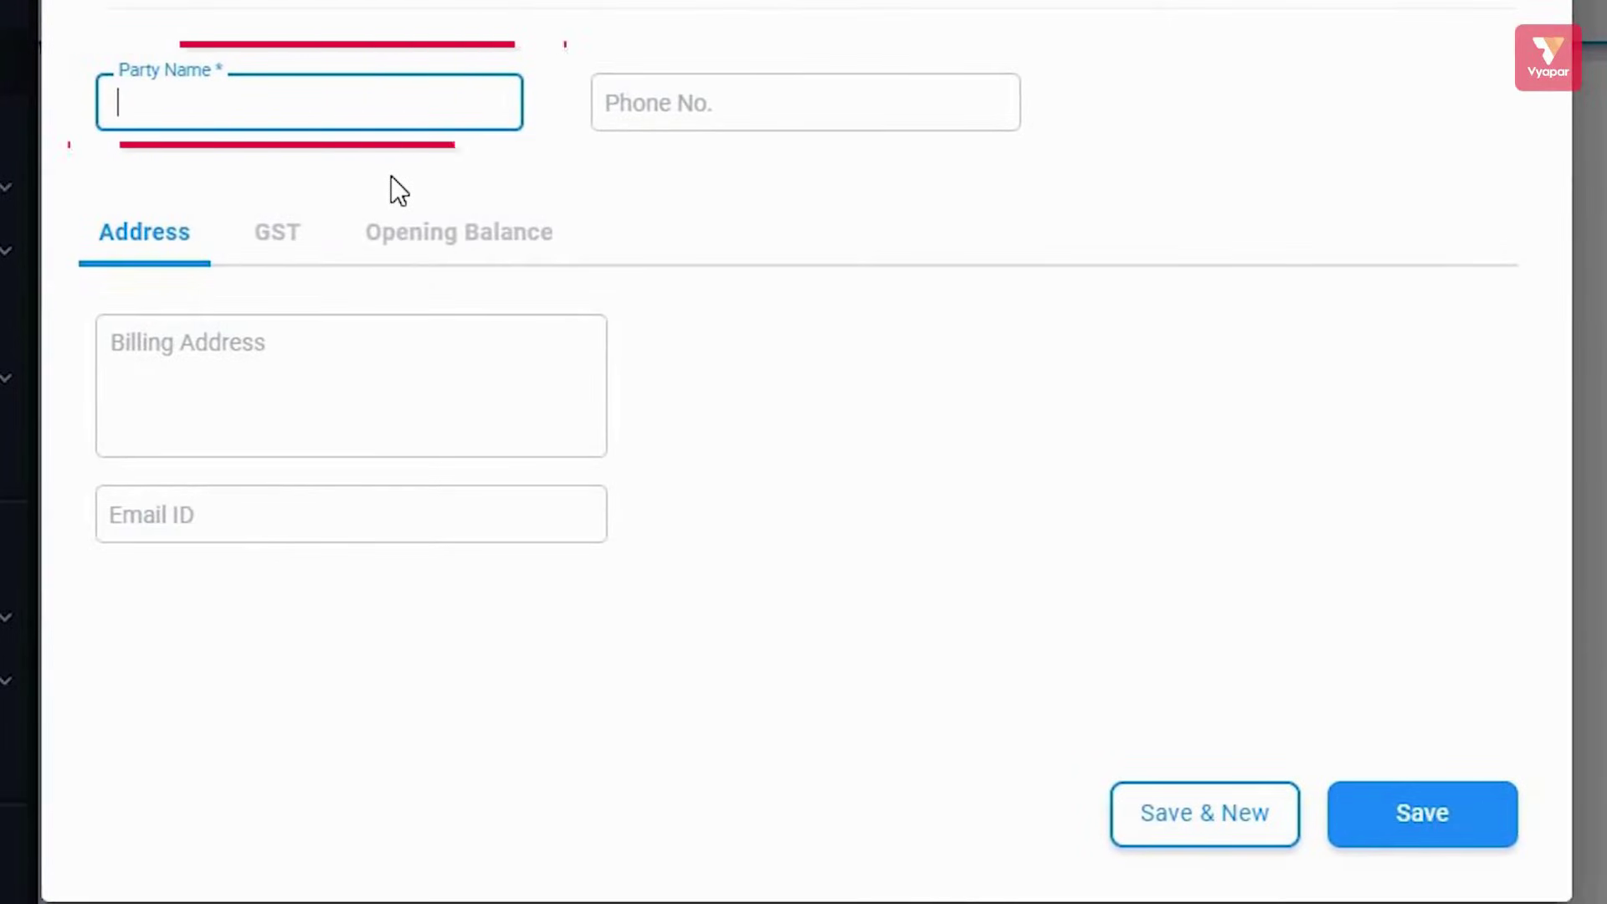
pyautogui.write('Mahesh Traders')
pyautogui.click(763, 112)
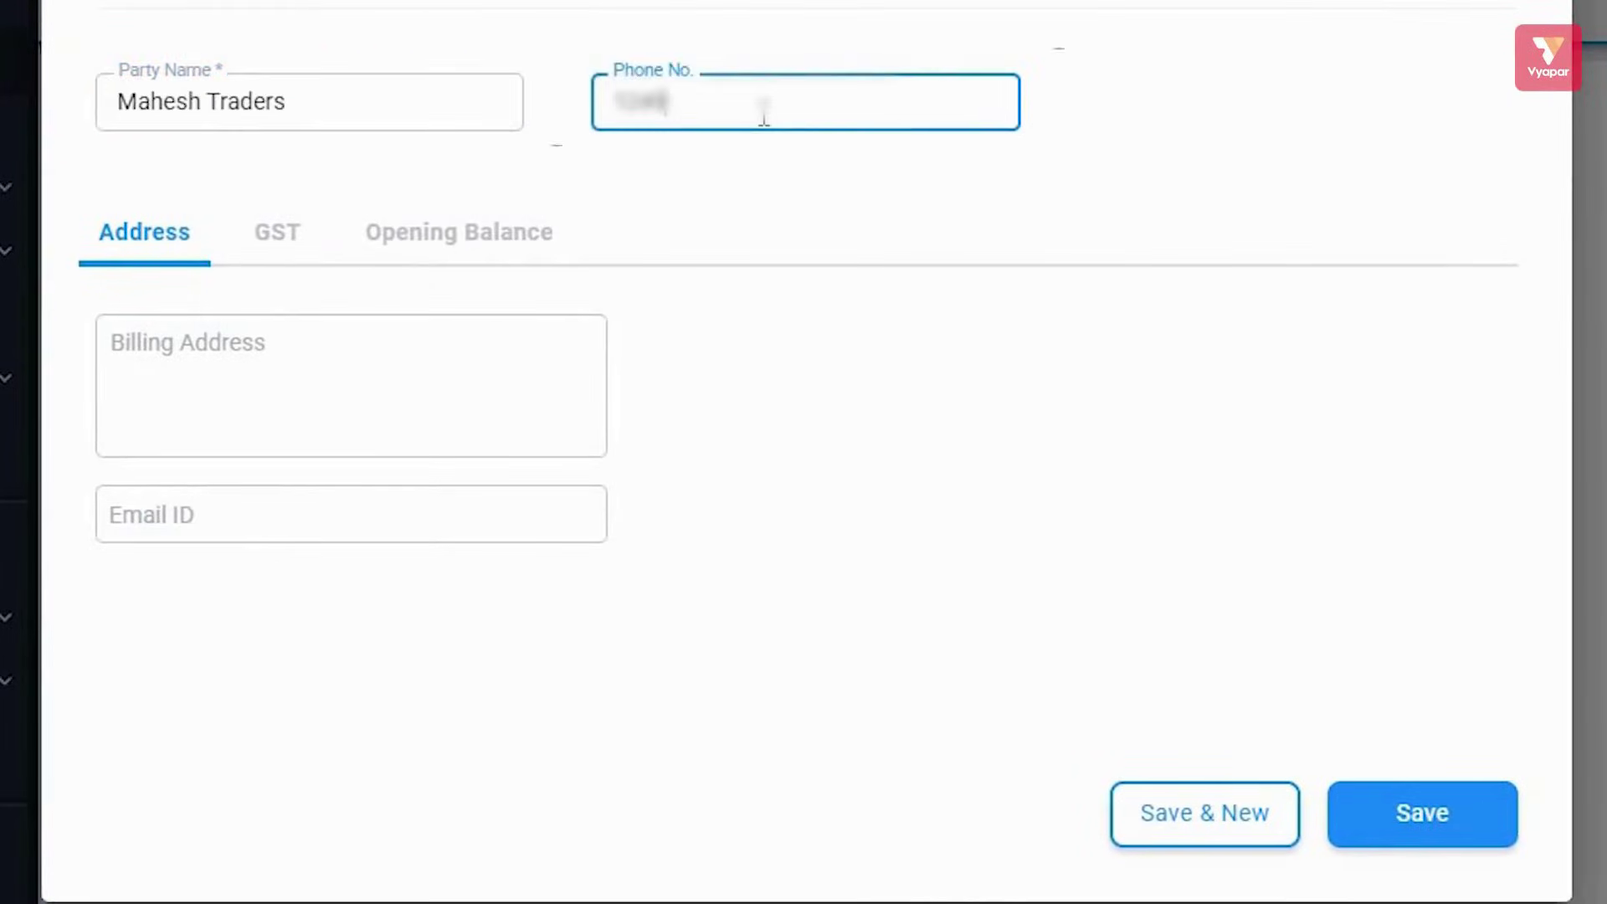
pyautogui.write('567890')
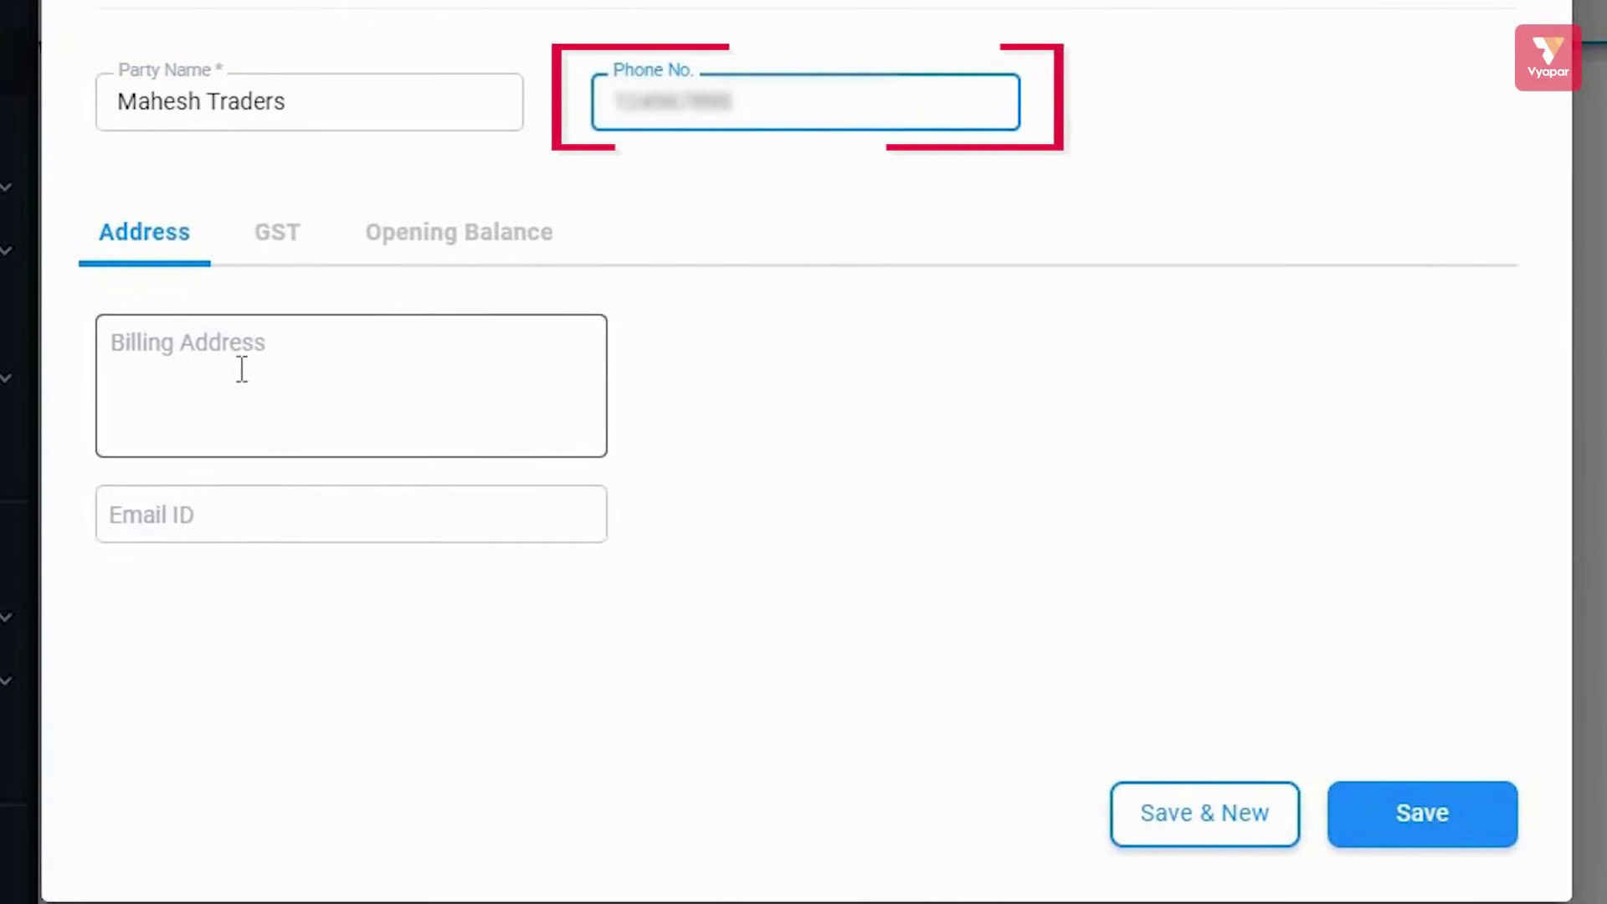
# Fill in the party's billing address, adding the house number at the start
pyautogui.click(441, 231)
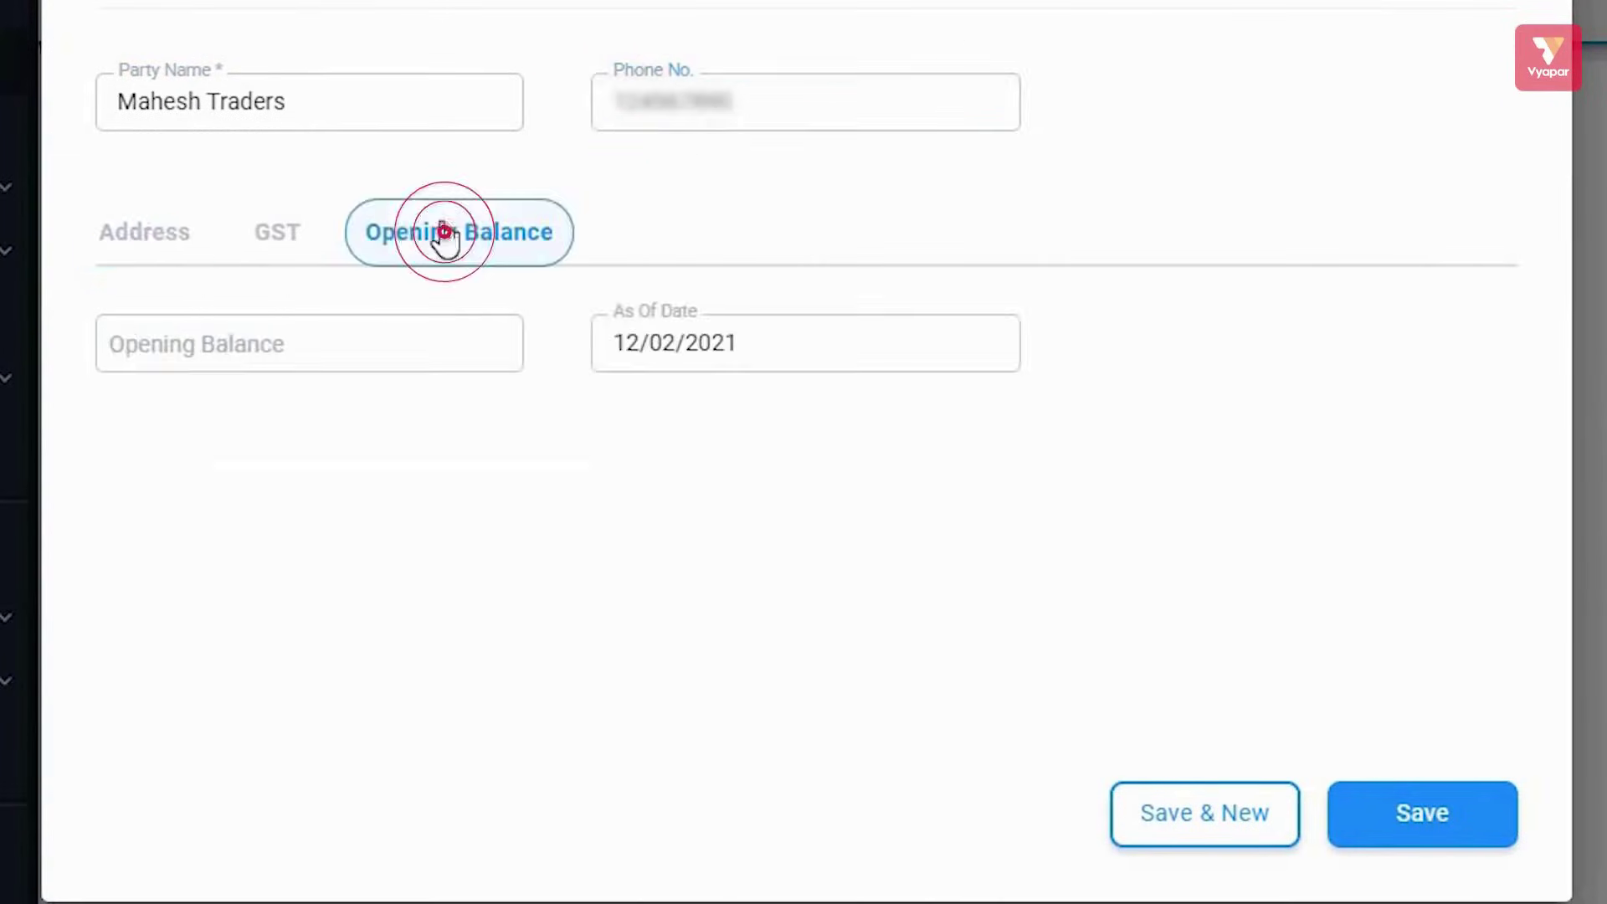
pyautogui.click(142, 231)
pyautogui.click(419, 351)
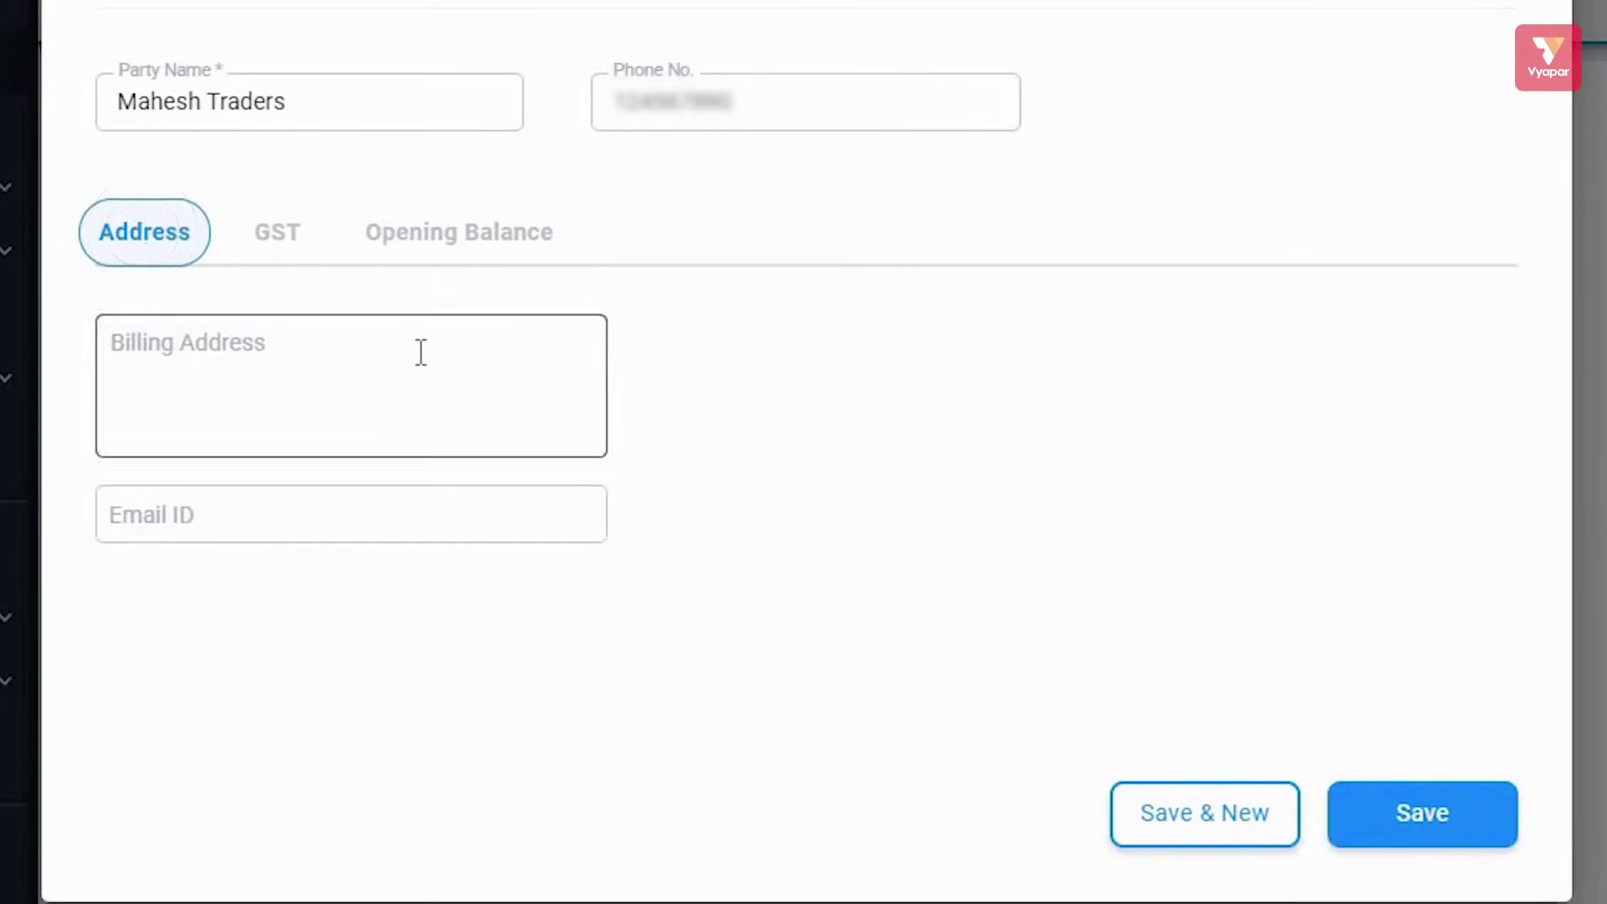
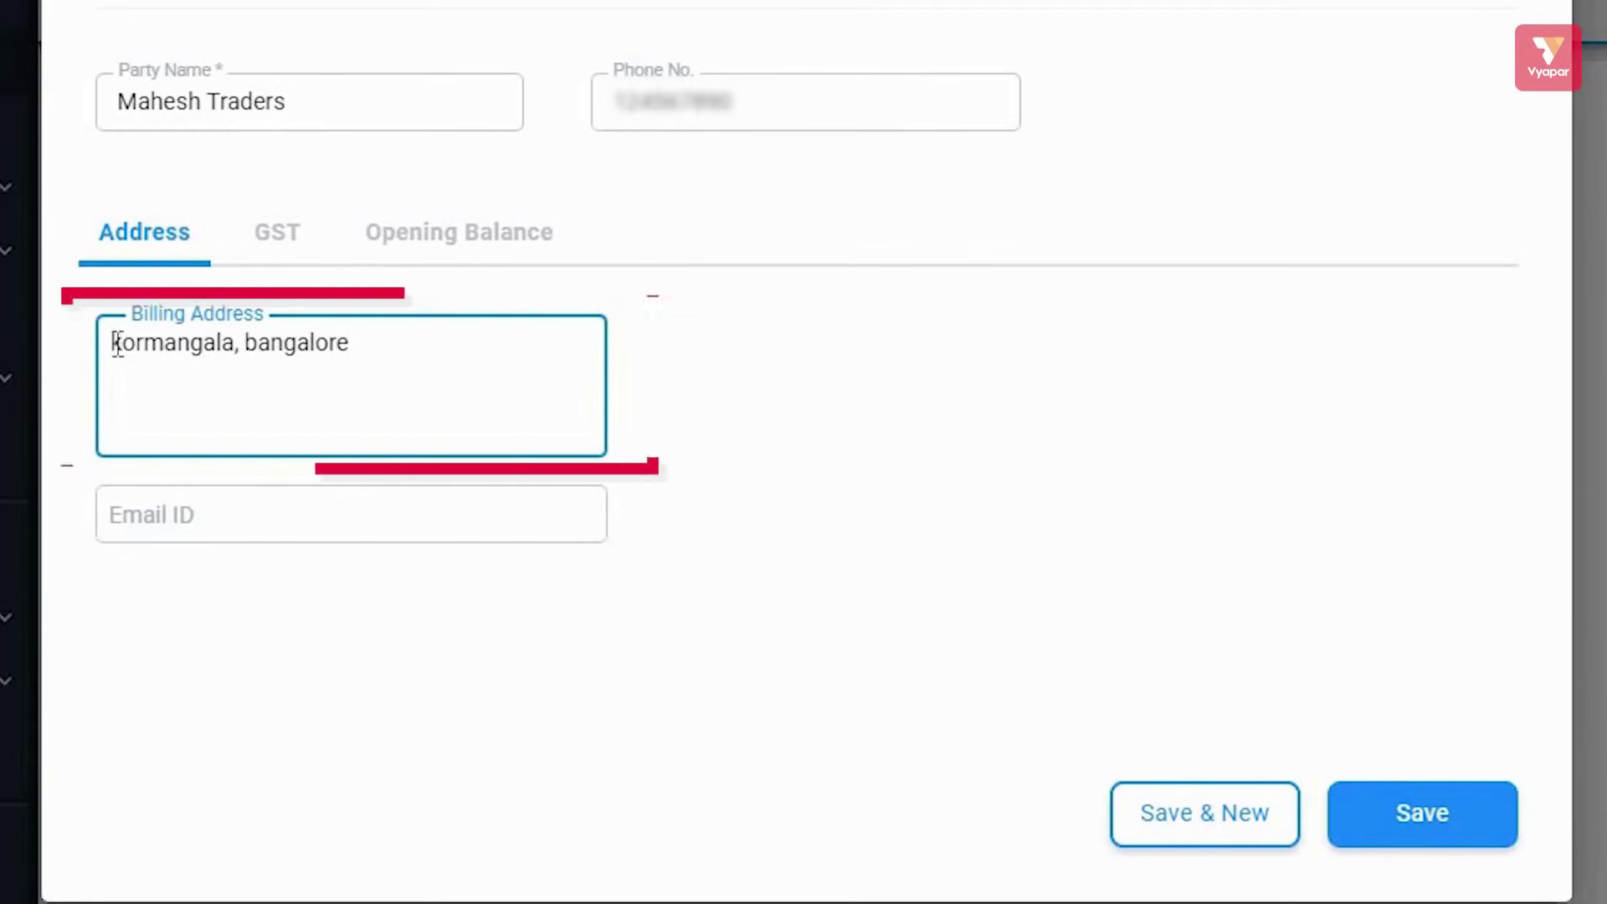
pyautogui.press('Home')
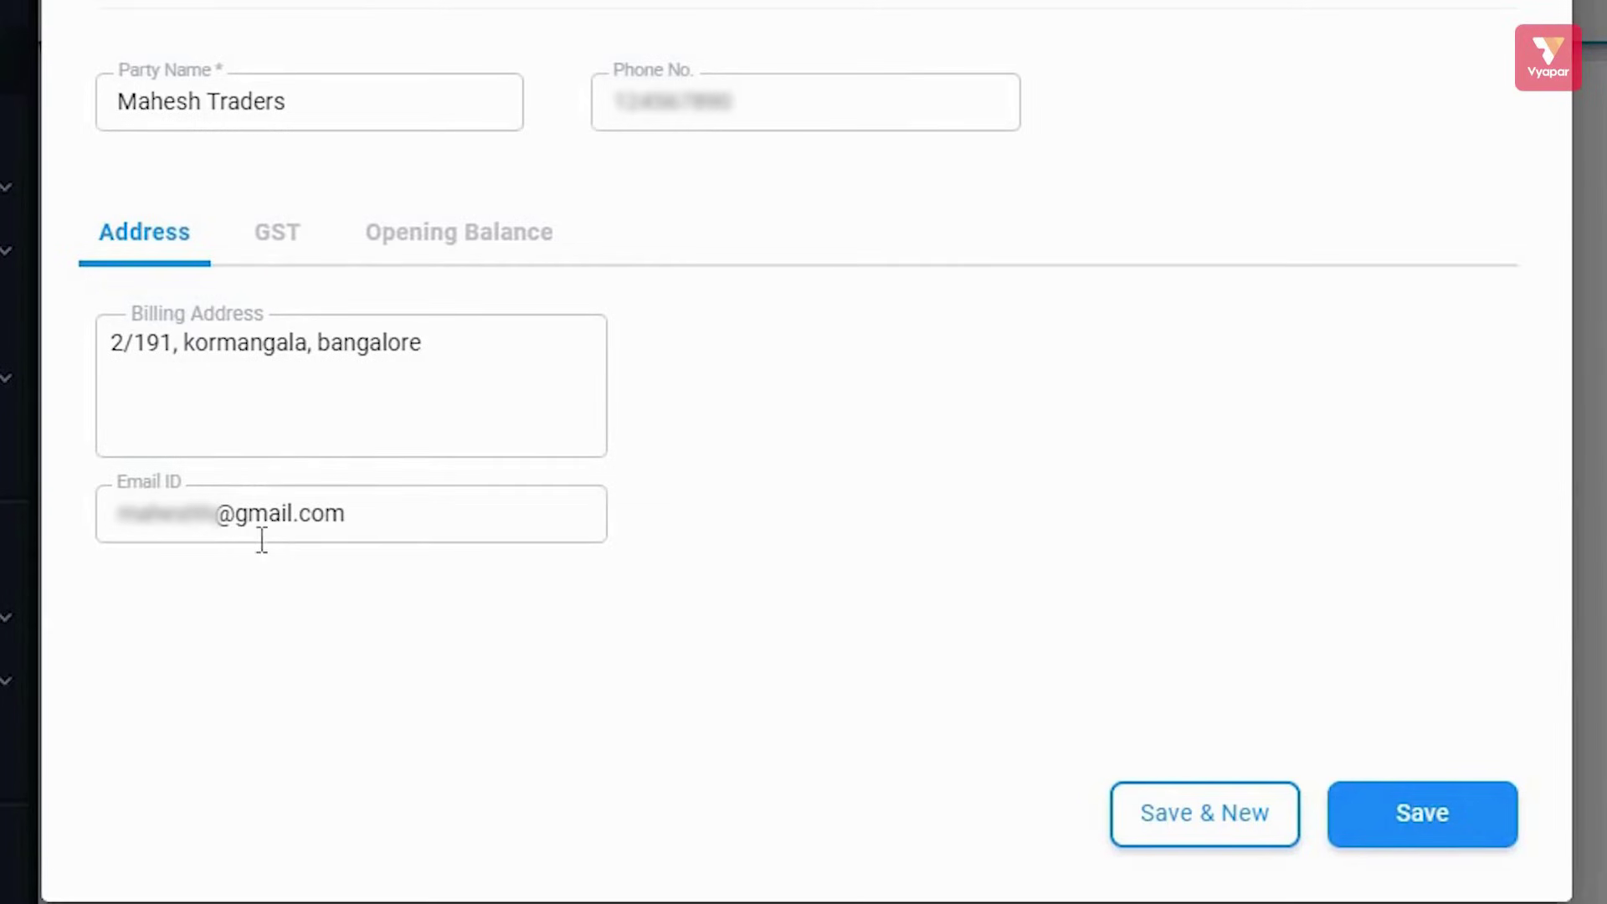
# Try the GST Type options, keep Unregistered/Consumer, and show the Opening Balance fields
pyautogui.click(277, 234)
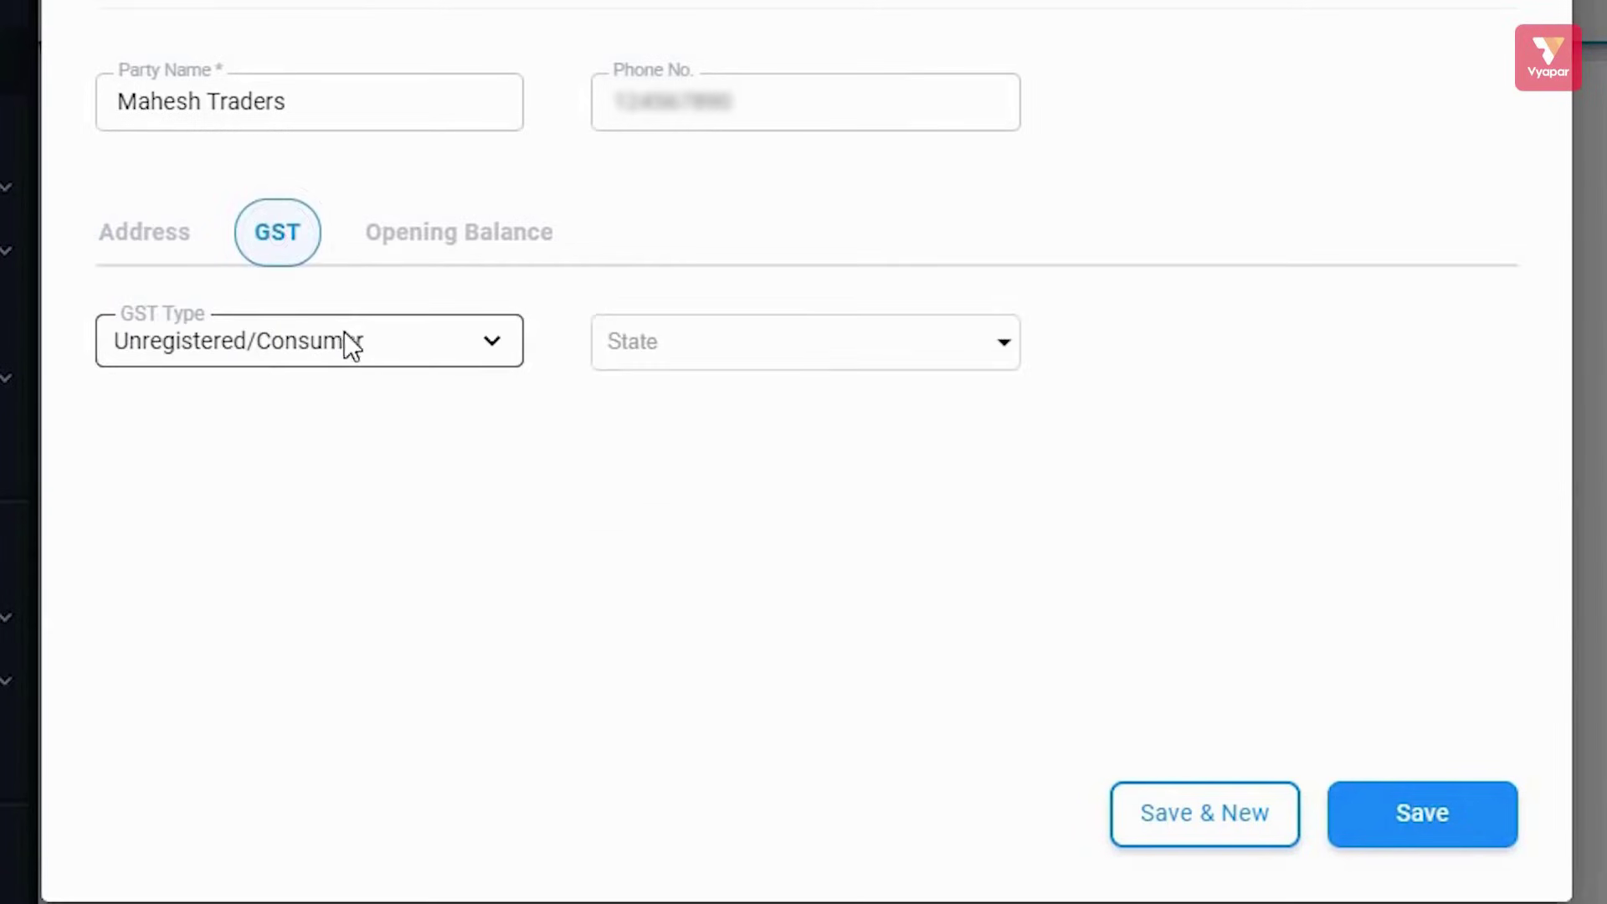
pyautogui.click(501, 343)
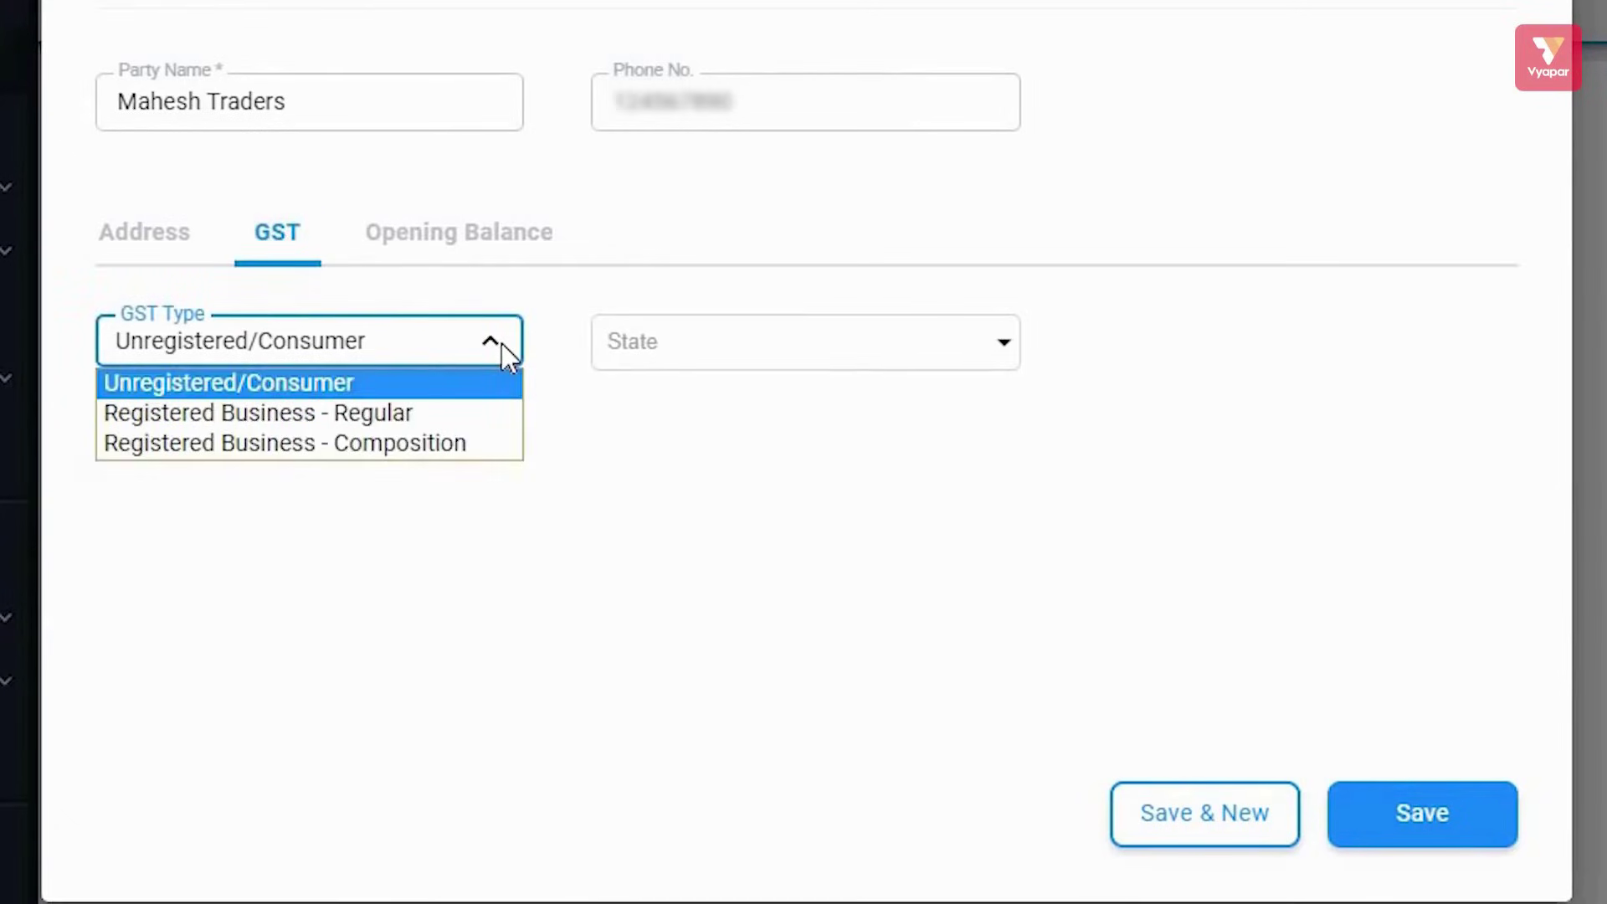
pyautogui.click(688, 344)
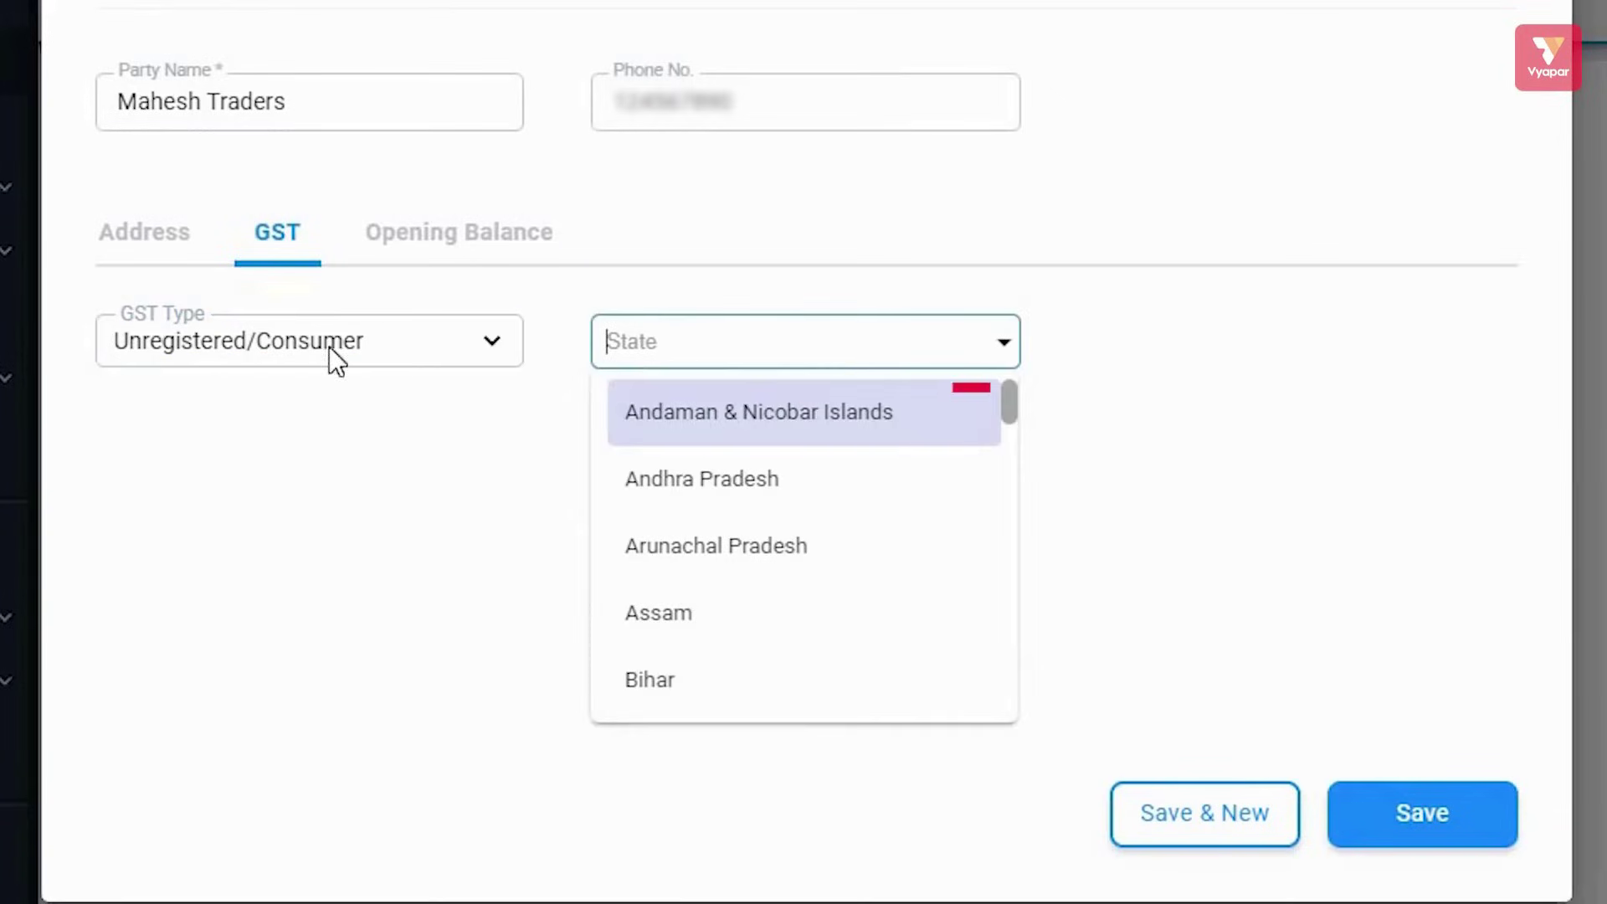
pyautogui.click(355, 338)
pyautogui.click(317, 414)
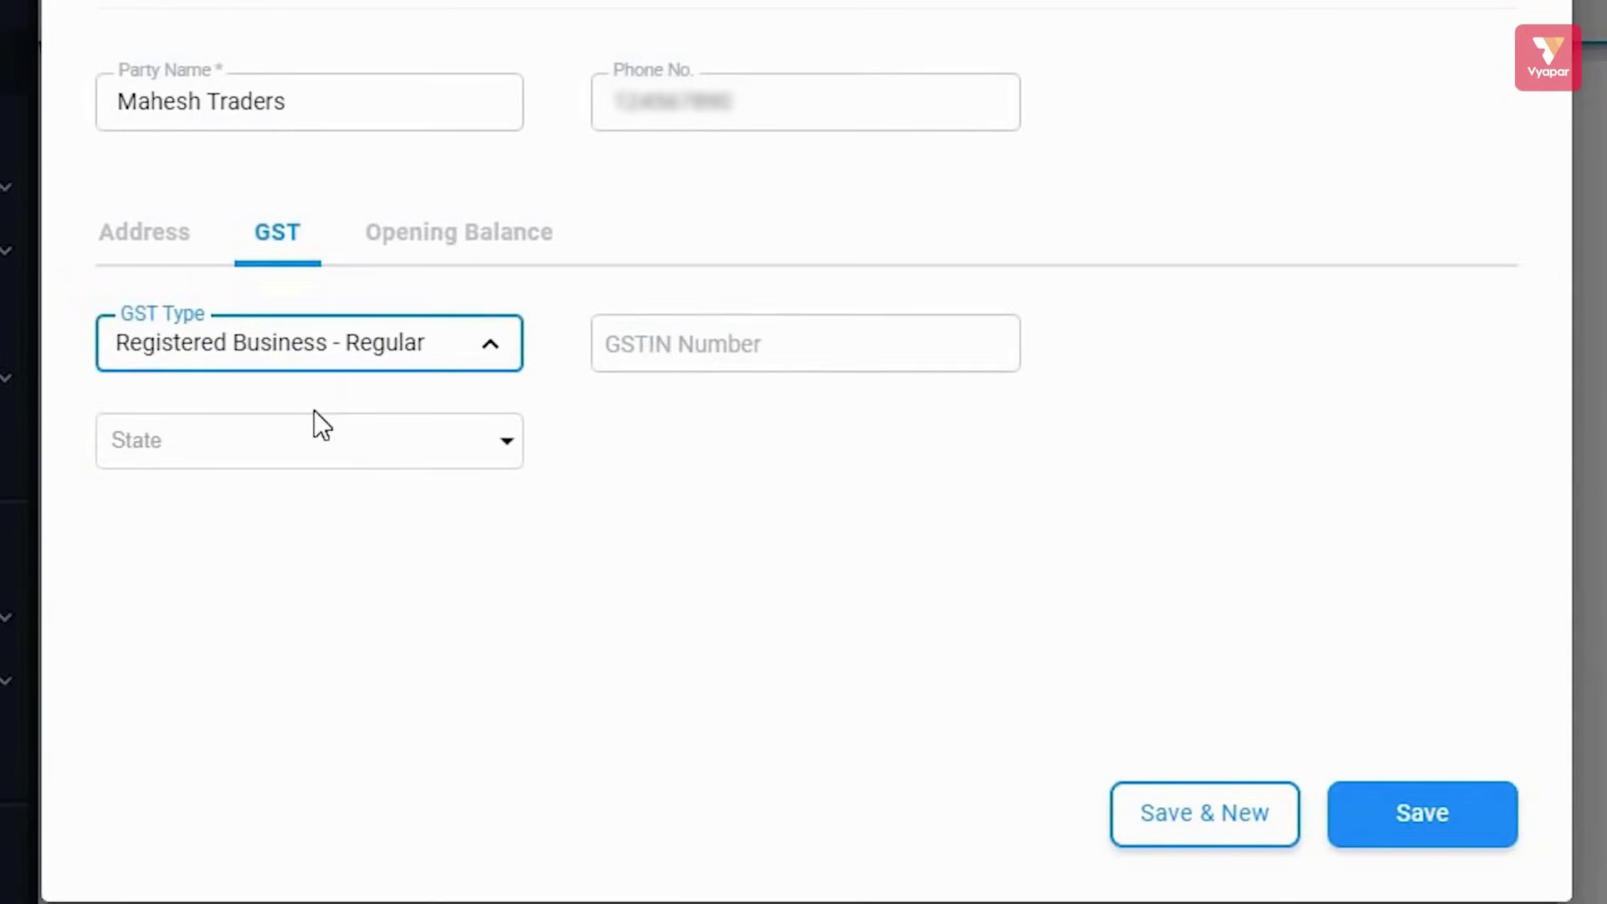
pyautogui.click(676, 356)
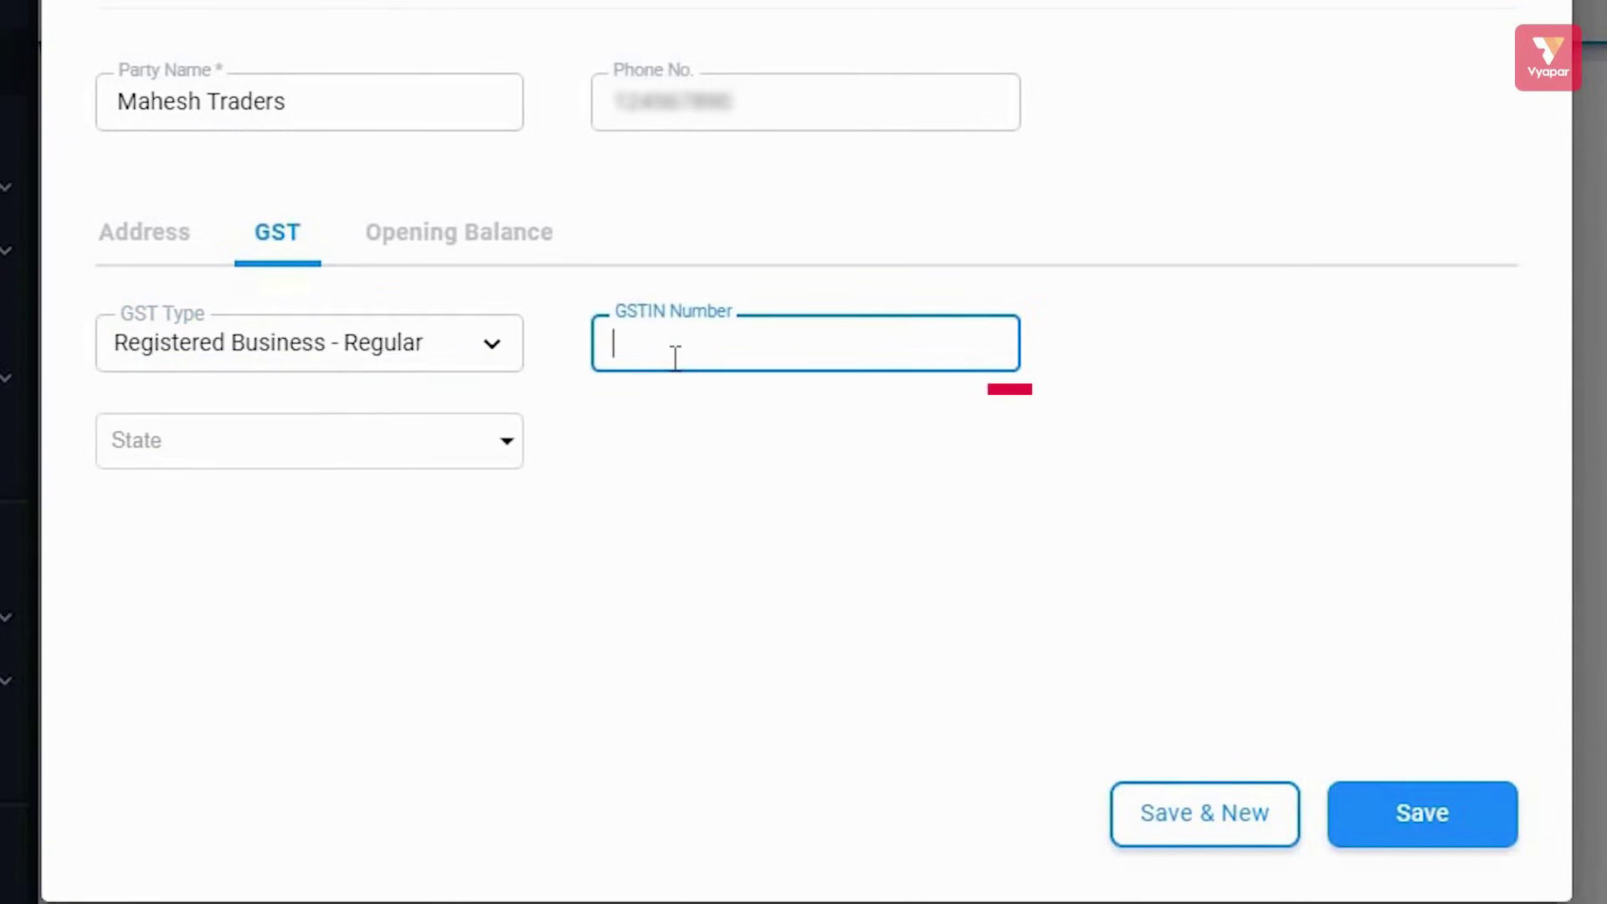
pyautogui.click(484, 352)
pyautogui.click(345, 385)
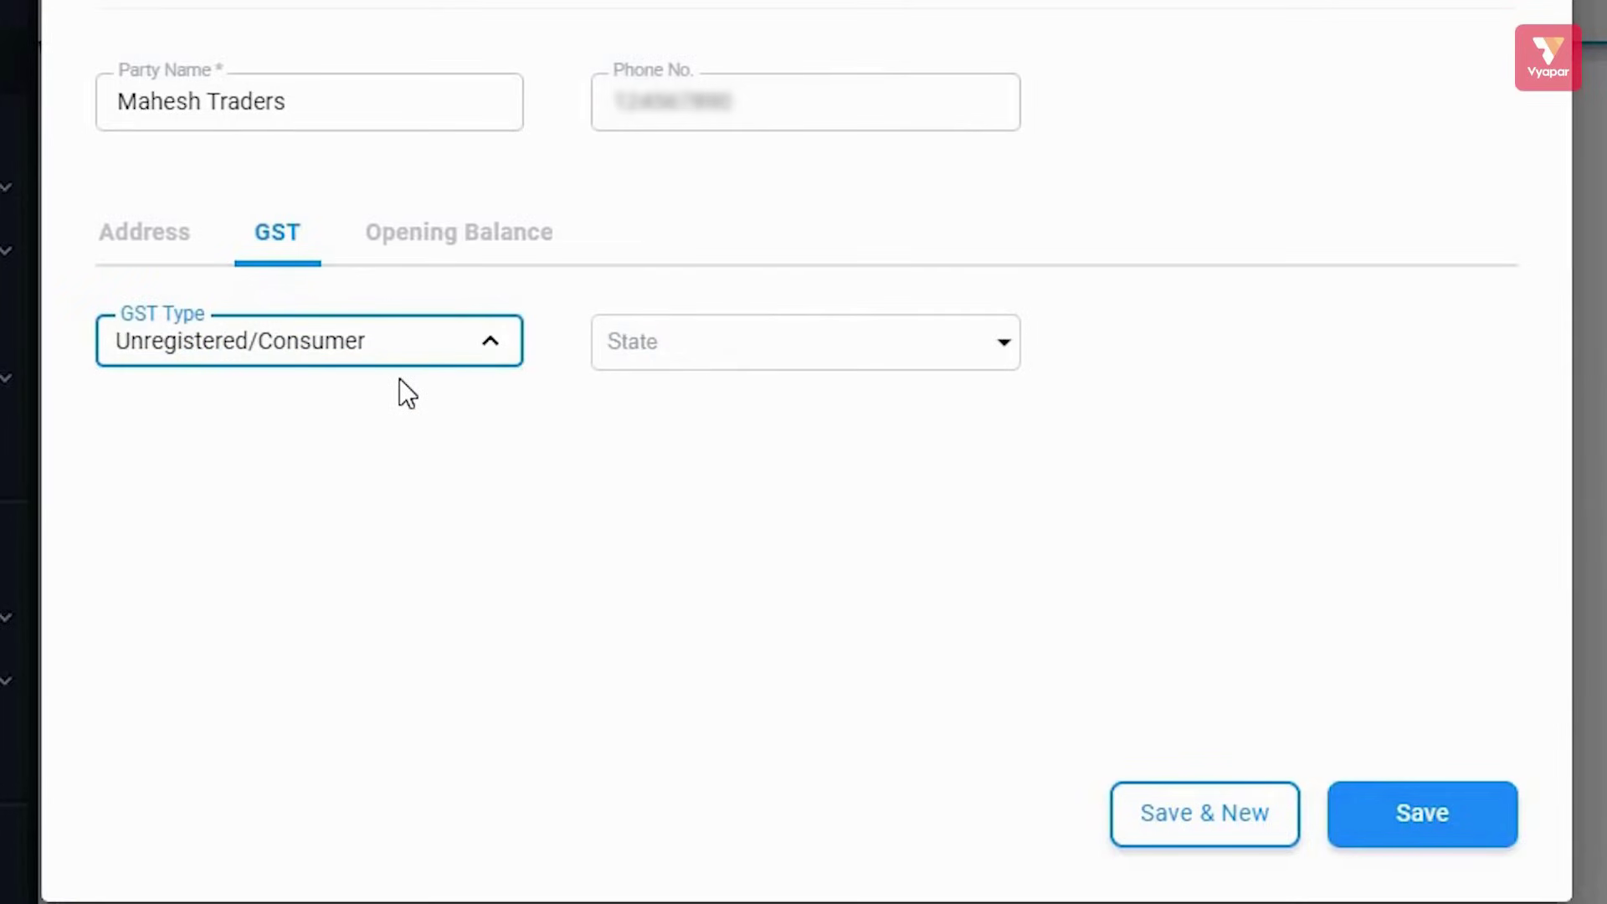
pyautogui.click(454, 250)
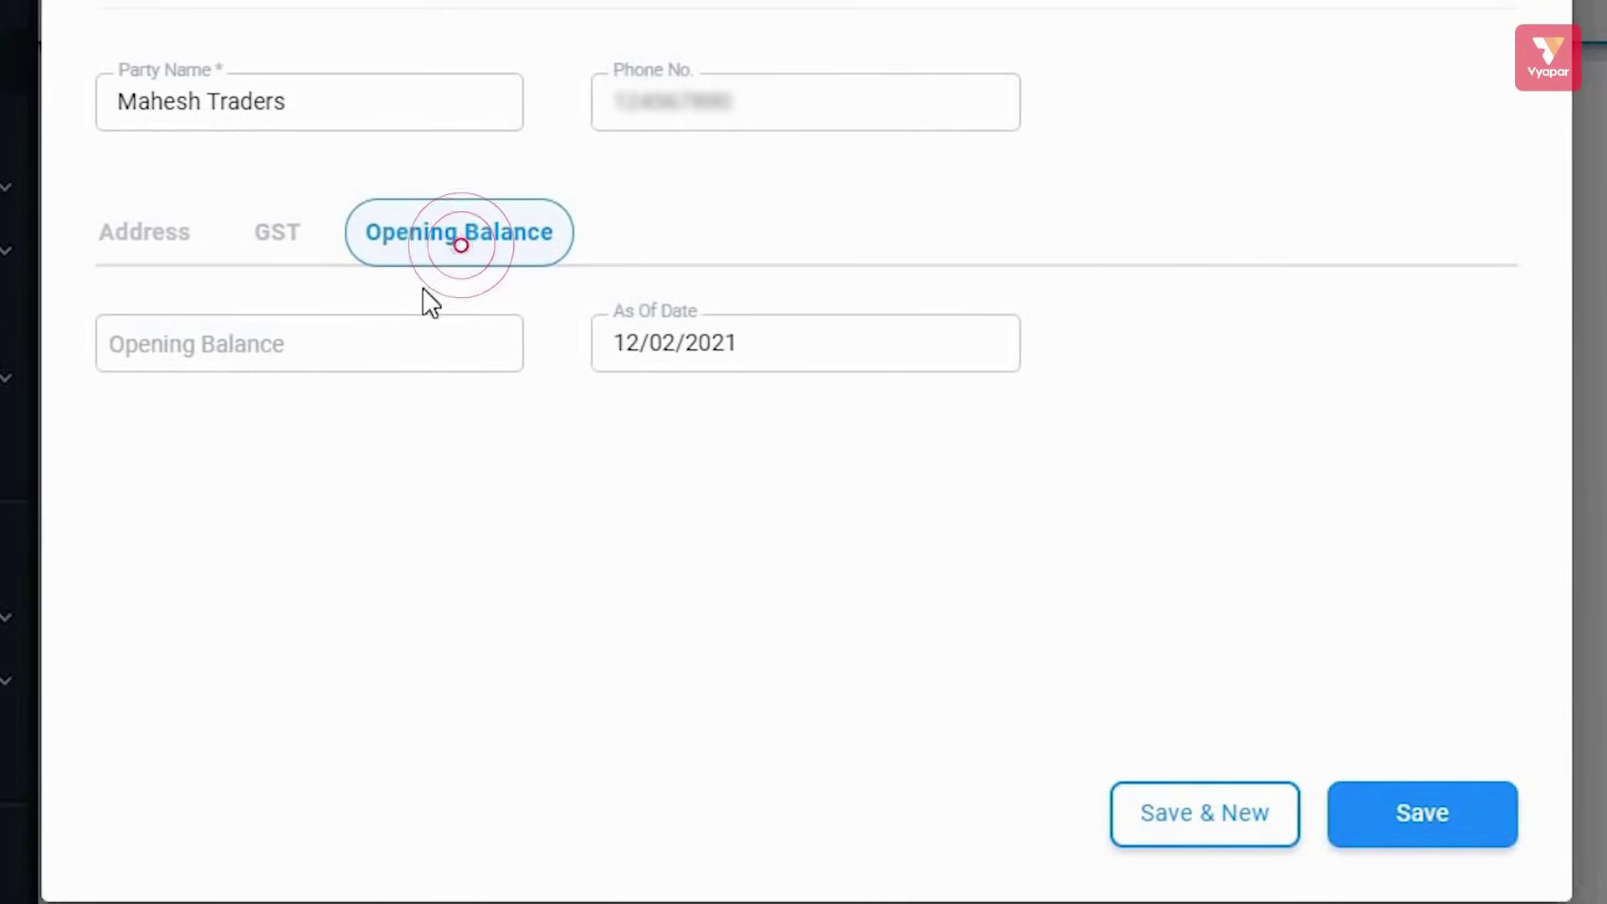
# Give Mahesh Traders a 10000 opening balance To Receive and save it with Save & New
pyautogui.click(346, 347)
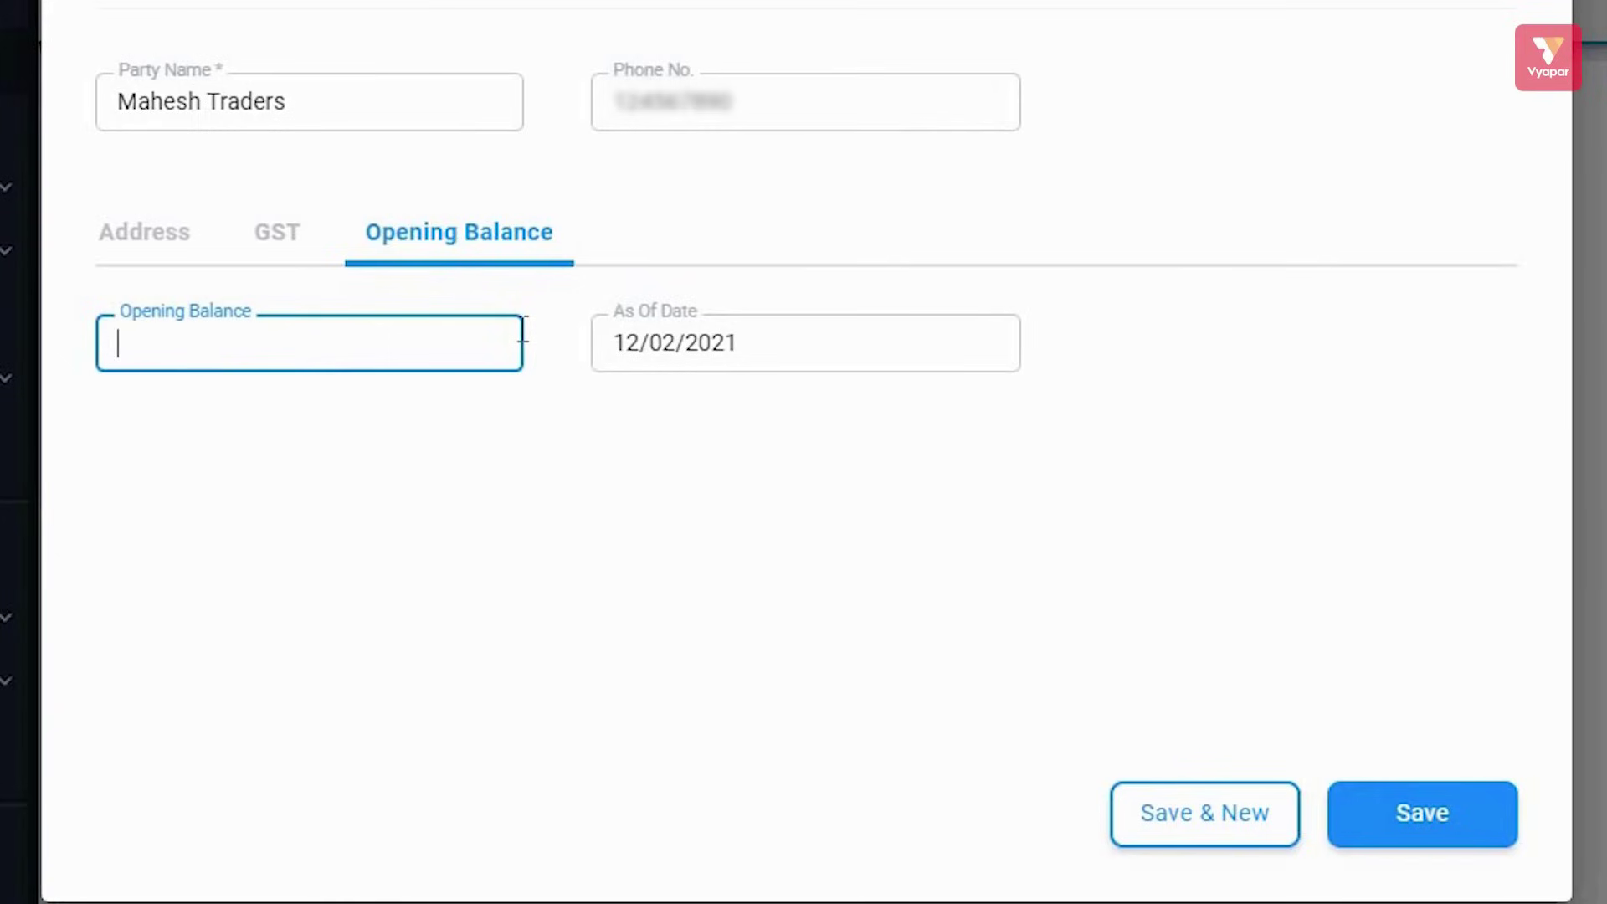
pyautogui.write('10000')
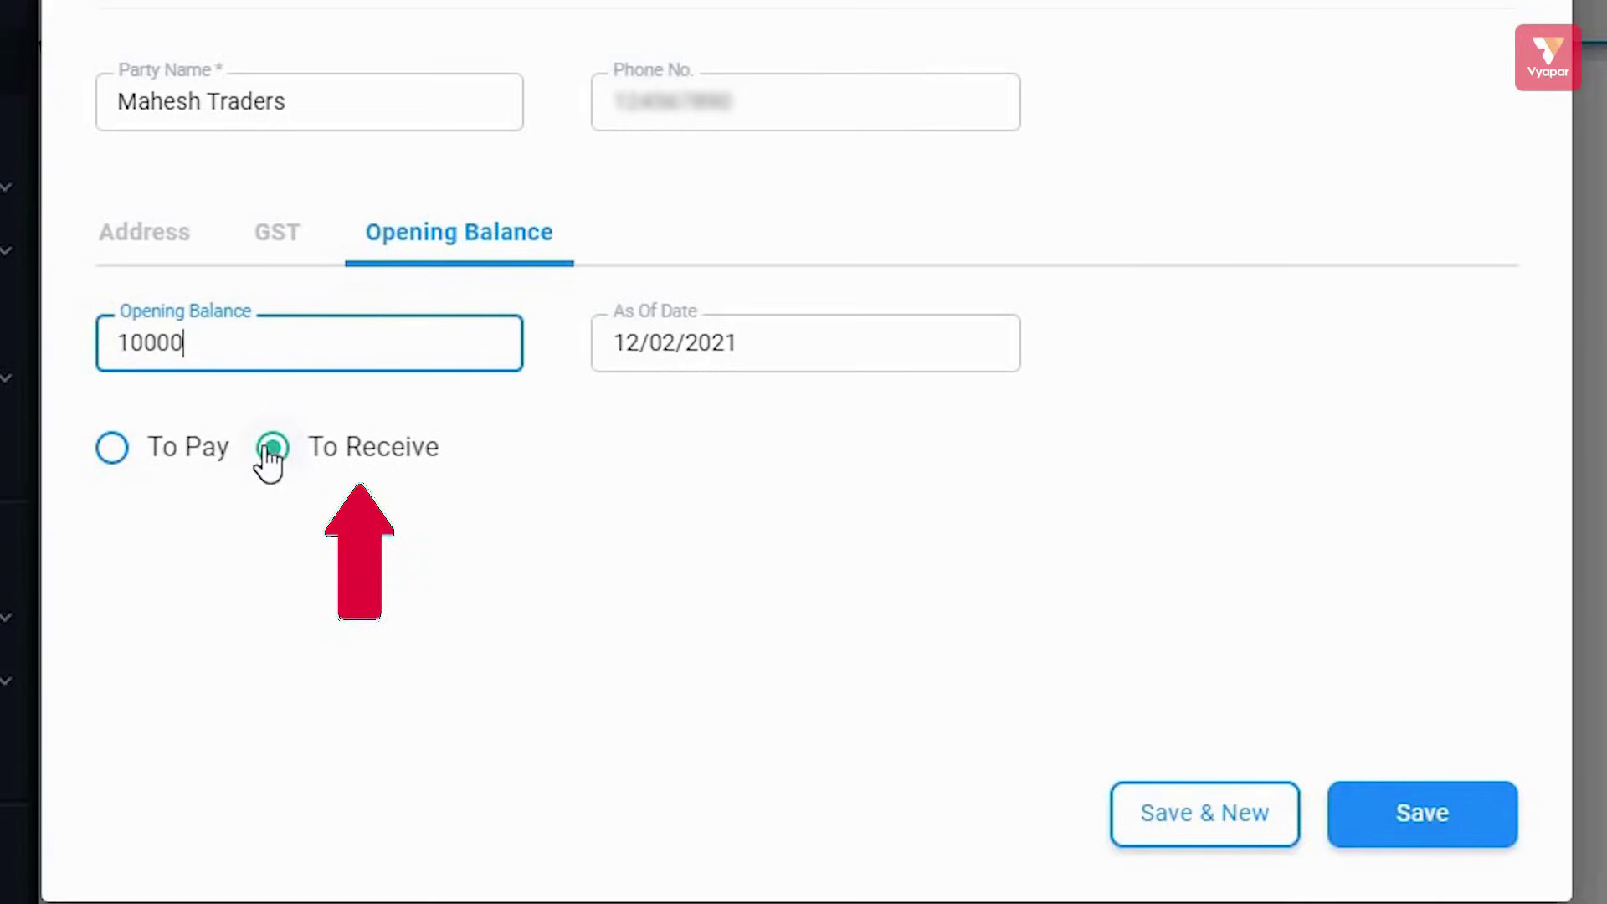
pyautogui.click(1404, 833)
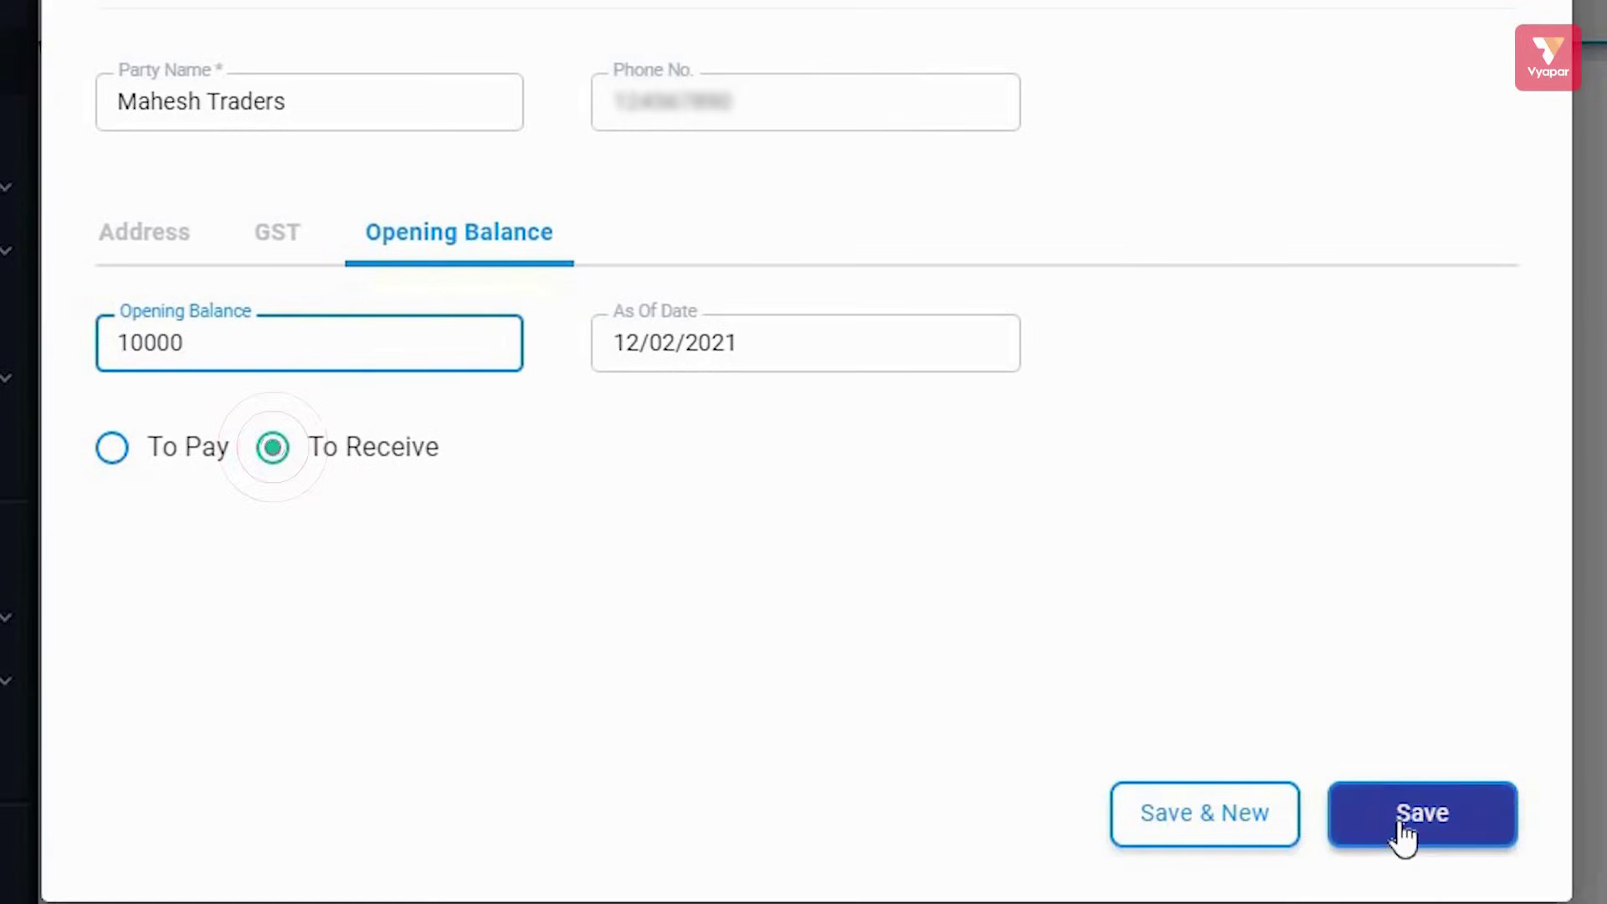
pyautogui.click(1404, 833)
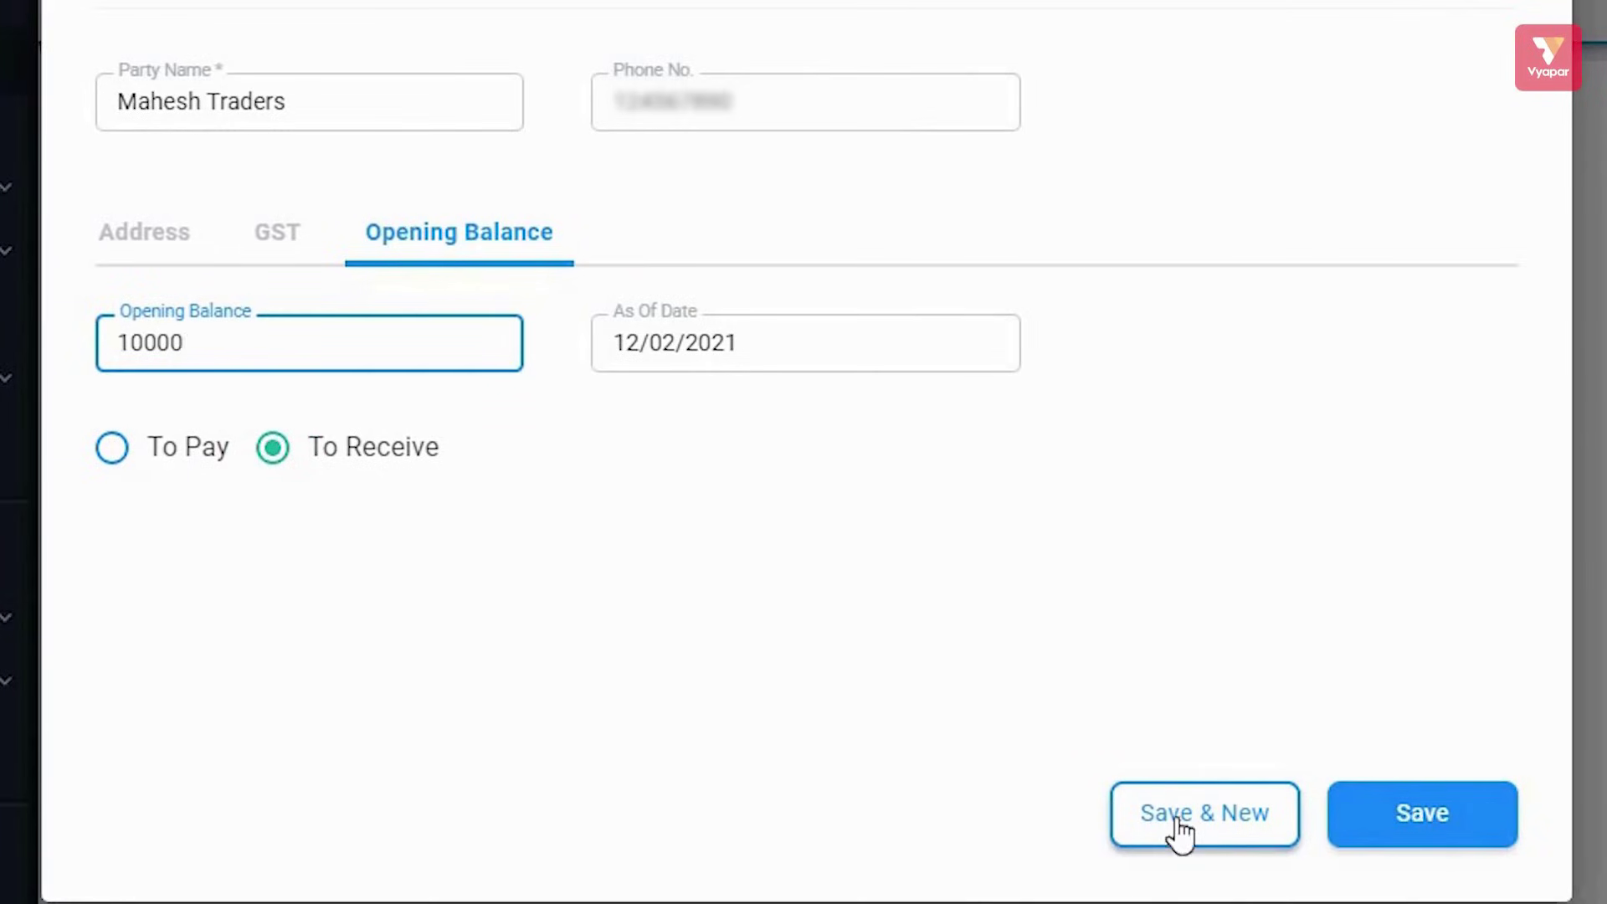
pyautogui.click(1234, 829)
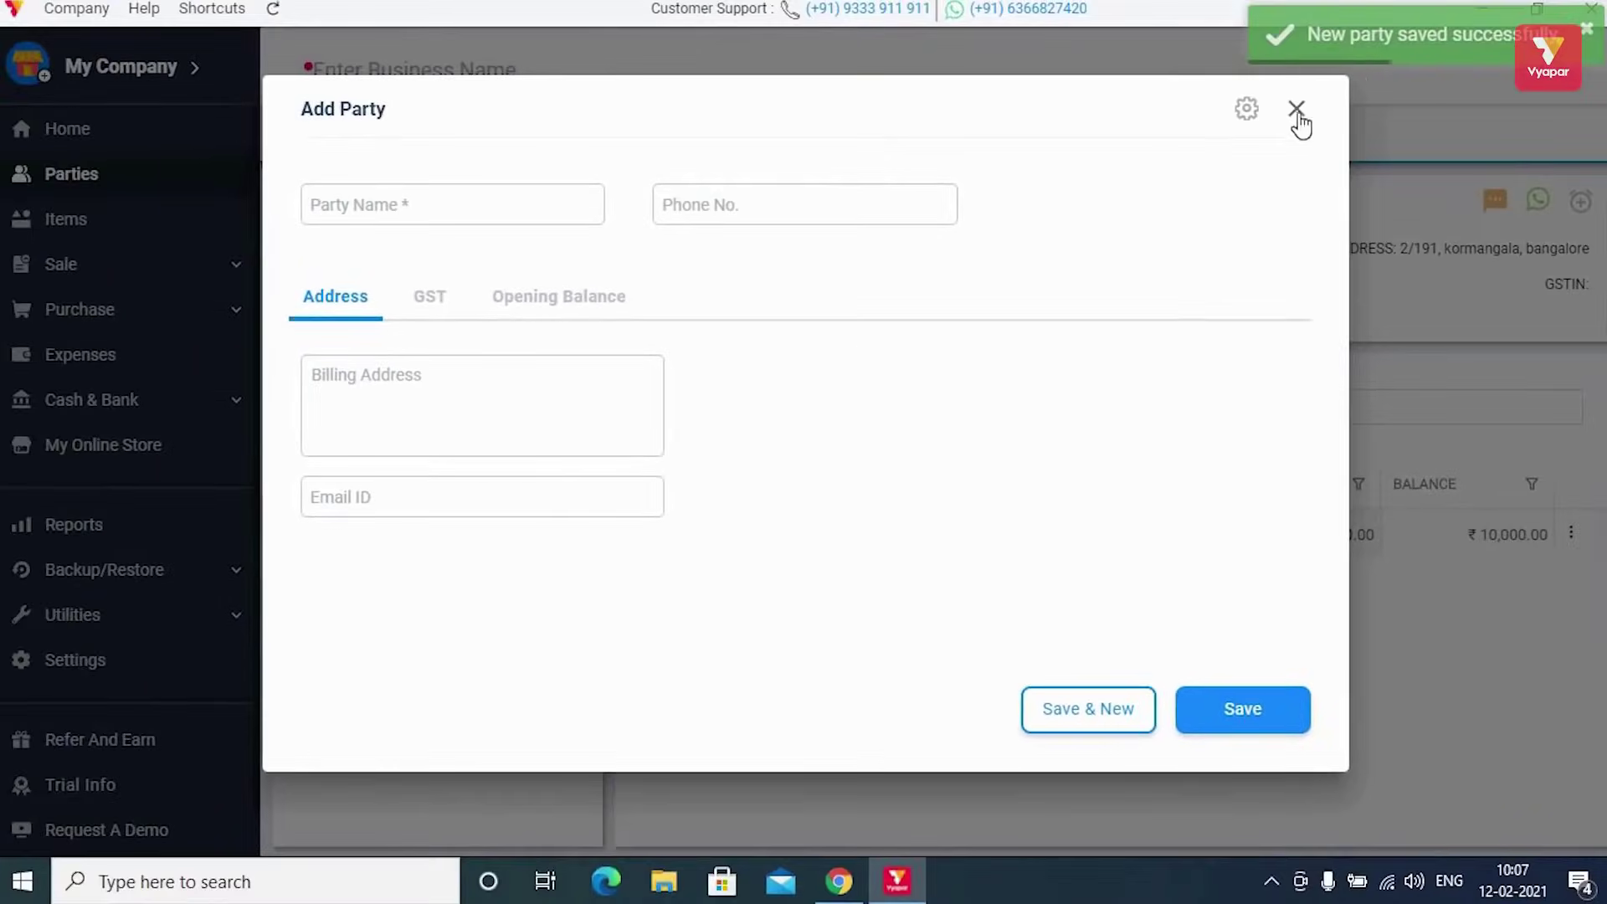
# Close the empty party form, check the Items and Parties lists, and expand Utilities
pyautogui.click(1297, 112)
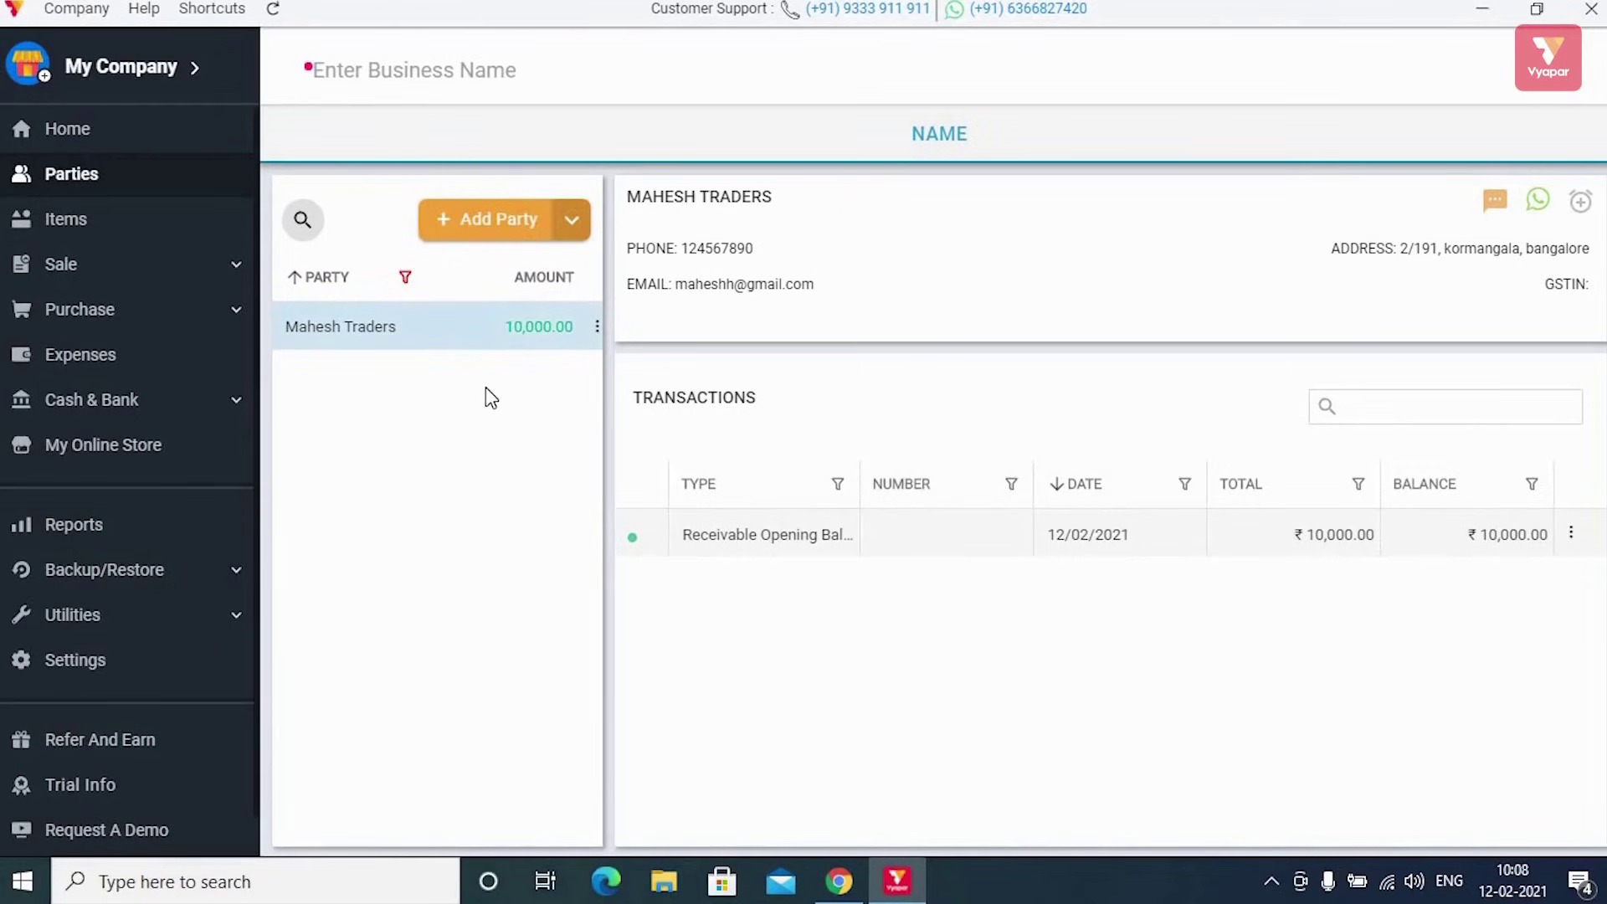
pyautogui.click(143, 225)
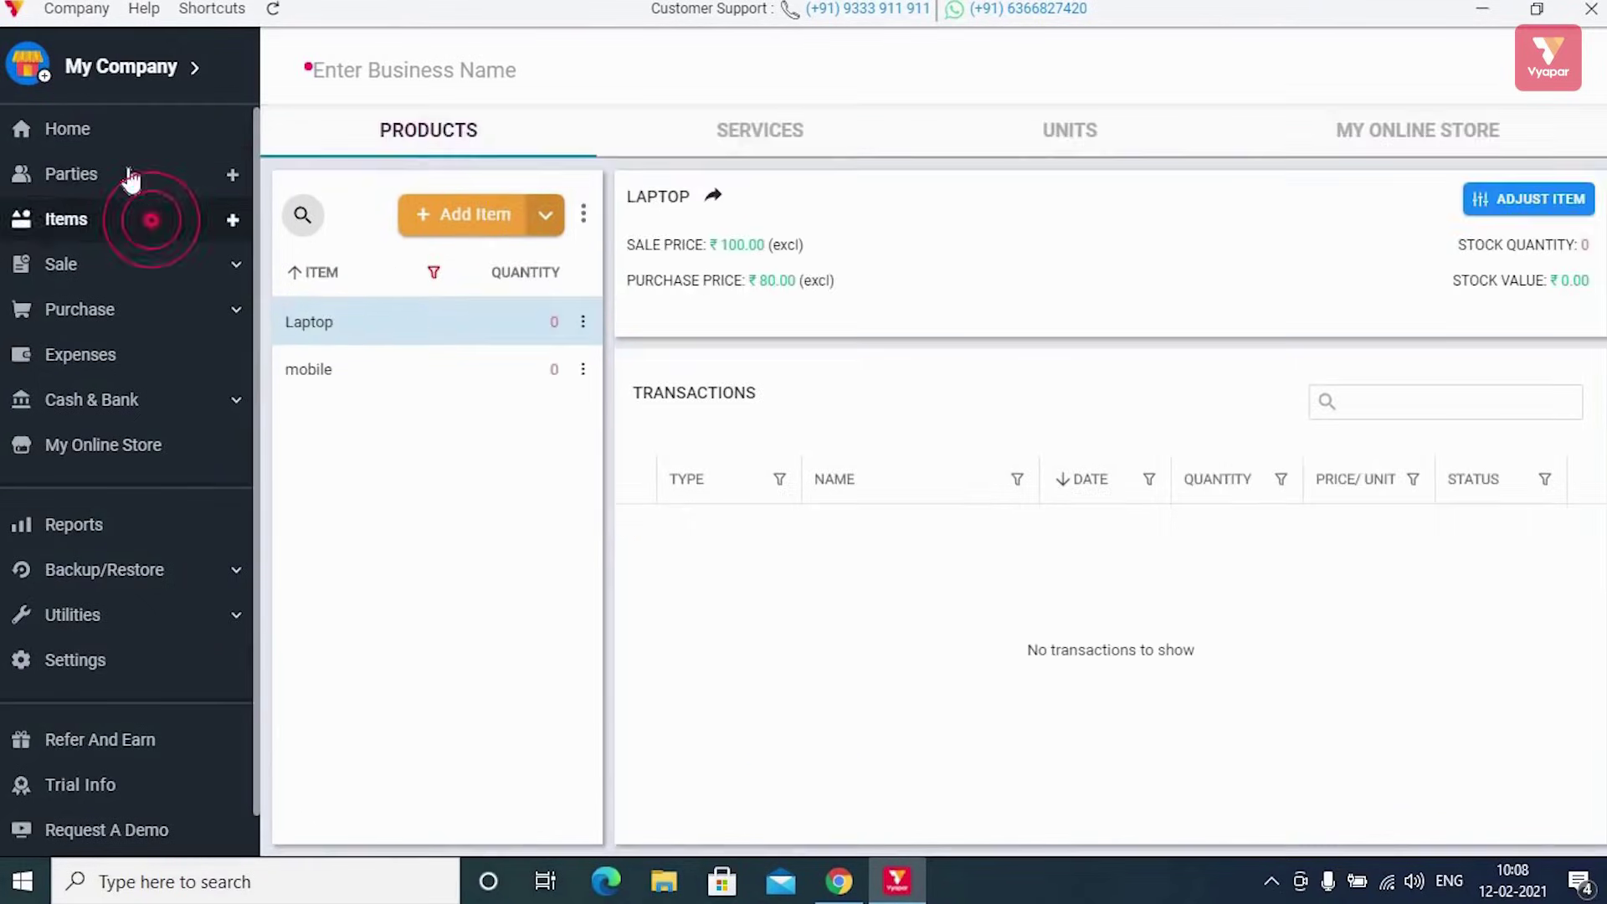
pyautogui.click(129, 176)
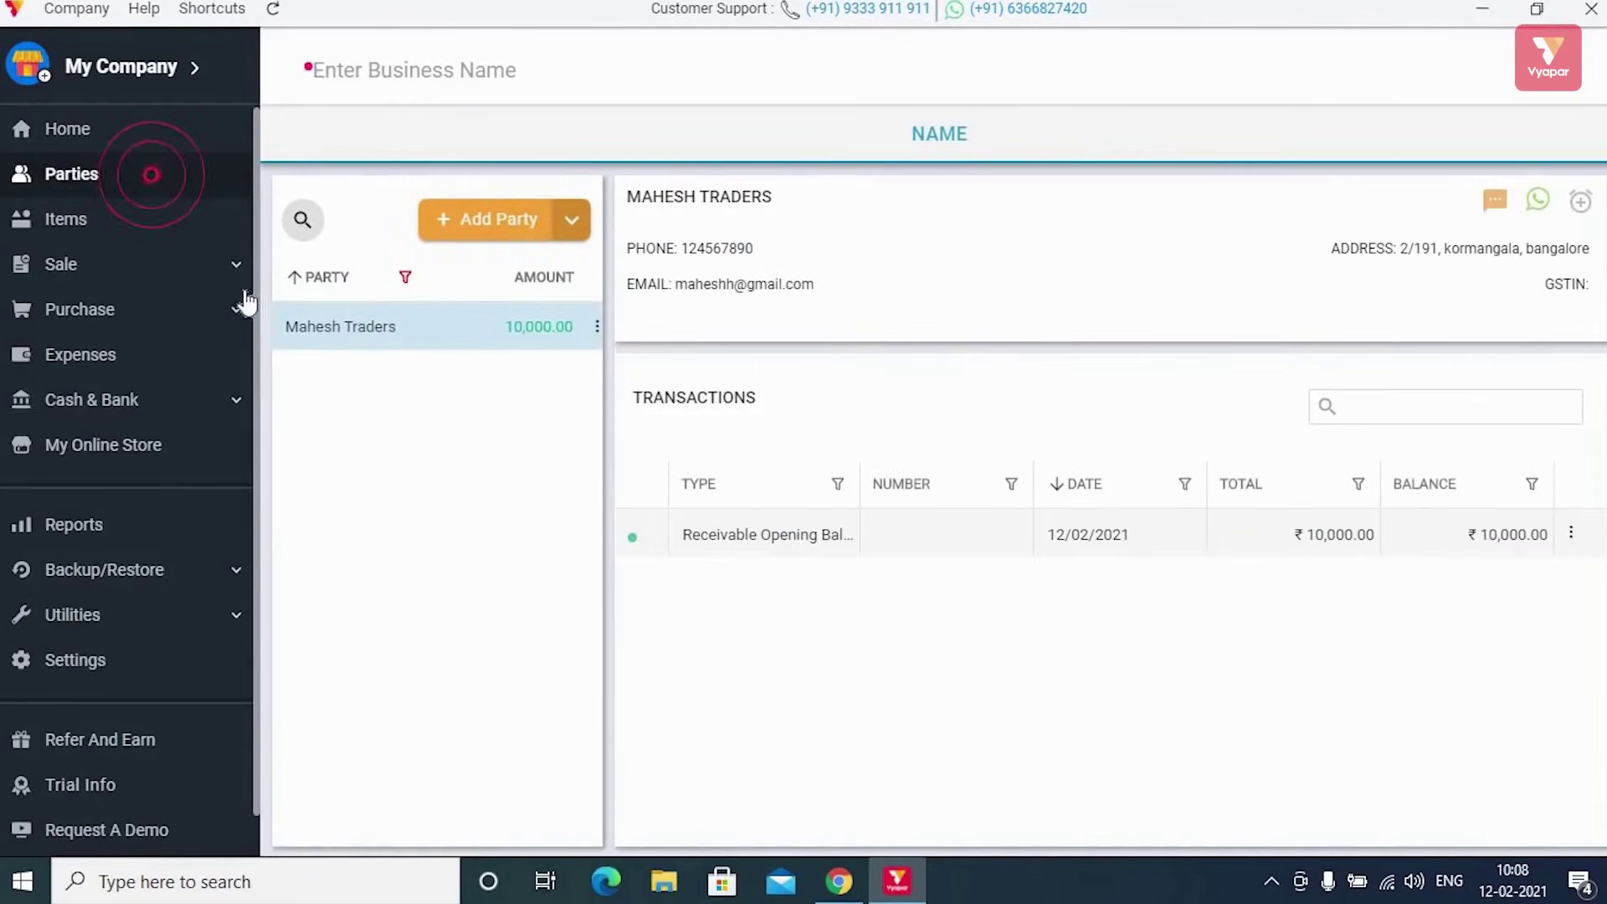
pyautogui.scroll(-1, 173, 437)
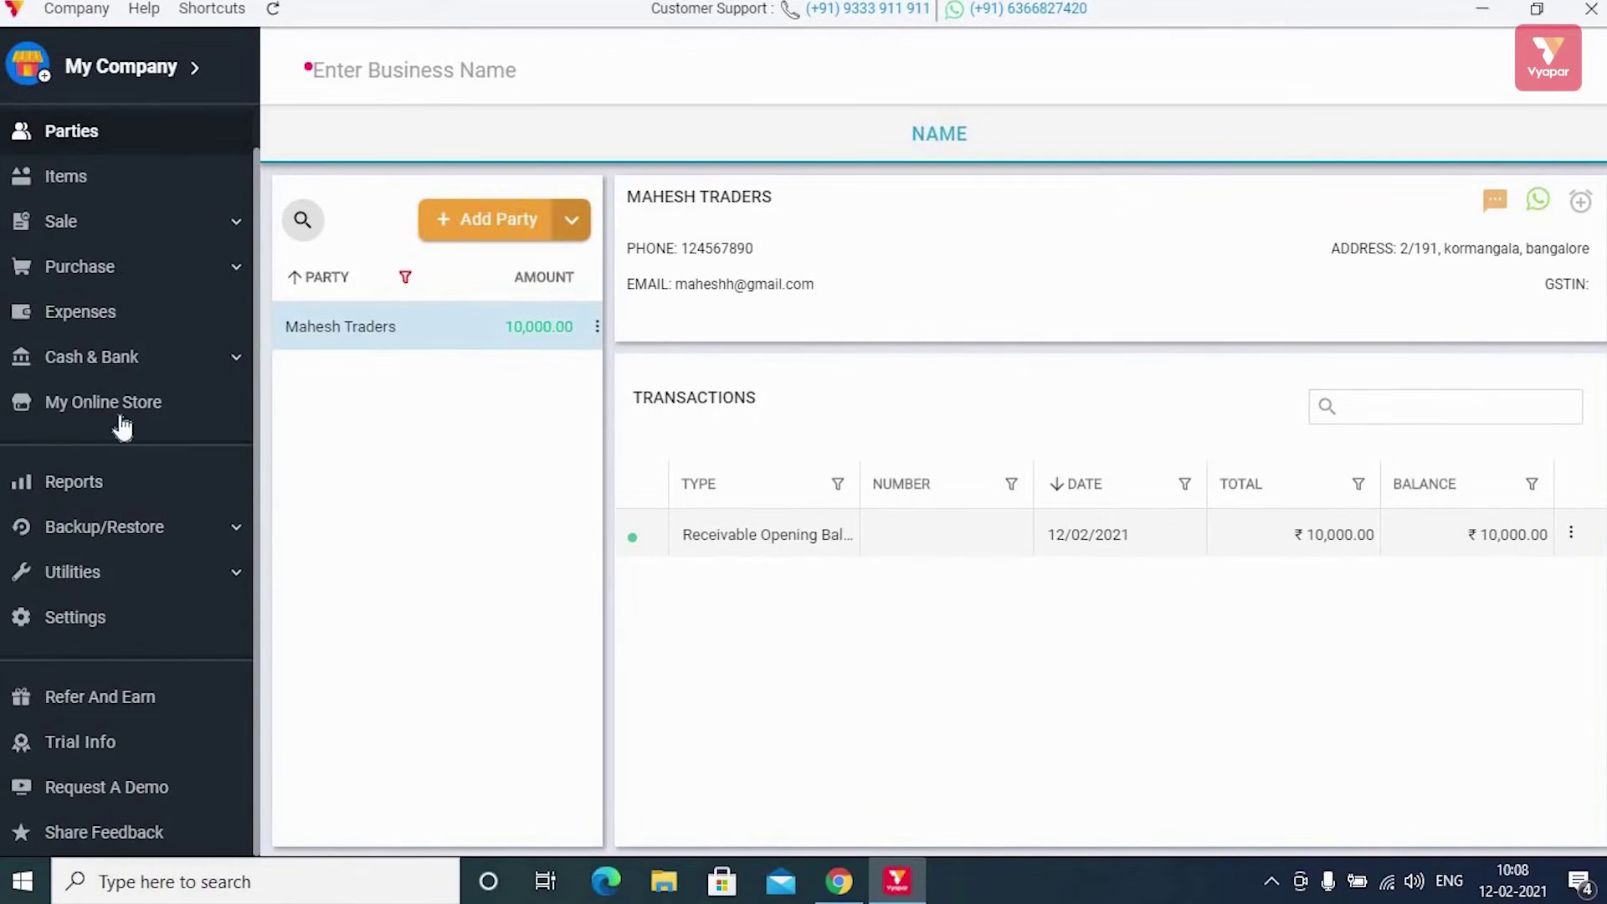
pyautogui.click(151, 581)
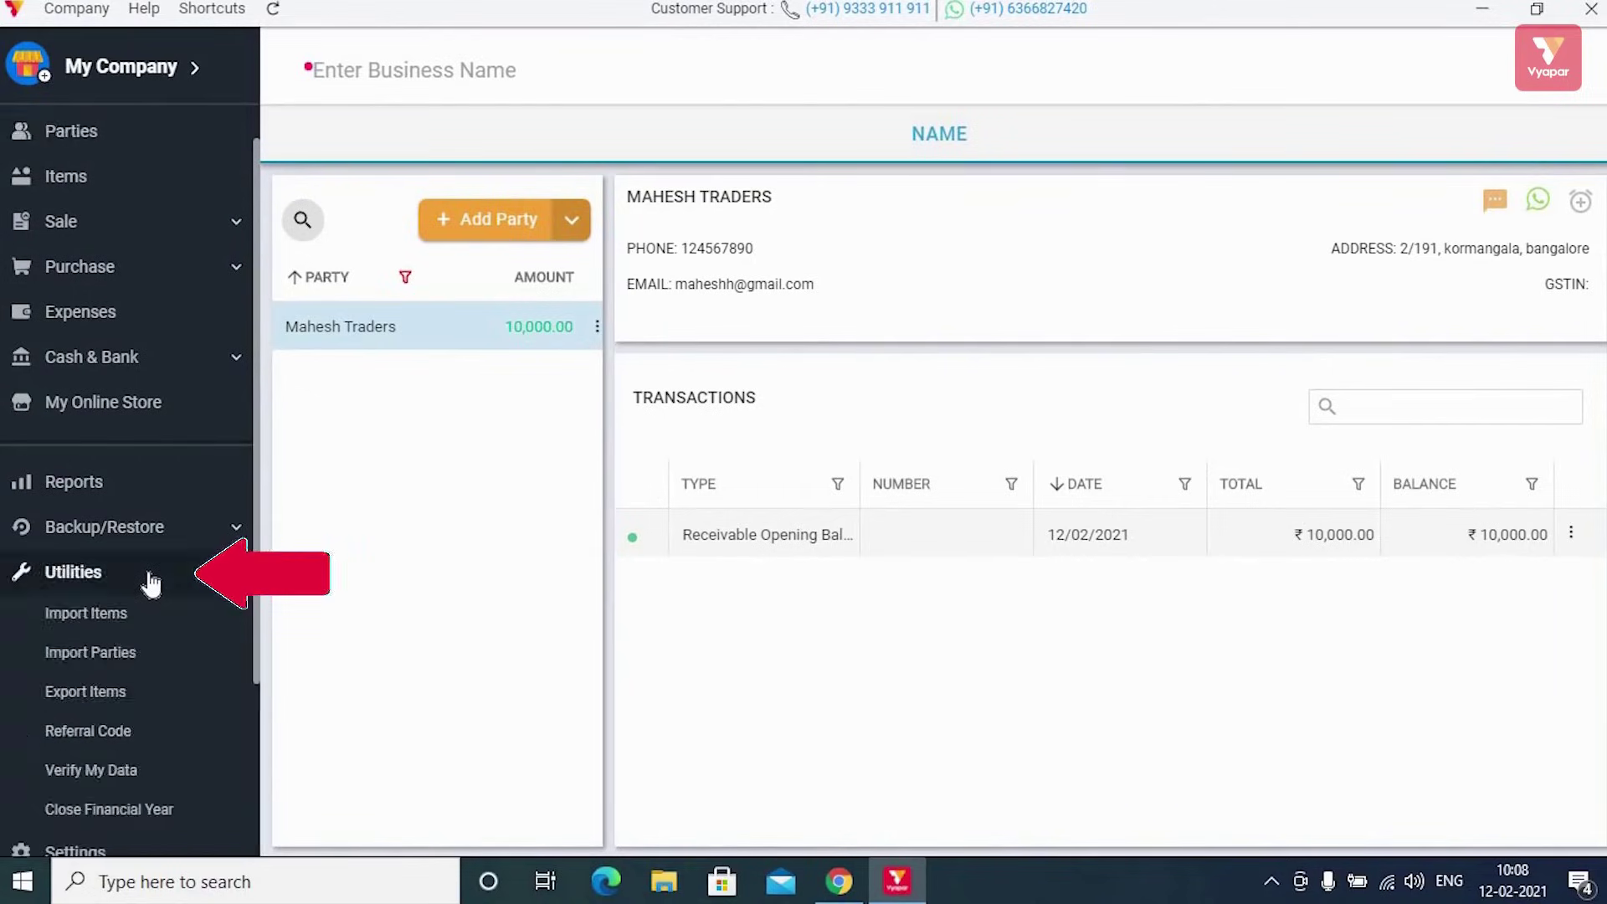
# Download the Import Items template from Utilities > Import Items
pyautogui.click(120, 613)
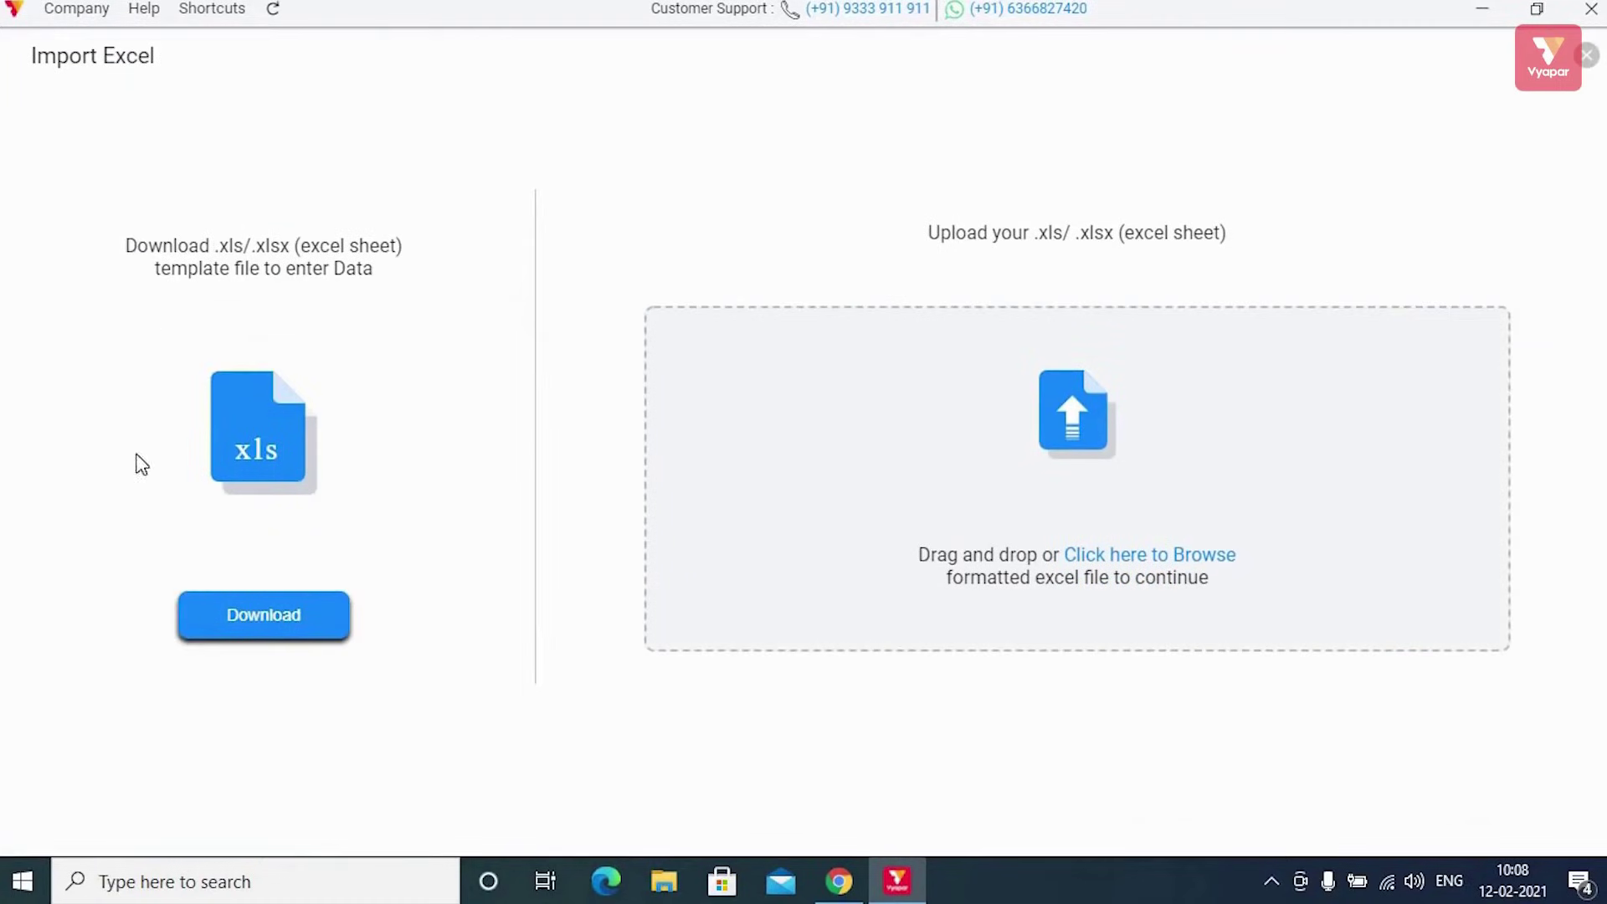
pyautogui.click(280, 618)
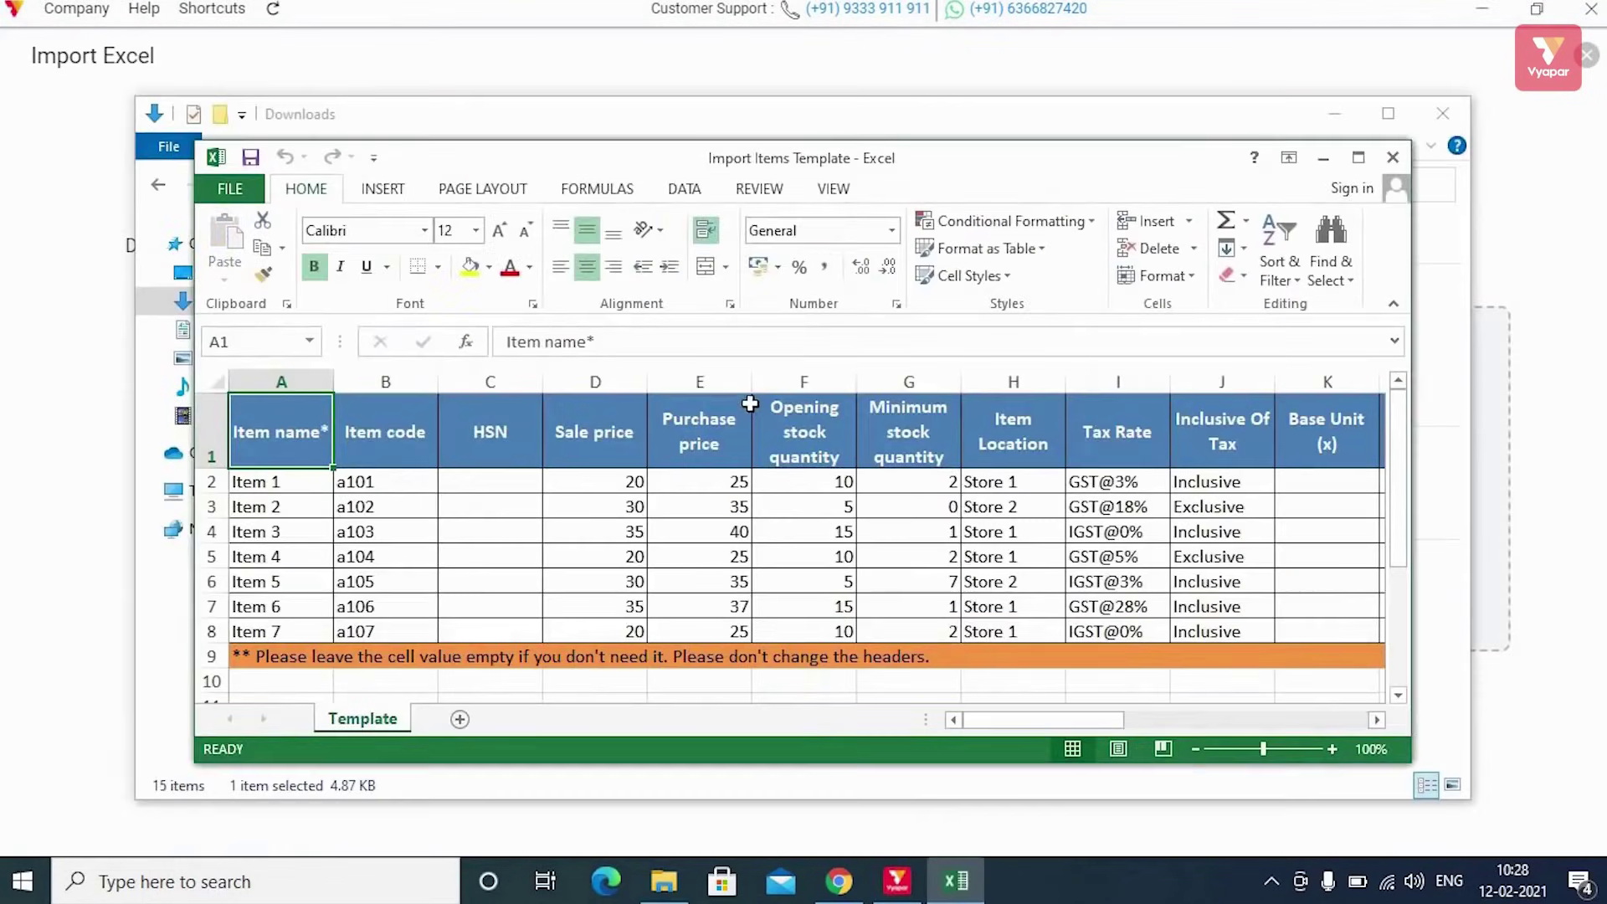
# Maximize the template in Excel, delete the orange note row 9, and return to cell A2
pyautogui.click(1359, 159)
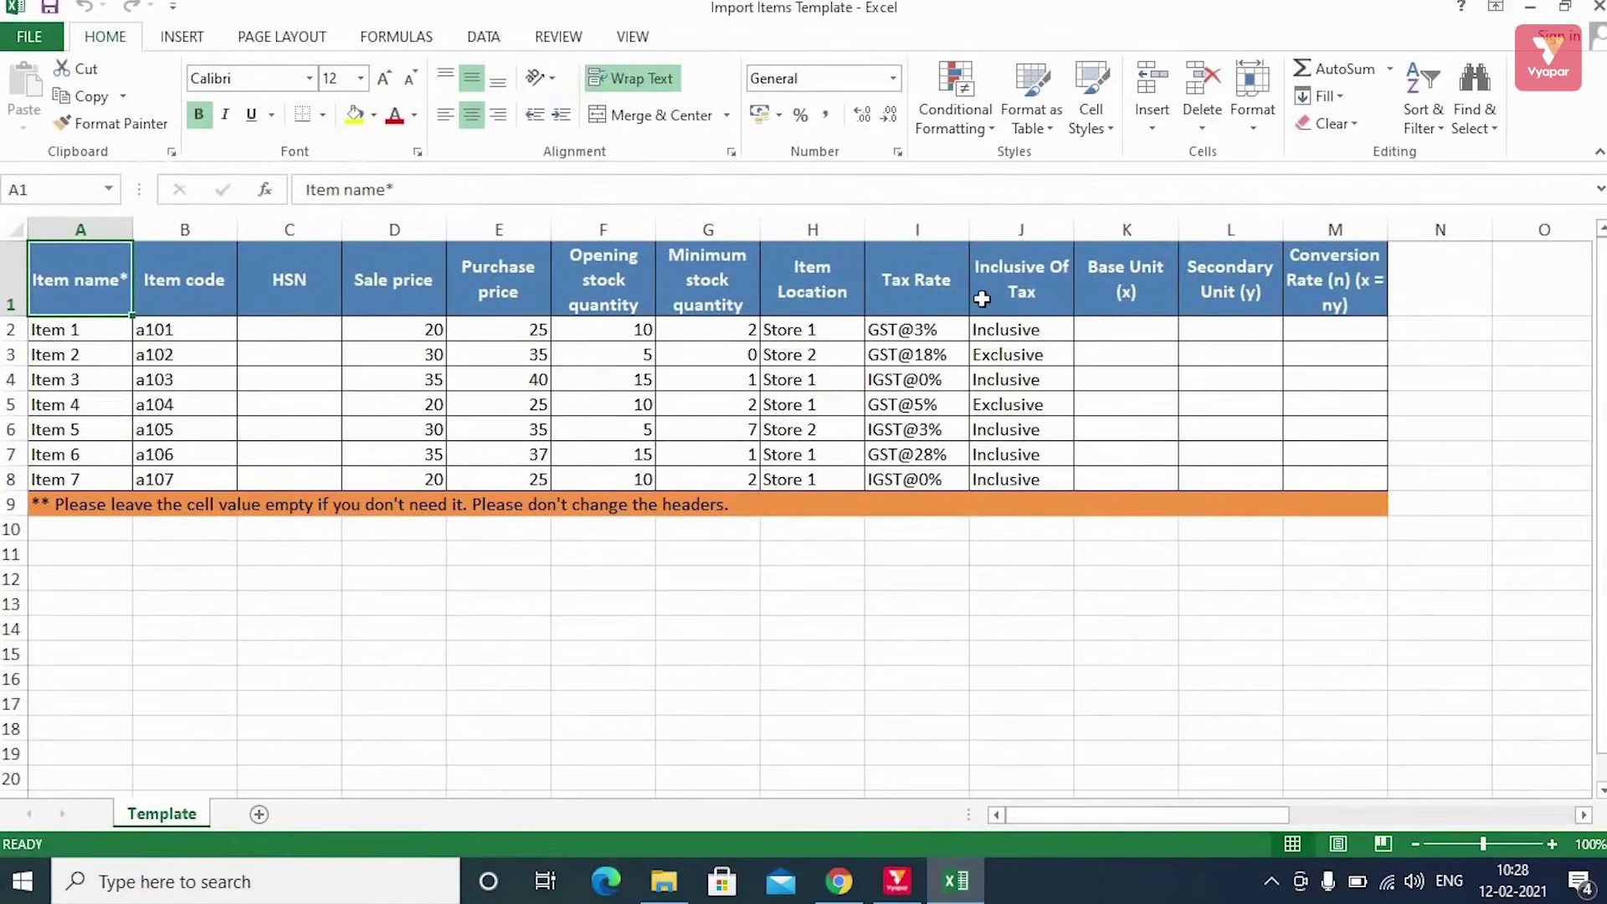
pyautogui.rightClick(10, 504)
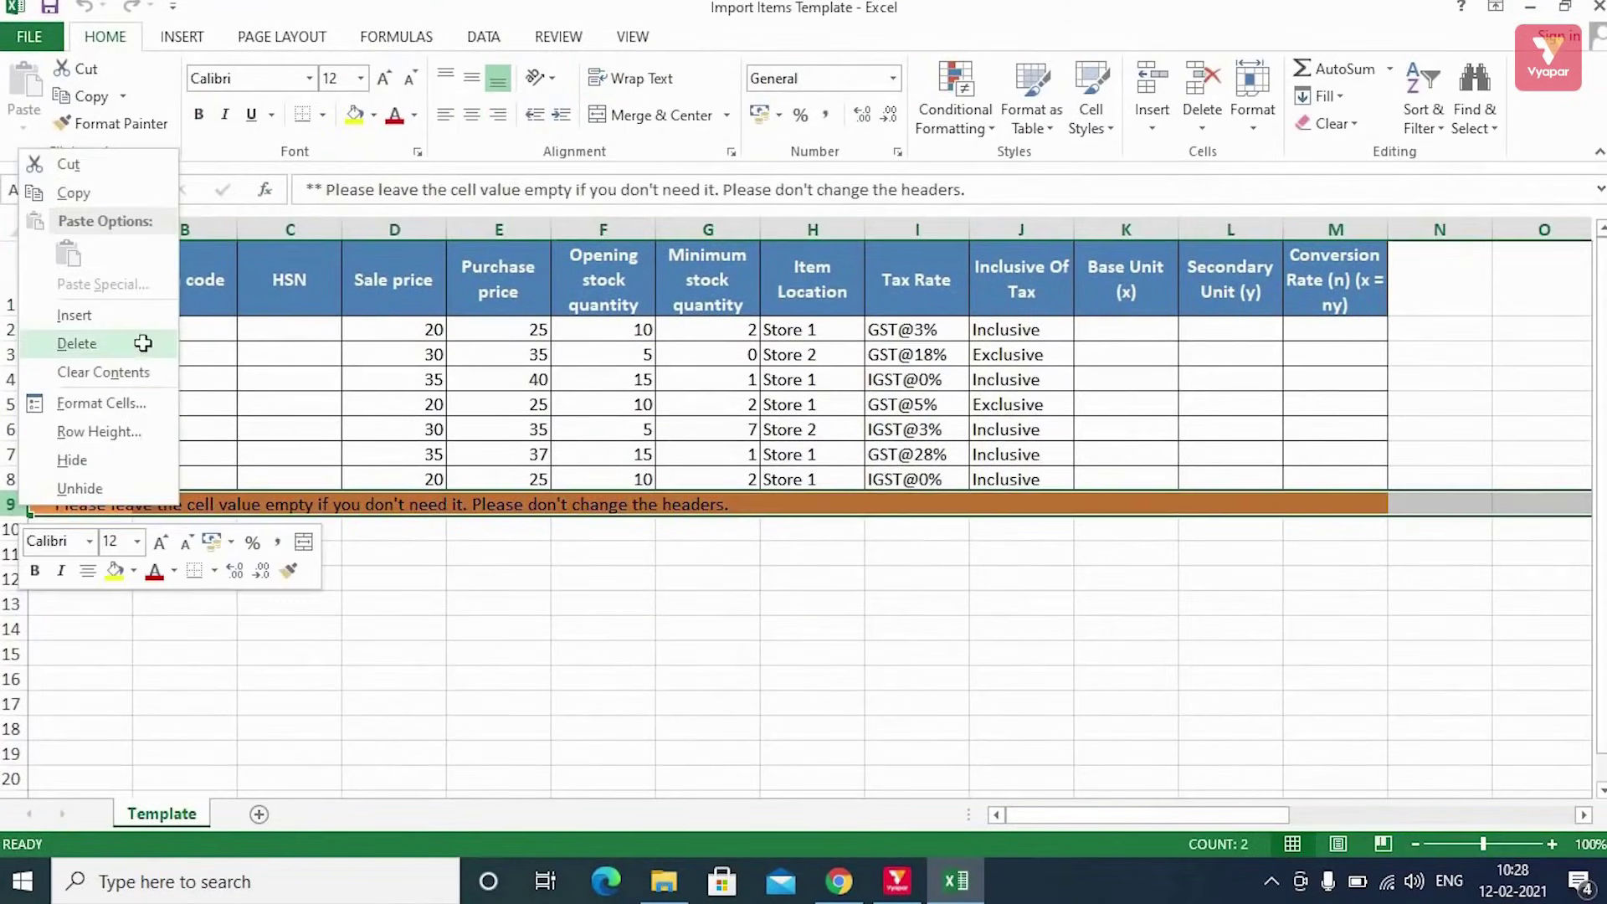
pyautogui.click(143, 344)
pyautogui.click(110, 333)
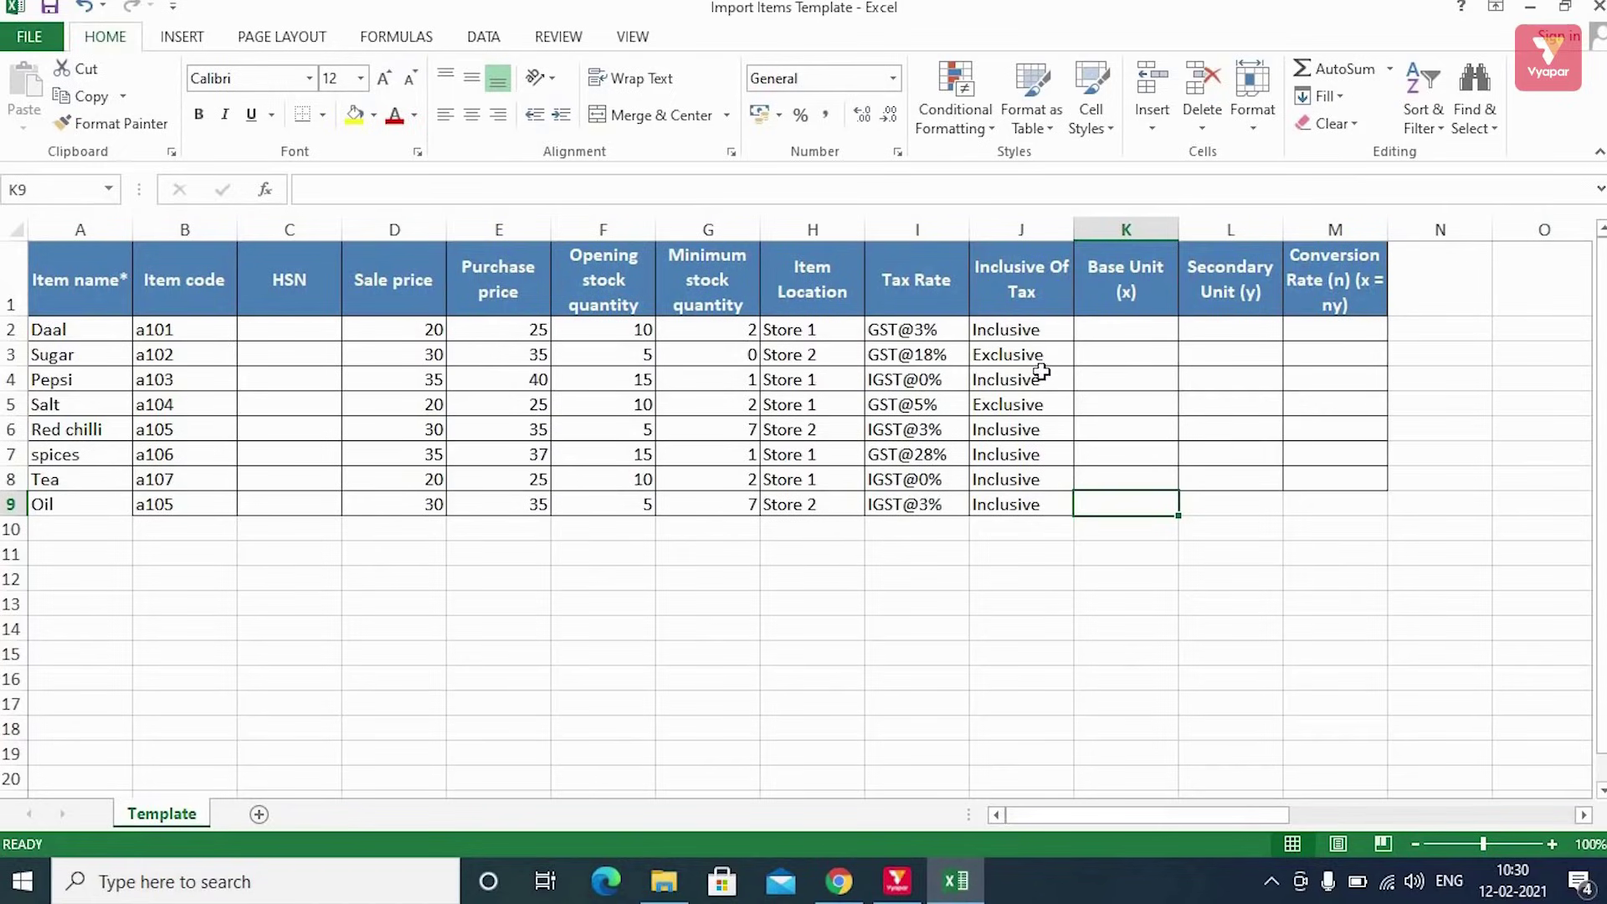
# Close the edited Excel template and the Import Excel page
pyautogui.click(1597, 8)
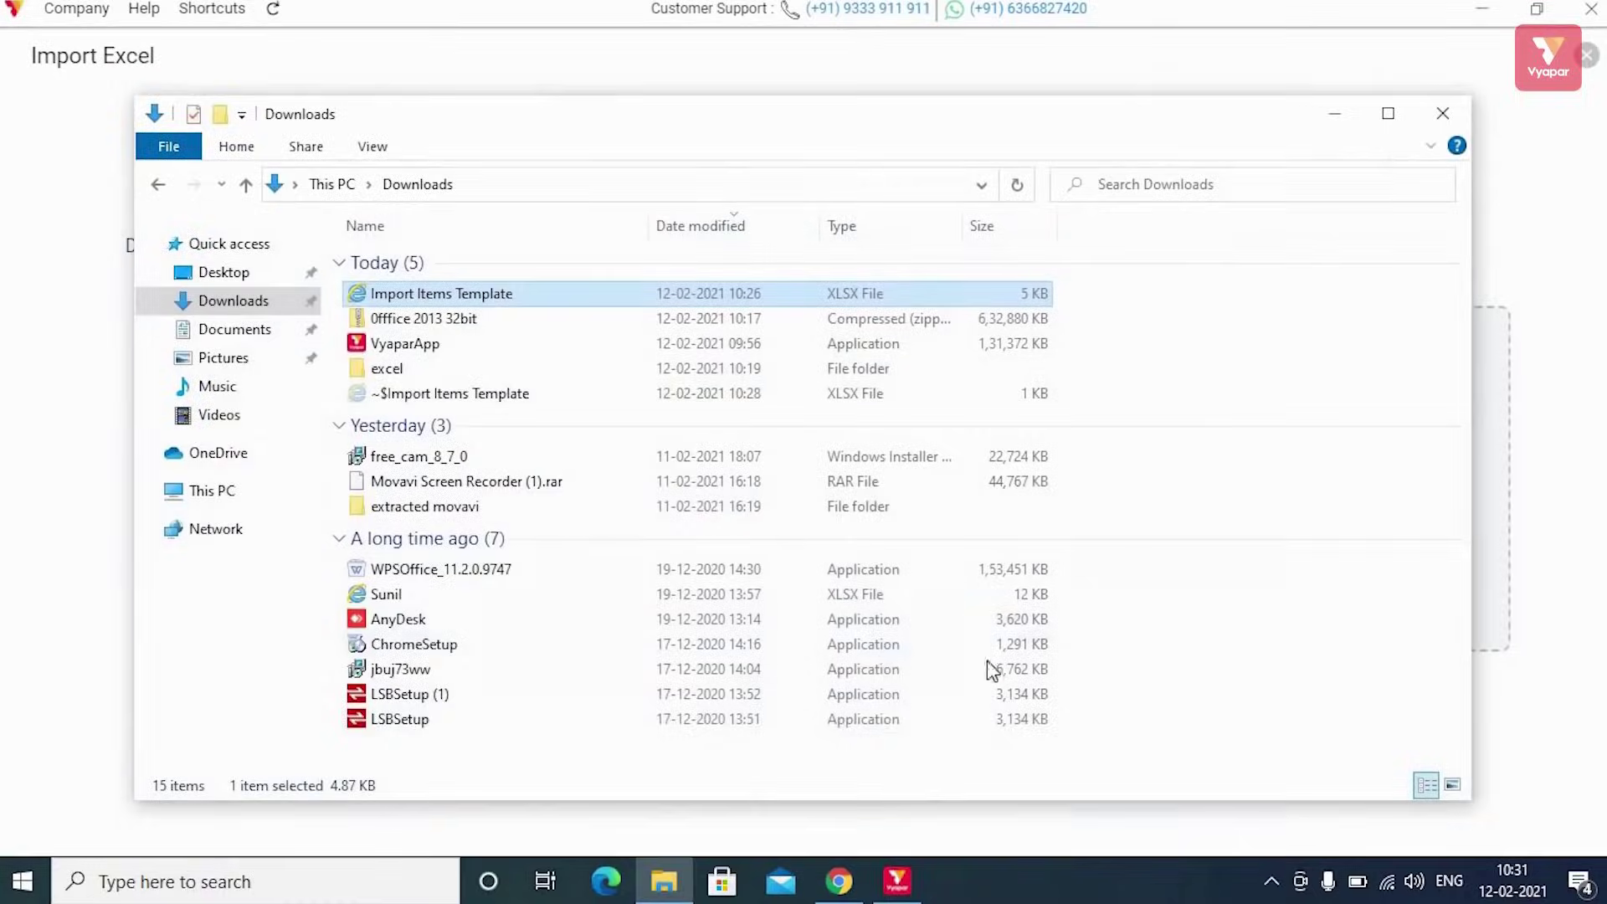
pyautogui.click(897, 881)
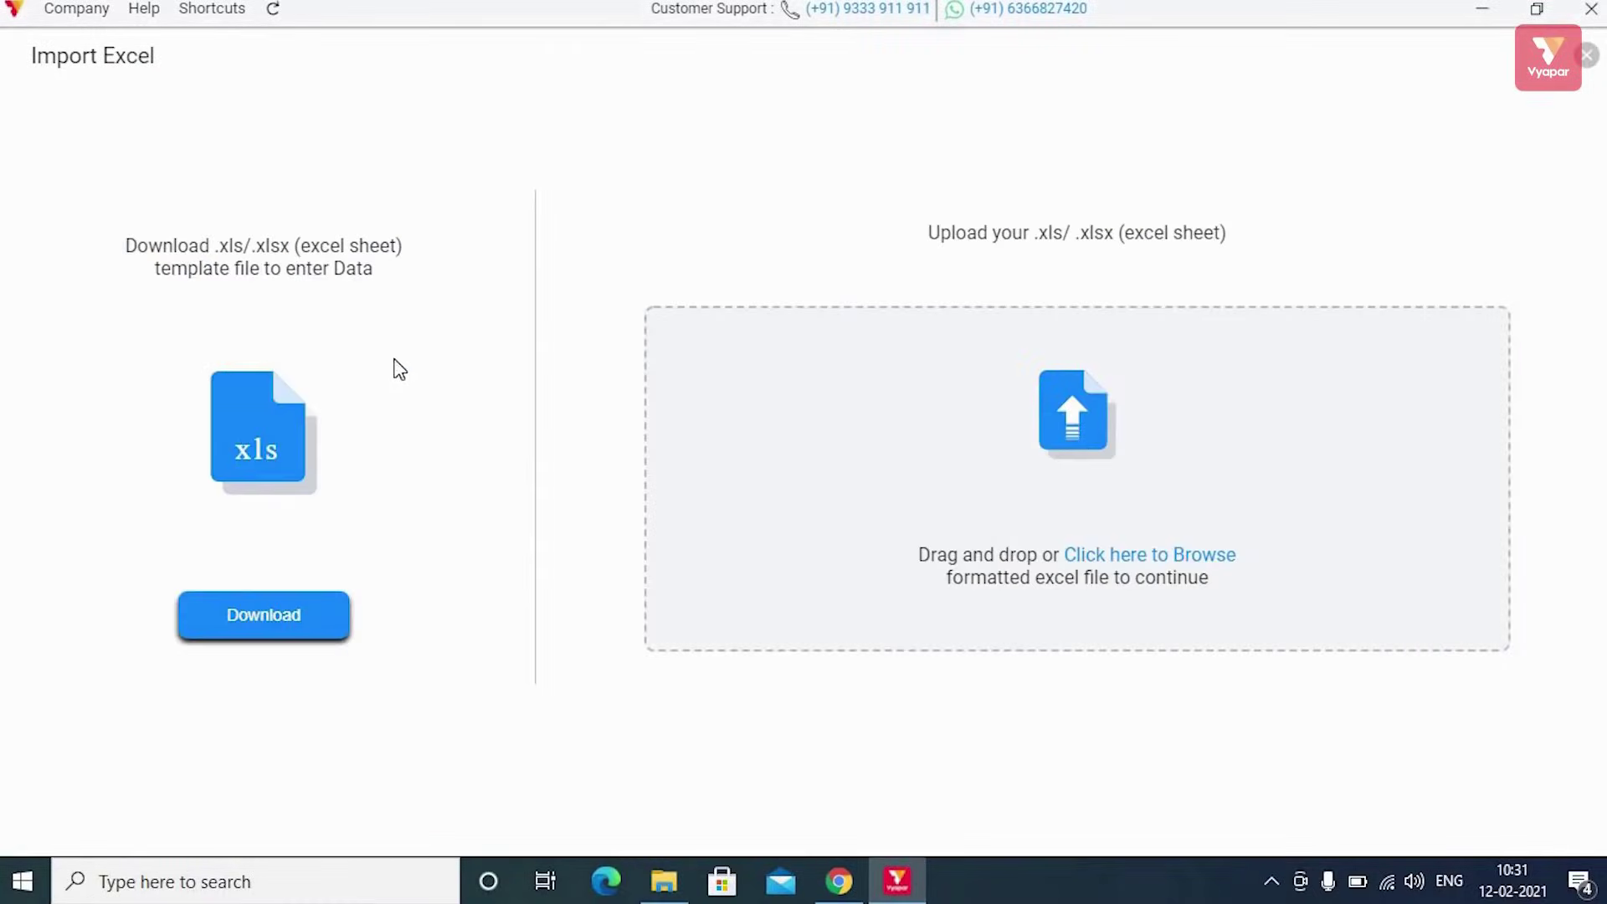
pyautogui.click(1587, 55)
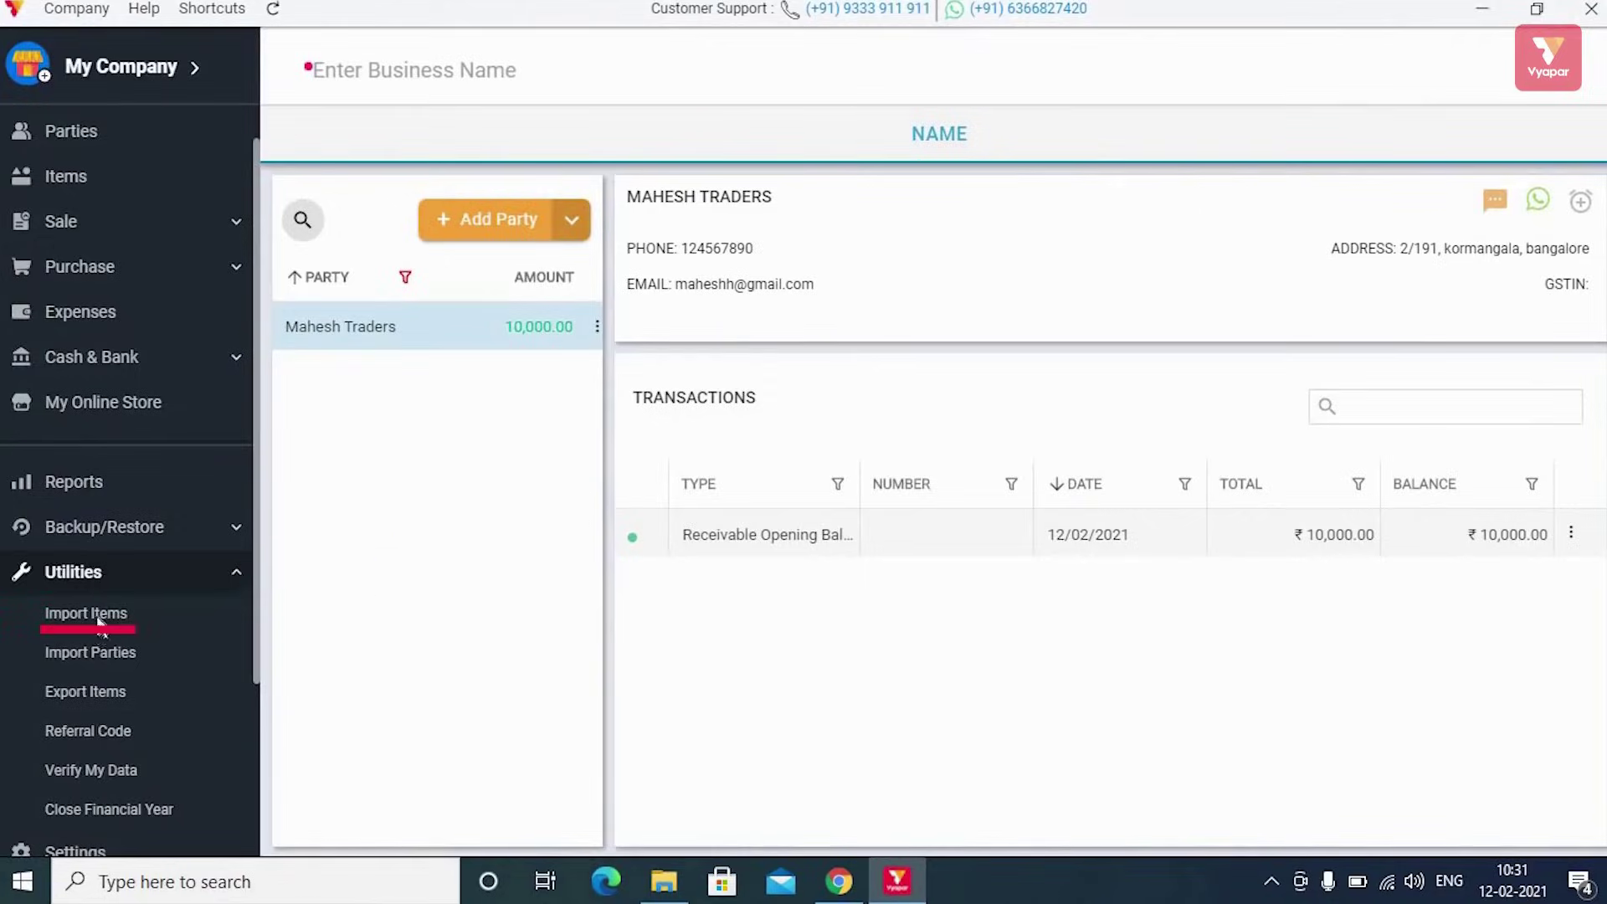
# Reopen Import Items and select the Import Items Template file for upload
pyautogui.click(93, 617)
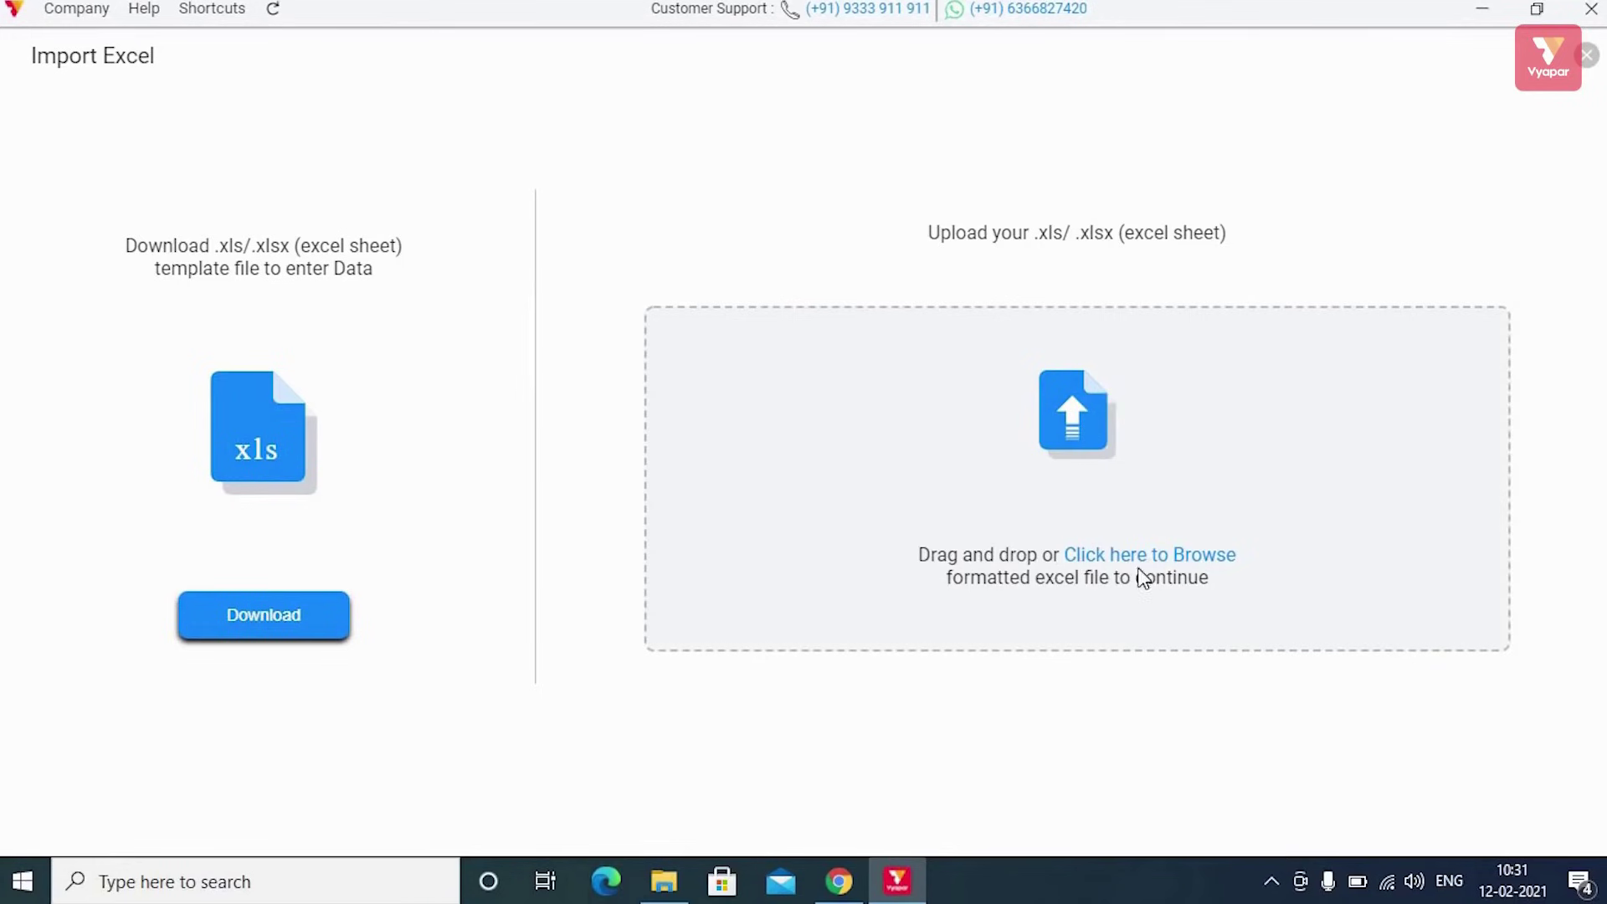
pyautogui.click(1117, 556)
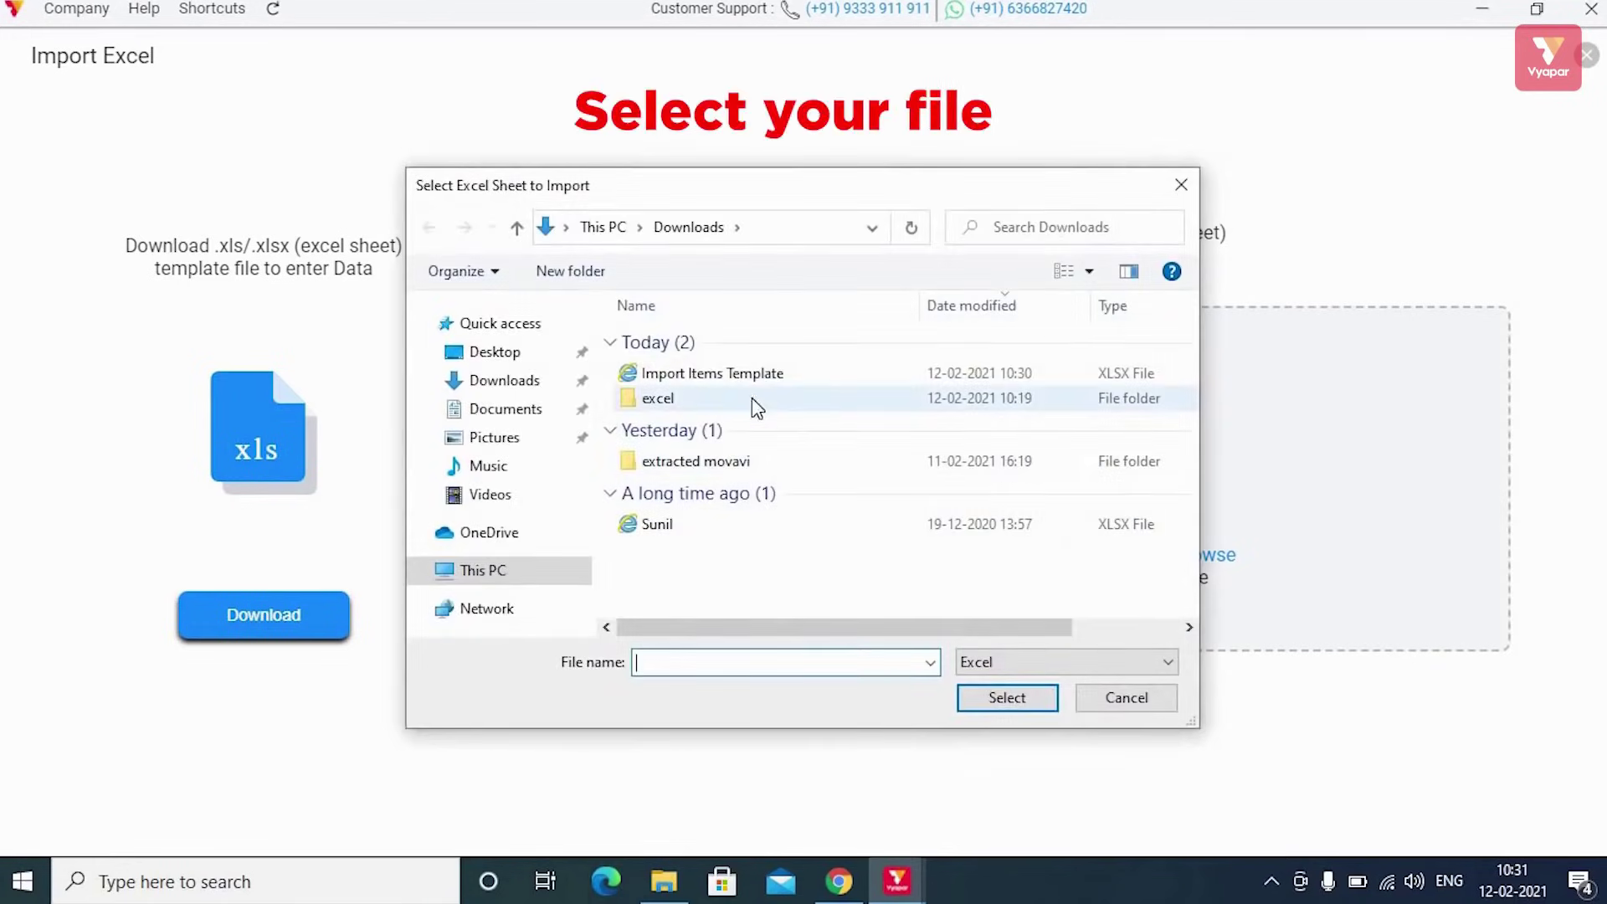
pyautogui.click(747, 373)
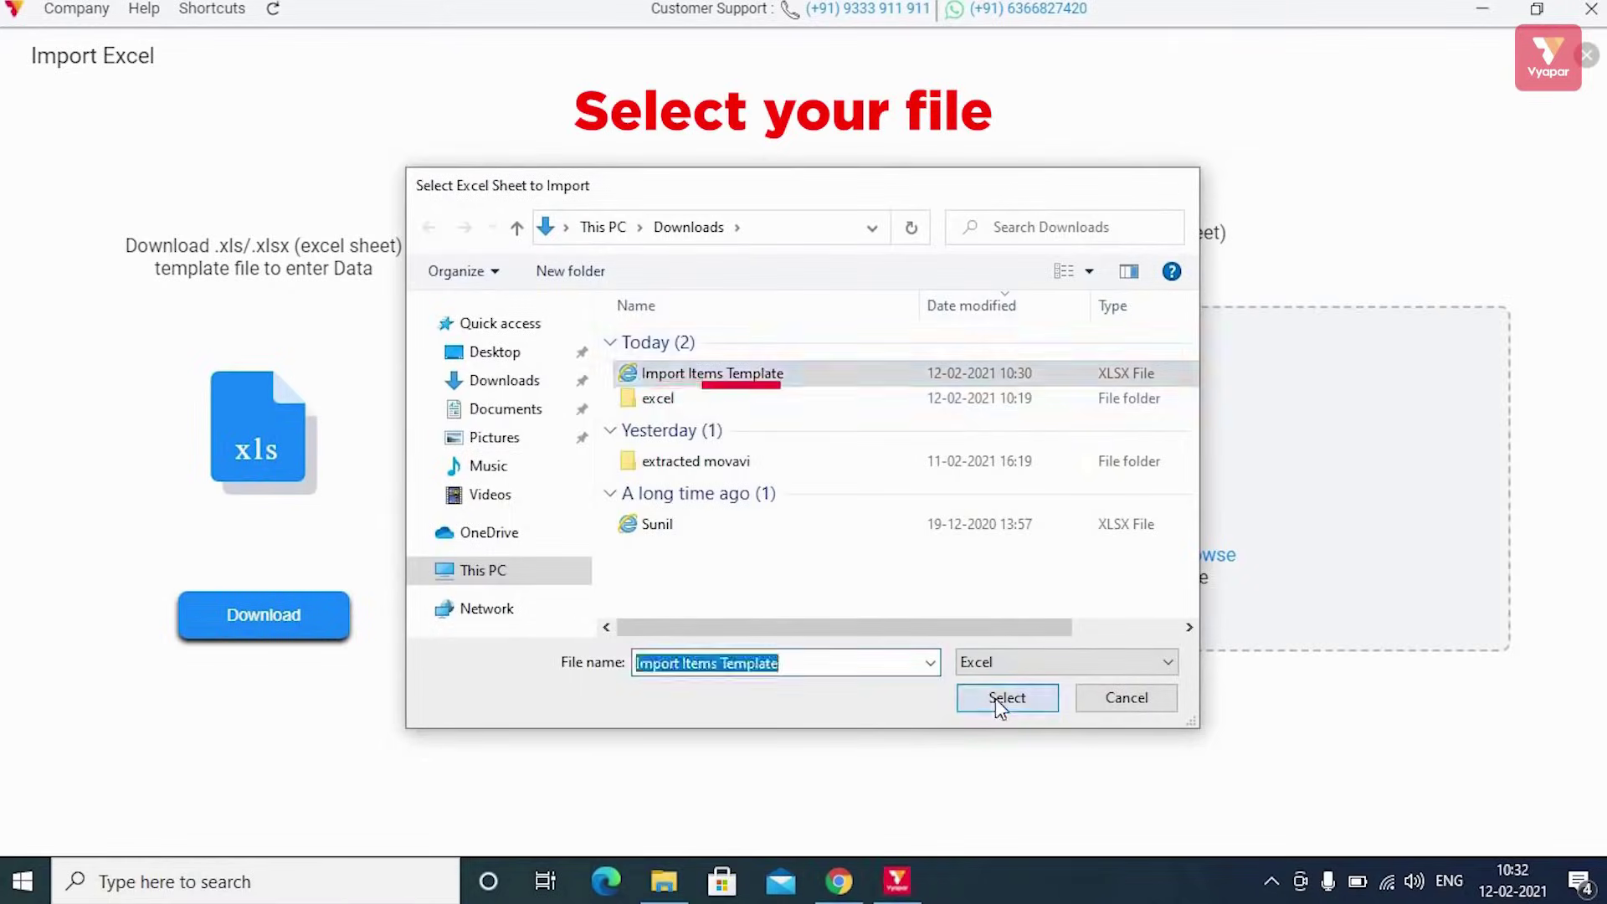
pyautogui.click(1005, 699)
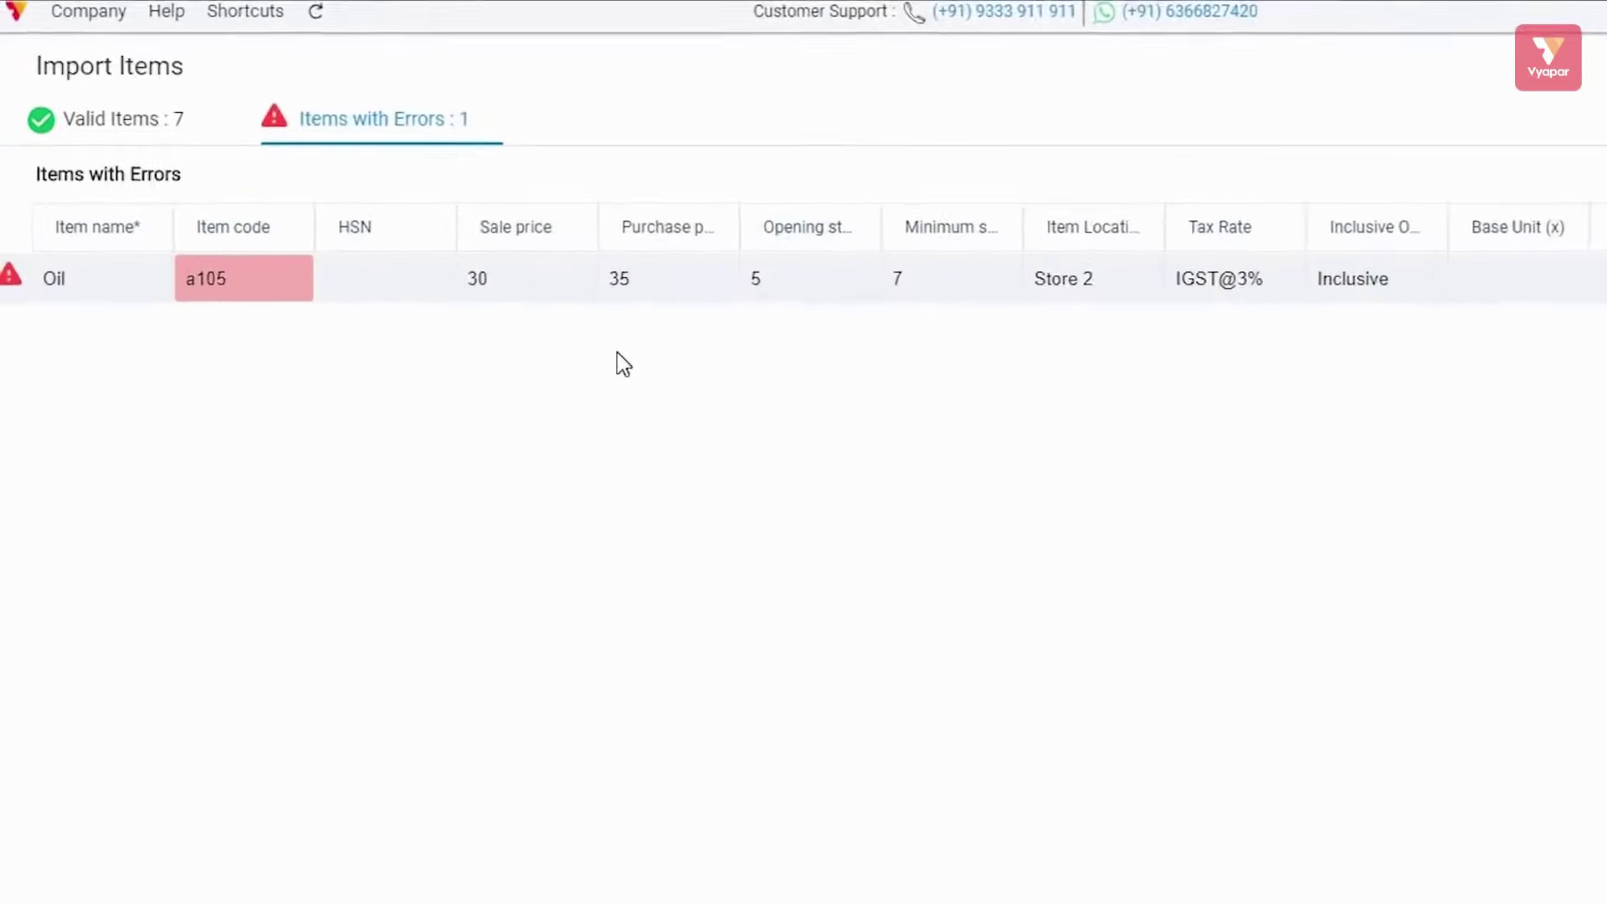
# Compare the Valid Items and Items with Errors tabs, reading Oil's duplicate a105 code error
pyautogui.click(194, 150)
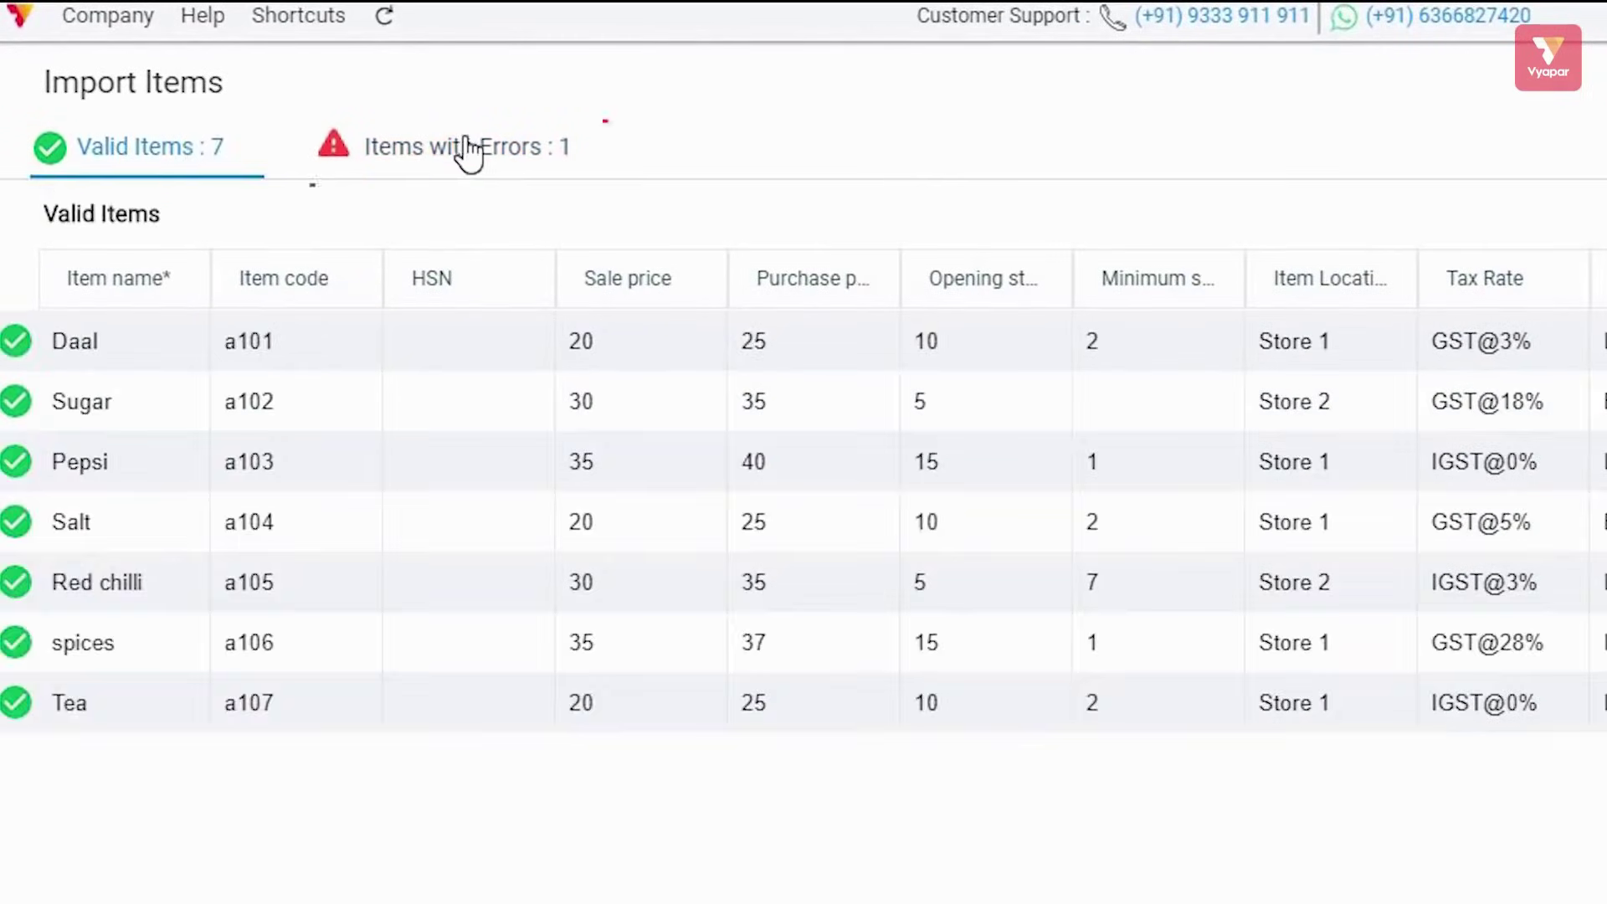
pyautogui.click(470, 151)
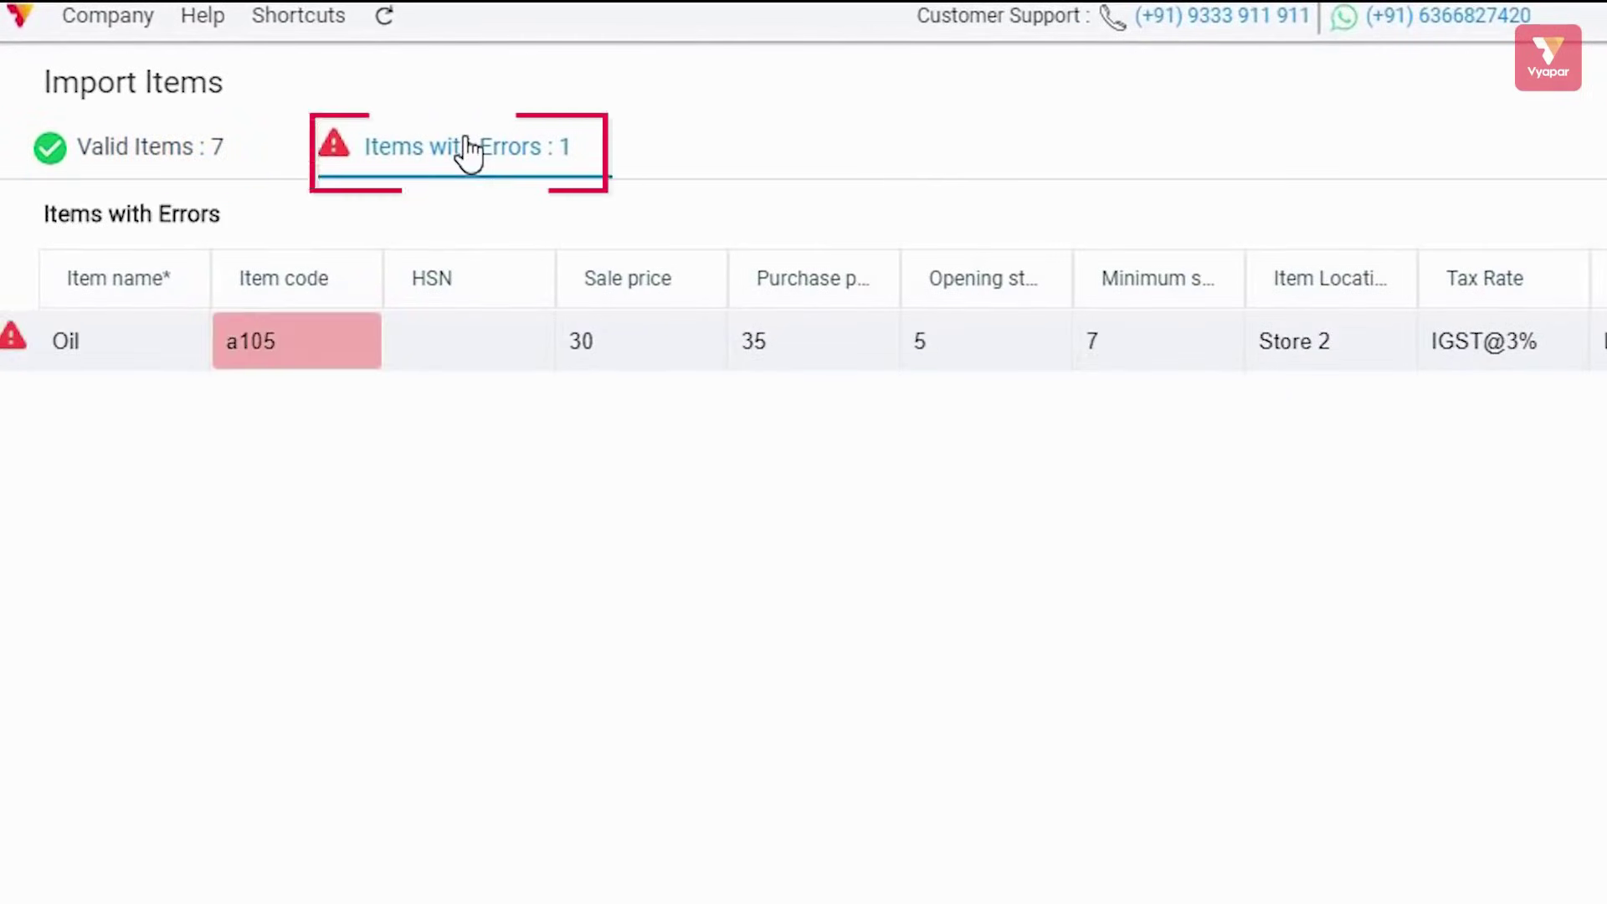
pyautogui.click(134, 149)
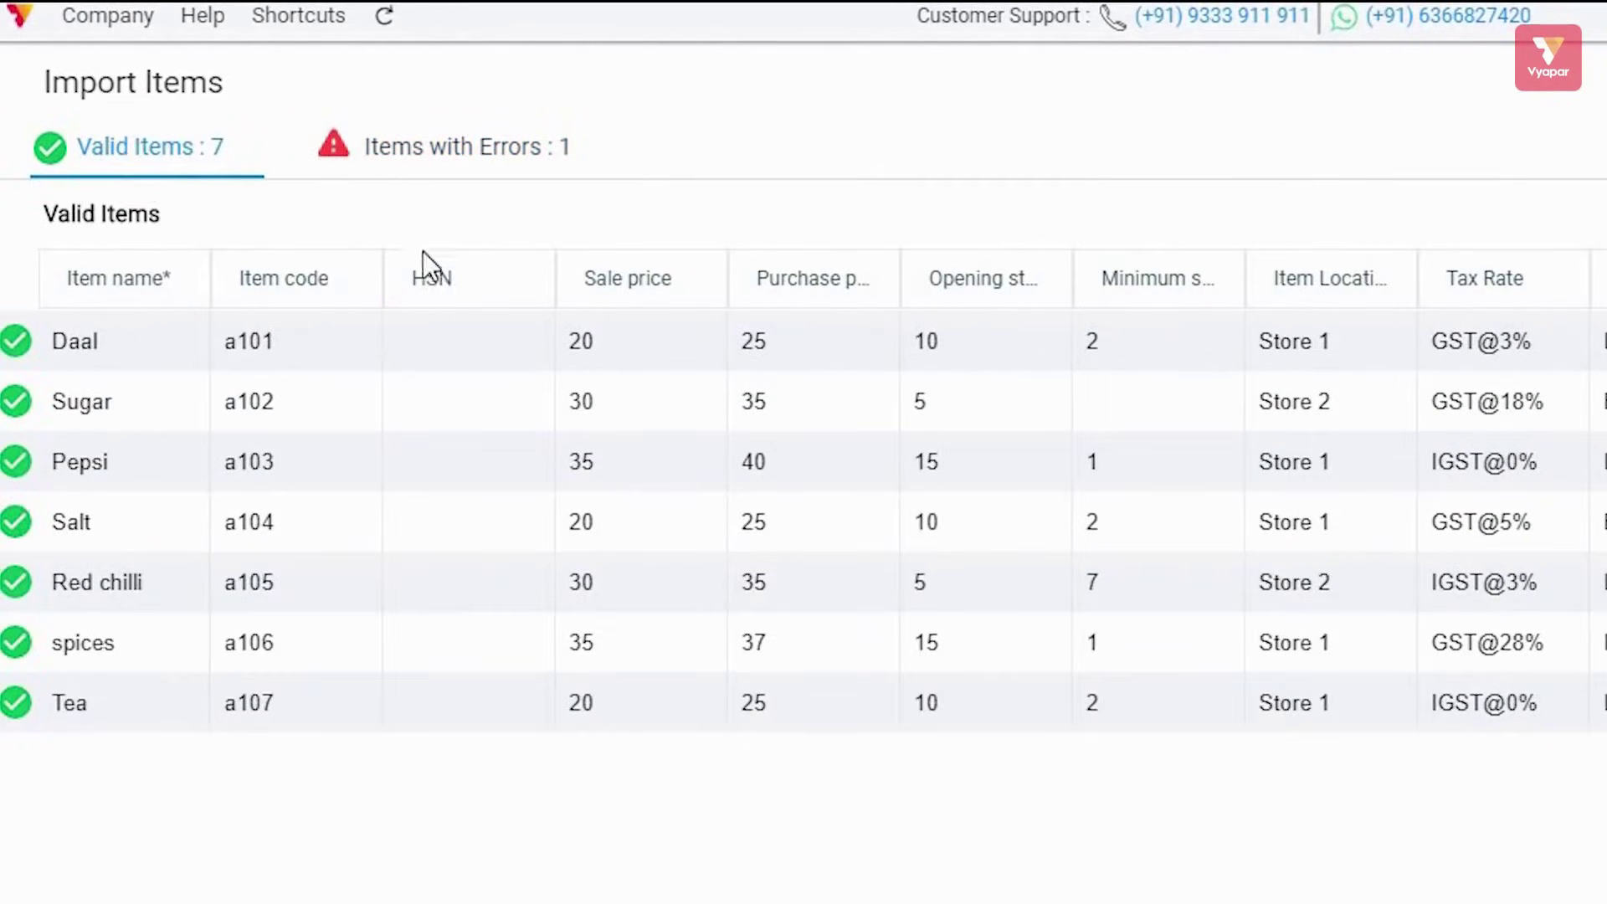
pyautogui.click(425, 148)
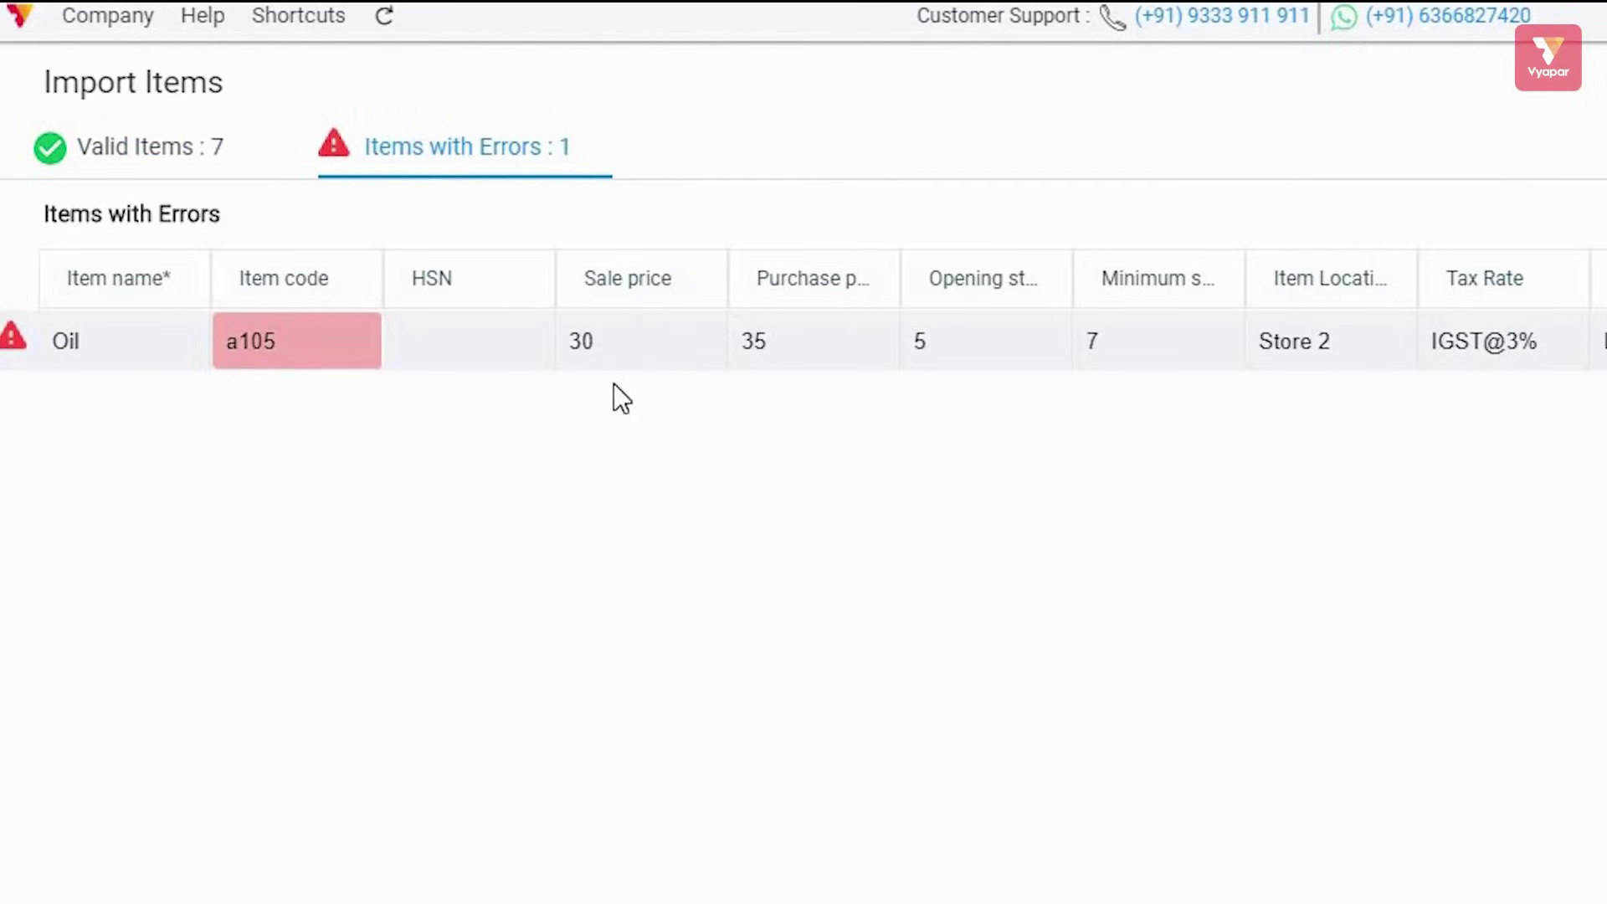
pyautogui.moveTo(309, 340)
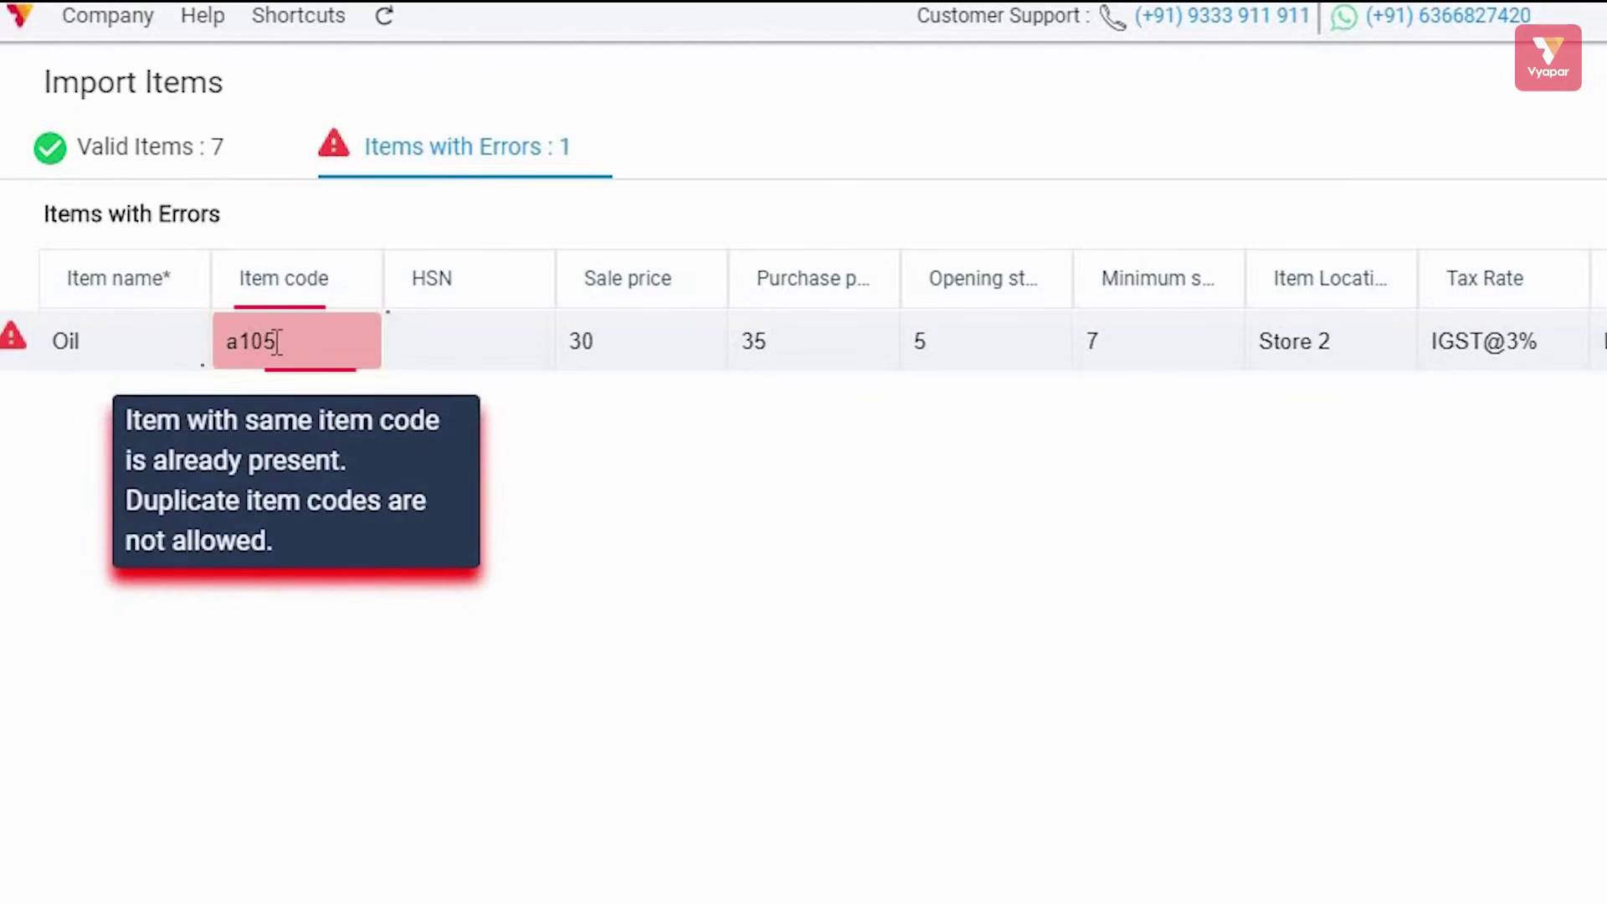
pyautogui.click(203, 149)
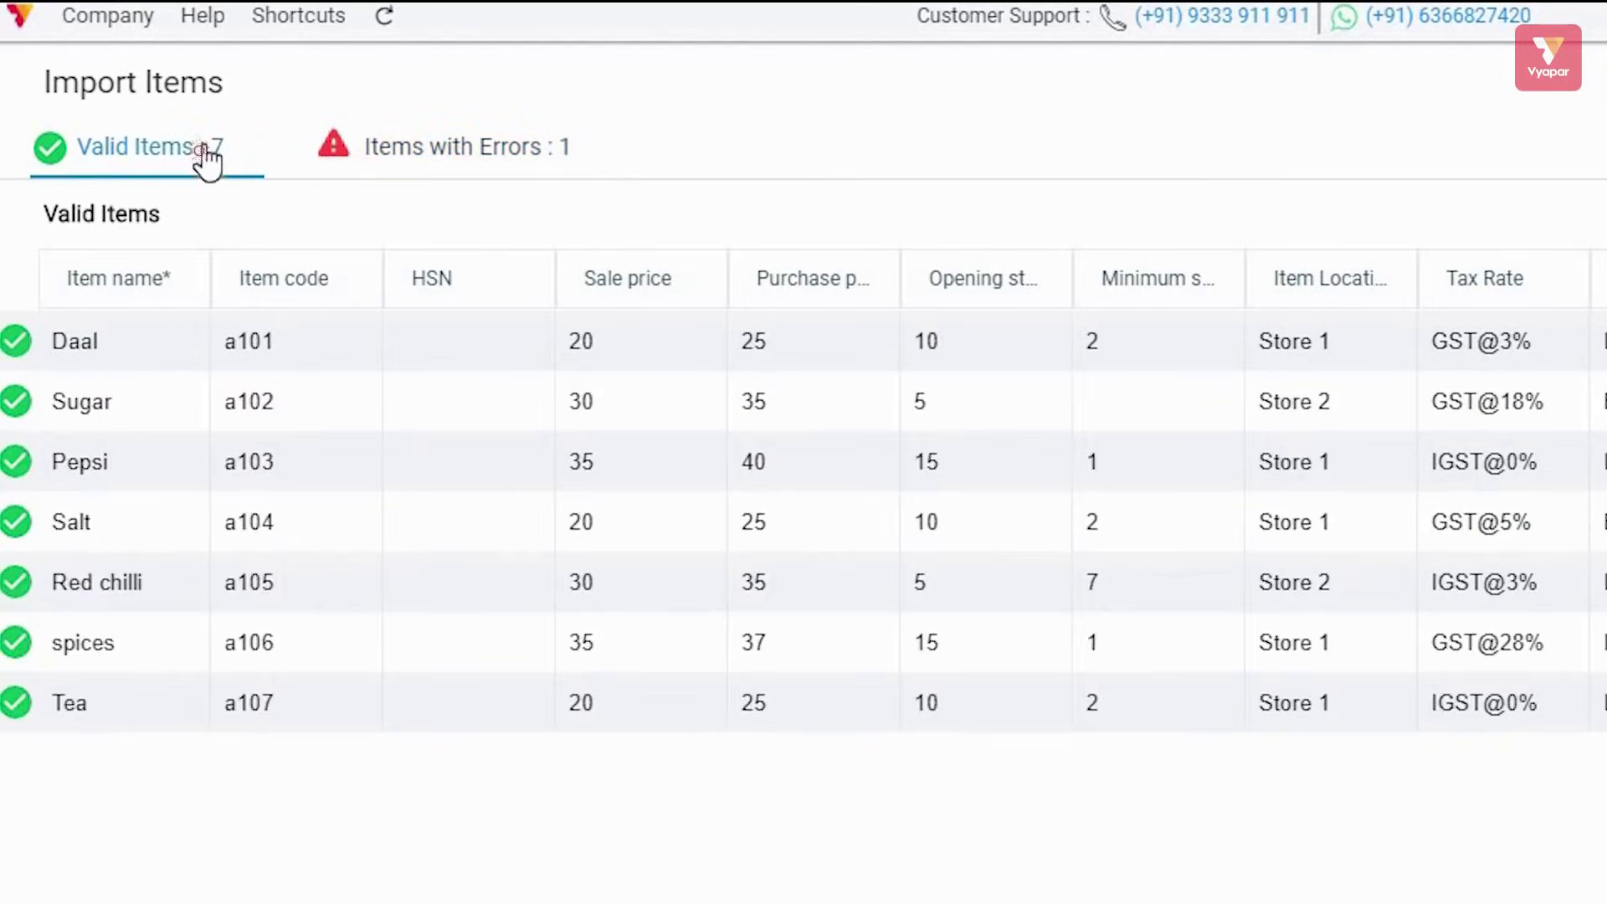
pyautogui.click(452, 164)
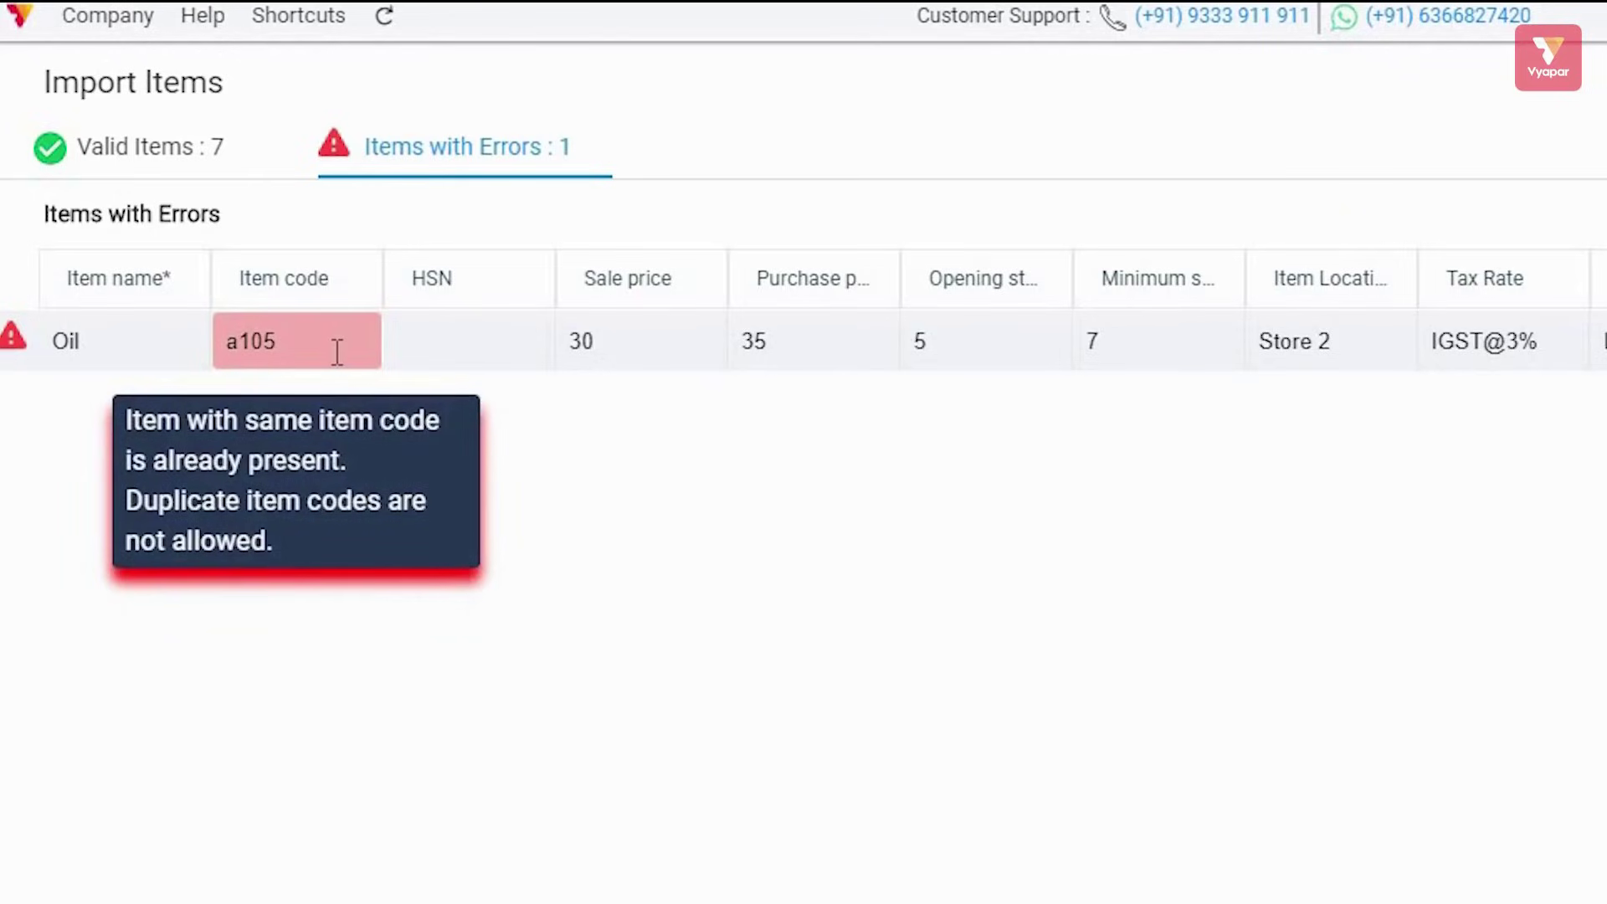
pyautogui.click(171, 151)
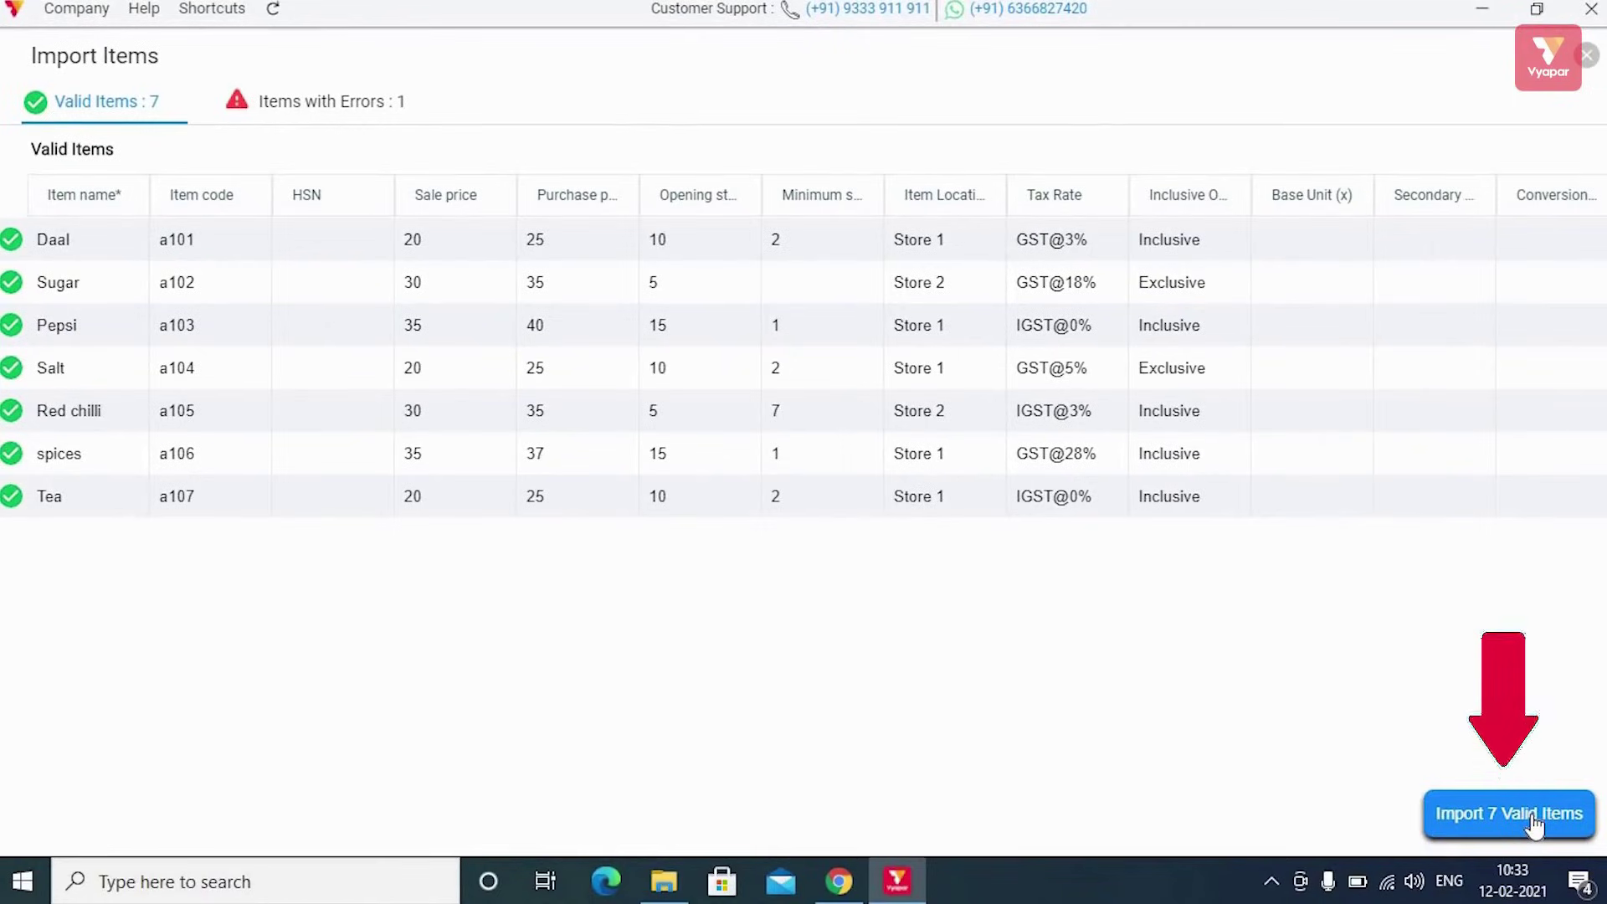
# Import the 7 valid items and check them in the Items list
pyautogui.click(1535, 816)
pyautogui.click(967, 497)
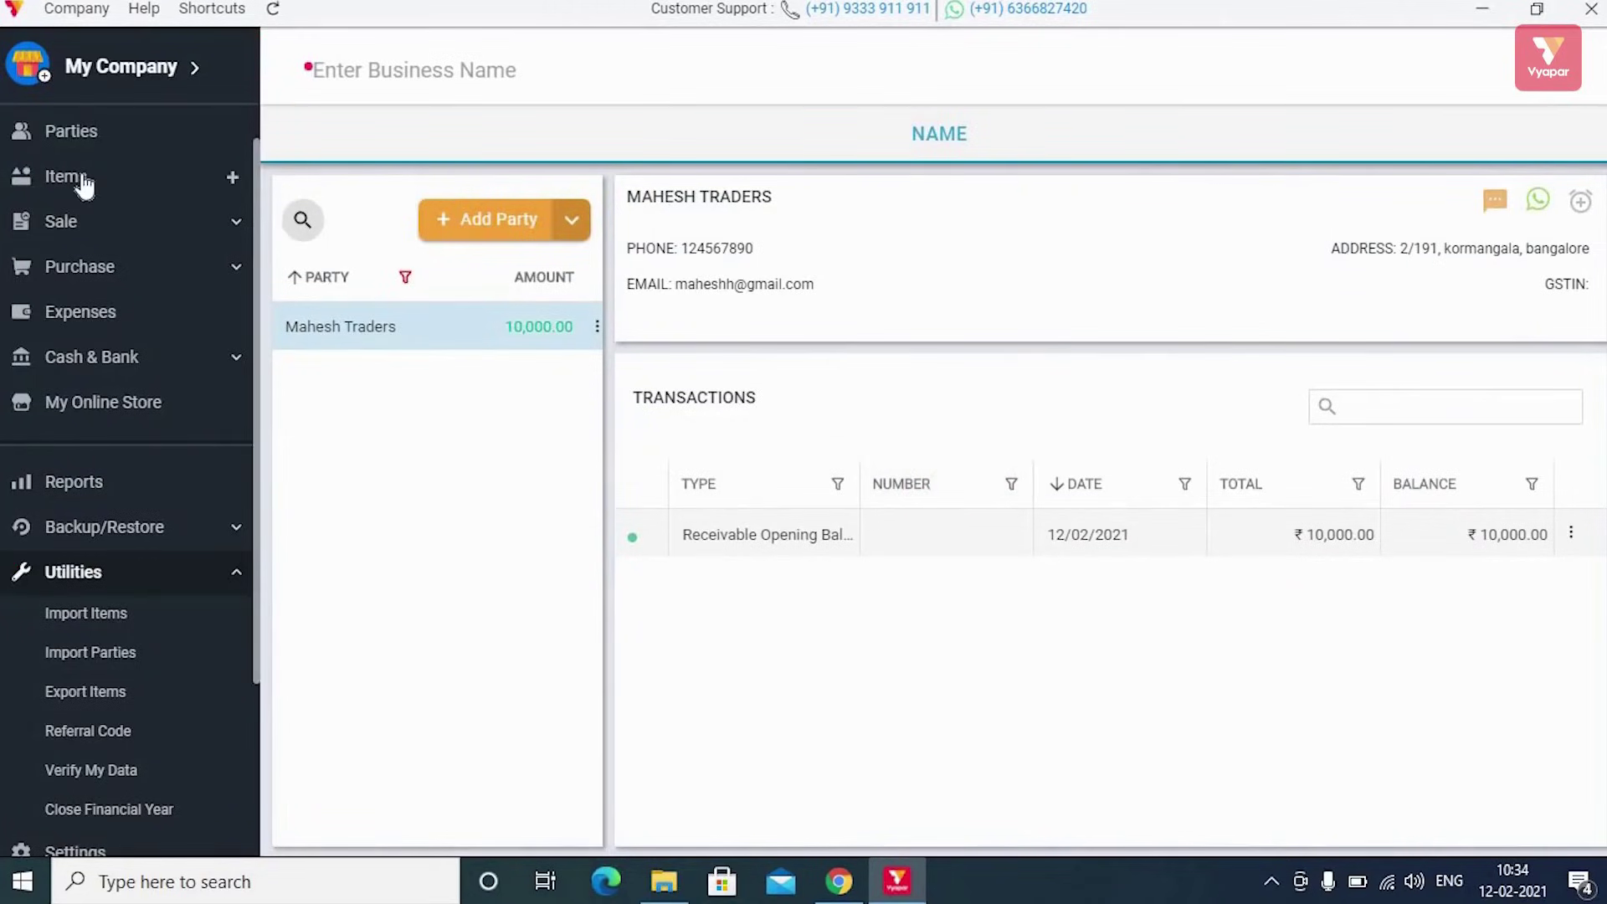
pyautogui.click(143, 179)
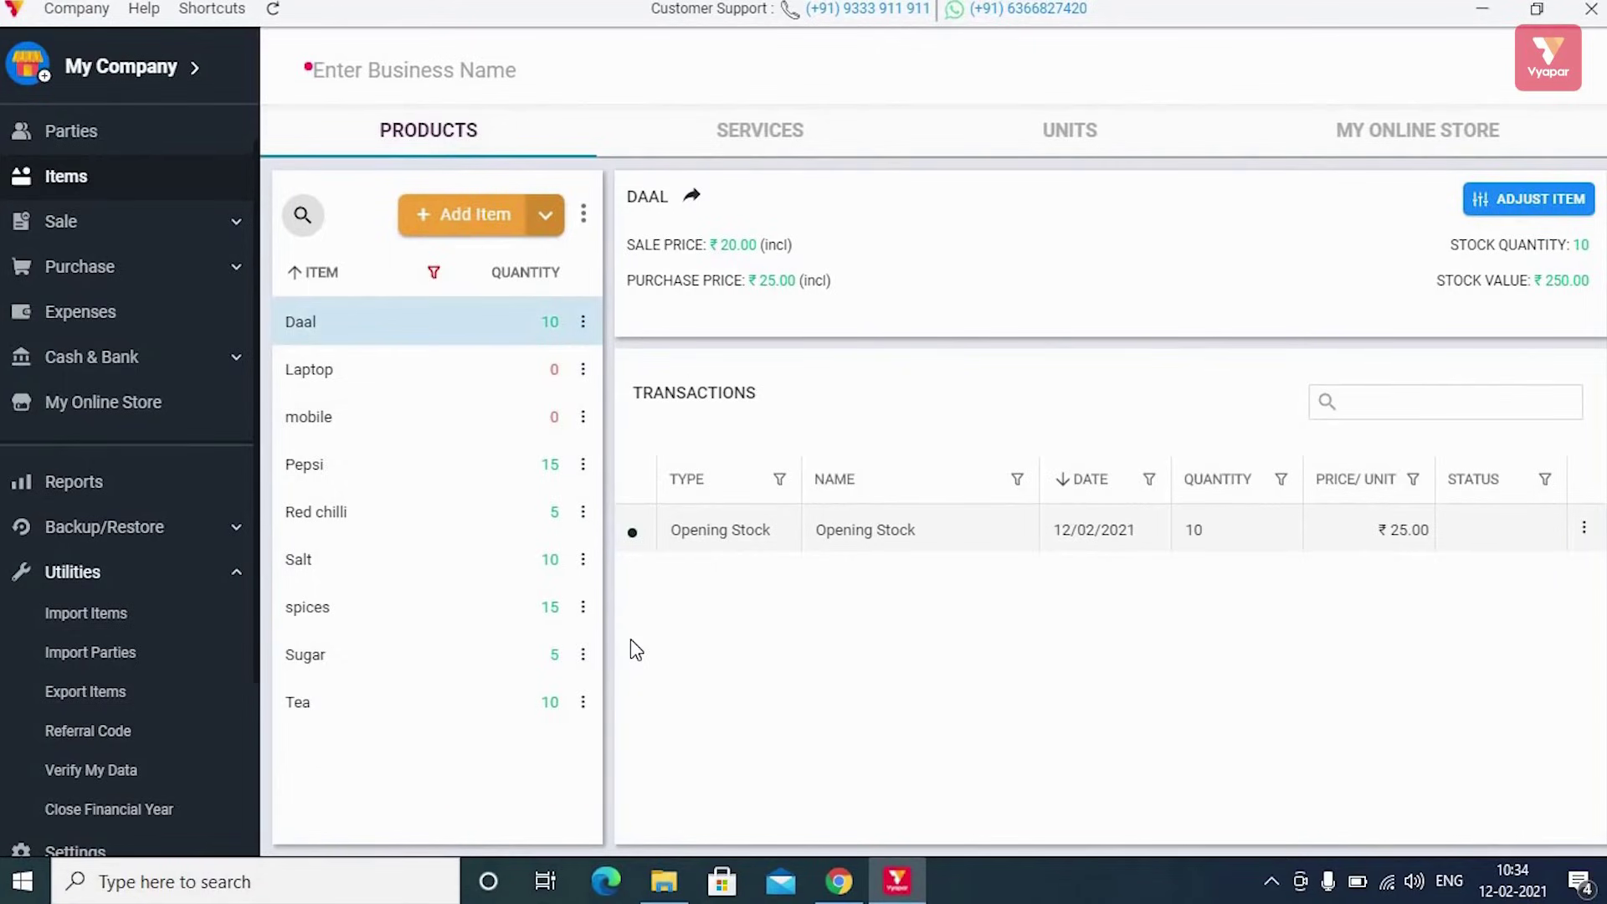
# Look at Utilities > Import Parties without importing, then return to the Home page
pyautogui.click(162, 576)
pyautogui.click(169, 573)
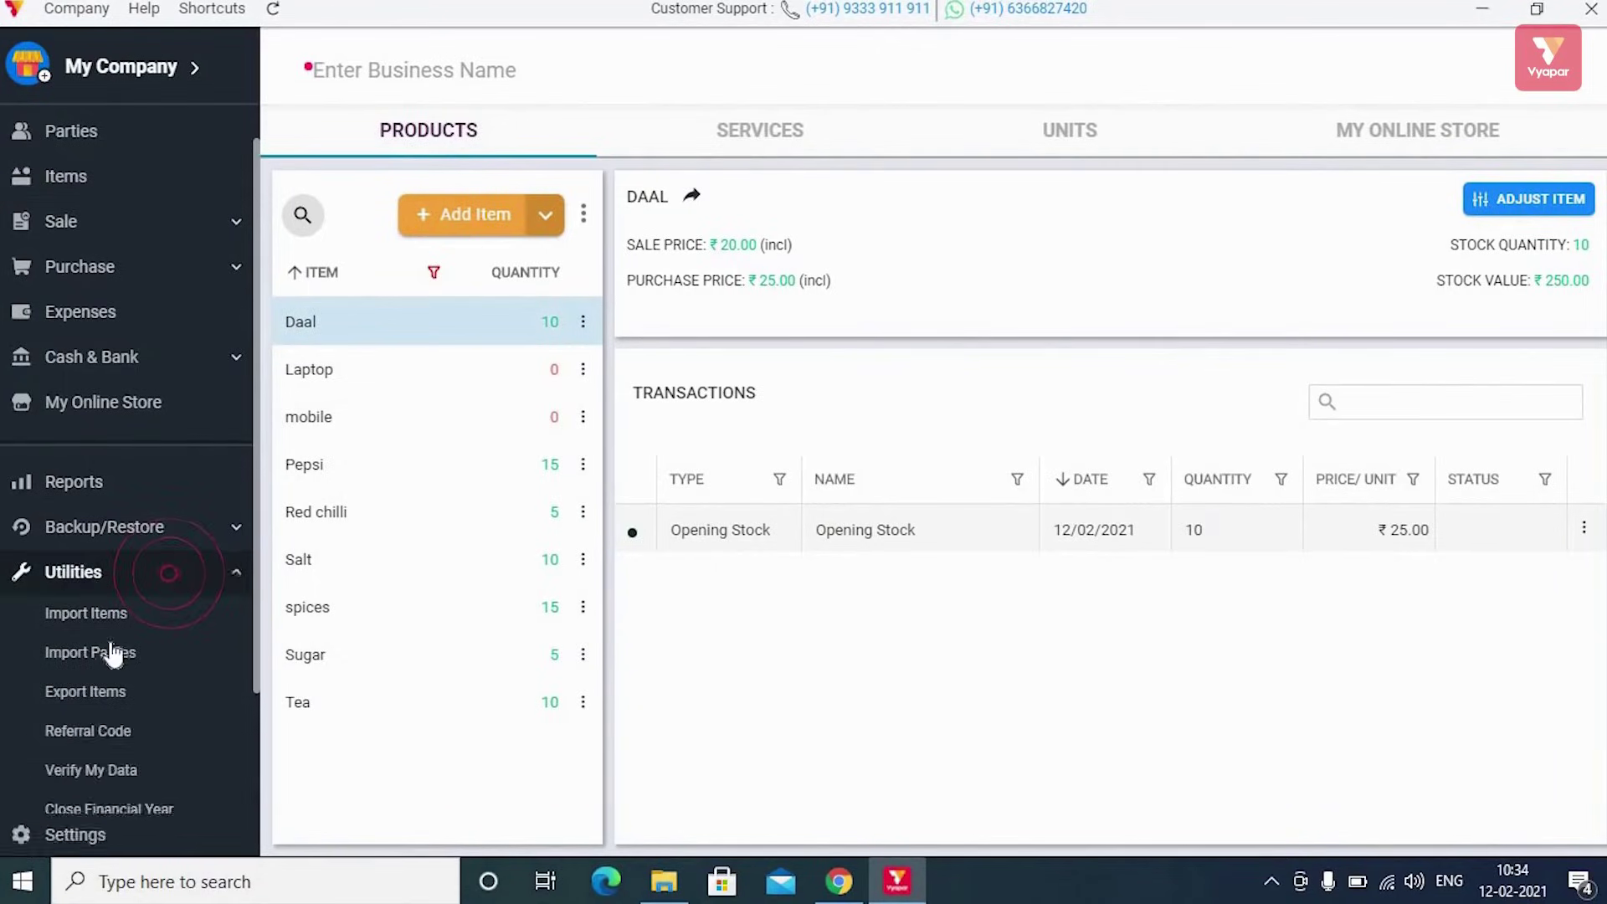
pyautogui.click(107, 653)
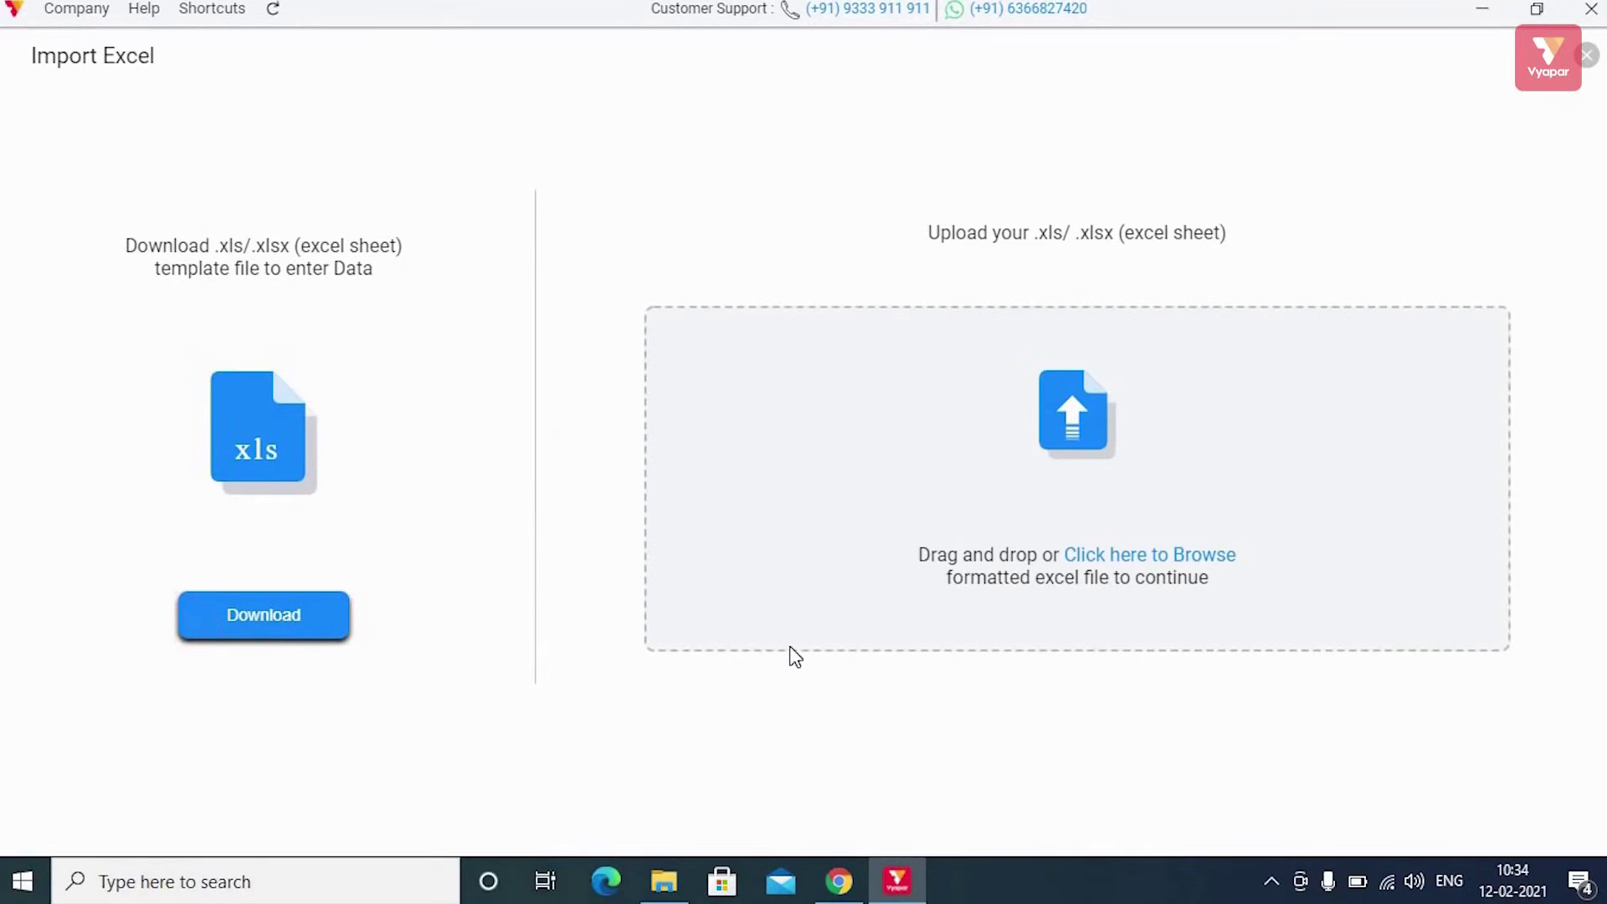
pyautogui.click(1588, 57)
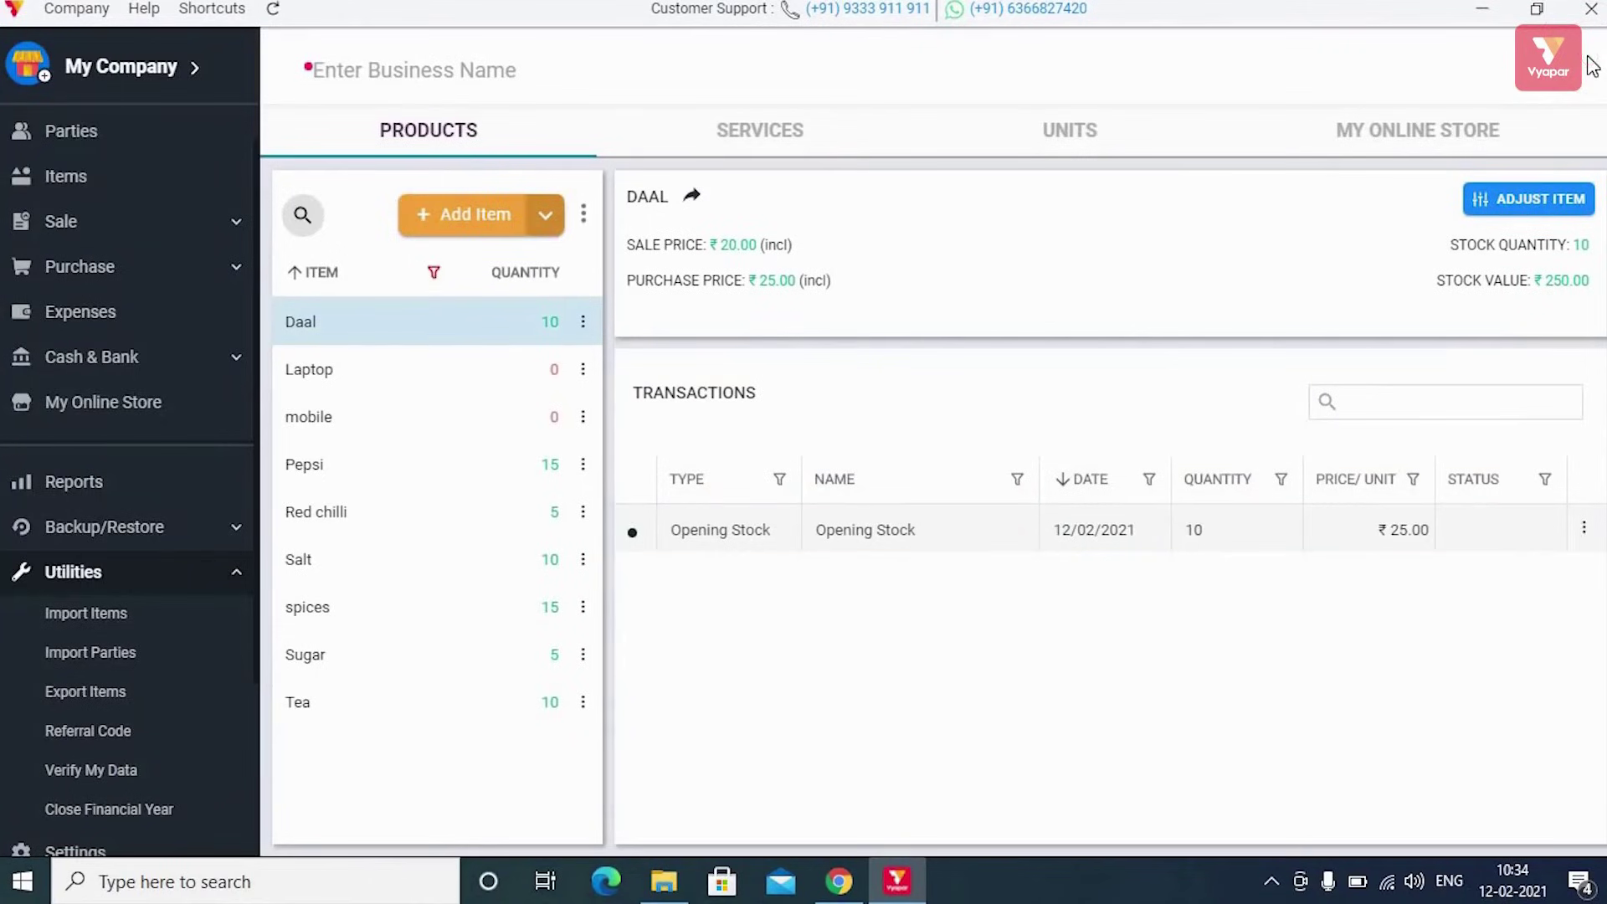
pyautogui.scroll(1, 71, 140)
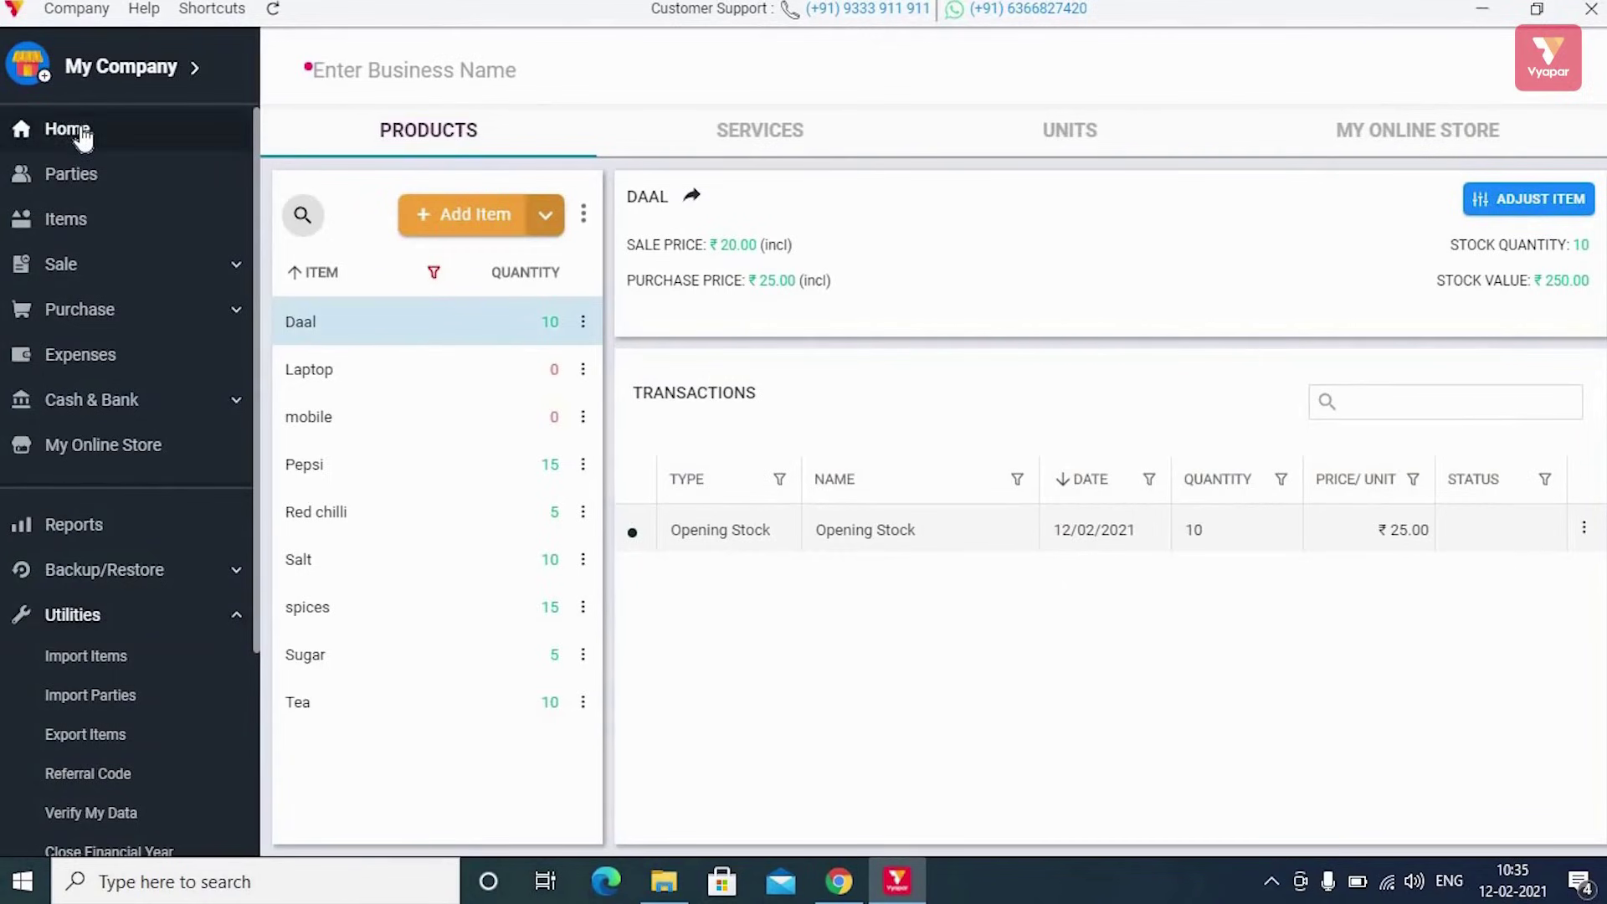
pyautogui.click(81, 133)
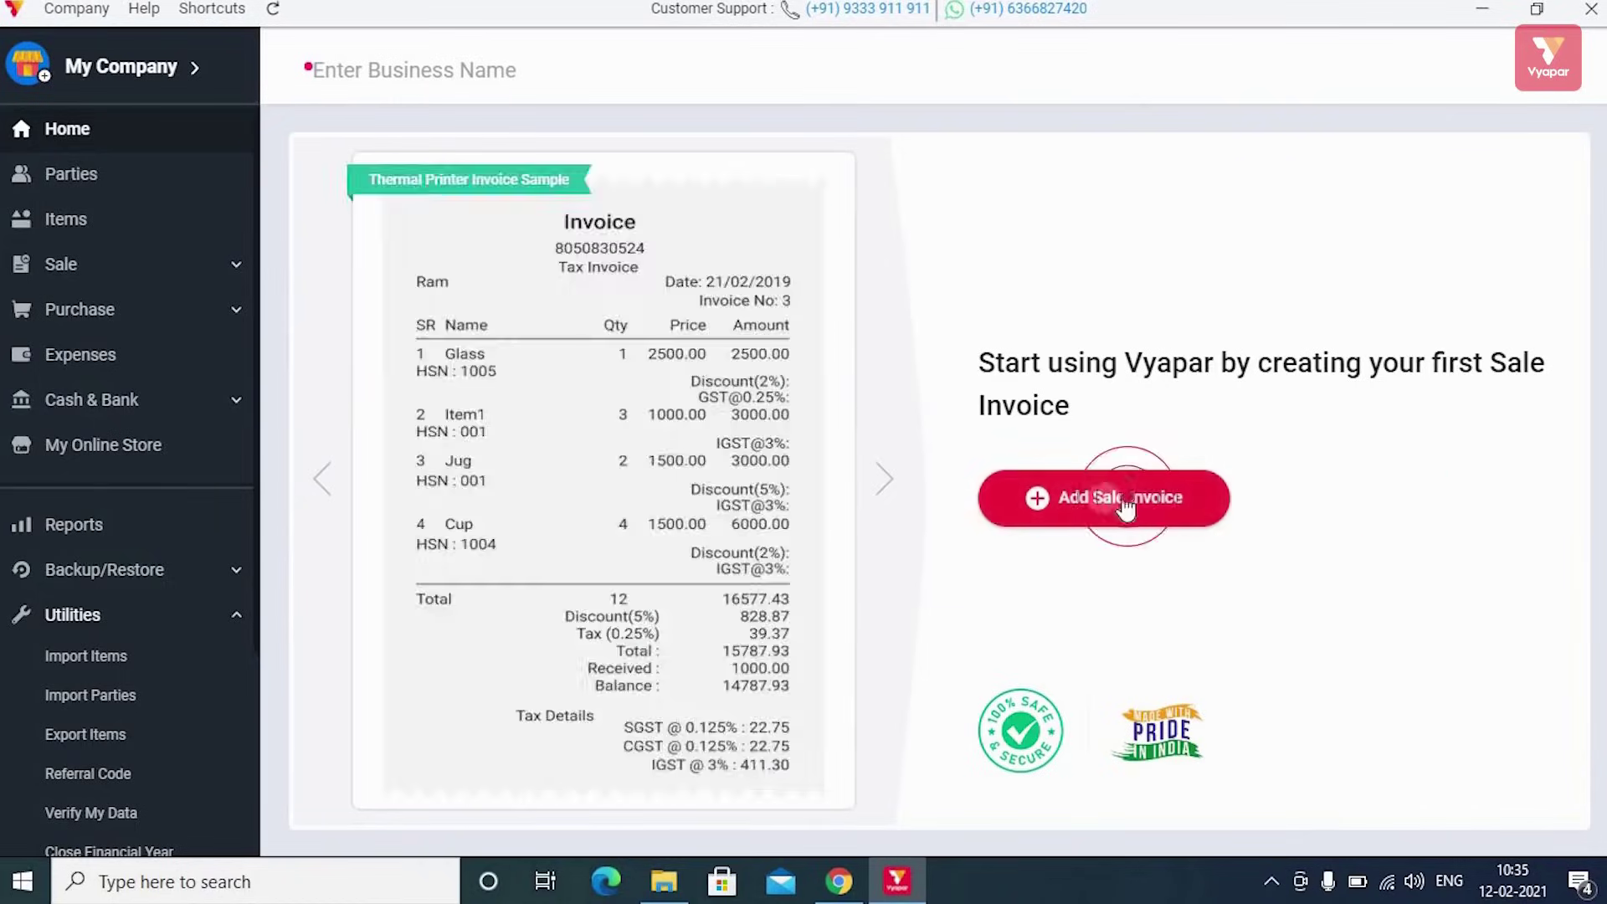
# Start a new sale invoice and toggle between Cash and Credit, leaving it on Credit
pyautogui.click(1124, 503)
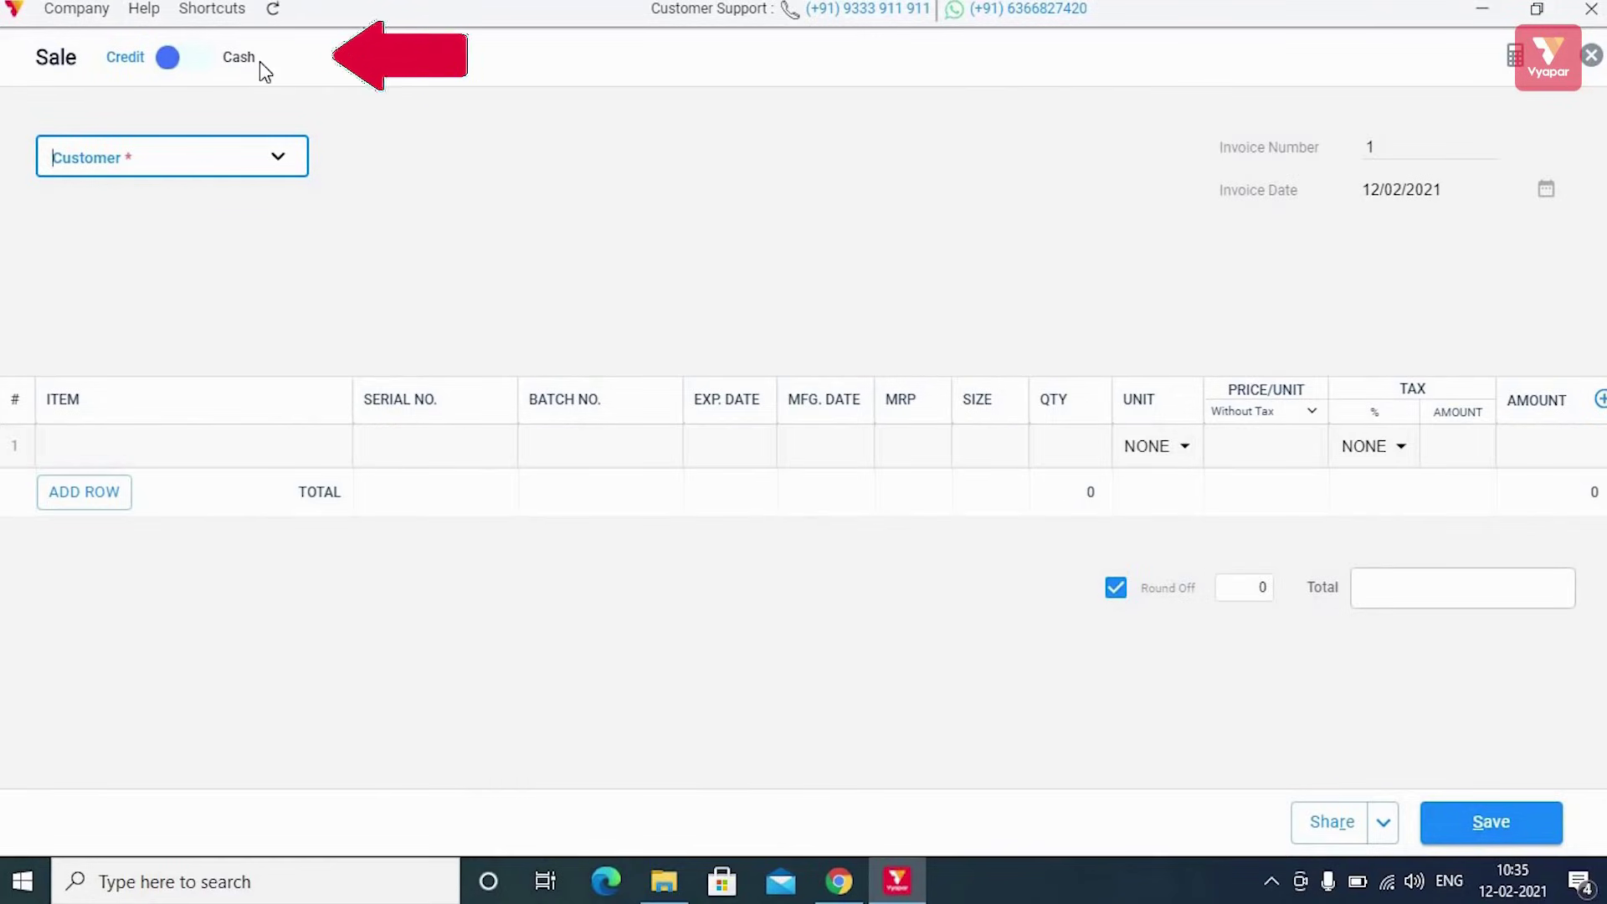
pyautogui.click(206, 59)
pyautogui.click(172, 57)
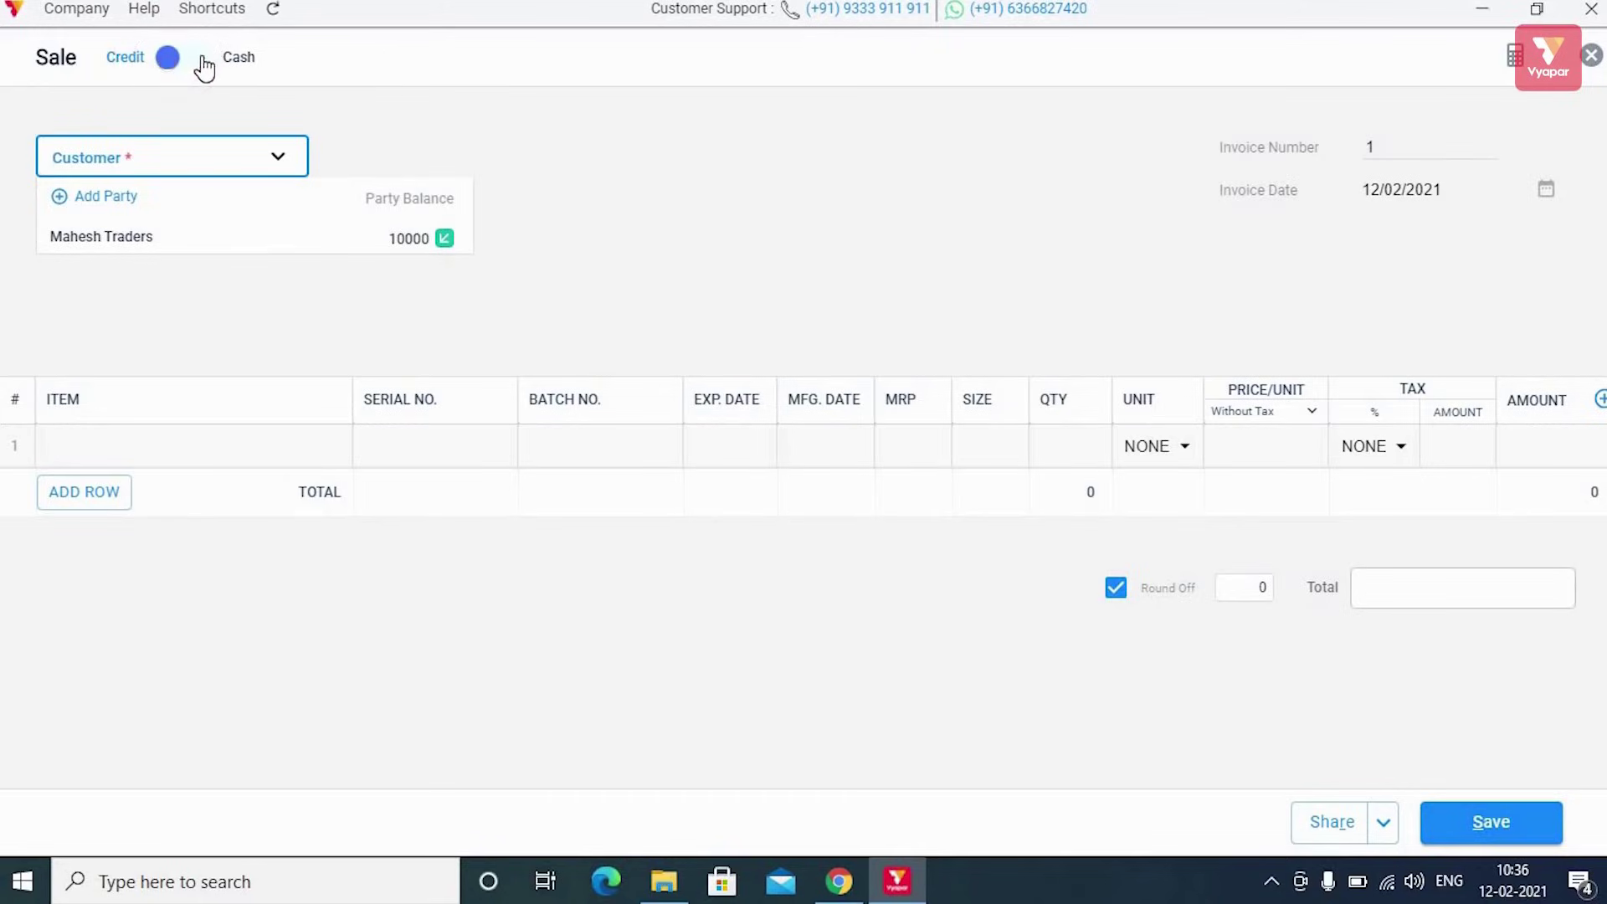
pyautogui.click(203, 64)
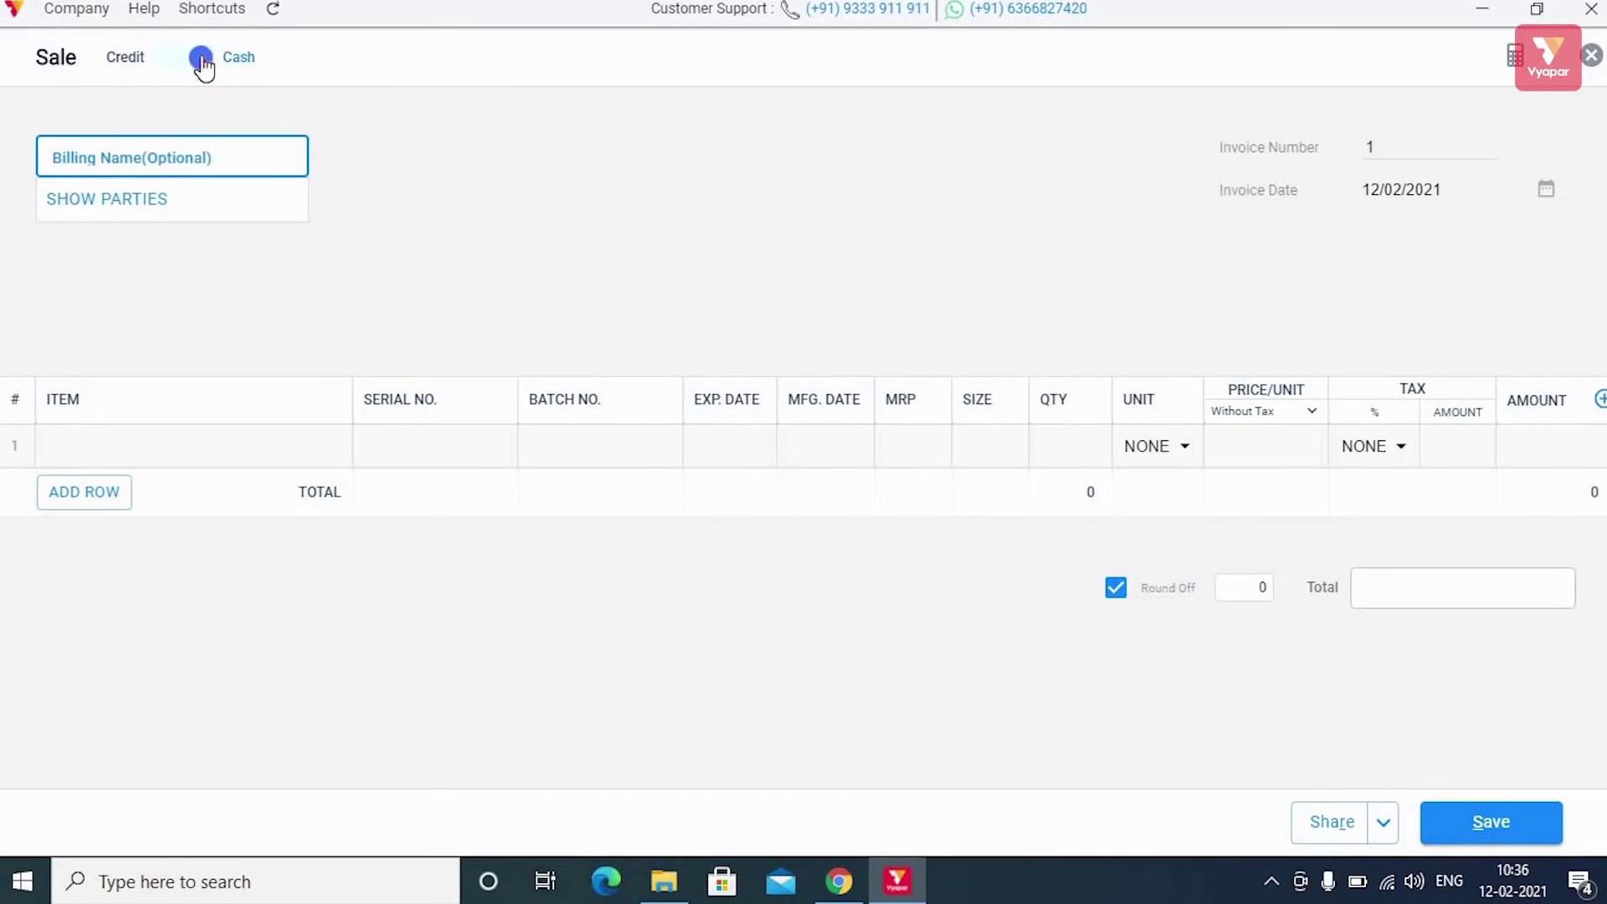
pyautogui.click(183, 57)
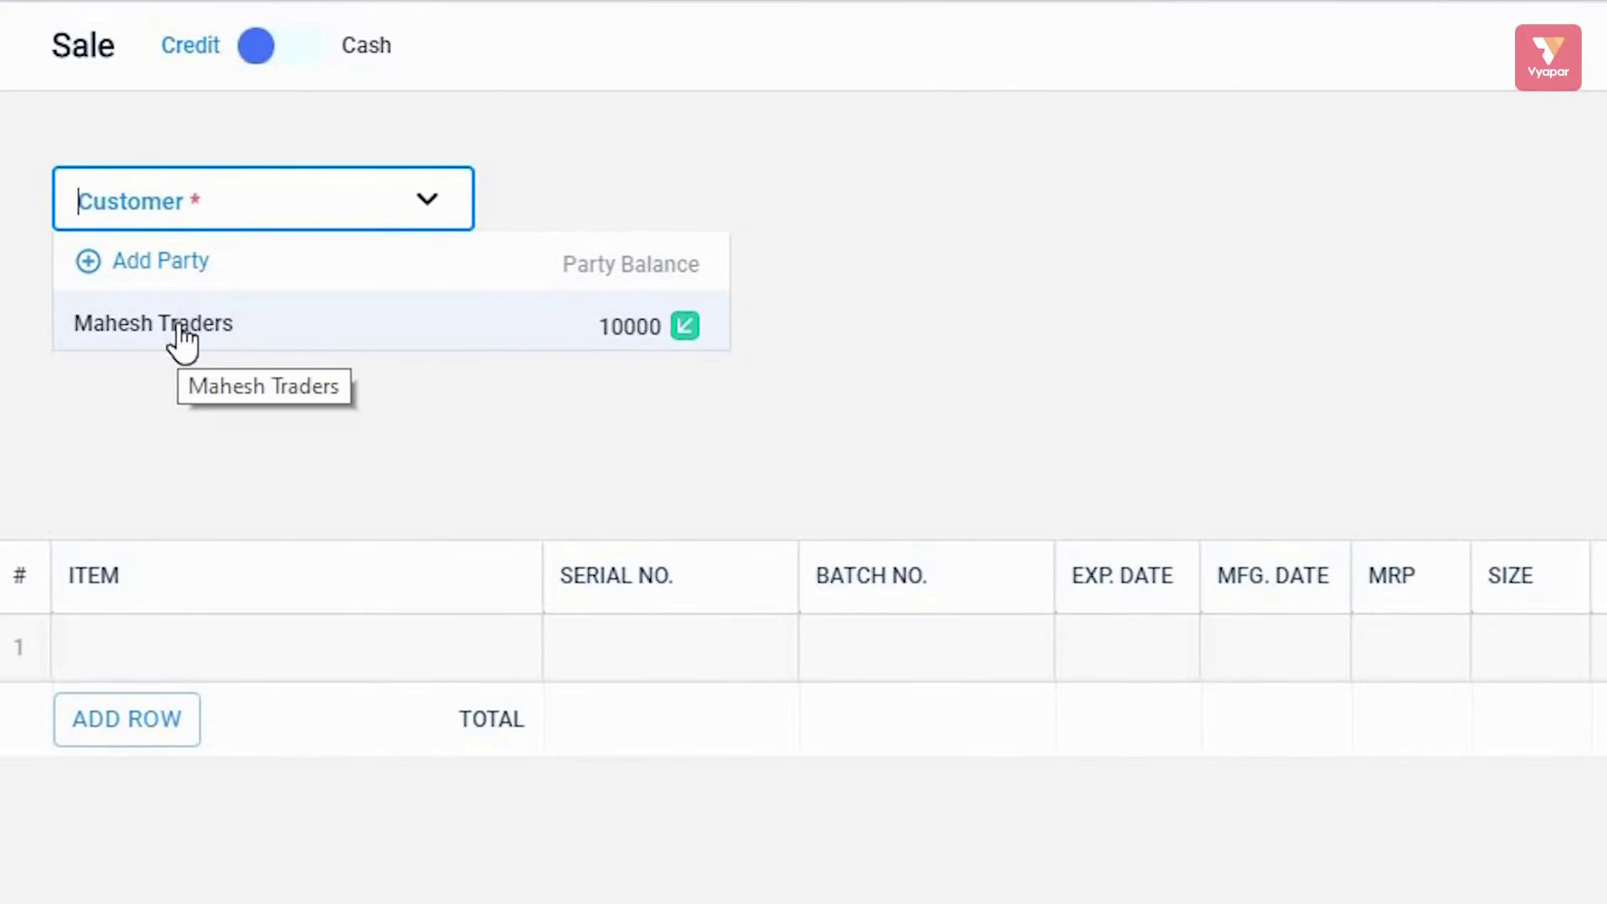
# Select Mahesh Traders as the invoice customer, showing its 10000 balance
pyautogui.click(182, 330)
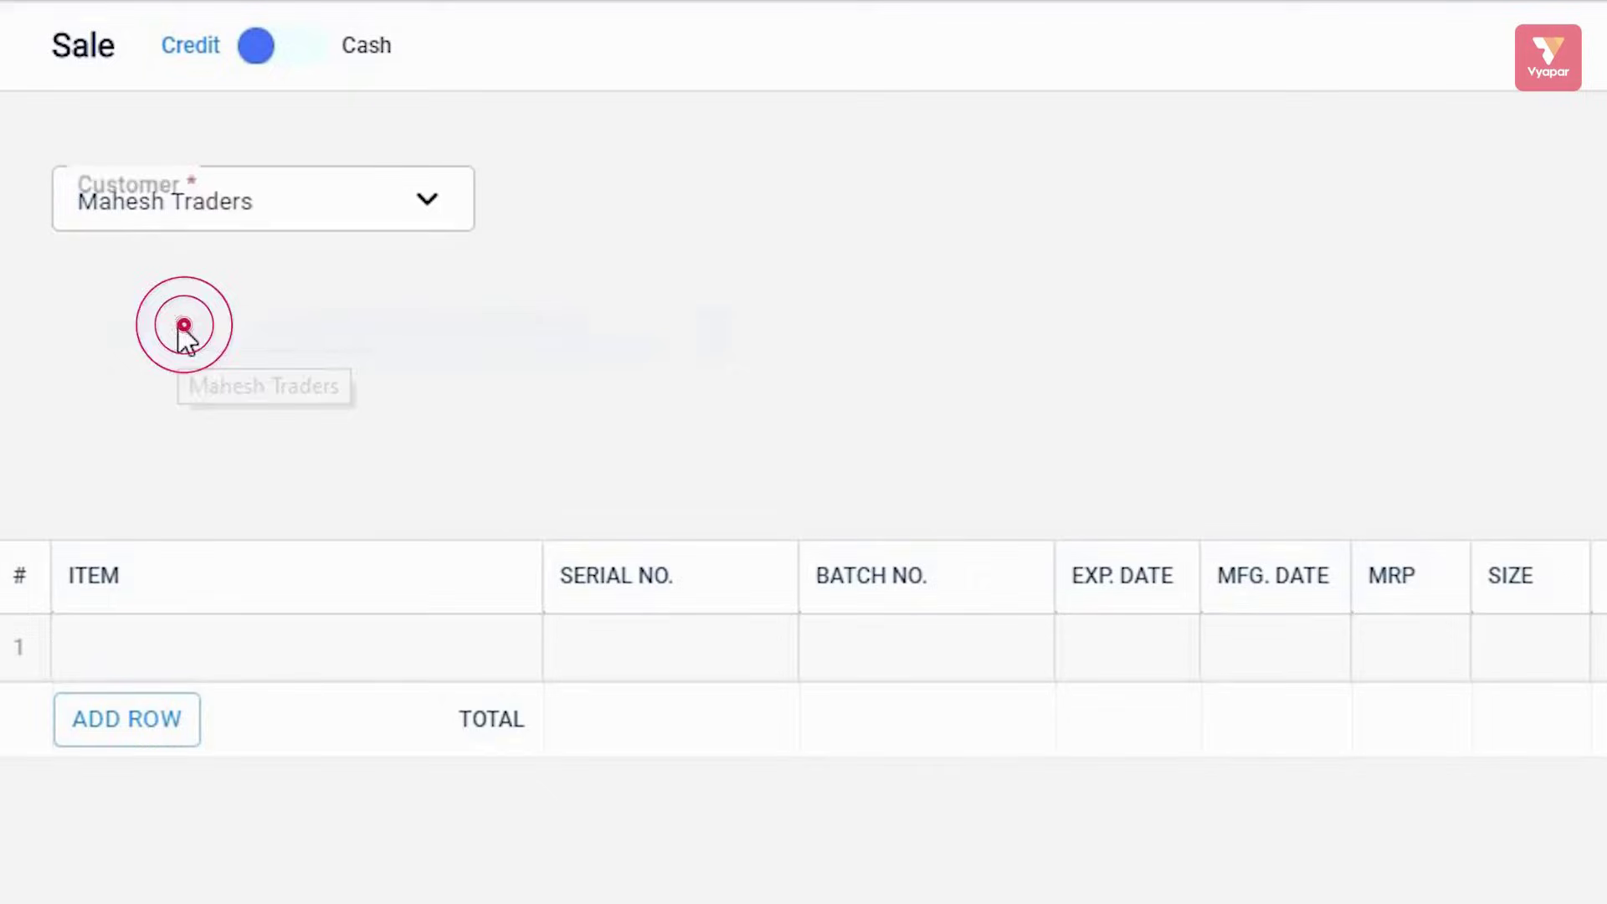
pyautogui.click(442, 209)
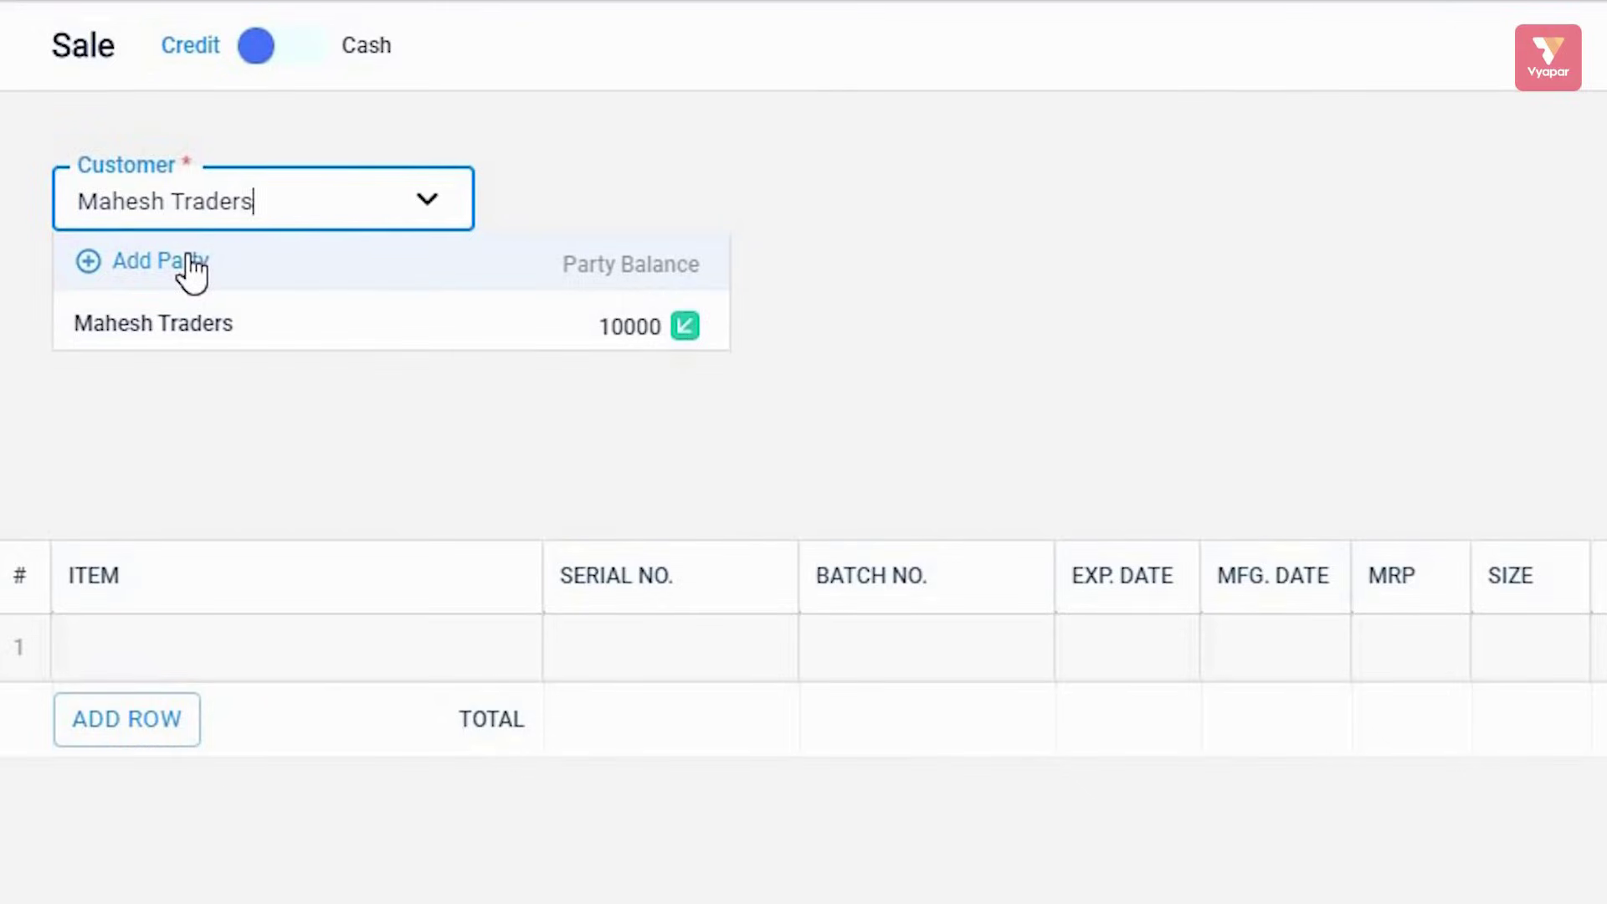
pyautogui.click(435, 421)
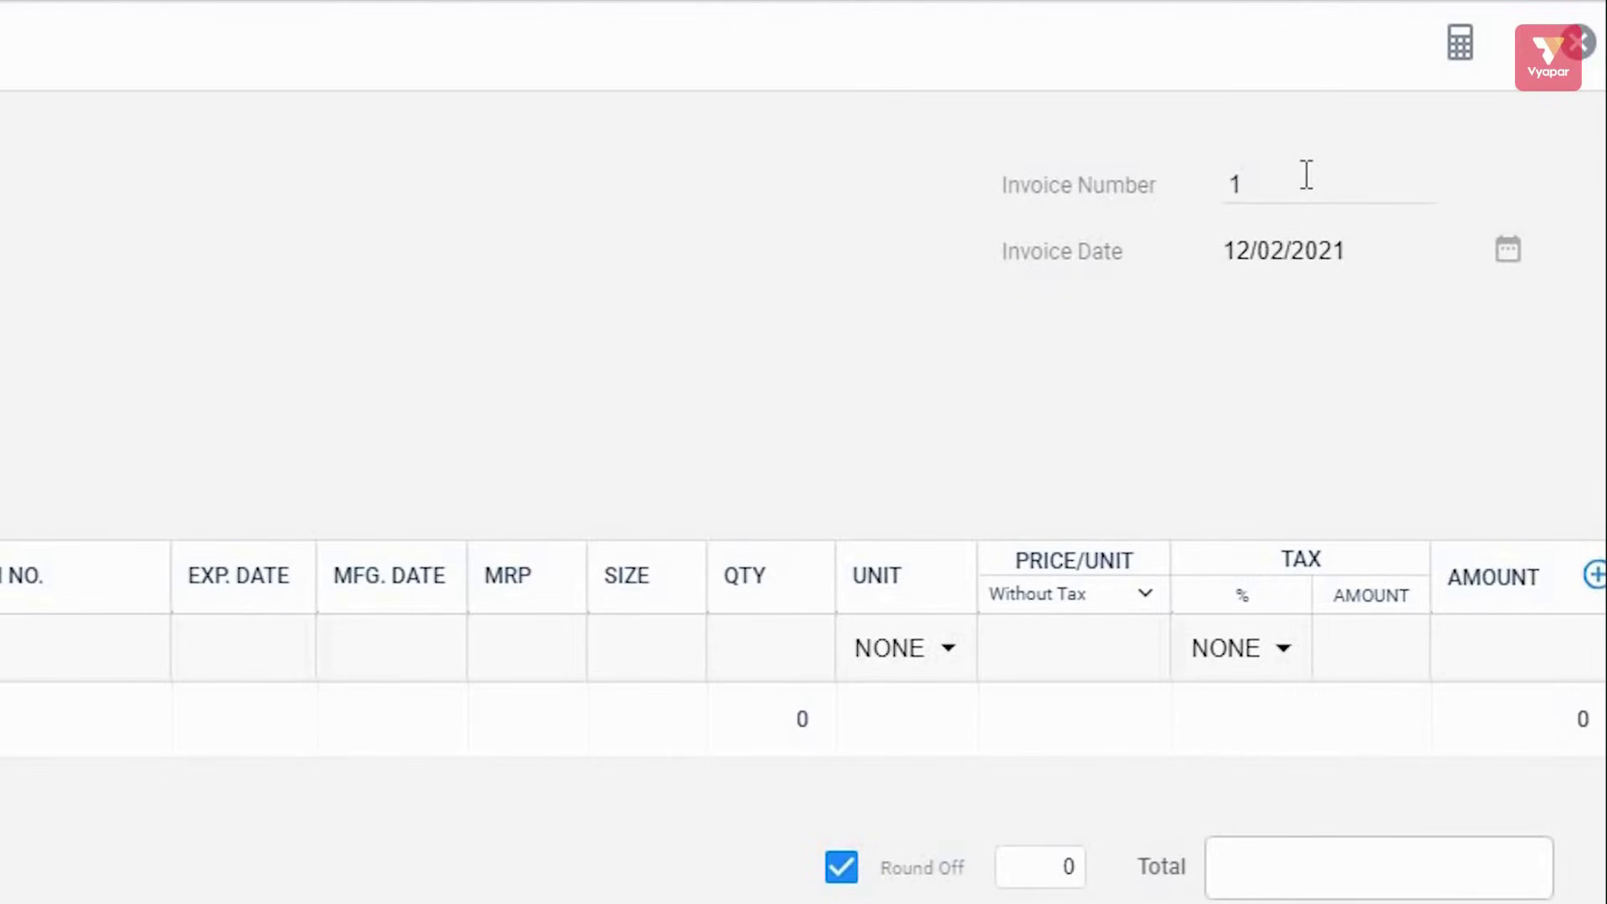
# Change the invoice number to 405, keeping the invoice date 12/02/2021
pyautogui.click(1298, 181)
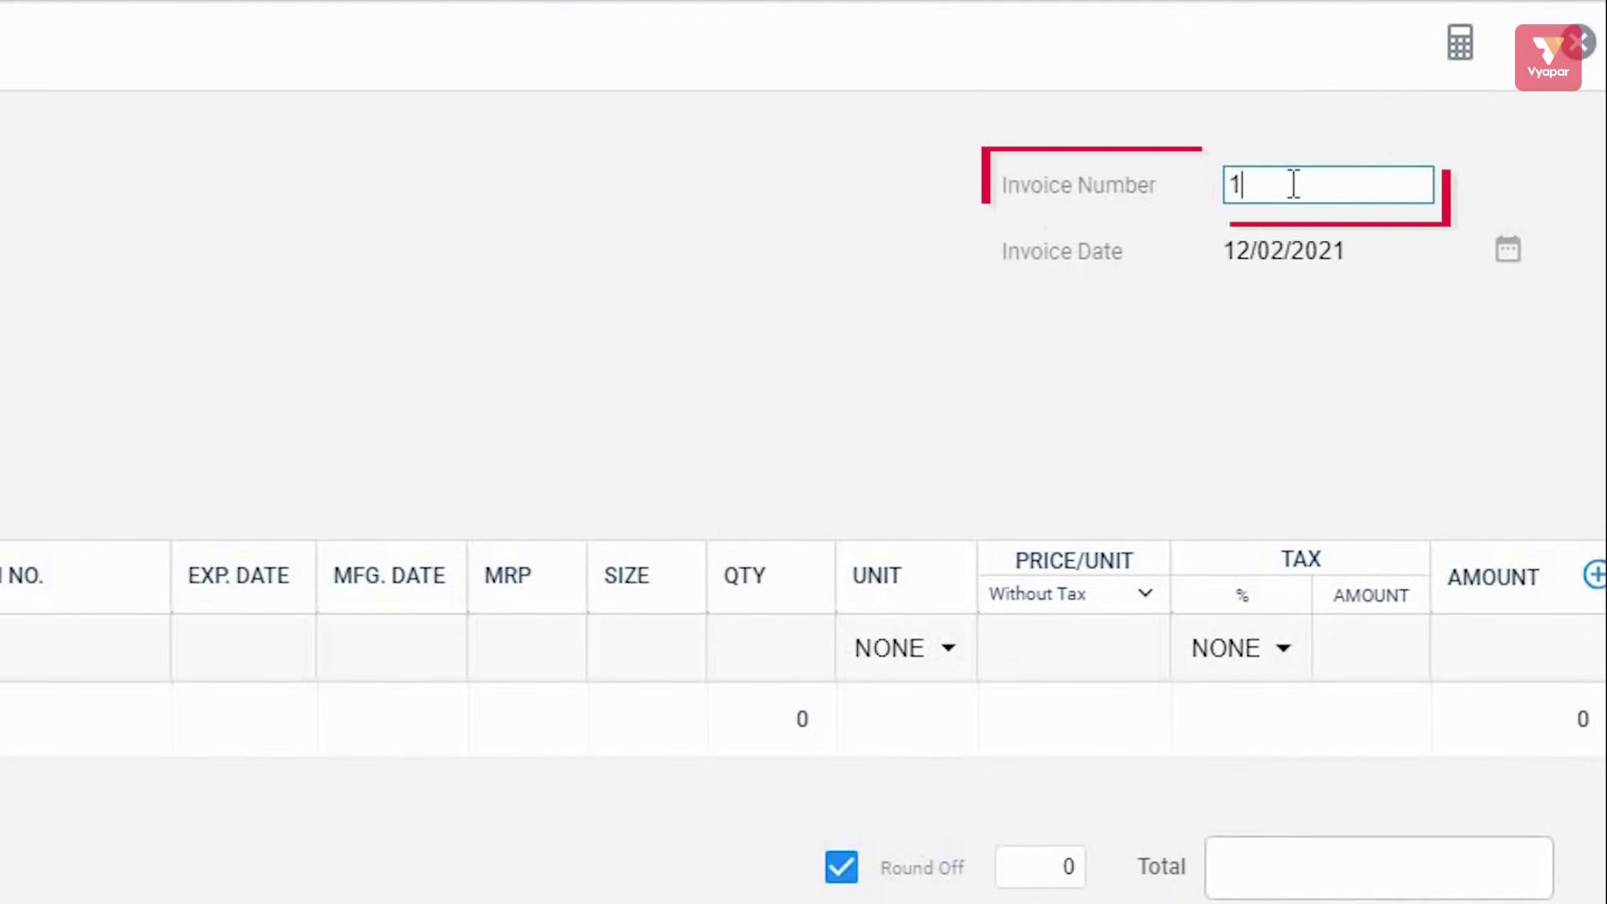
pyautogui.press('BackSpace')
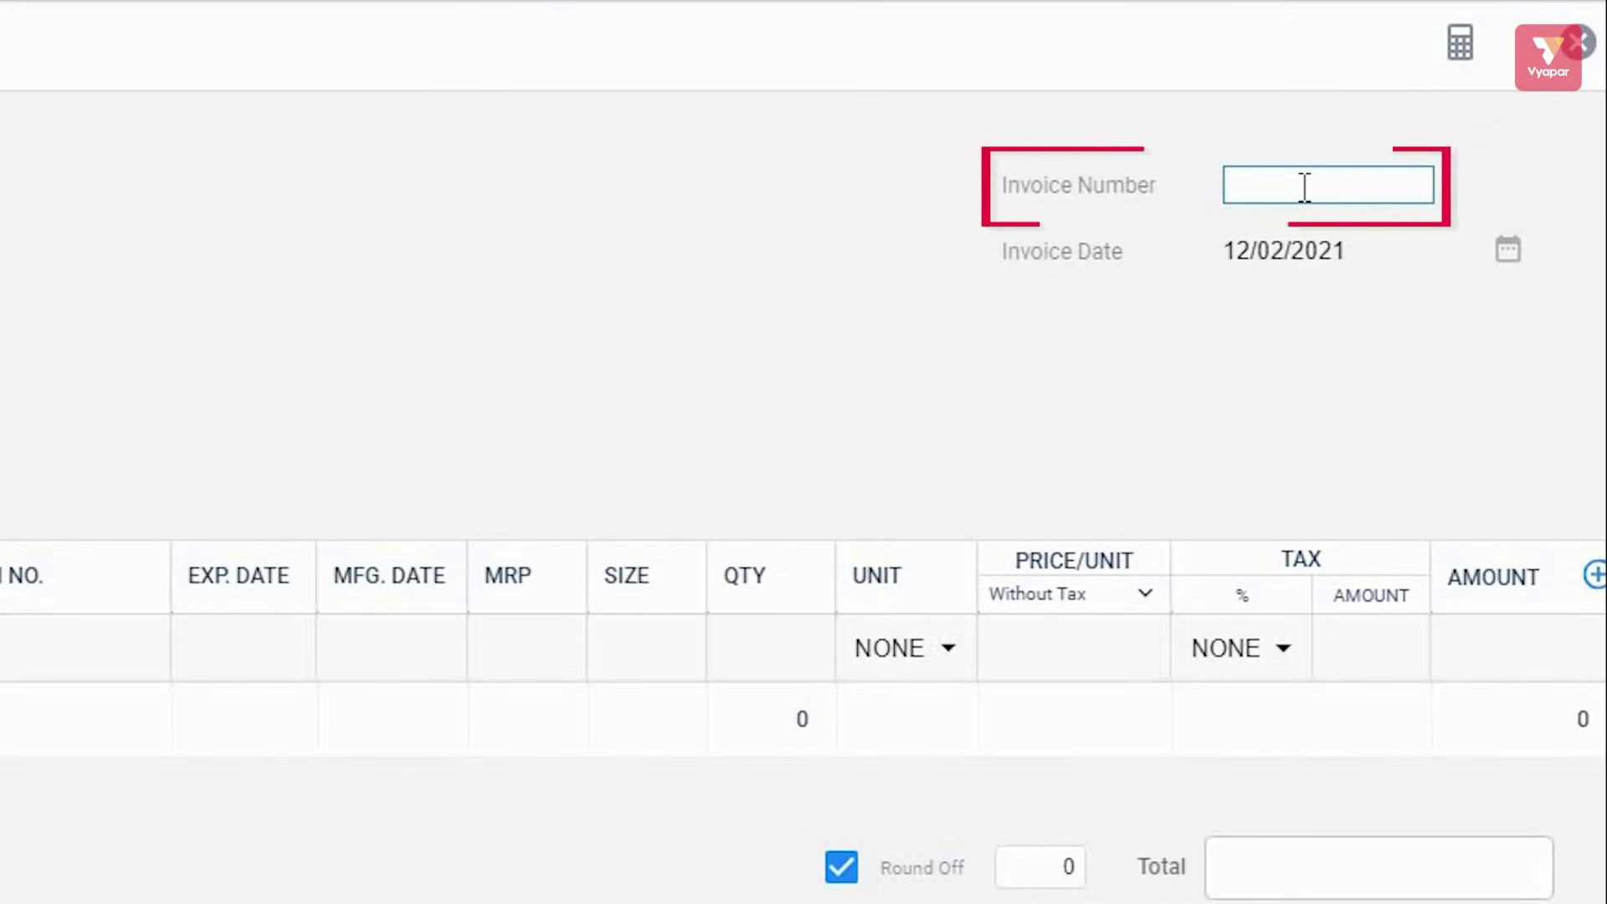
pyautogui.write('405')
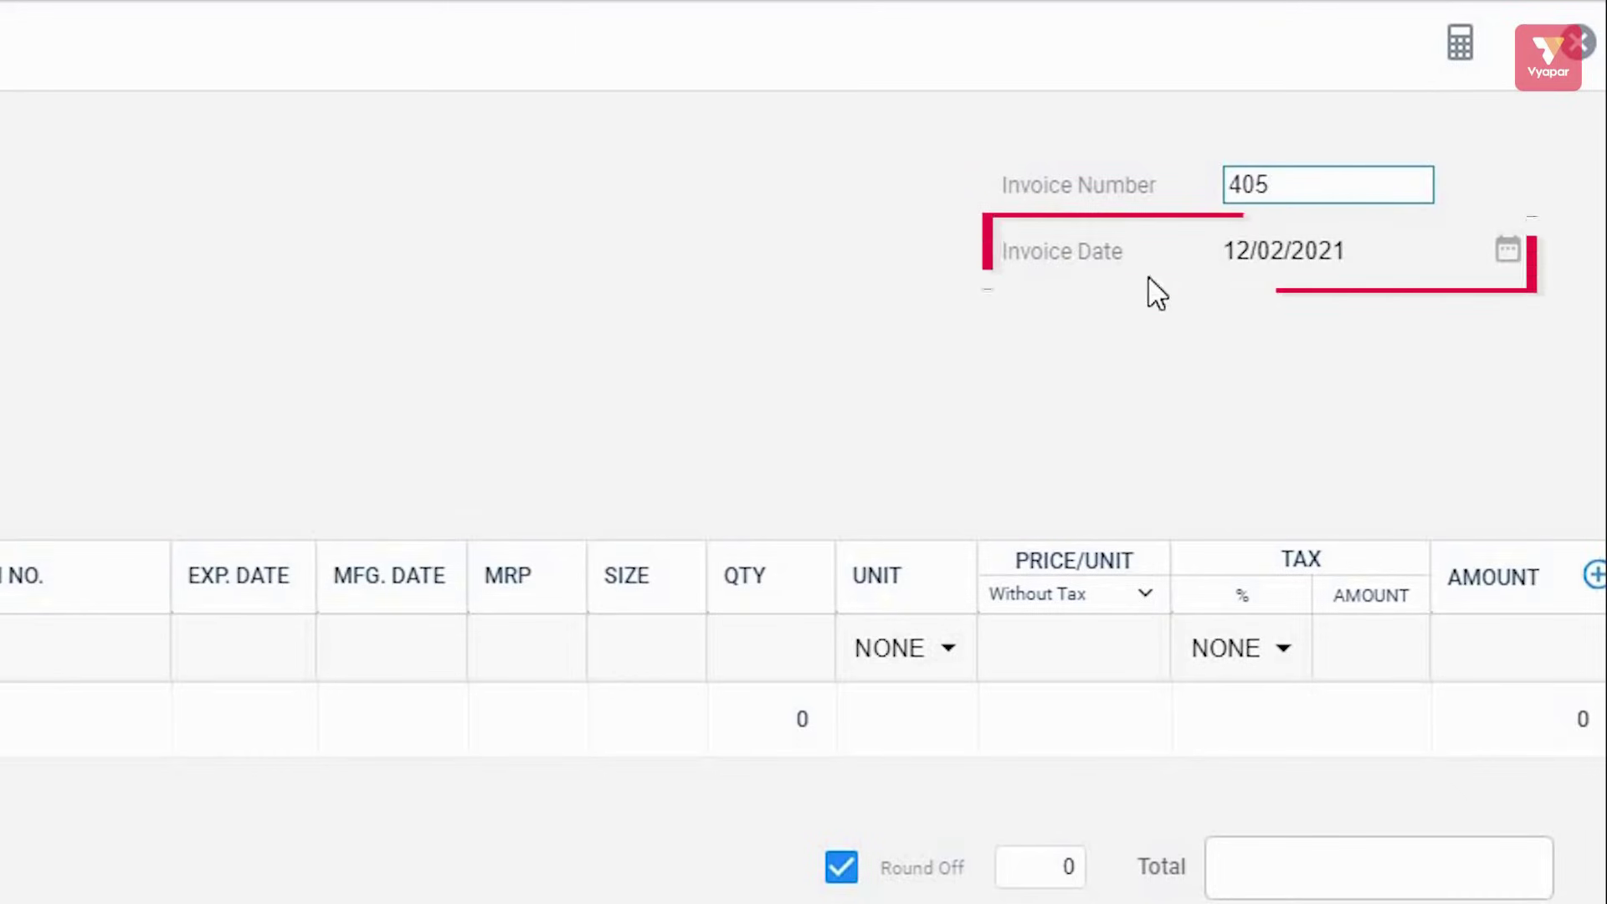
pyautogui.click(1510, 251)
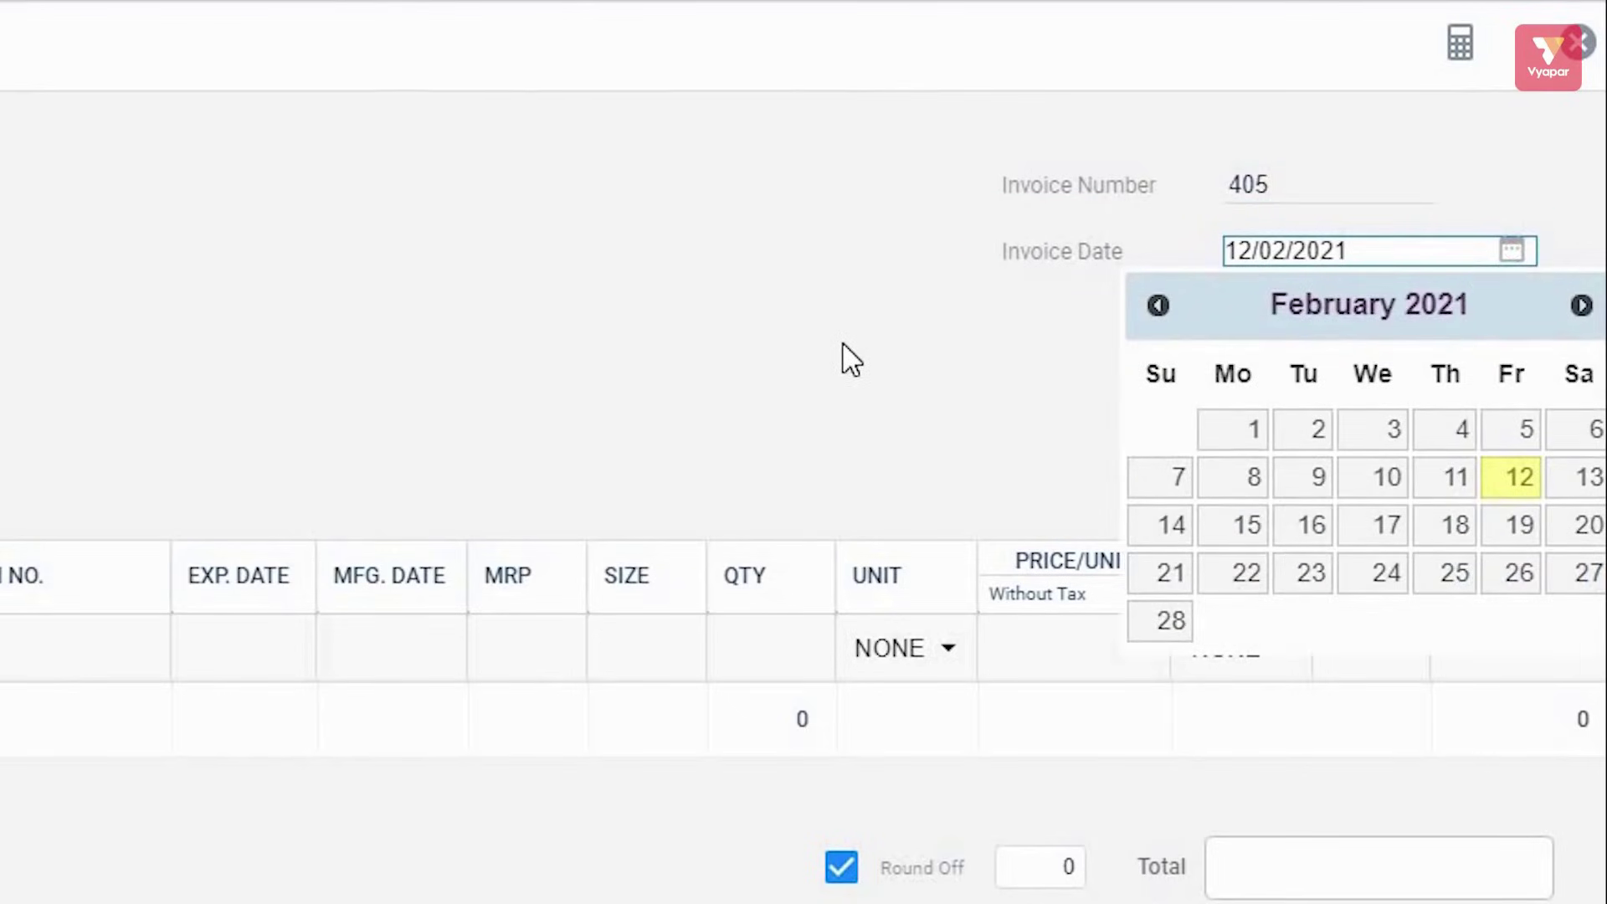
pyautogui.click(1015, 410)
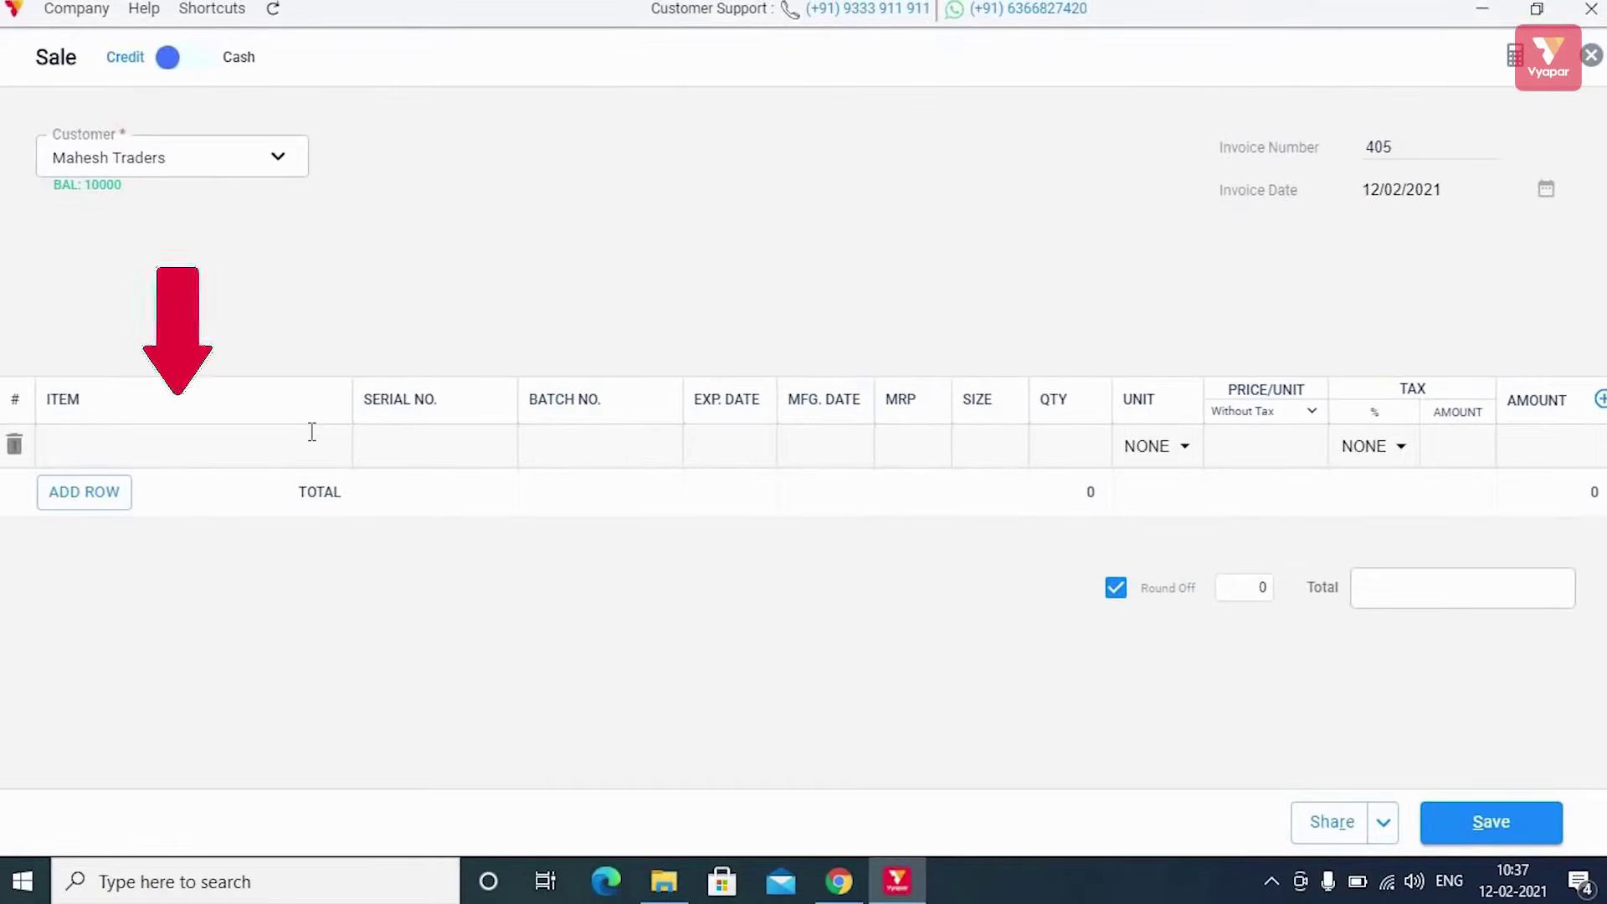
pyautogui.click(312, 431)
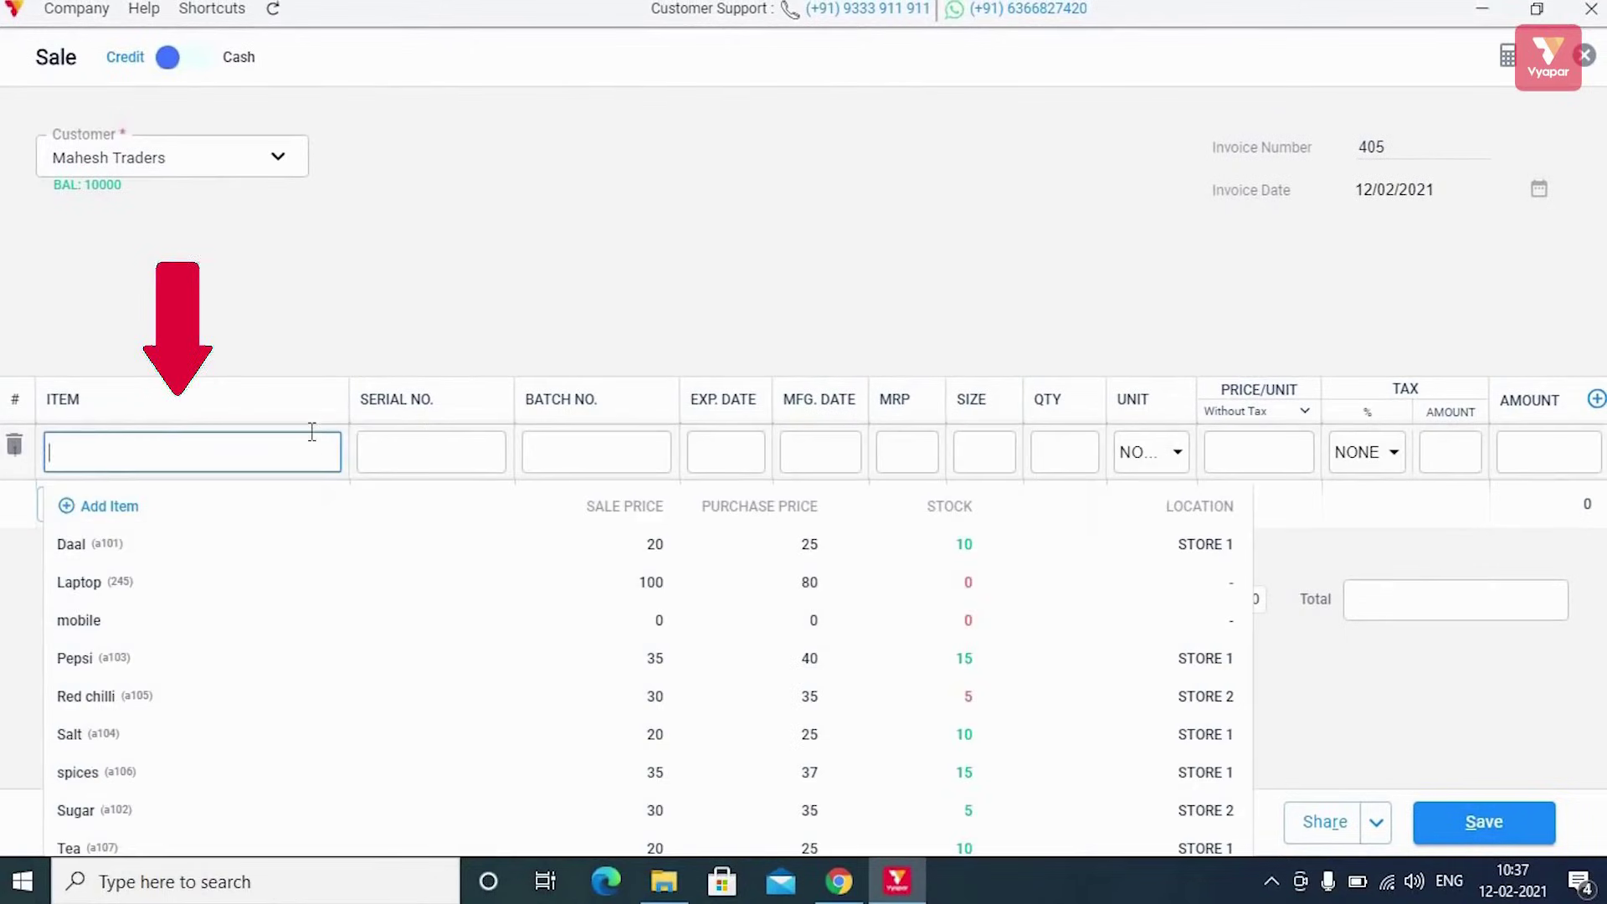
# Add 5 Daal to the first invoice row, giving a total of 100
pyautogui.click(368, 542)
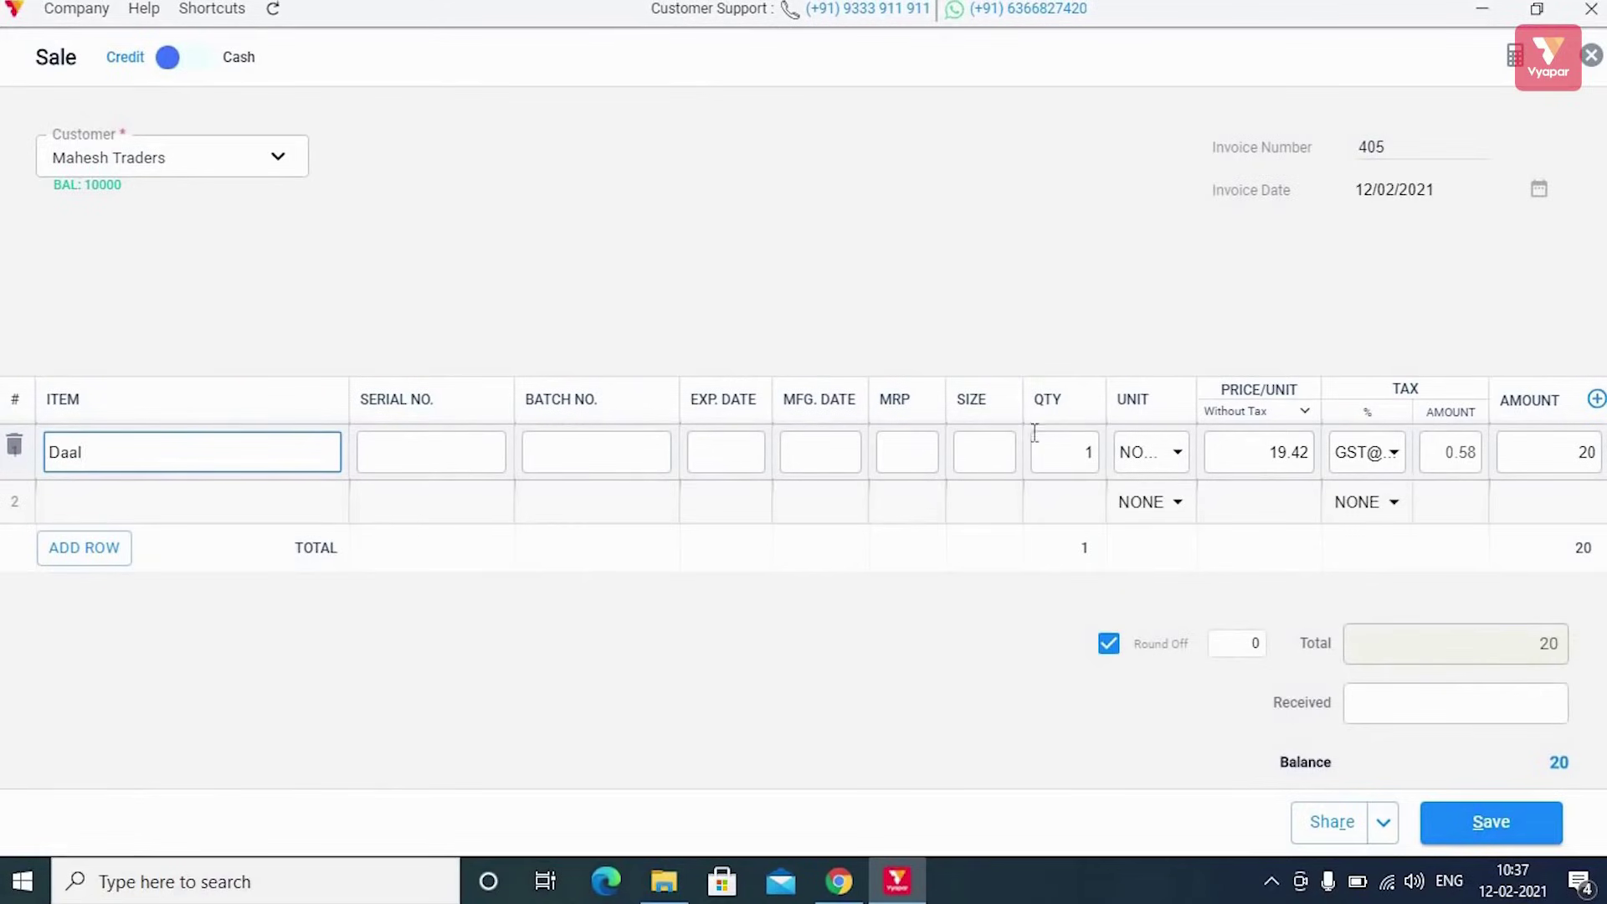
pyautogui.click(1059, 451)
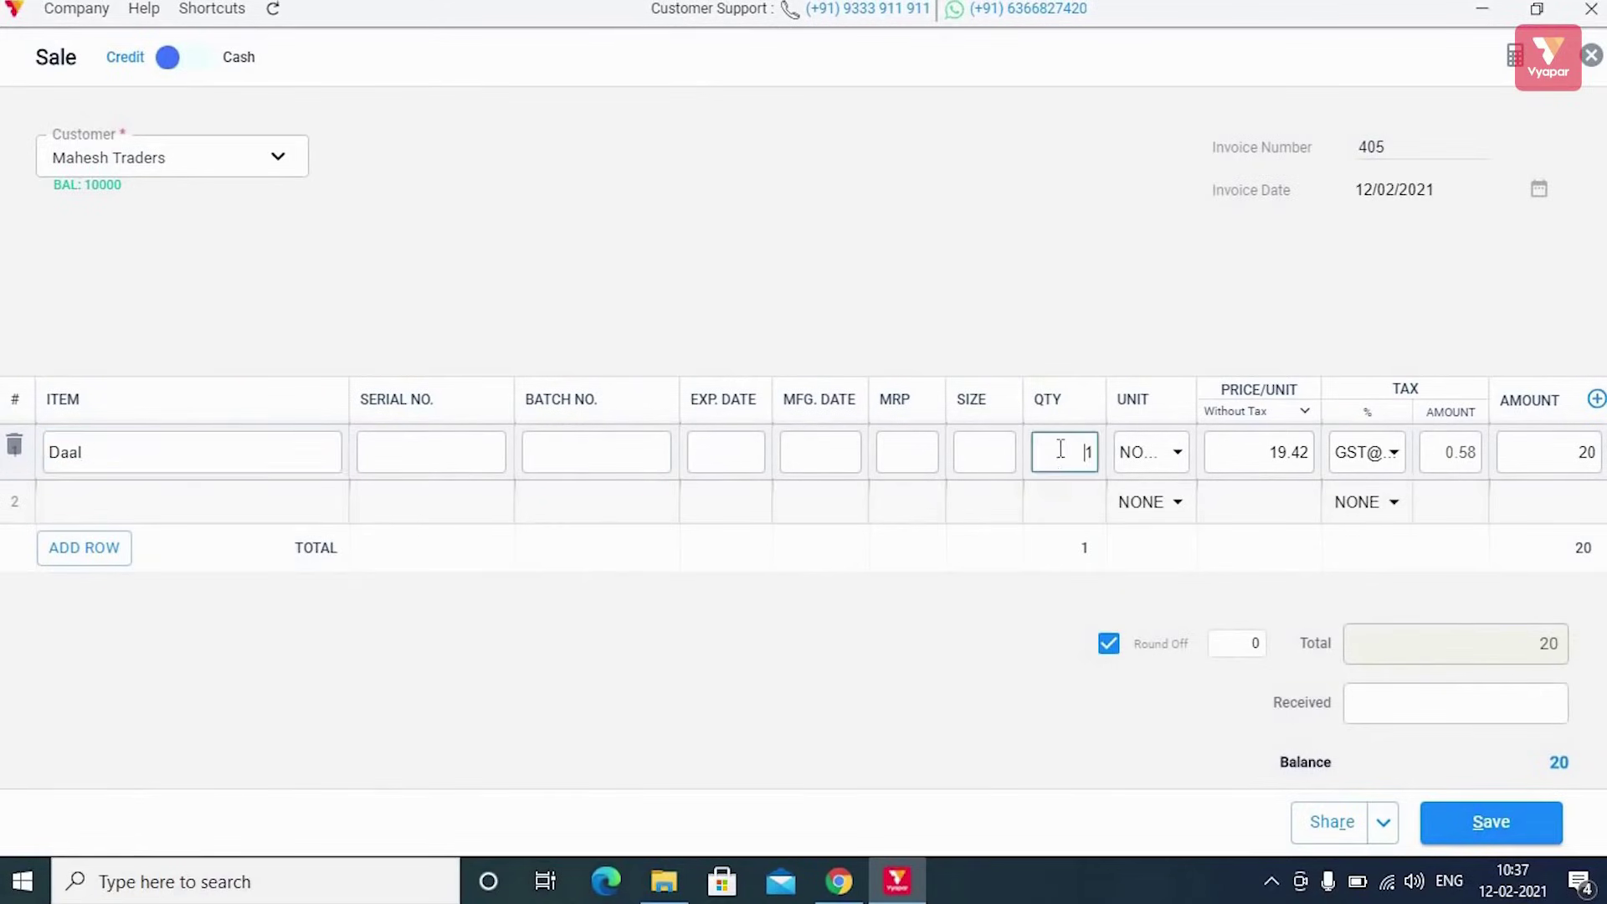
pyautogui.write('5')
pyautogui.click(1532, 454)
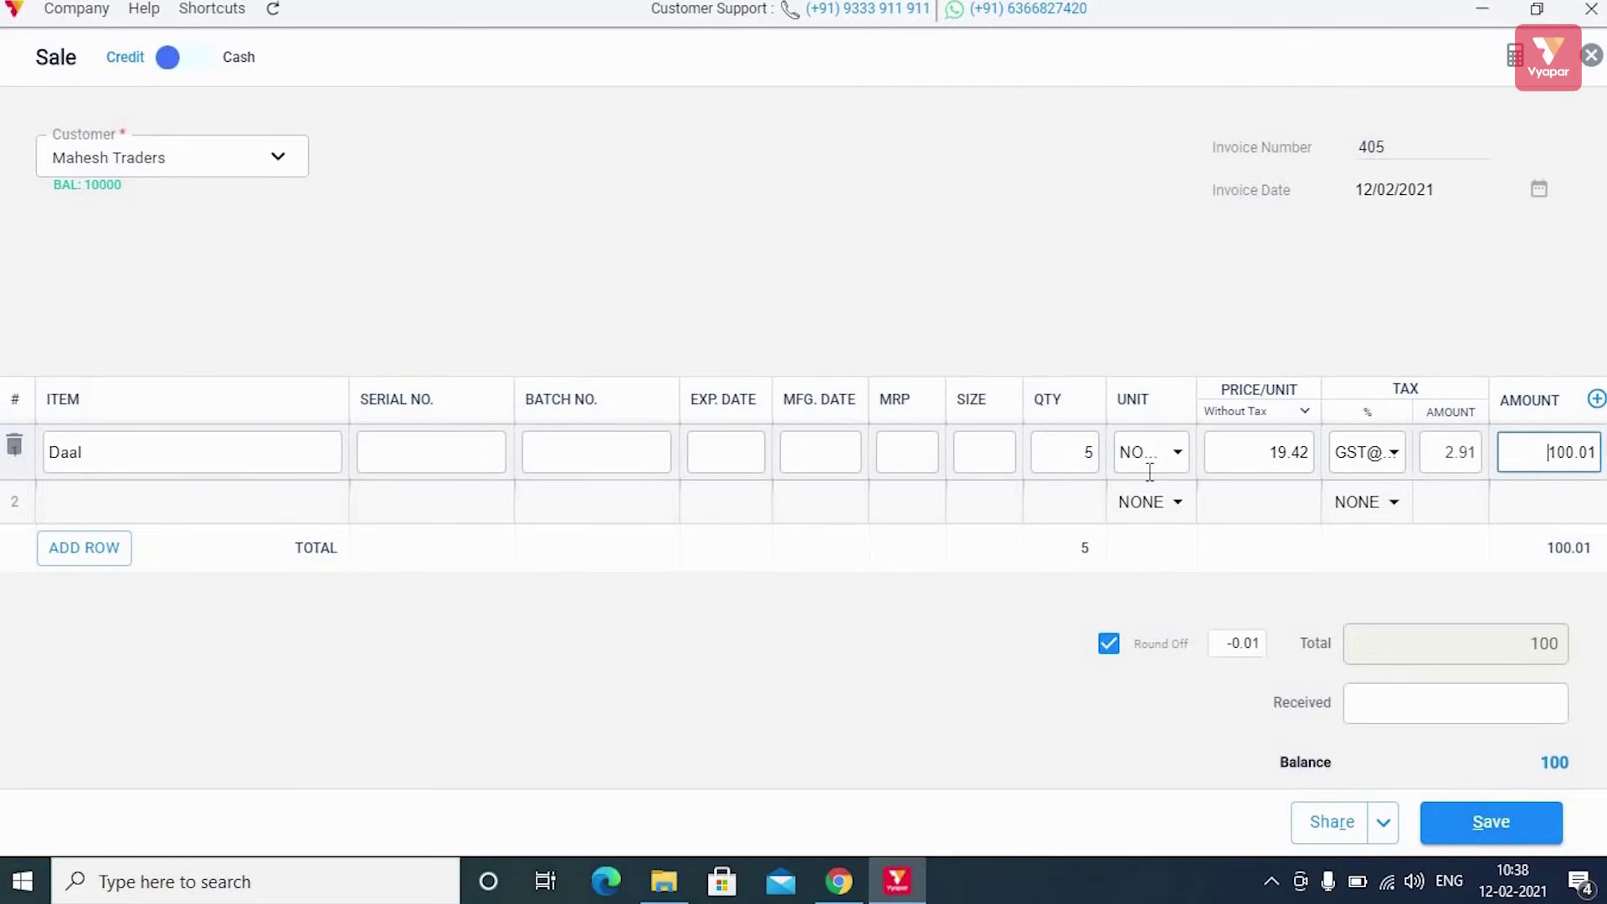
pyautogui.scroll(-1, 1160, 521)
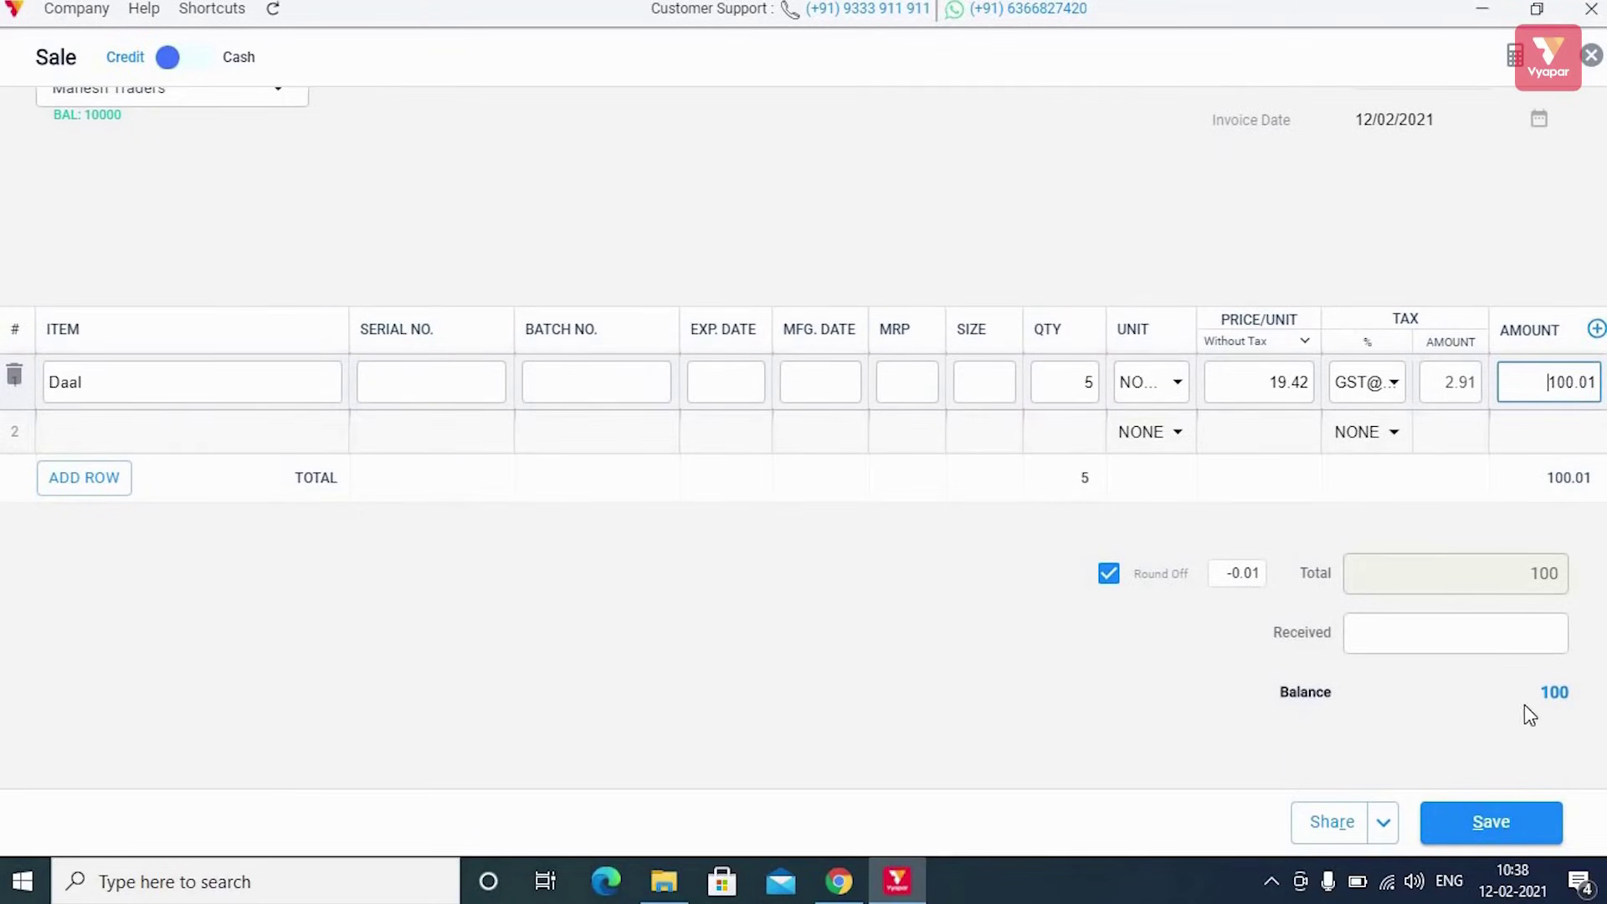
# Save the sale invoice and scroll through its preview
pyautogui.click(1456, 828)
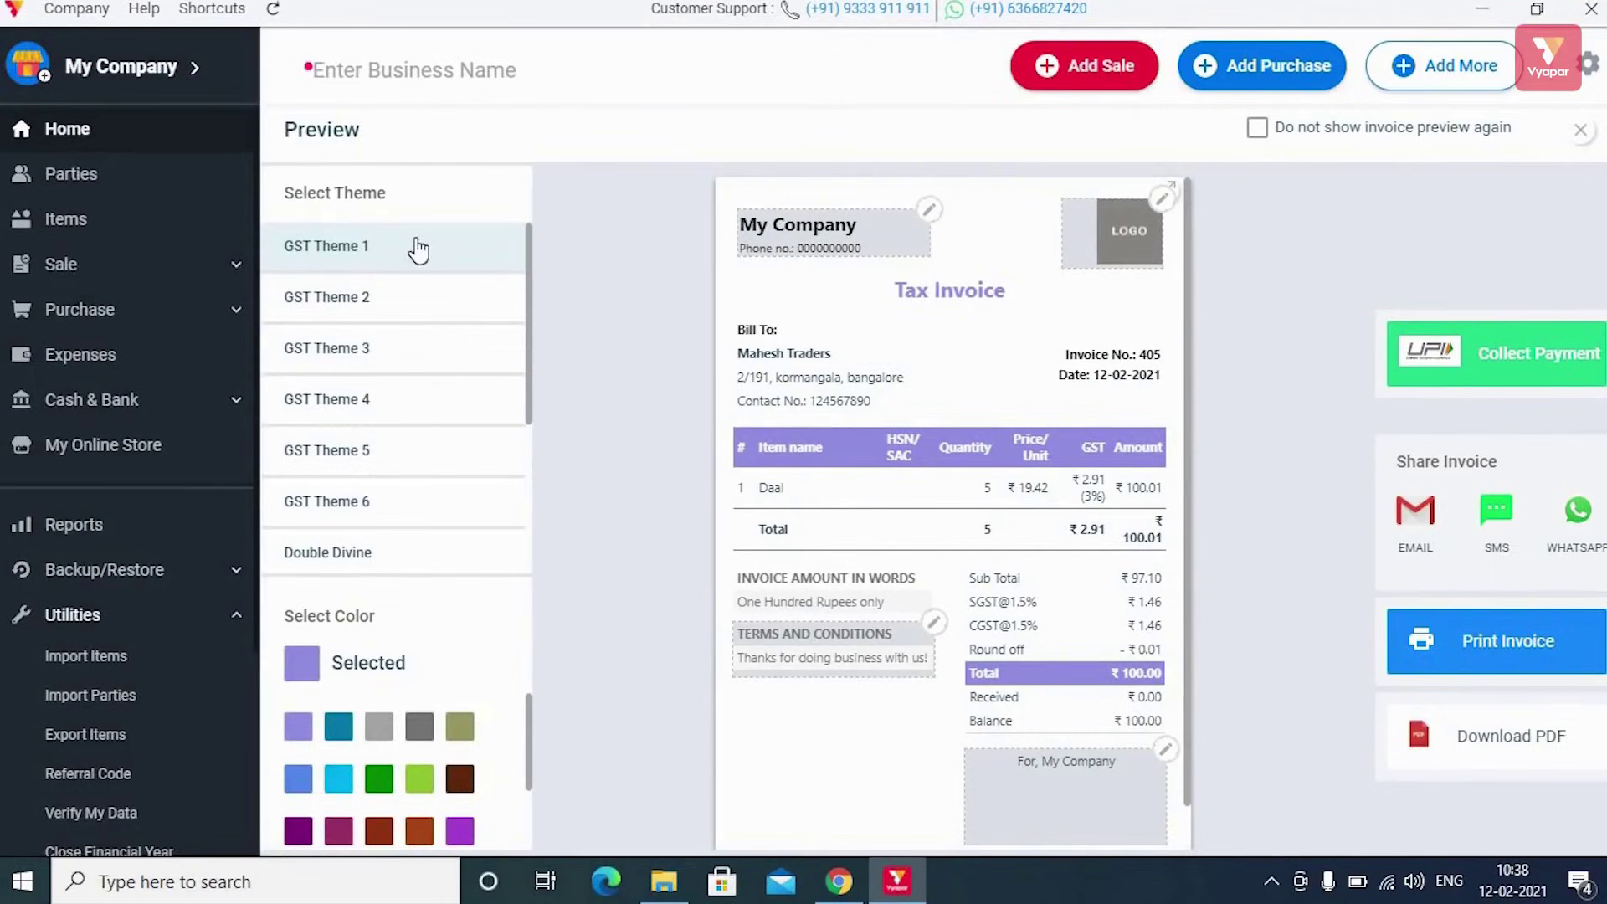
pyautogui.scroll(-5, 442, 383)
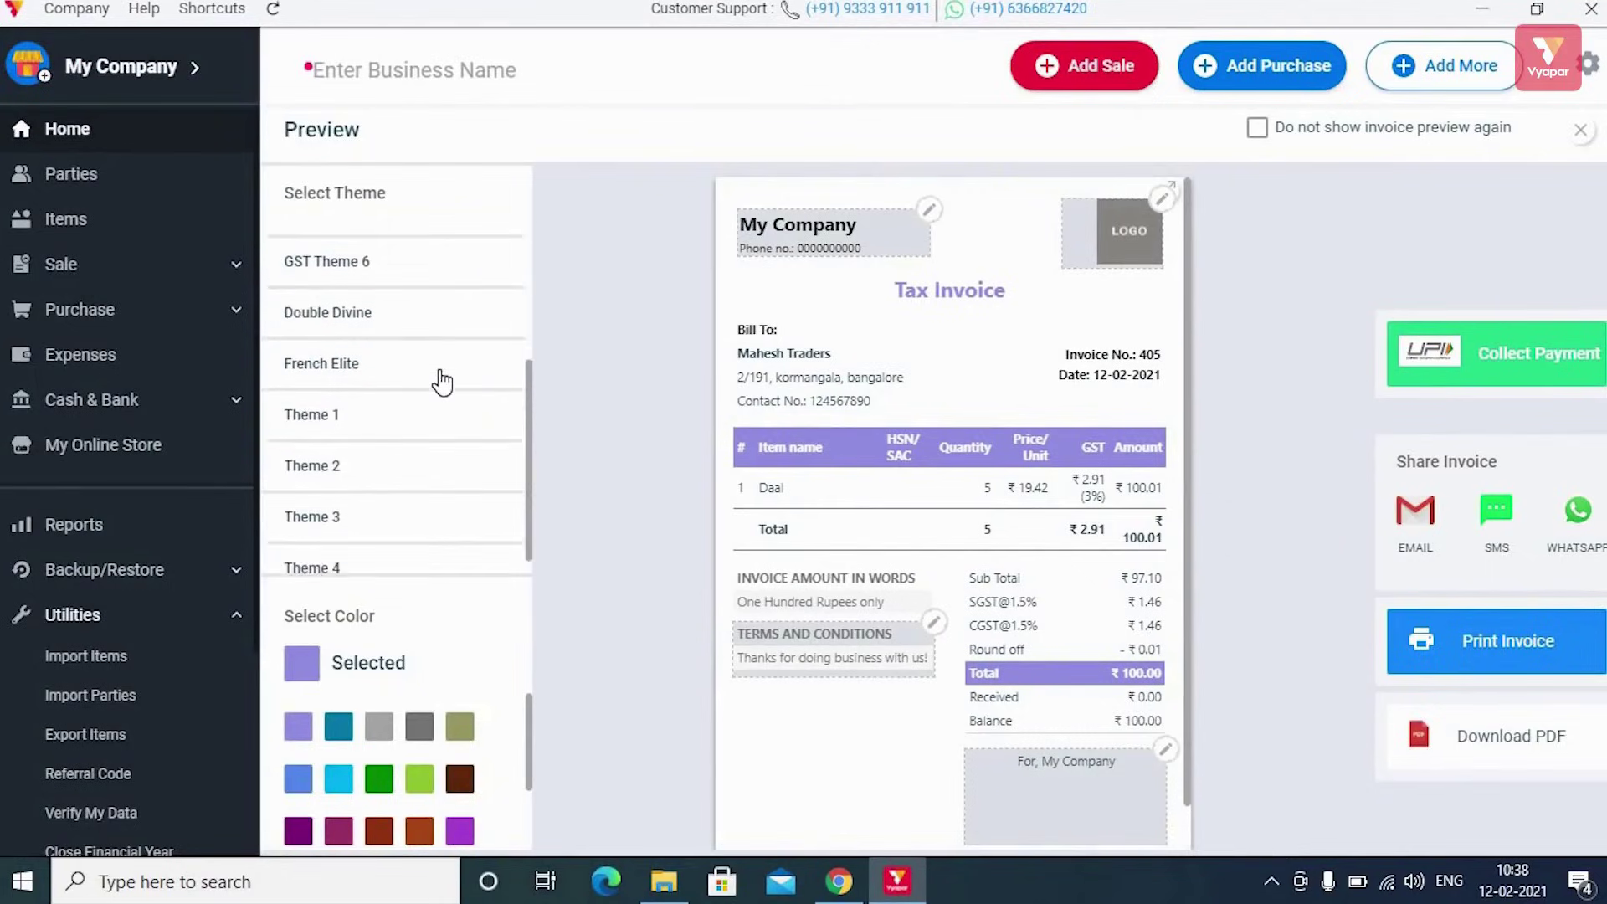
pyautogui.scroll(5, 442, 383)
pyautogui.scroll(-5, 442, 383)
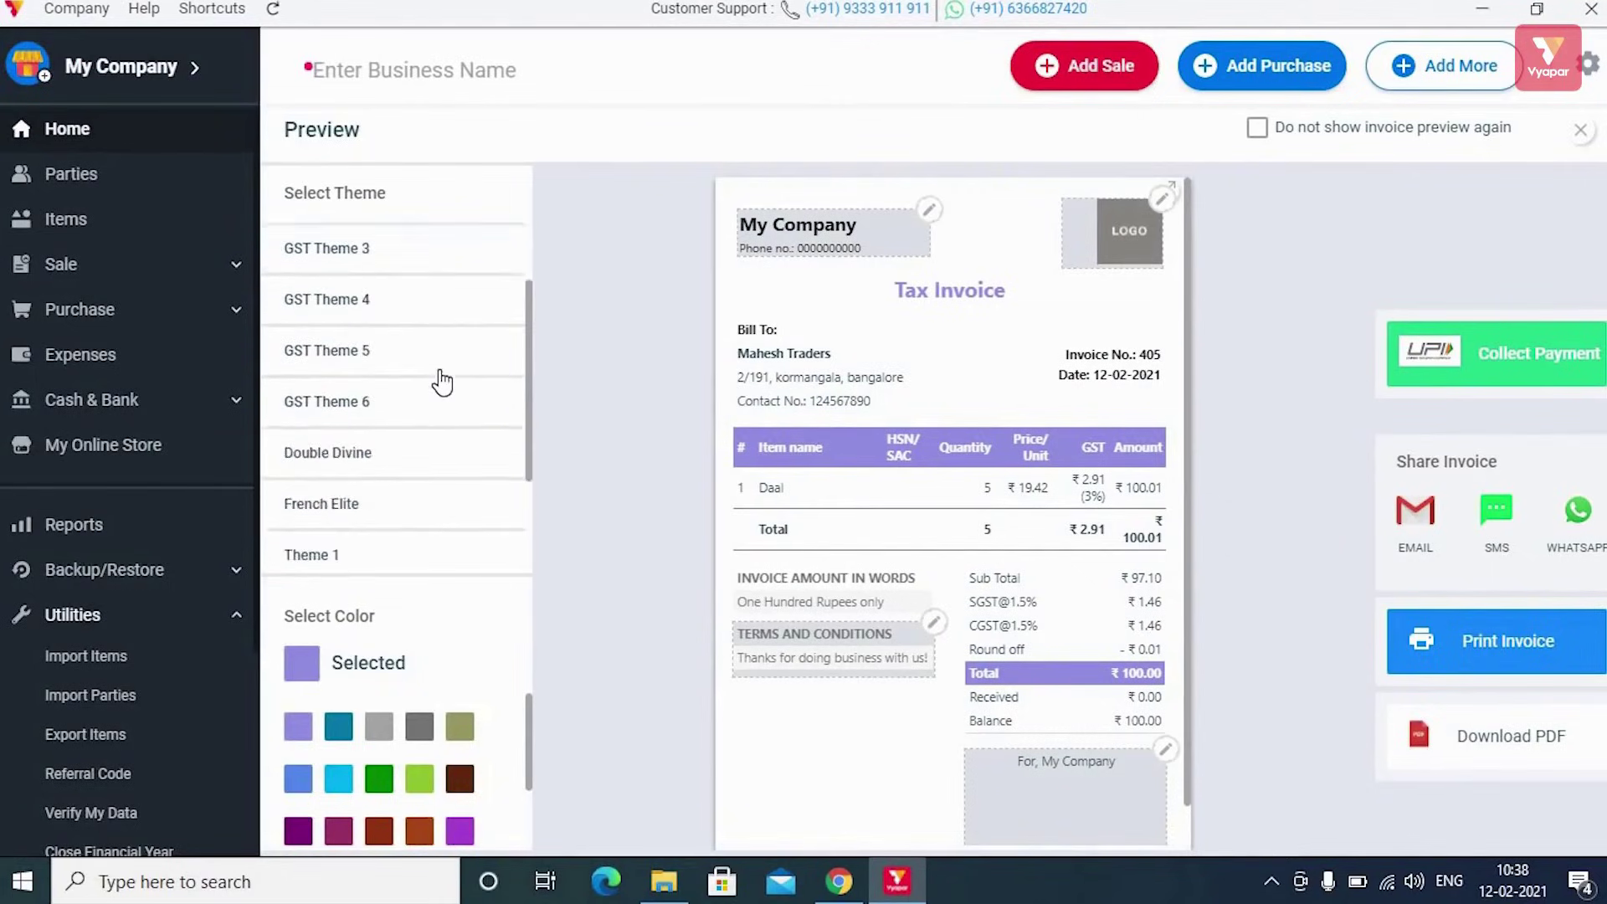
pyautogui.scroll(5, 443, 383)
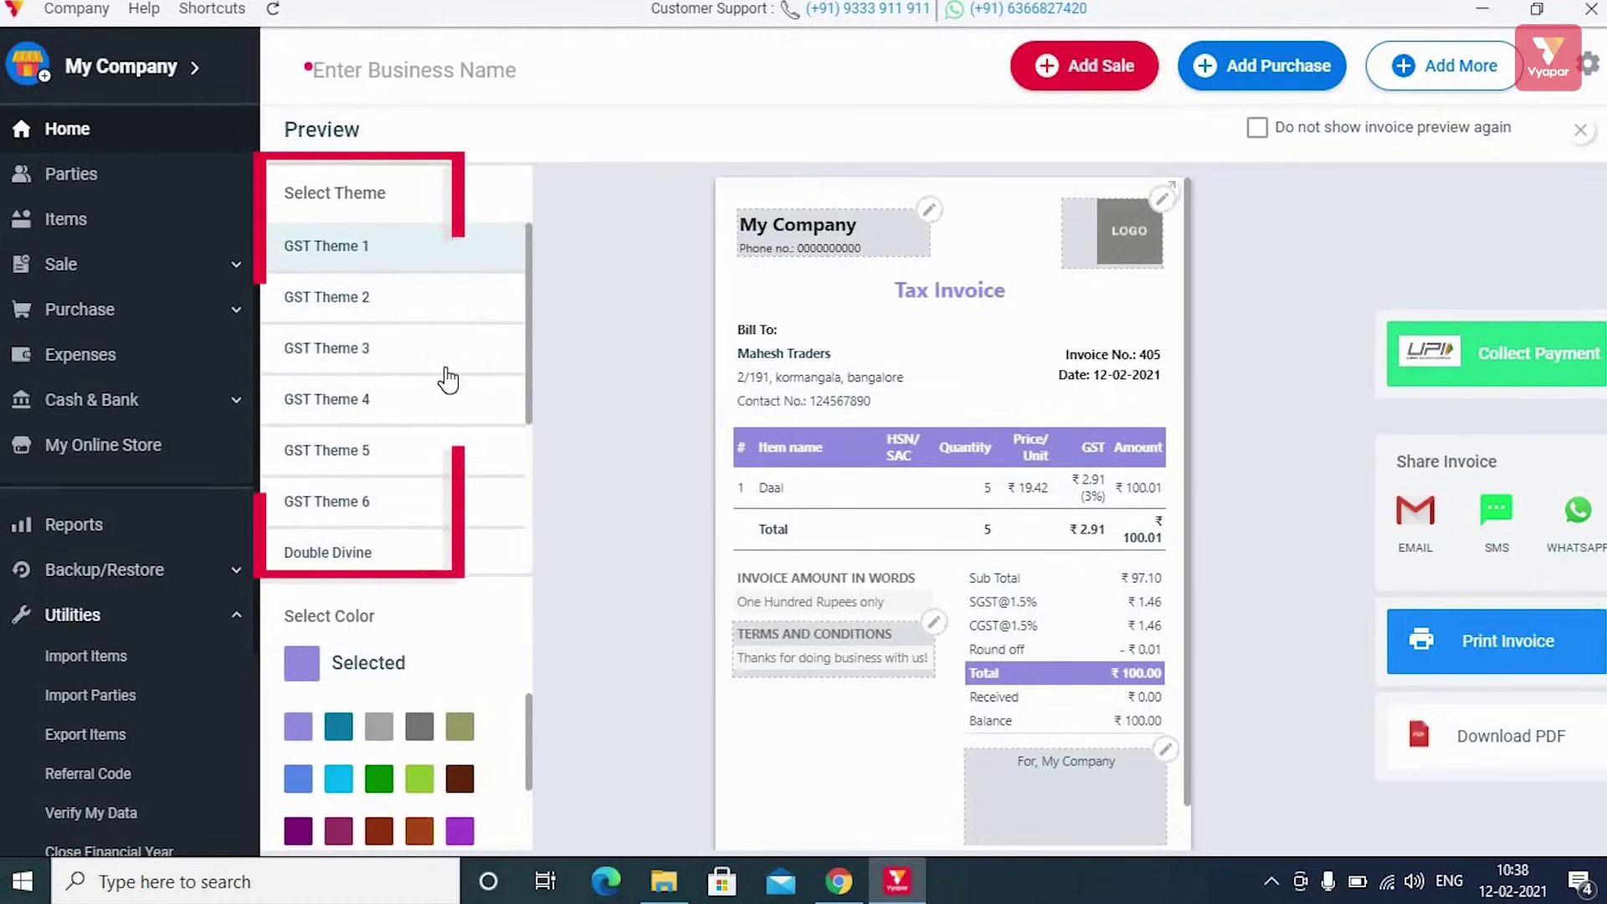
# Try GST Themes 2–4 and French Elite, apply Double Divine, and close the preview
pyautogui.click(366, 297)
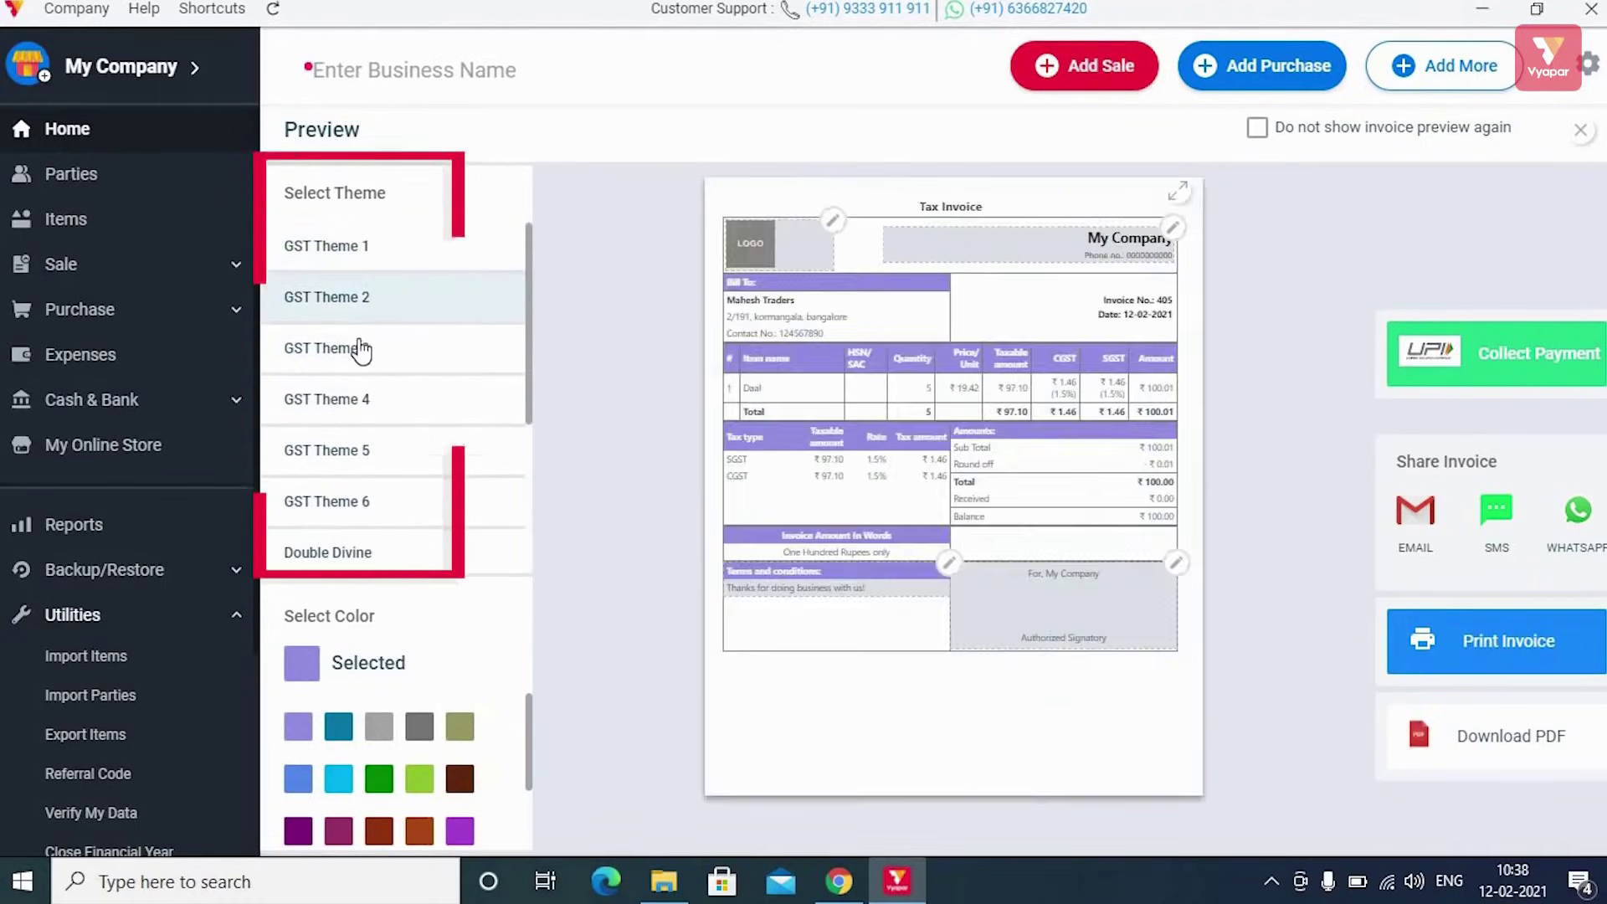
pyautogui.click(362, 349)
pyautogui.click(410, 399)
pyautogui.scroll(-1, 413, 472)
pyautogui.scroll(-3, 412, 471)
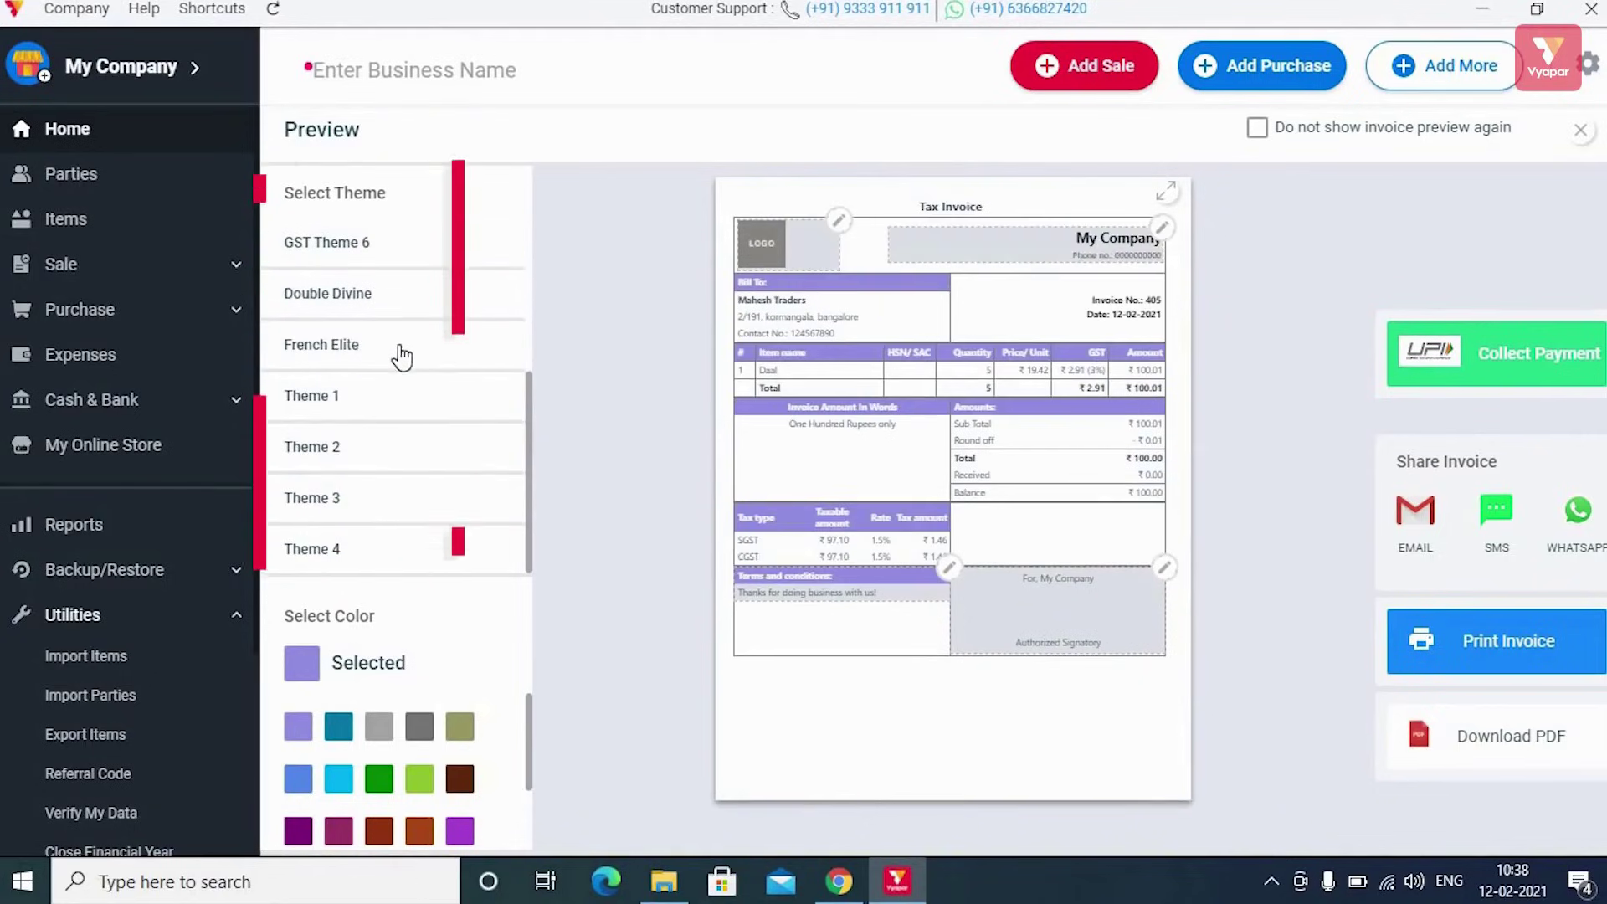
pyautogui.click(402, 350)
pyautogui.click(406, 308)
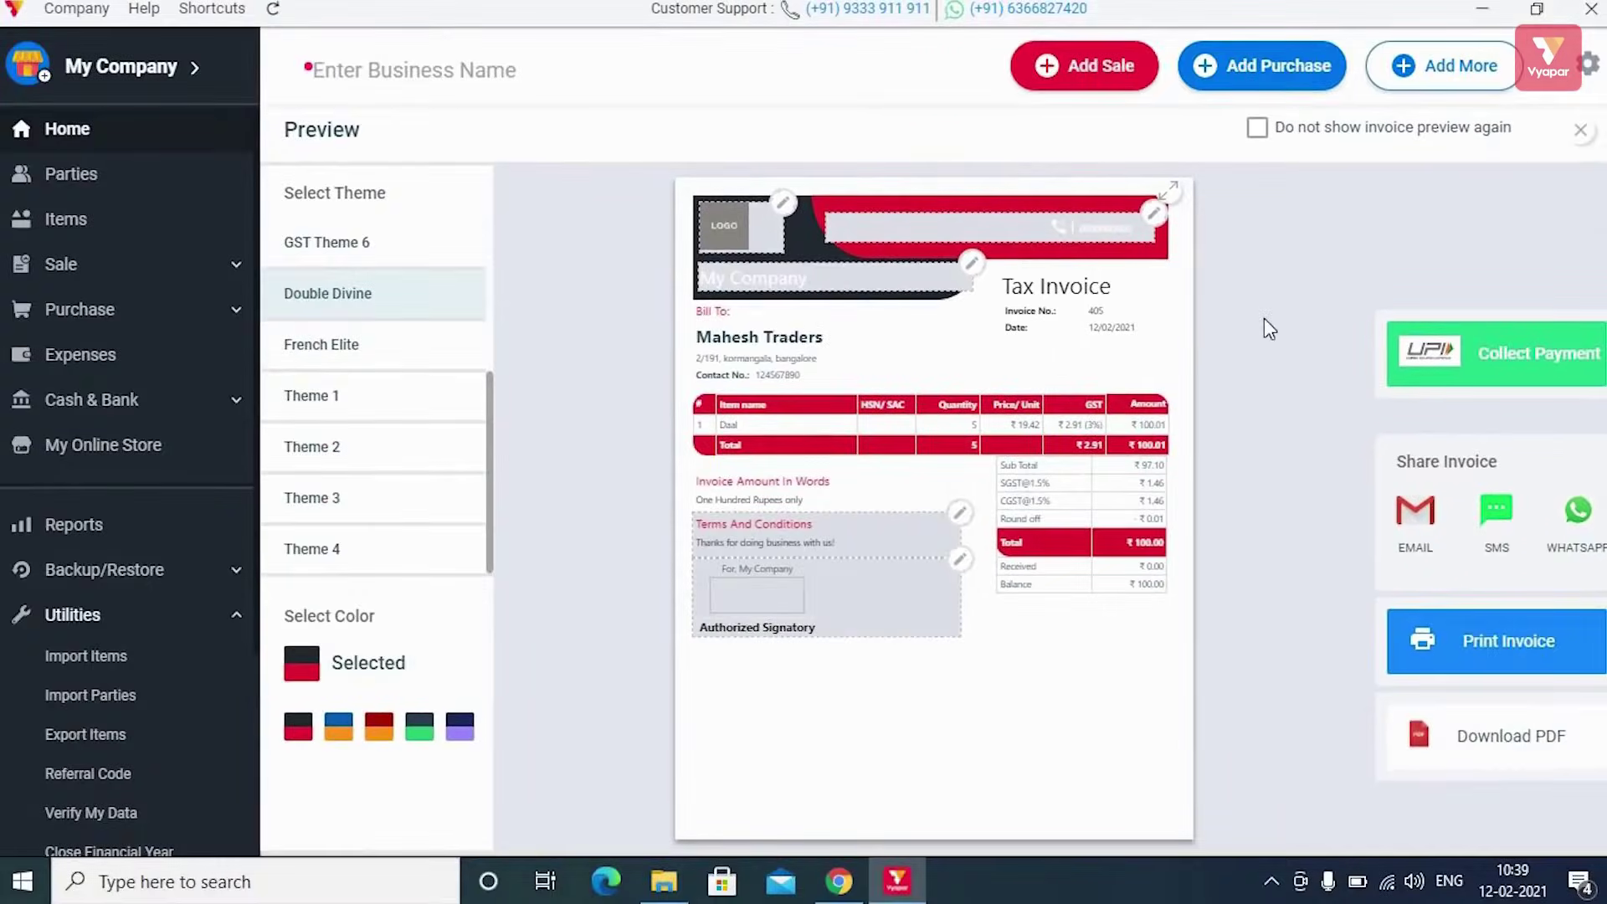
pyautogui.click(1580, 131)
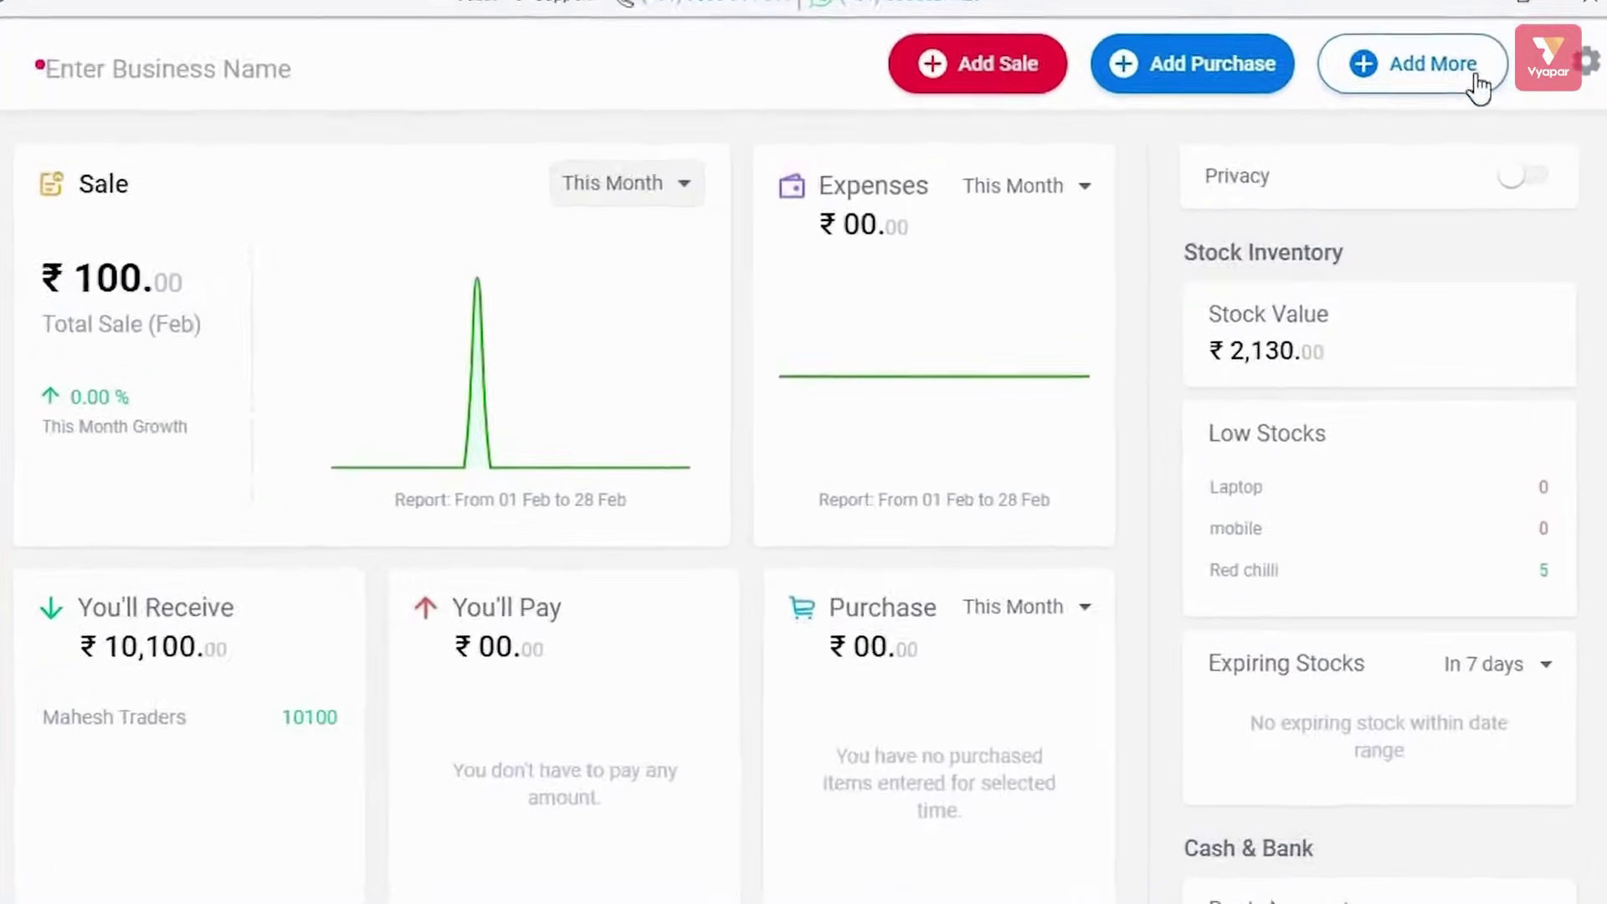
pyautogui.click(1461, 75)
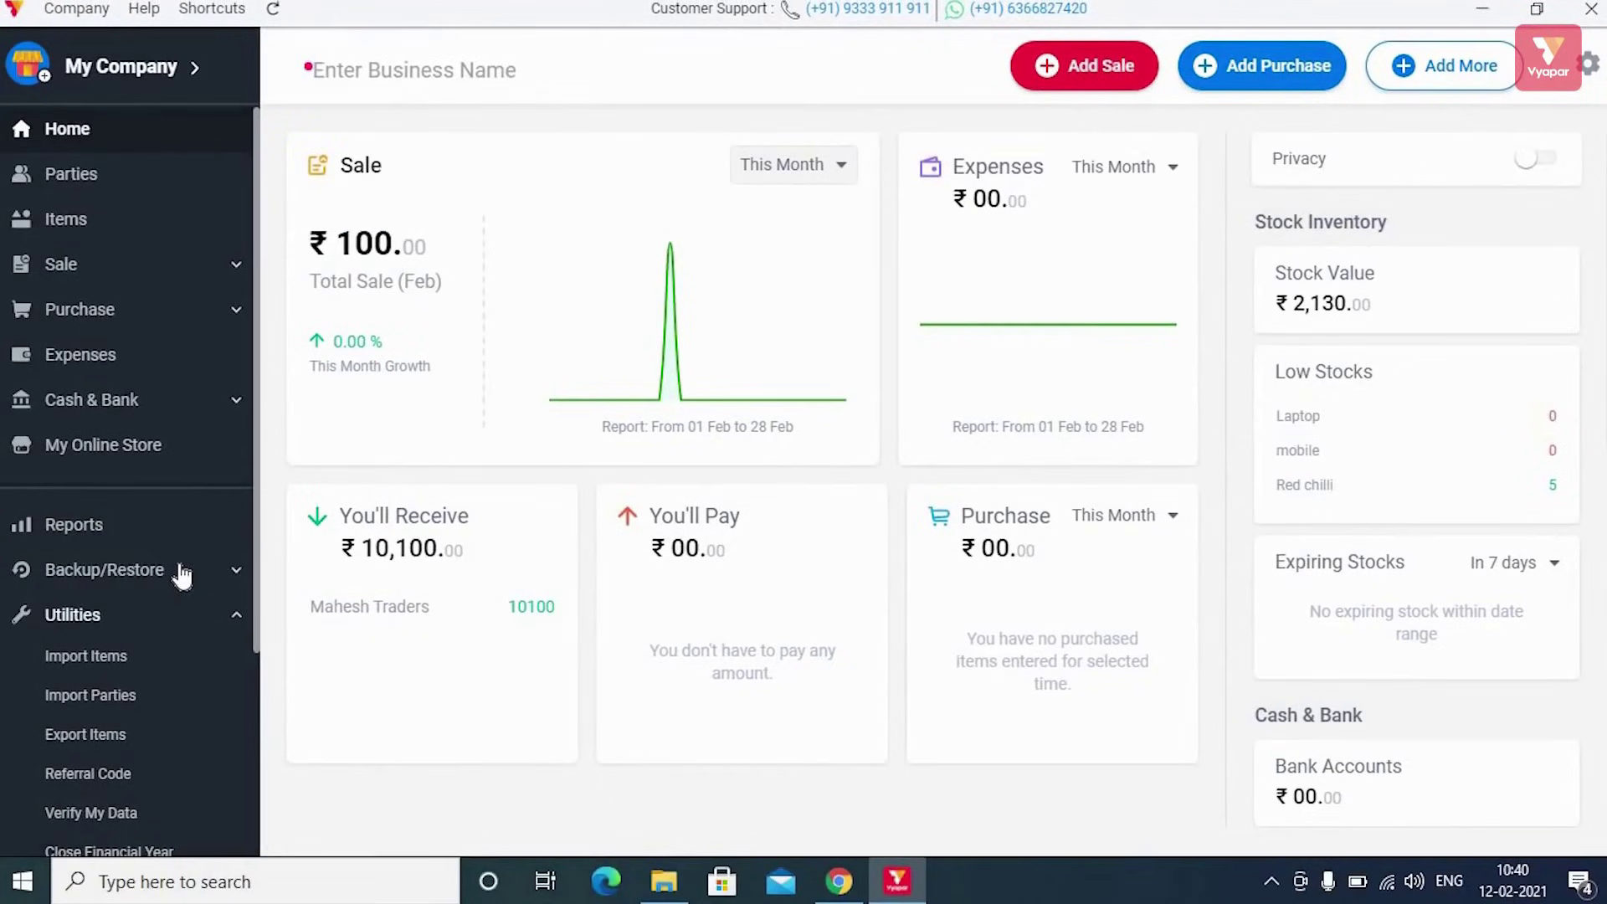
pyautogui.scroll(-3, 190, 575)
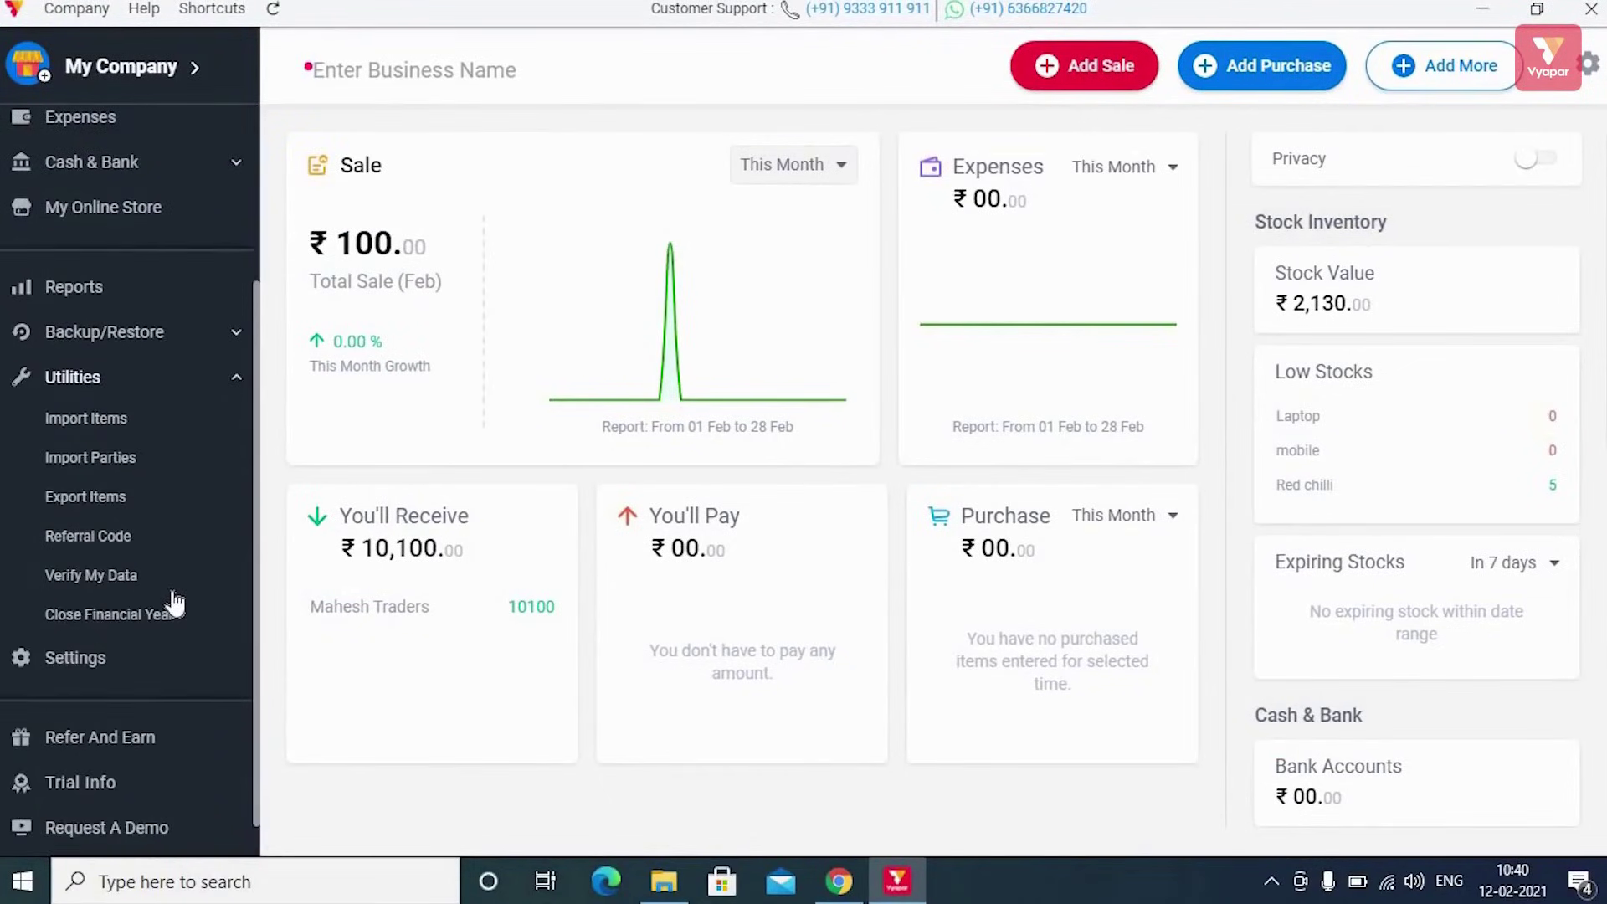
pyautogui.scroll(-1, 174, 602)
pyautogui.scroll(4, 174, 602)
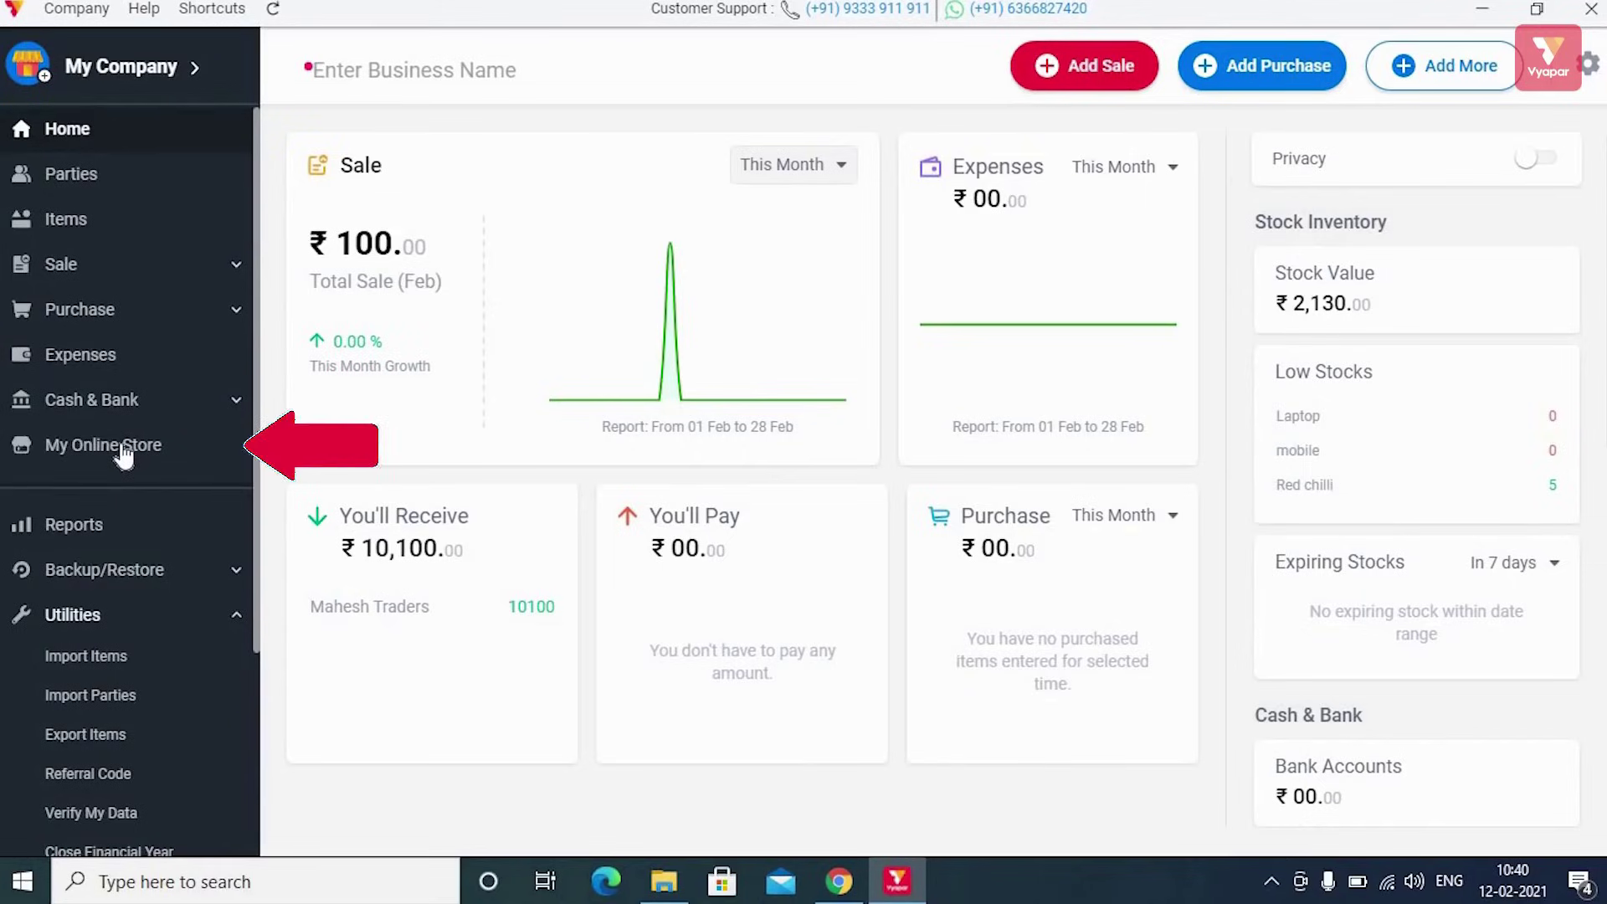
# Start creating an online store and tick Daal, Laptop and mobile for it
pyautogui.click(124, 452)
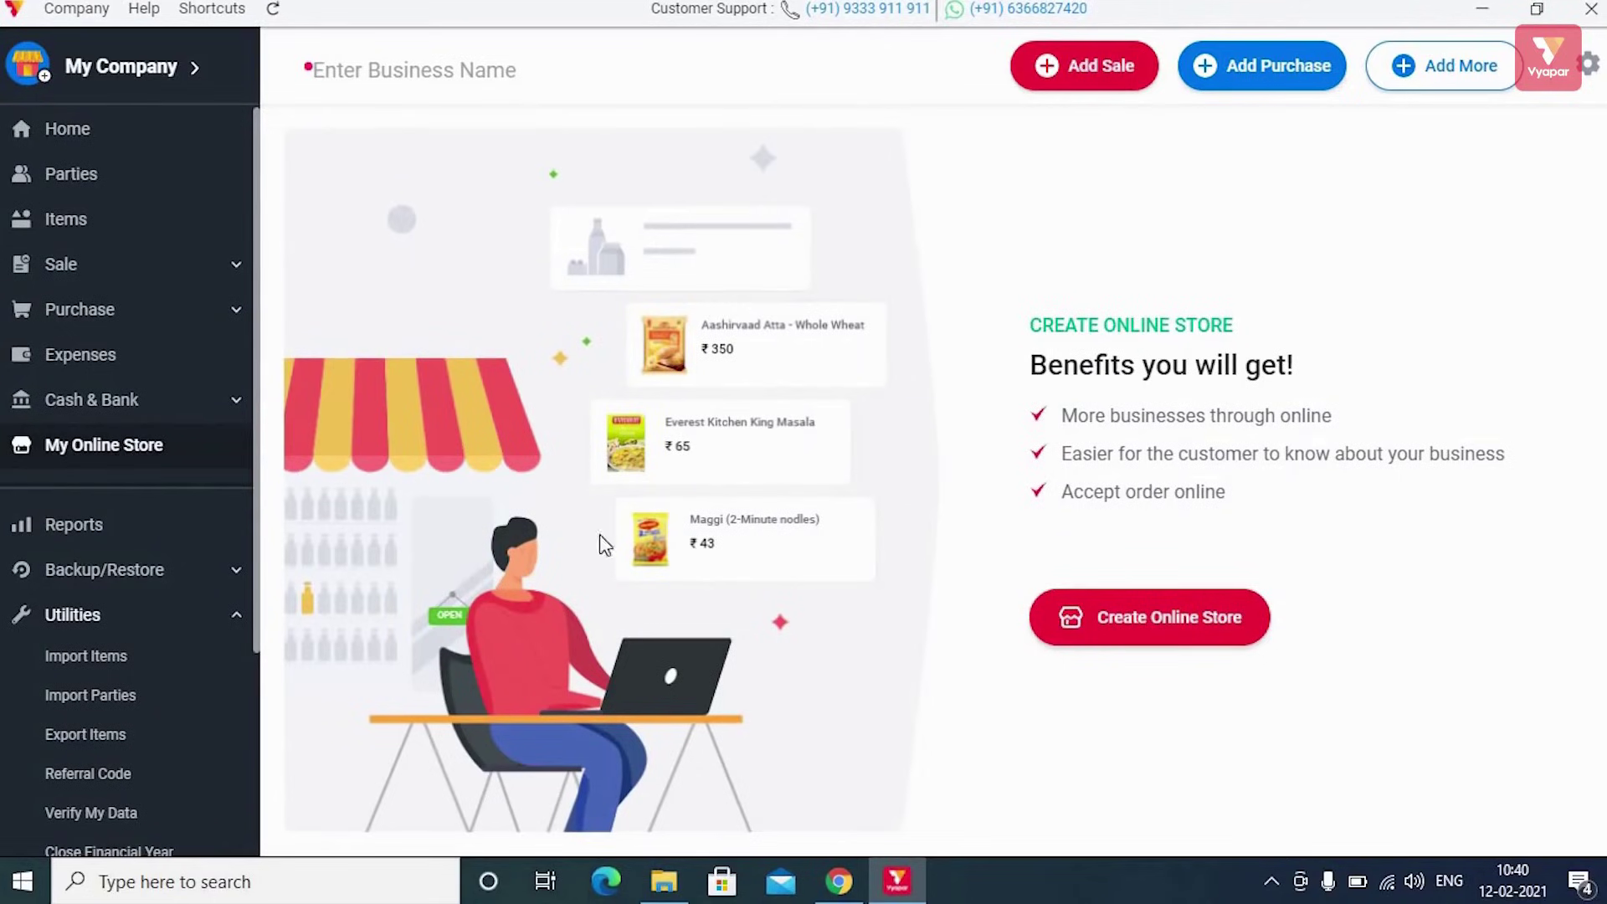
pyautogui.click(1220, 619)
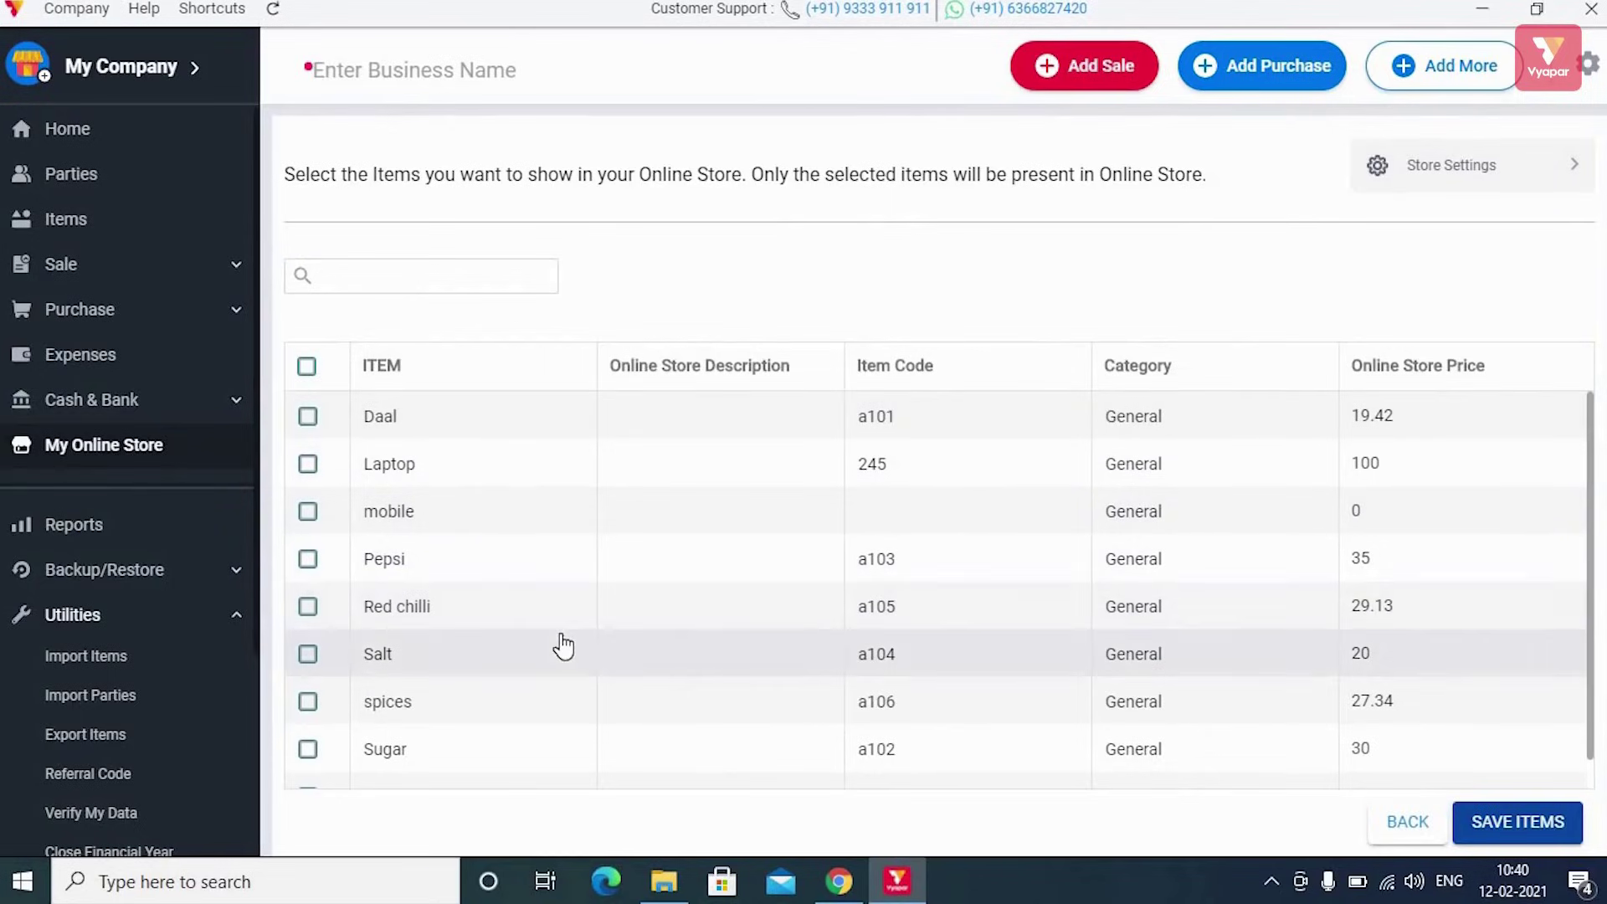
pyautogui.click(308, 417)
pyautogui.click(308, 466)
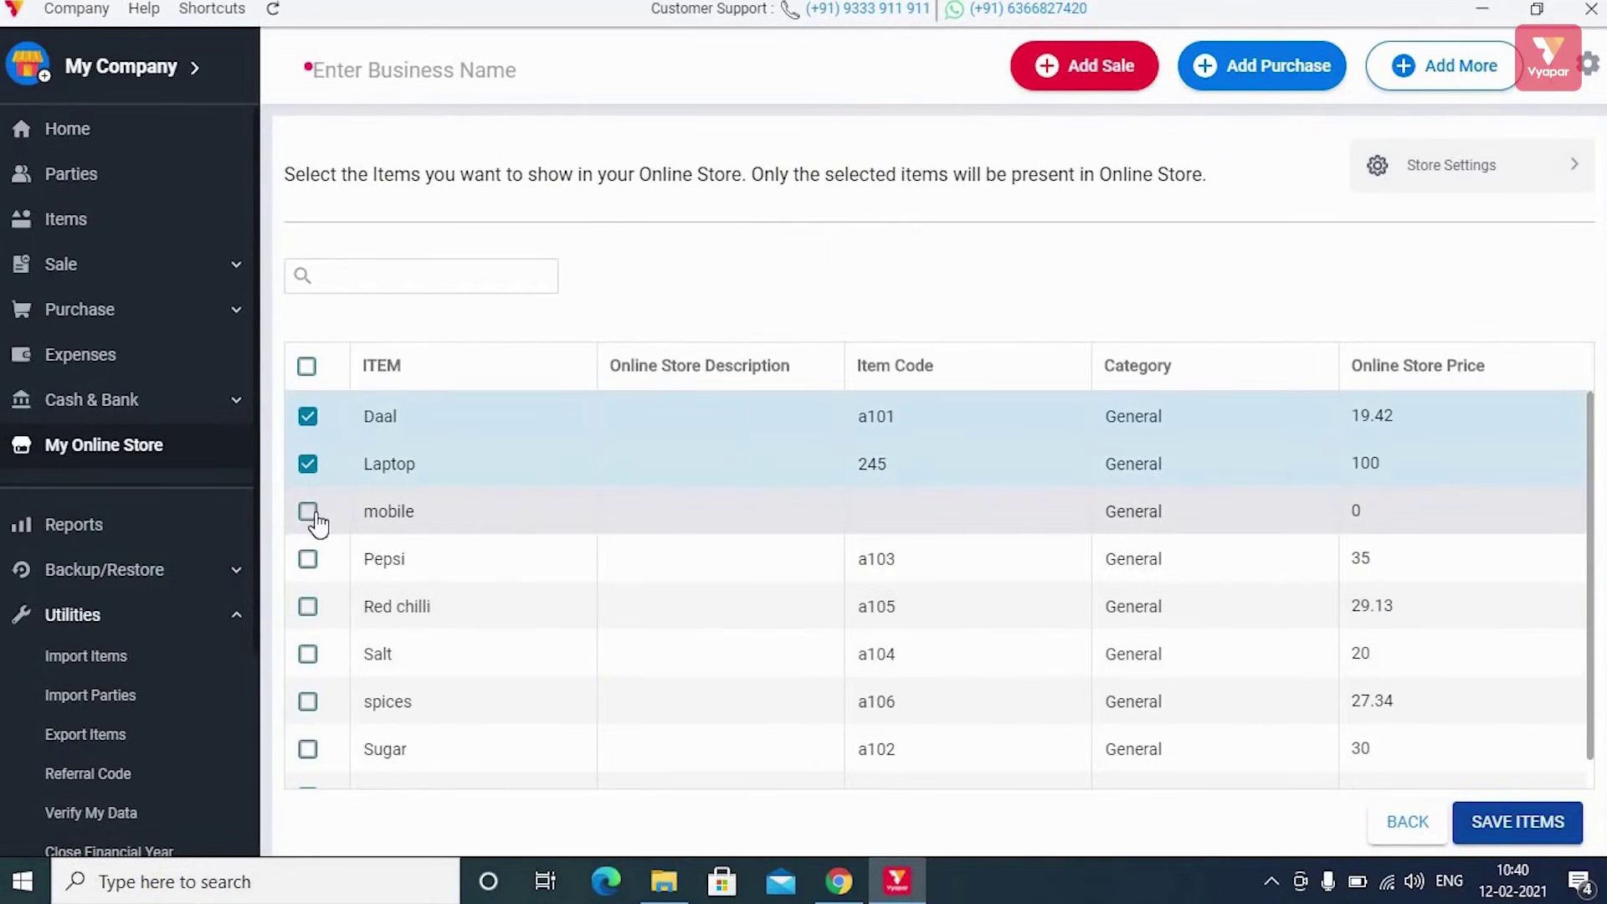
pyautogui.click(308, 513)
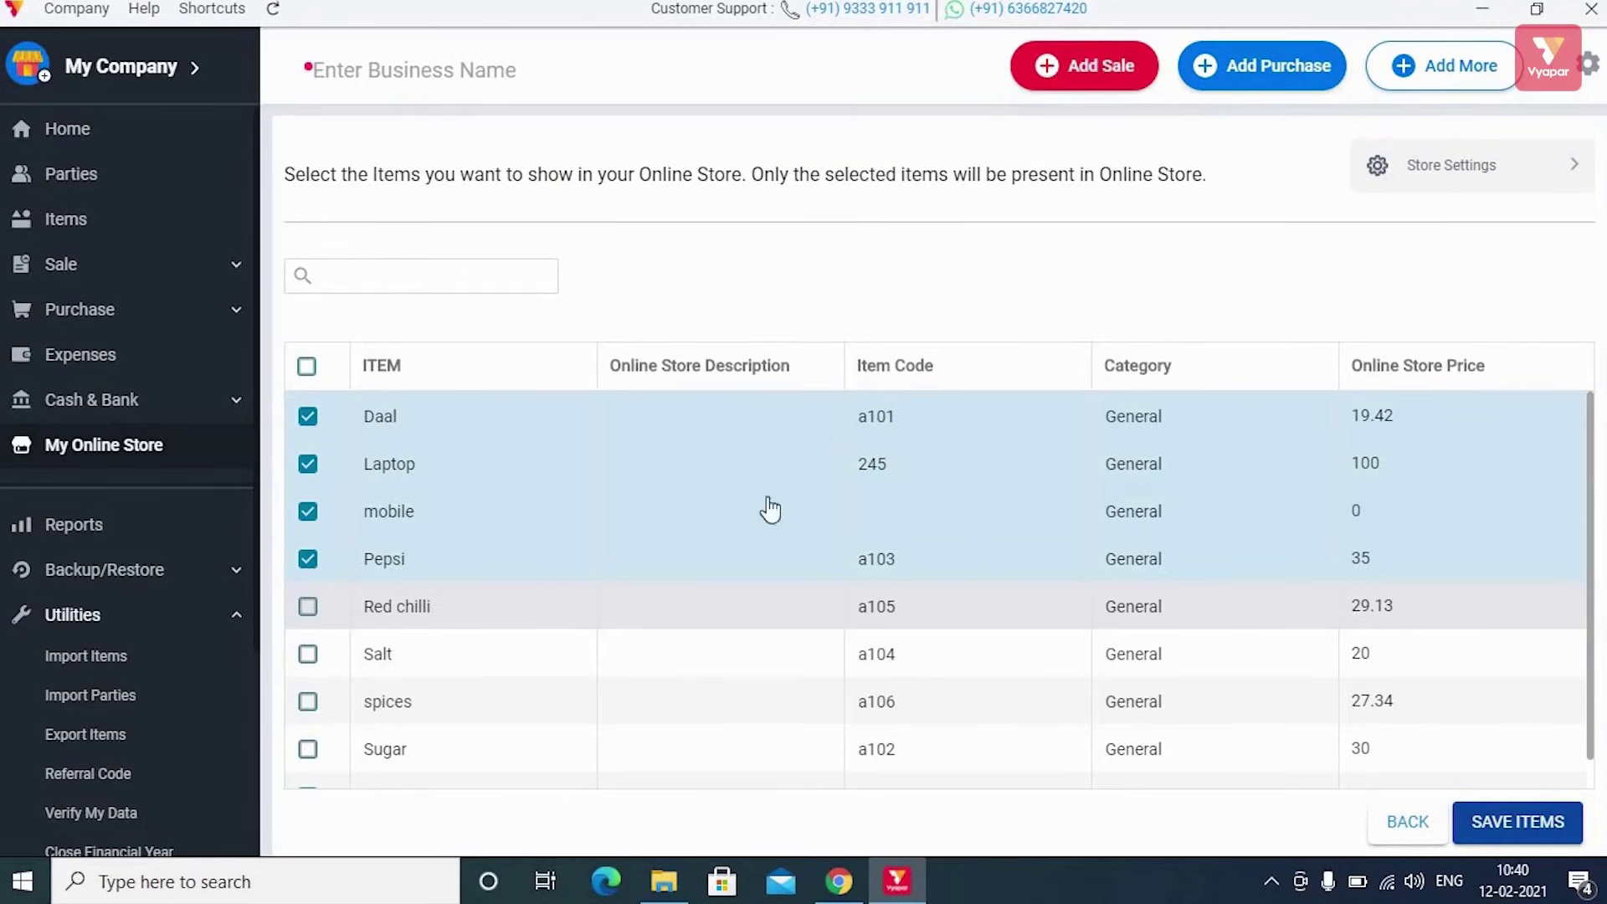
# Save the selected store items and log in with the one-time code
pyautogui.click(1510, 829)
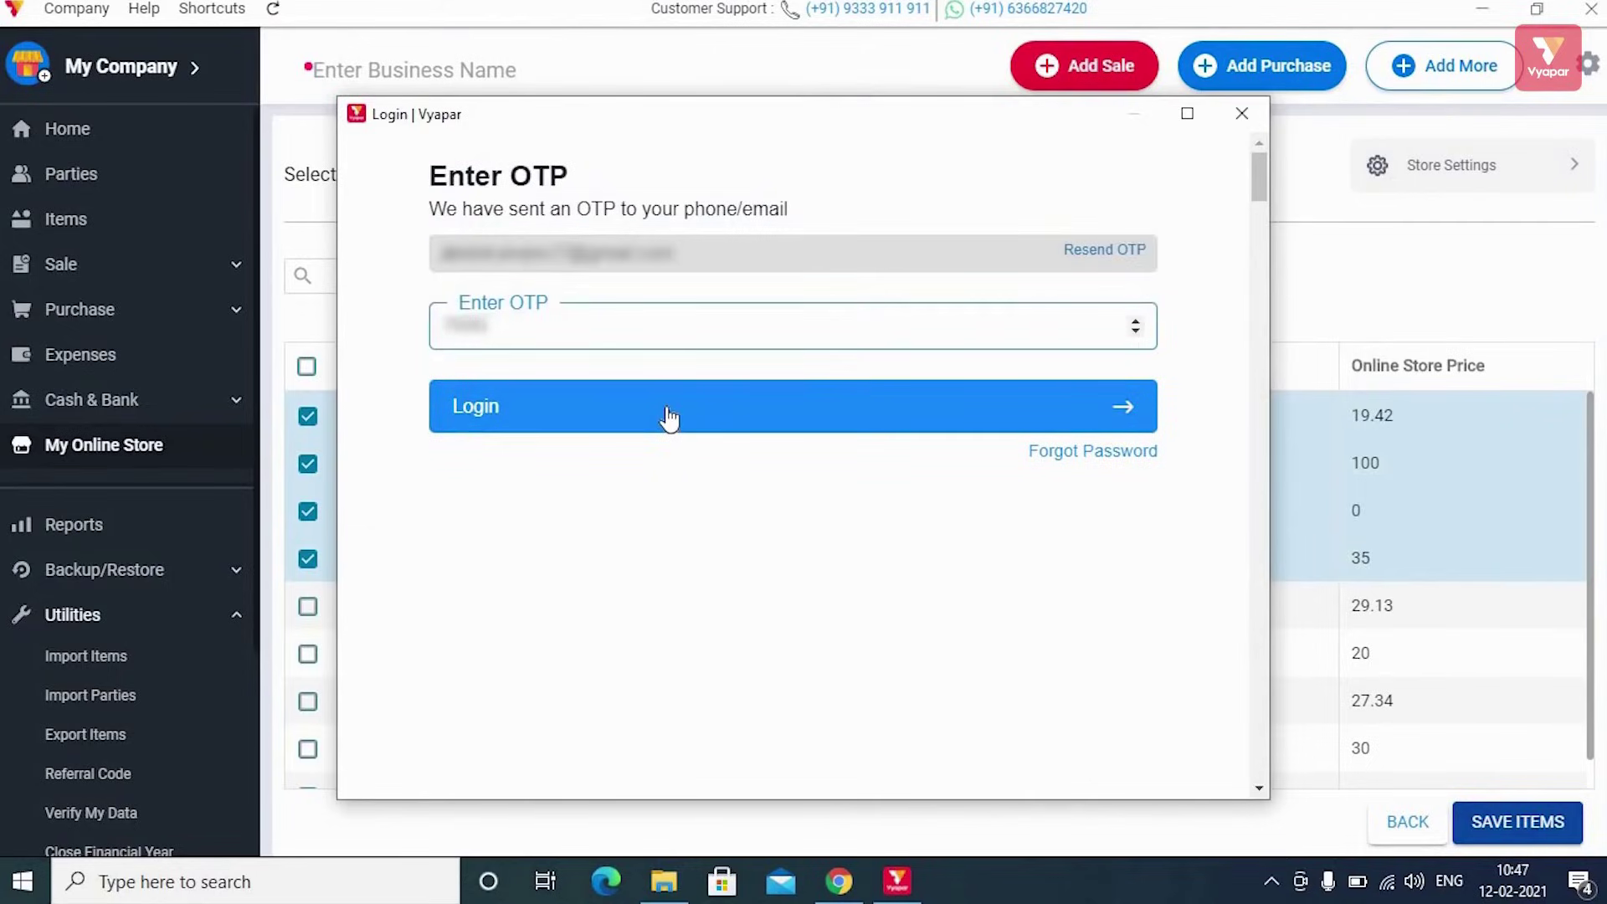
pyautogui.click(667, 413)
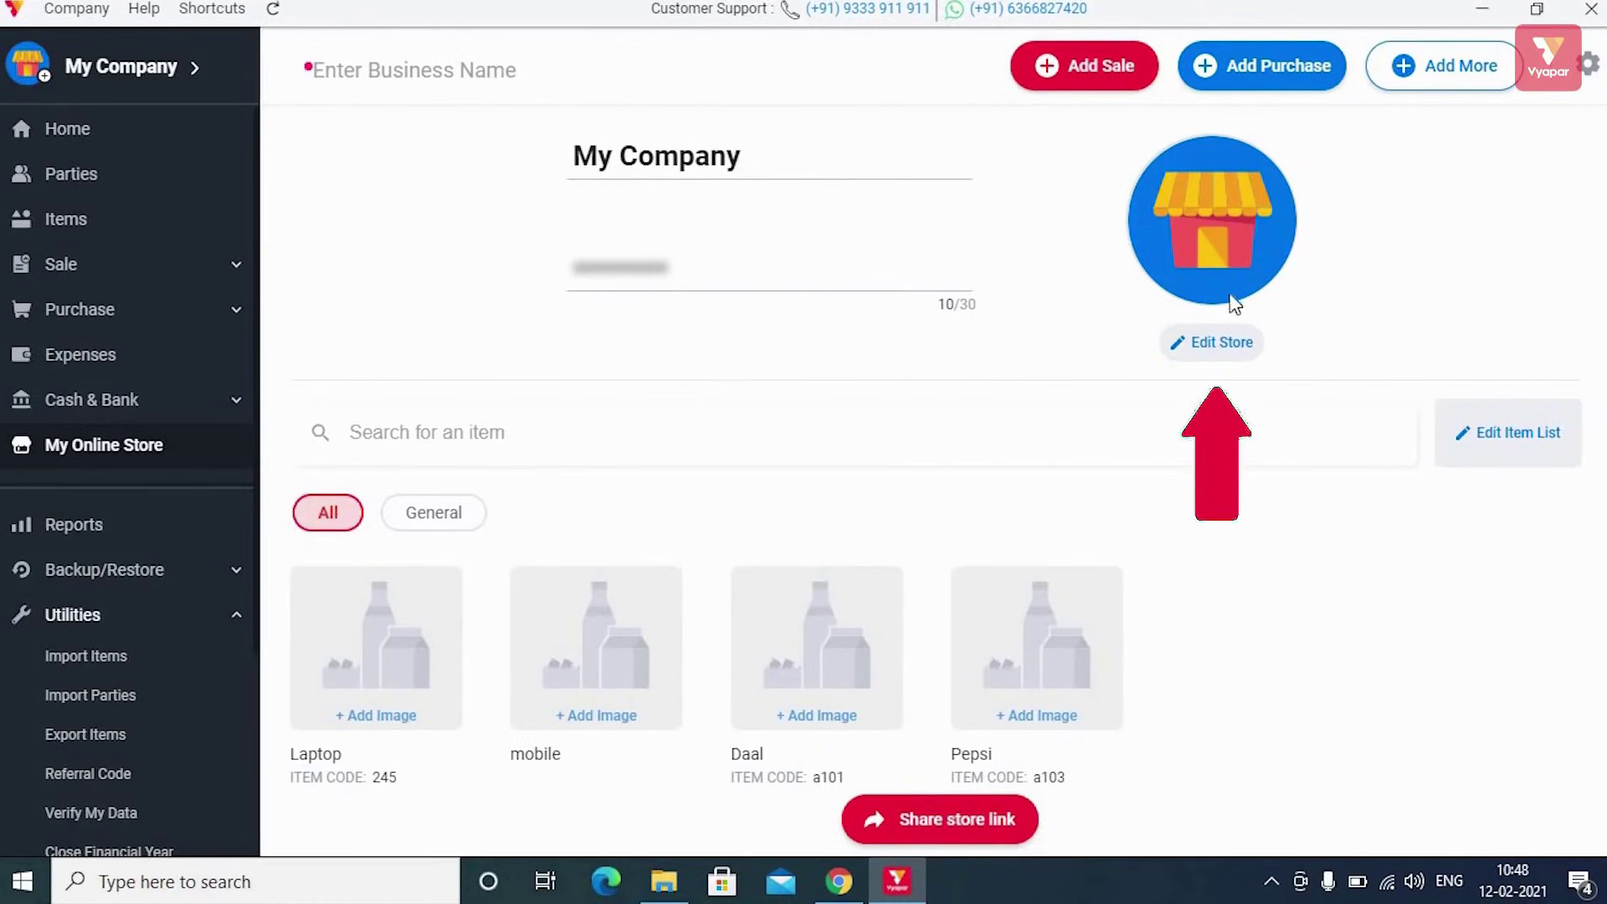
# Update the store details and save them, getting 'Firm updated successfully'
pyautogui.click(1222, 344)
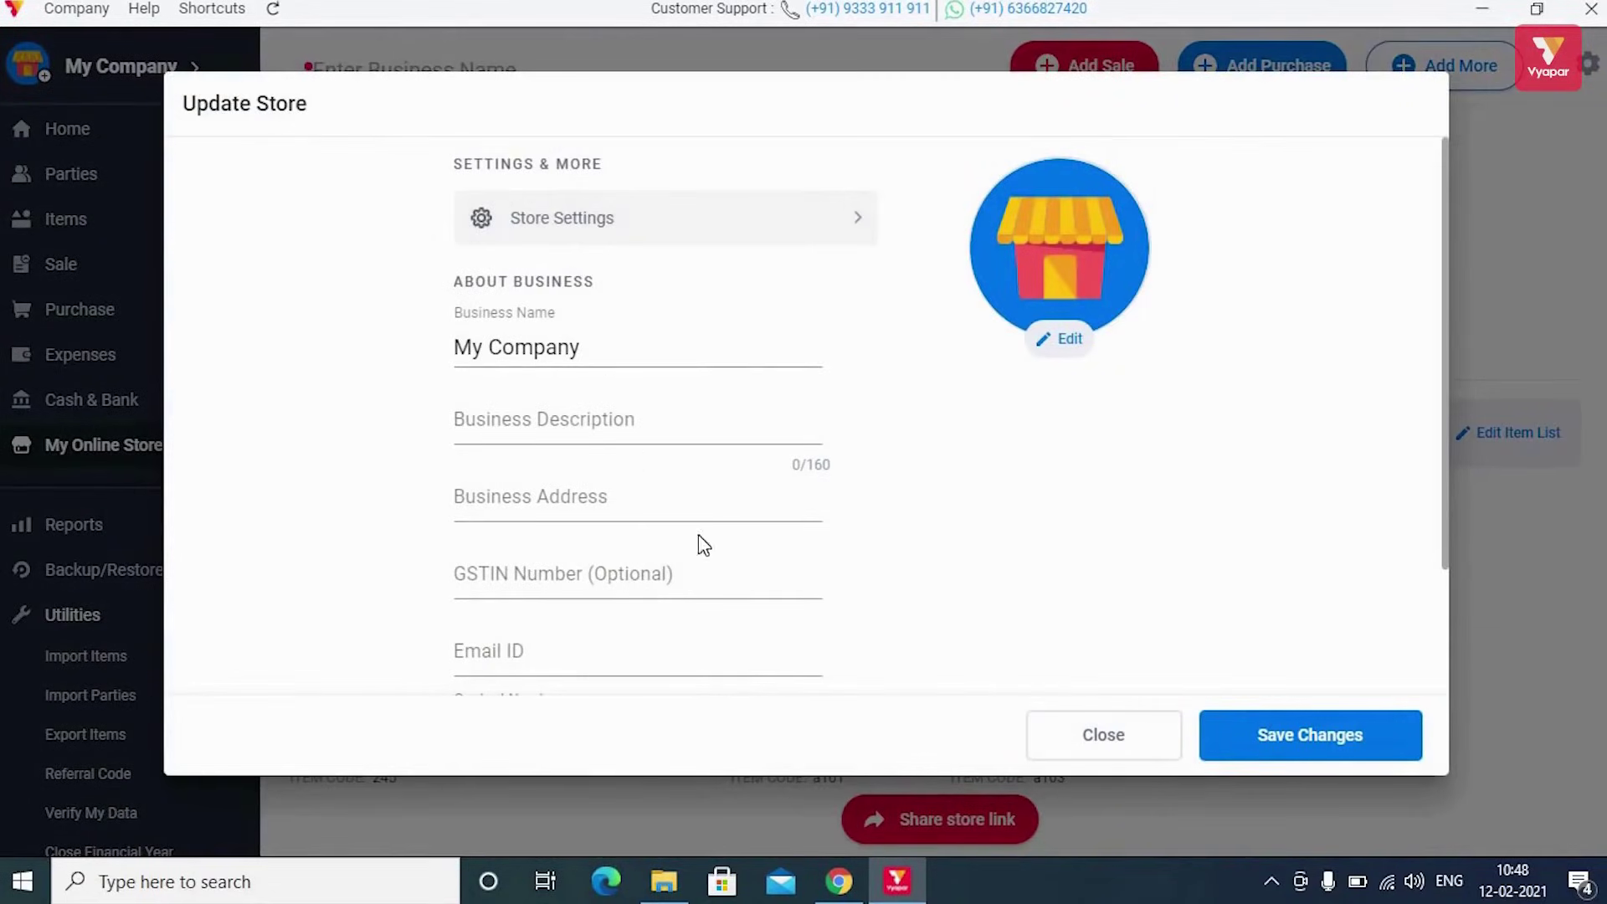
pyautogui.scroll(-2, 702, 560)
pyautogui.scroll(2, 701, 560)
pyautogui.click(1292, 741)
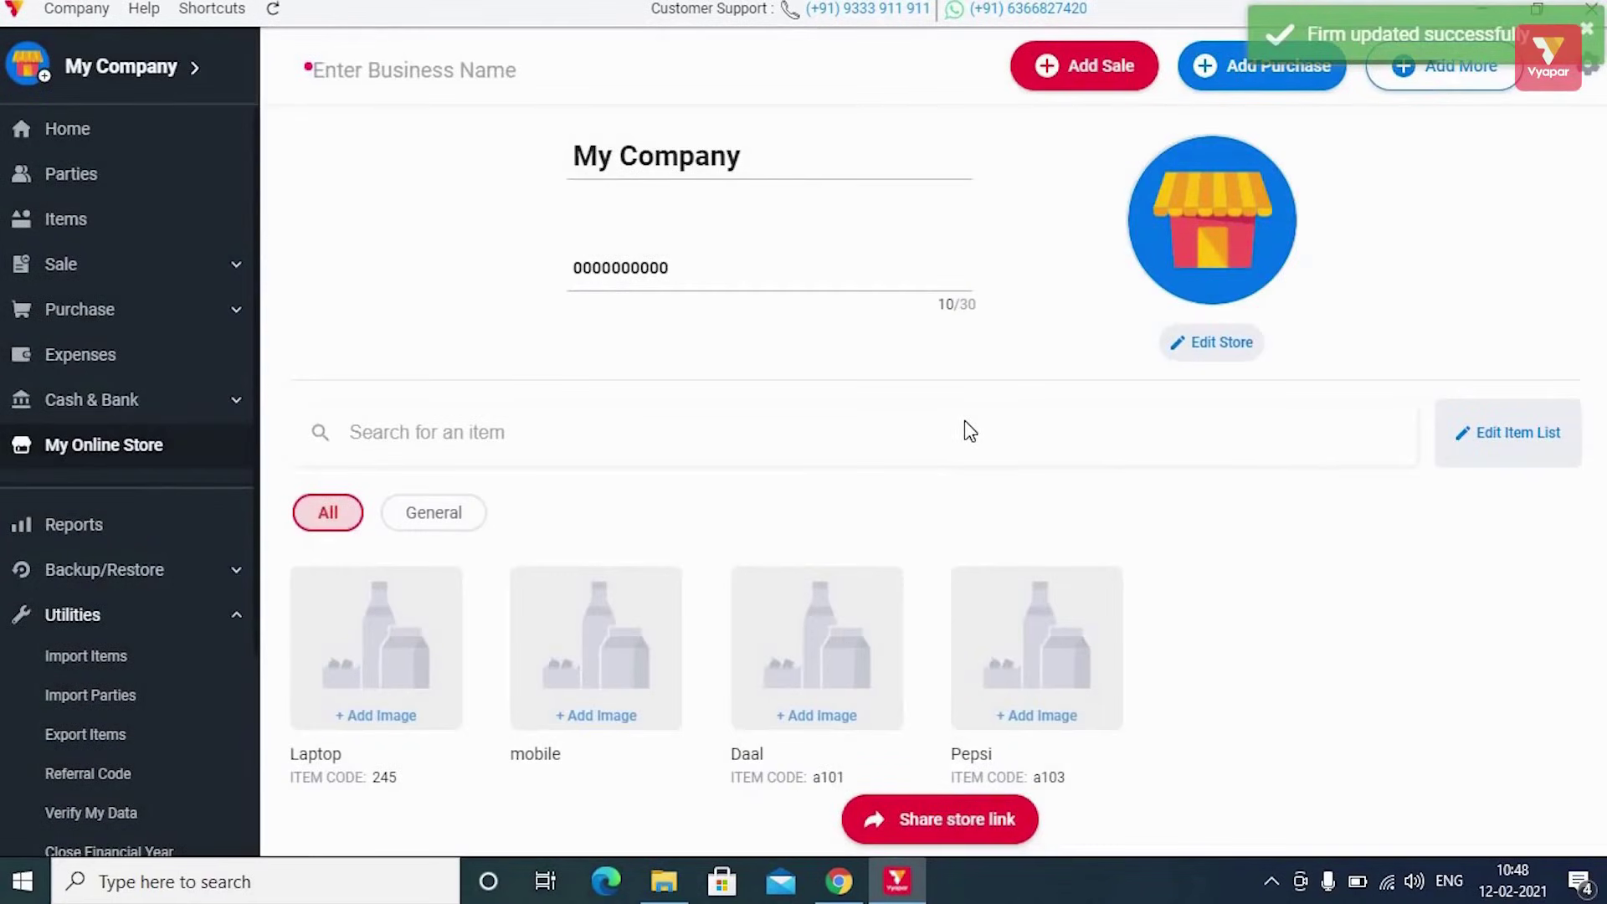
# Edit the store item list, swapping Pepsi for Red chilli, and save the changes
pyautogui.click(1504, 435)
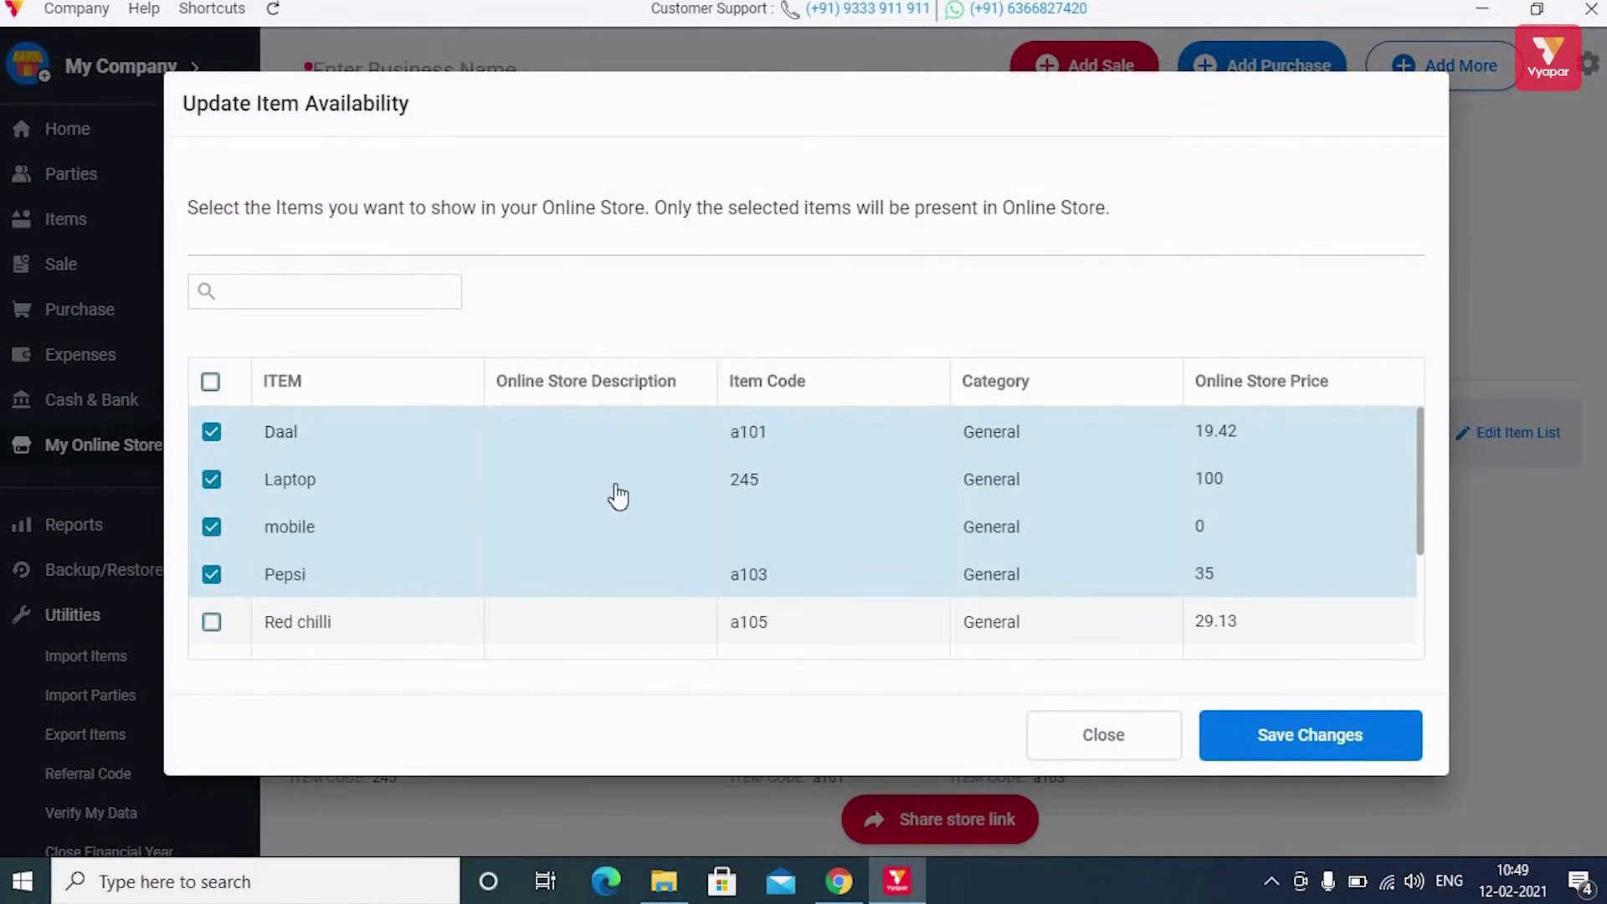
pyautogui.scroll(-3, 628, 492)
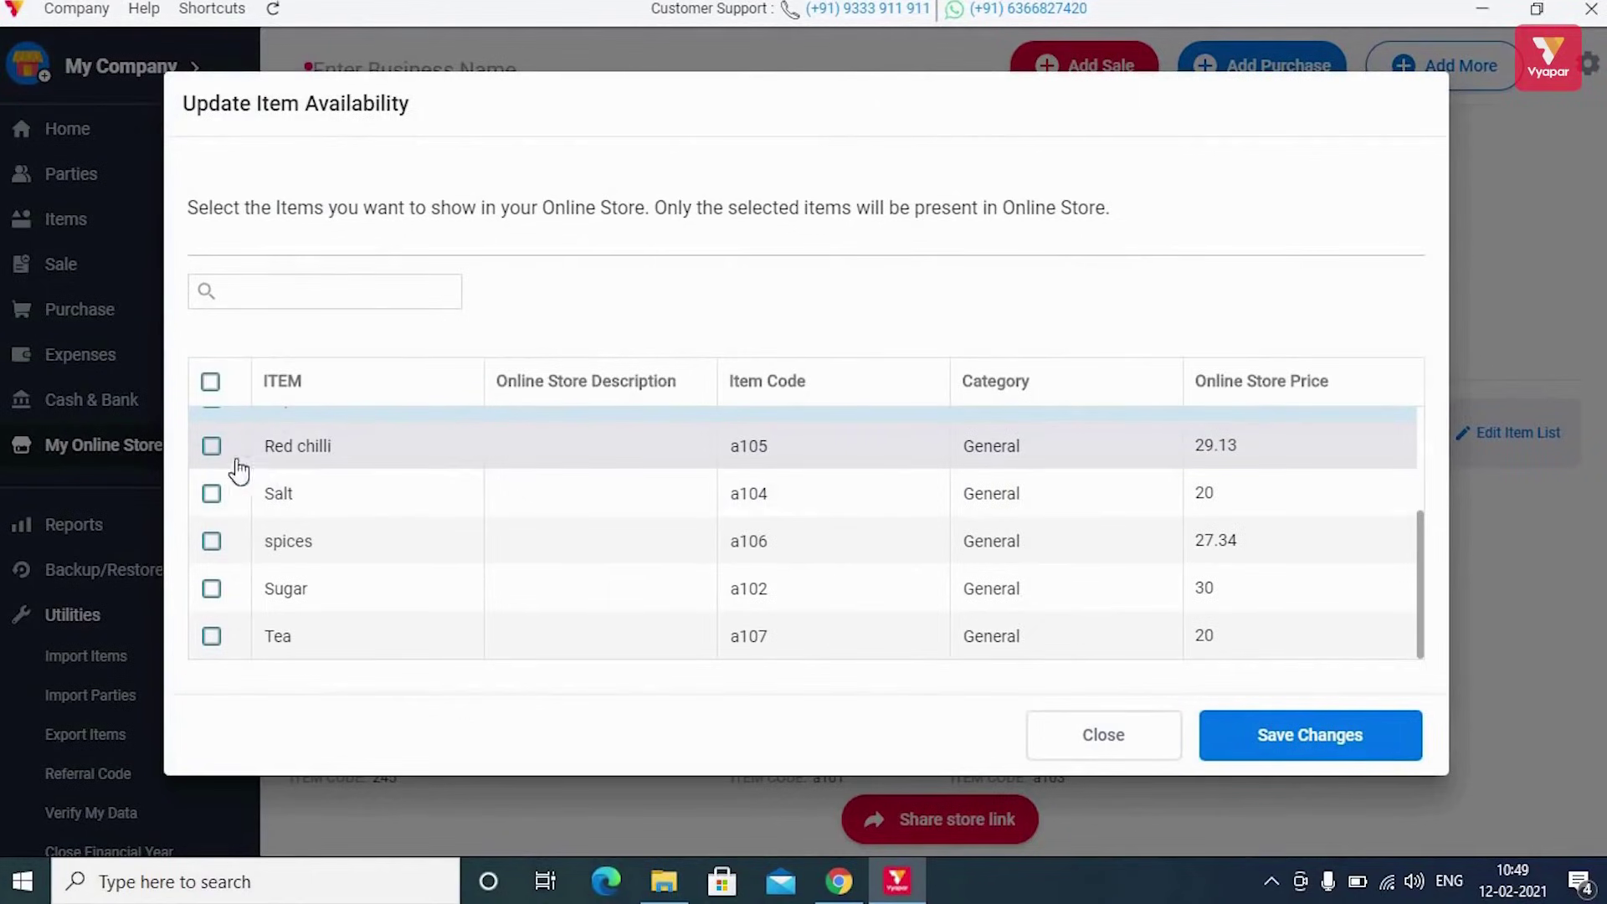
pyautogui.scroll(4, 707, 514)
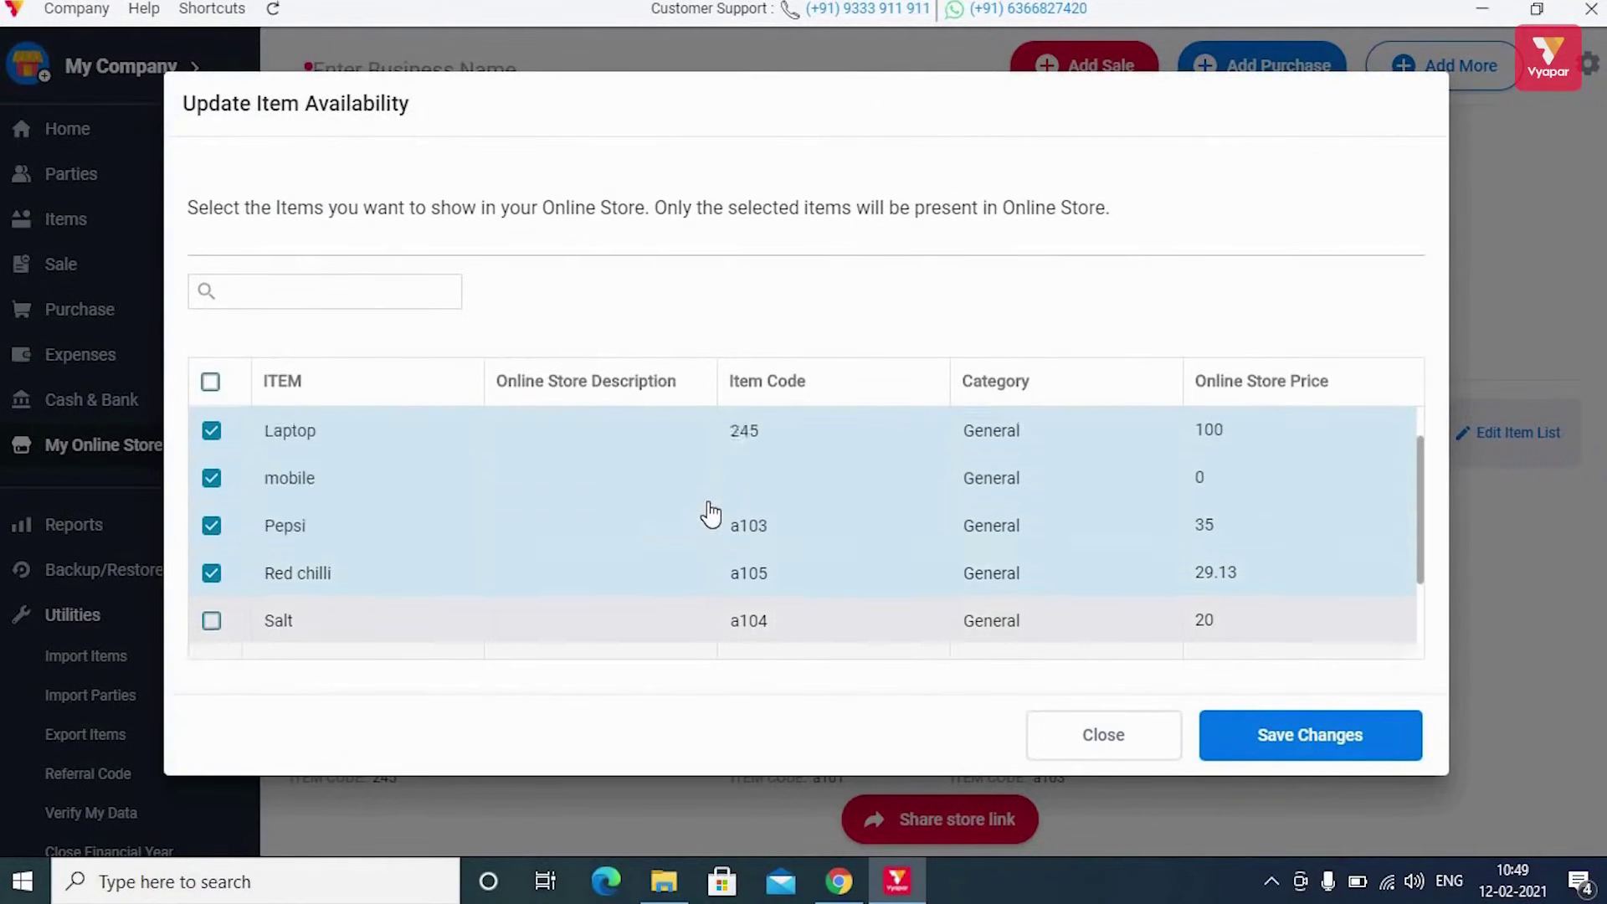
pyautogui.scroll(-2, 707, 514)
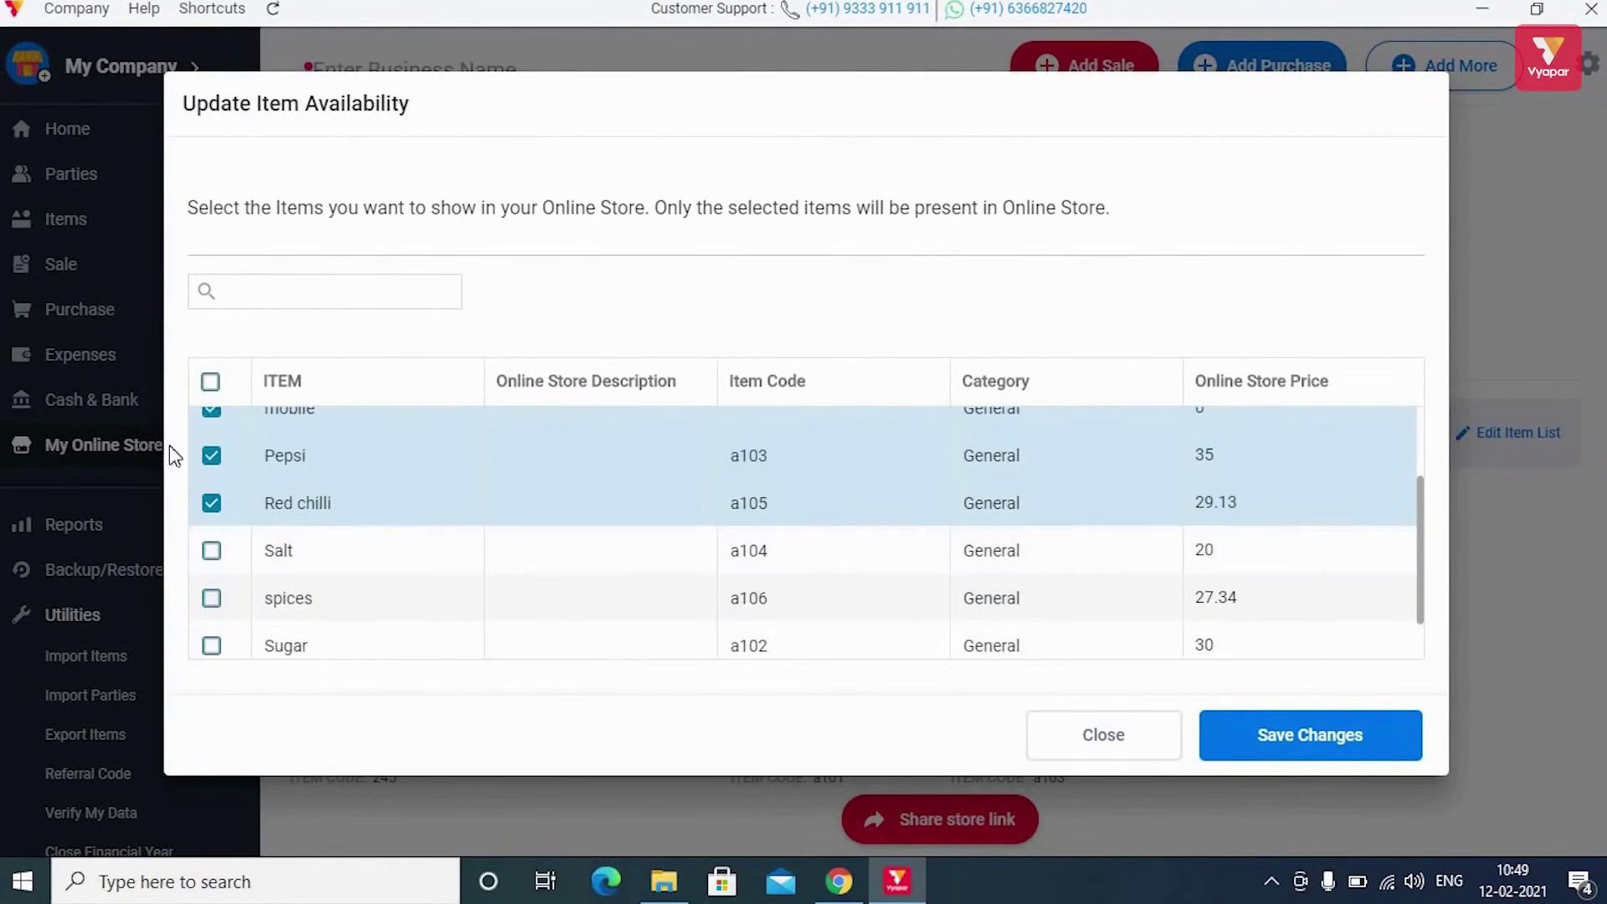
pyautogui.click(212, 456)
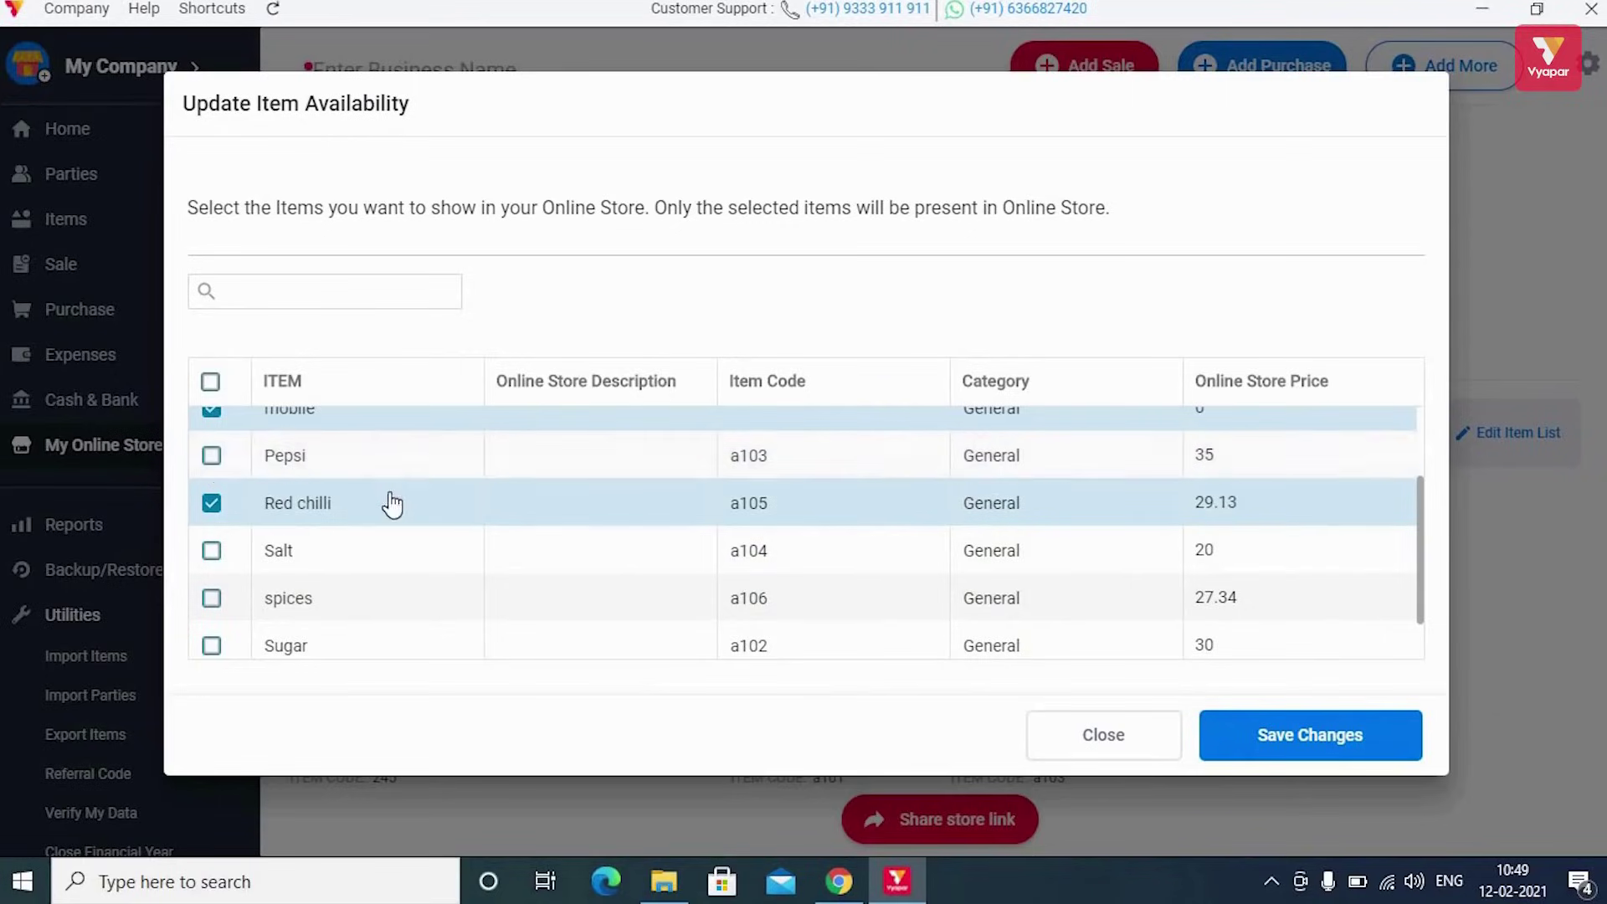
pyautogui.scroll(3, 501, 513)
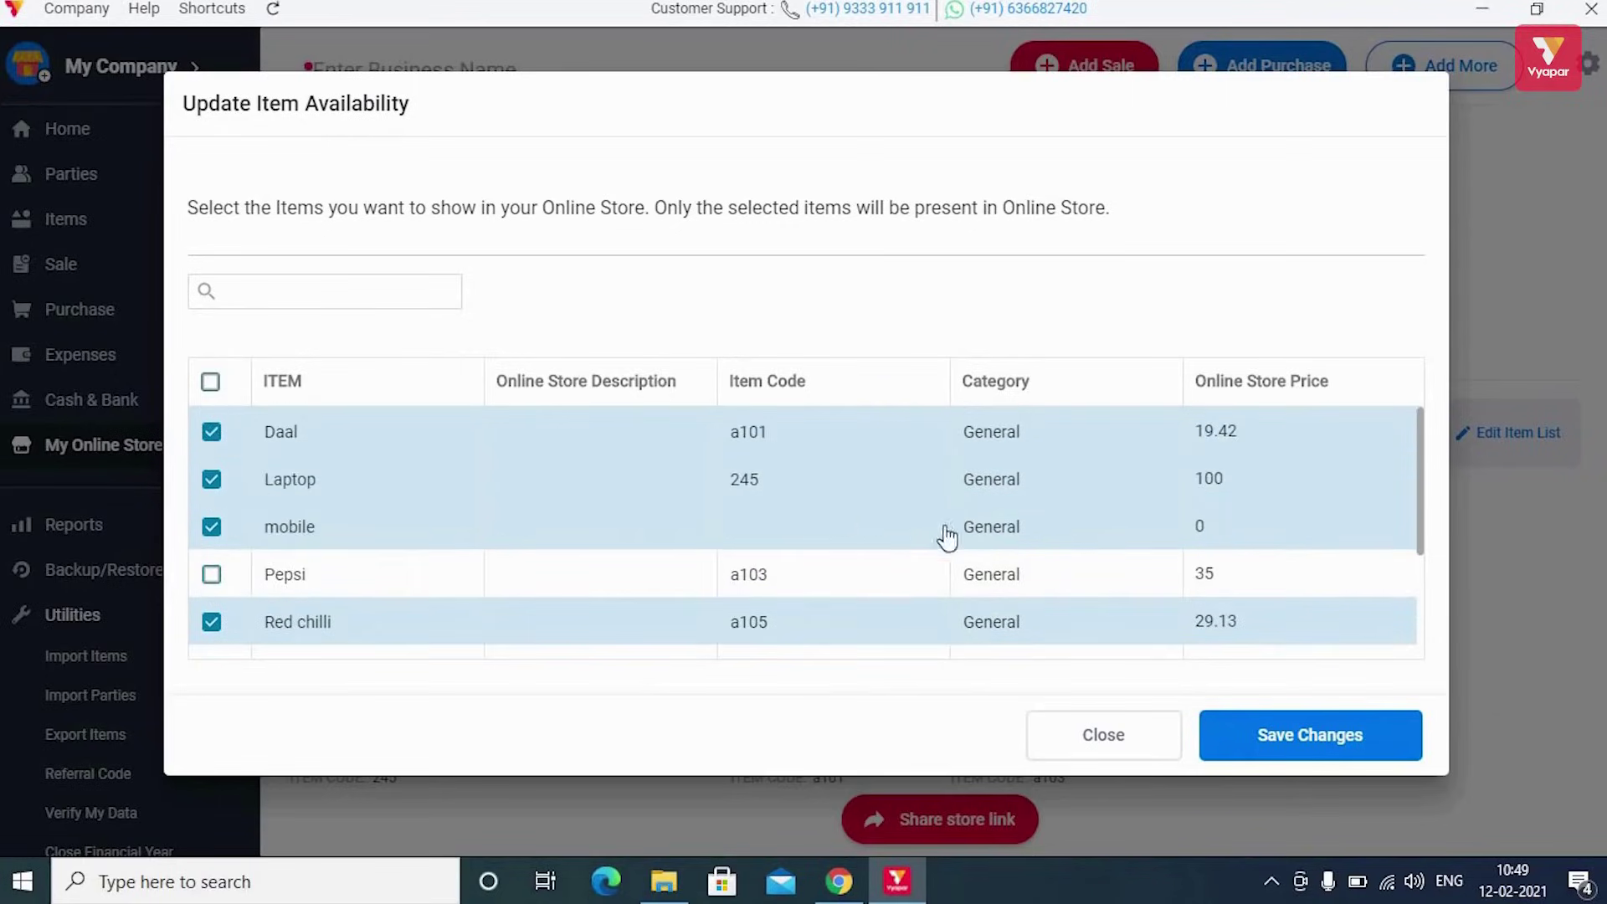
pyautogui.scroll(-3, 889, 528)
pyautogui.click(1306, 741)
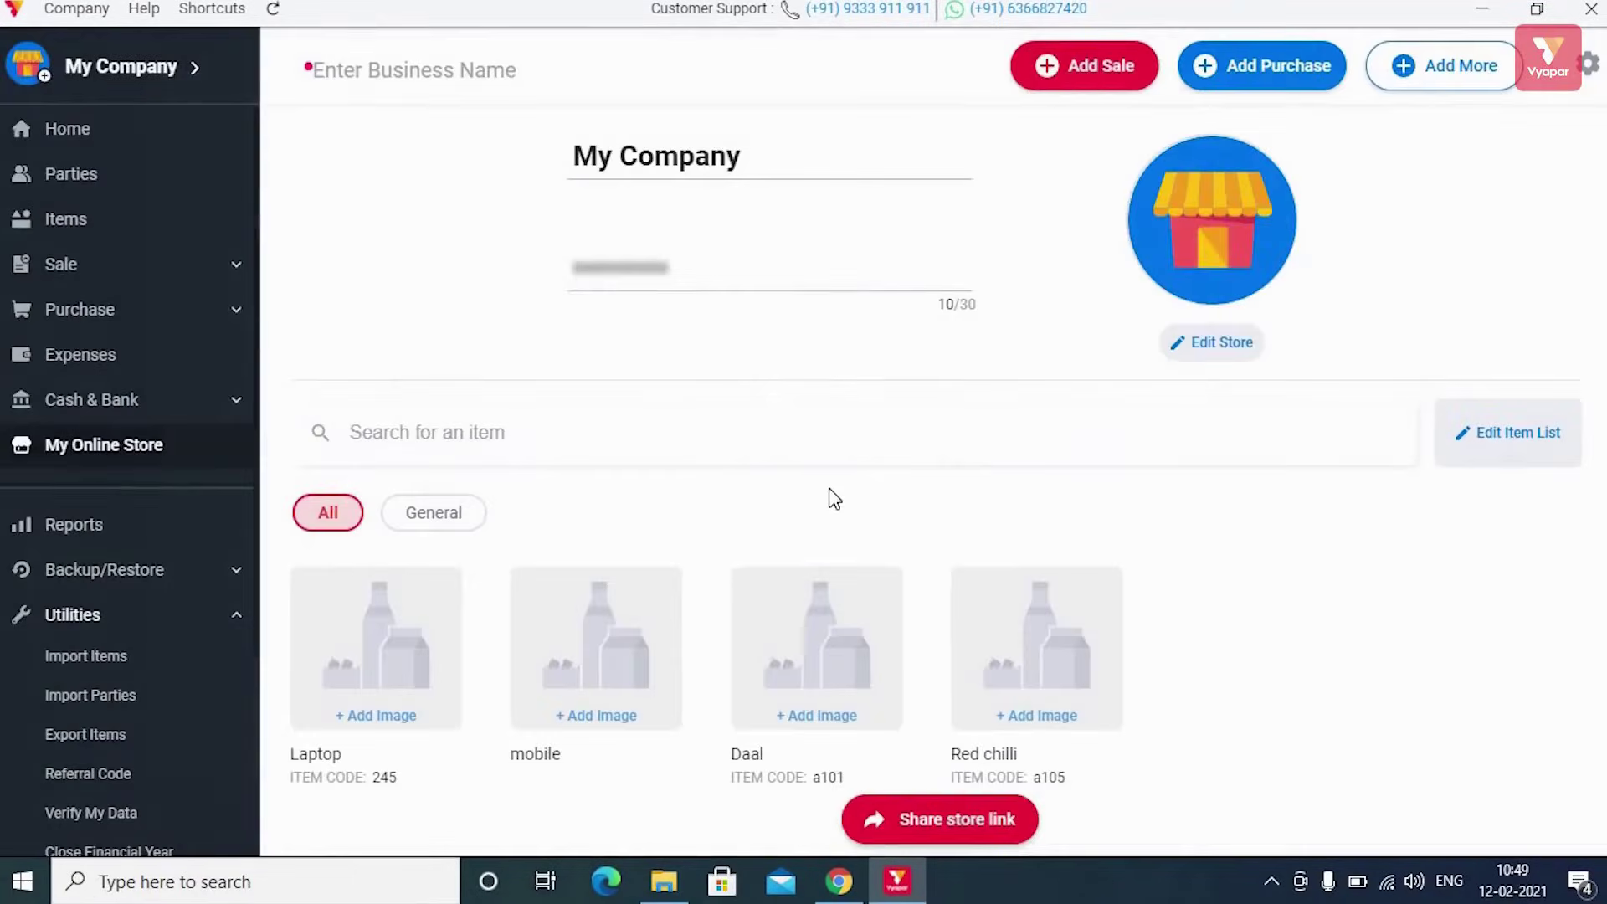
# Show the store link sharing options: SMS, WhatsApp and Copy Link
pyautogui.scroll(-1, 835, 494)
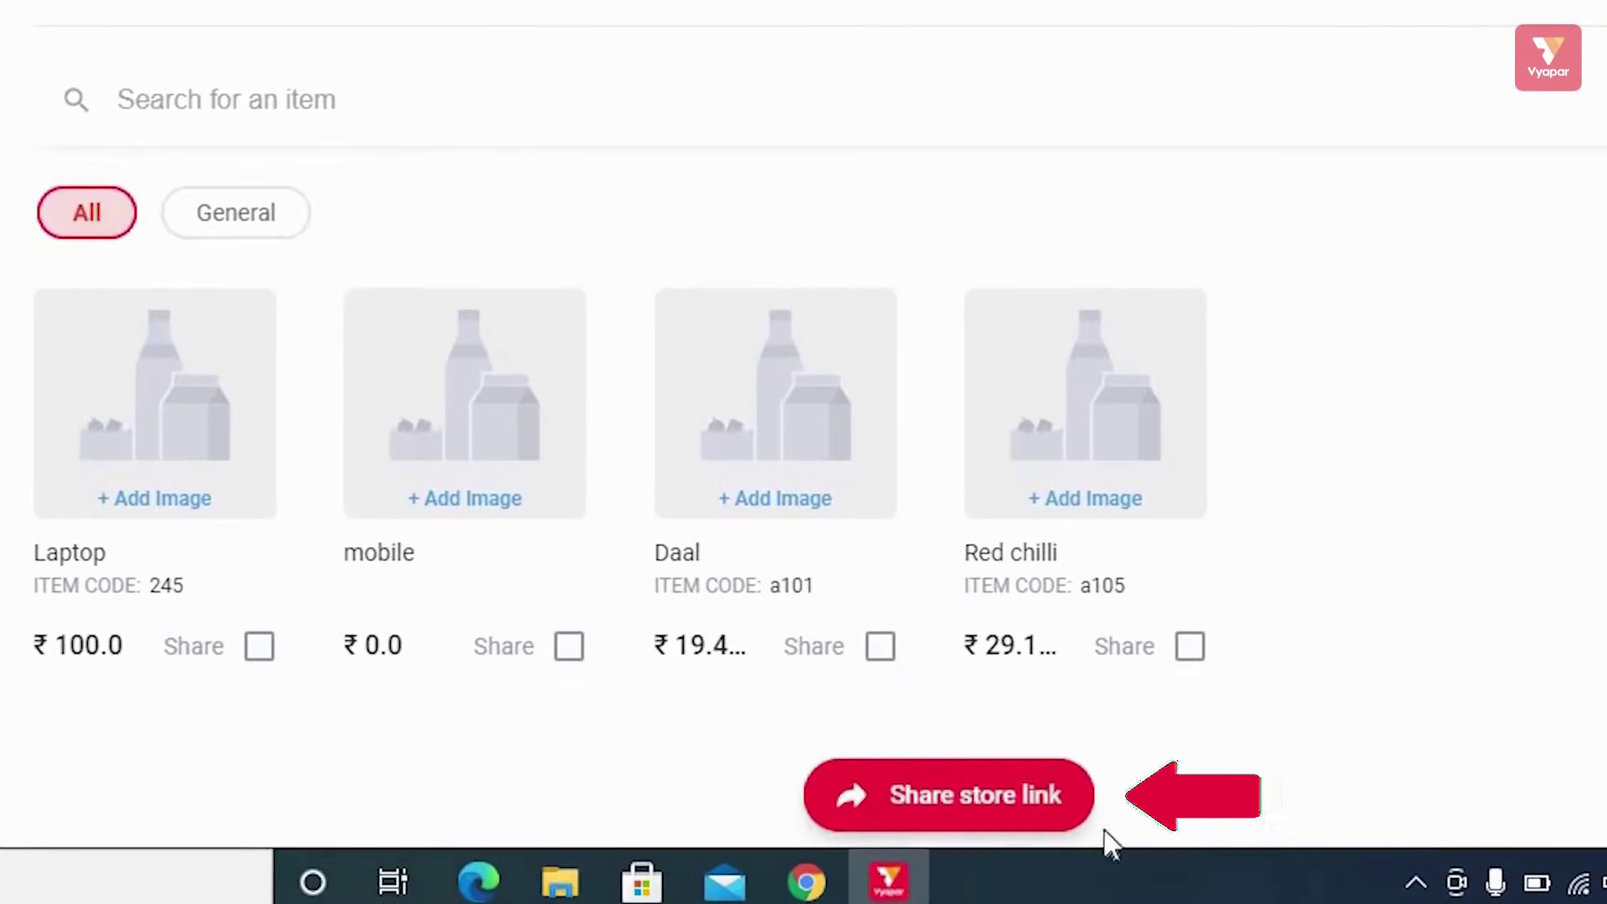
pyautogui.click(993, 811)
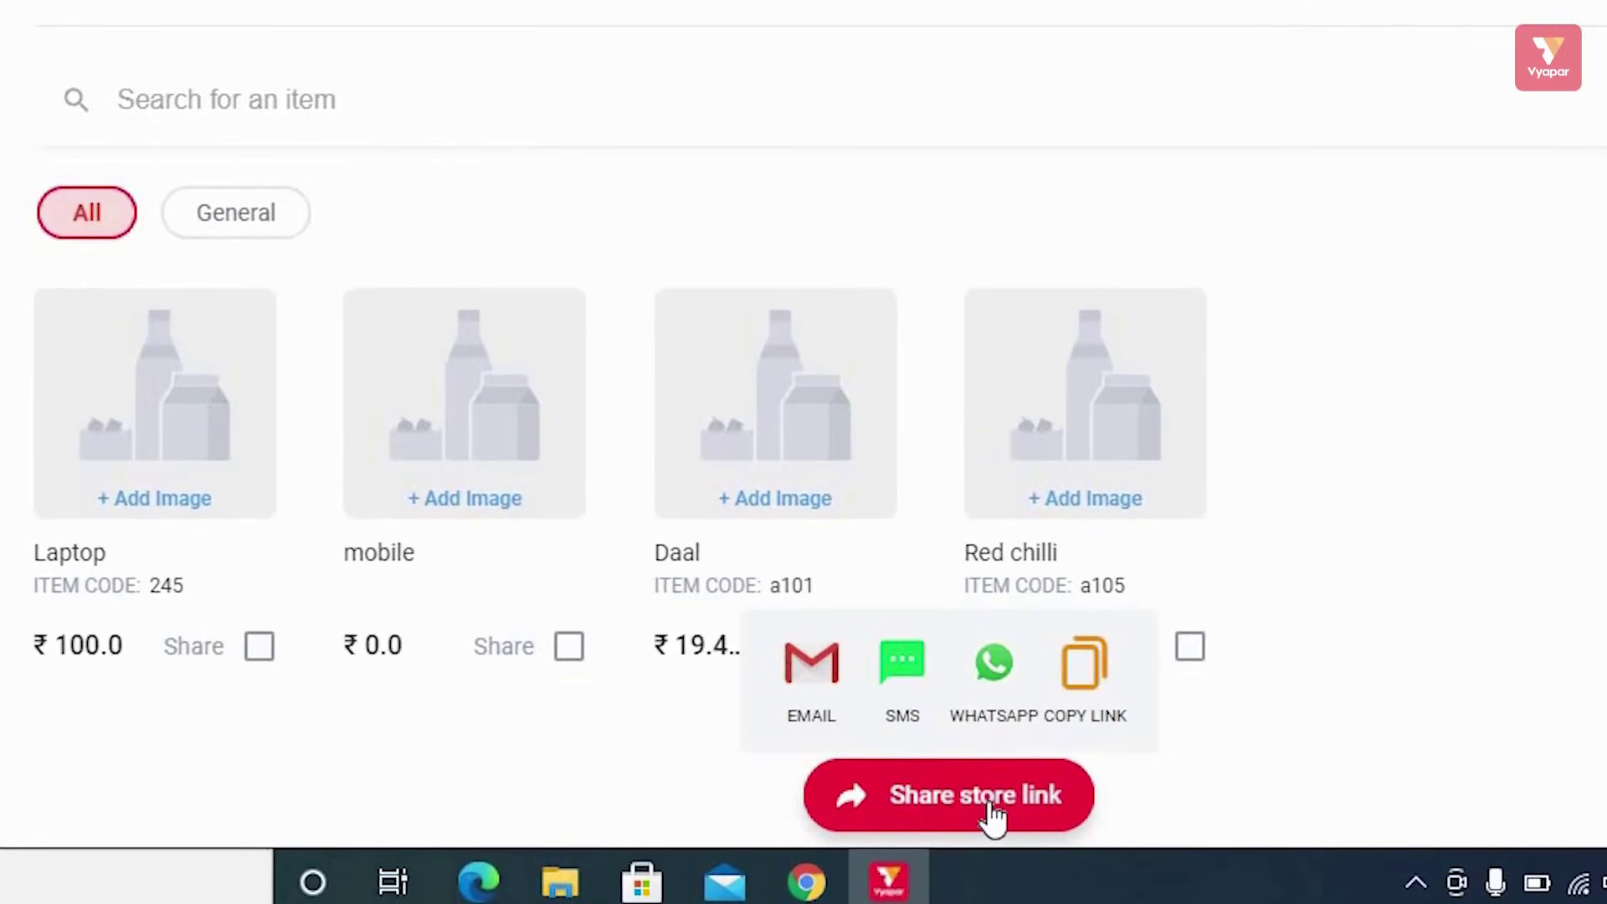
pyautogui.click(909, 682)
pyautogui.click(991, 672)
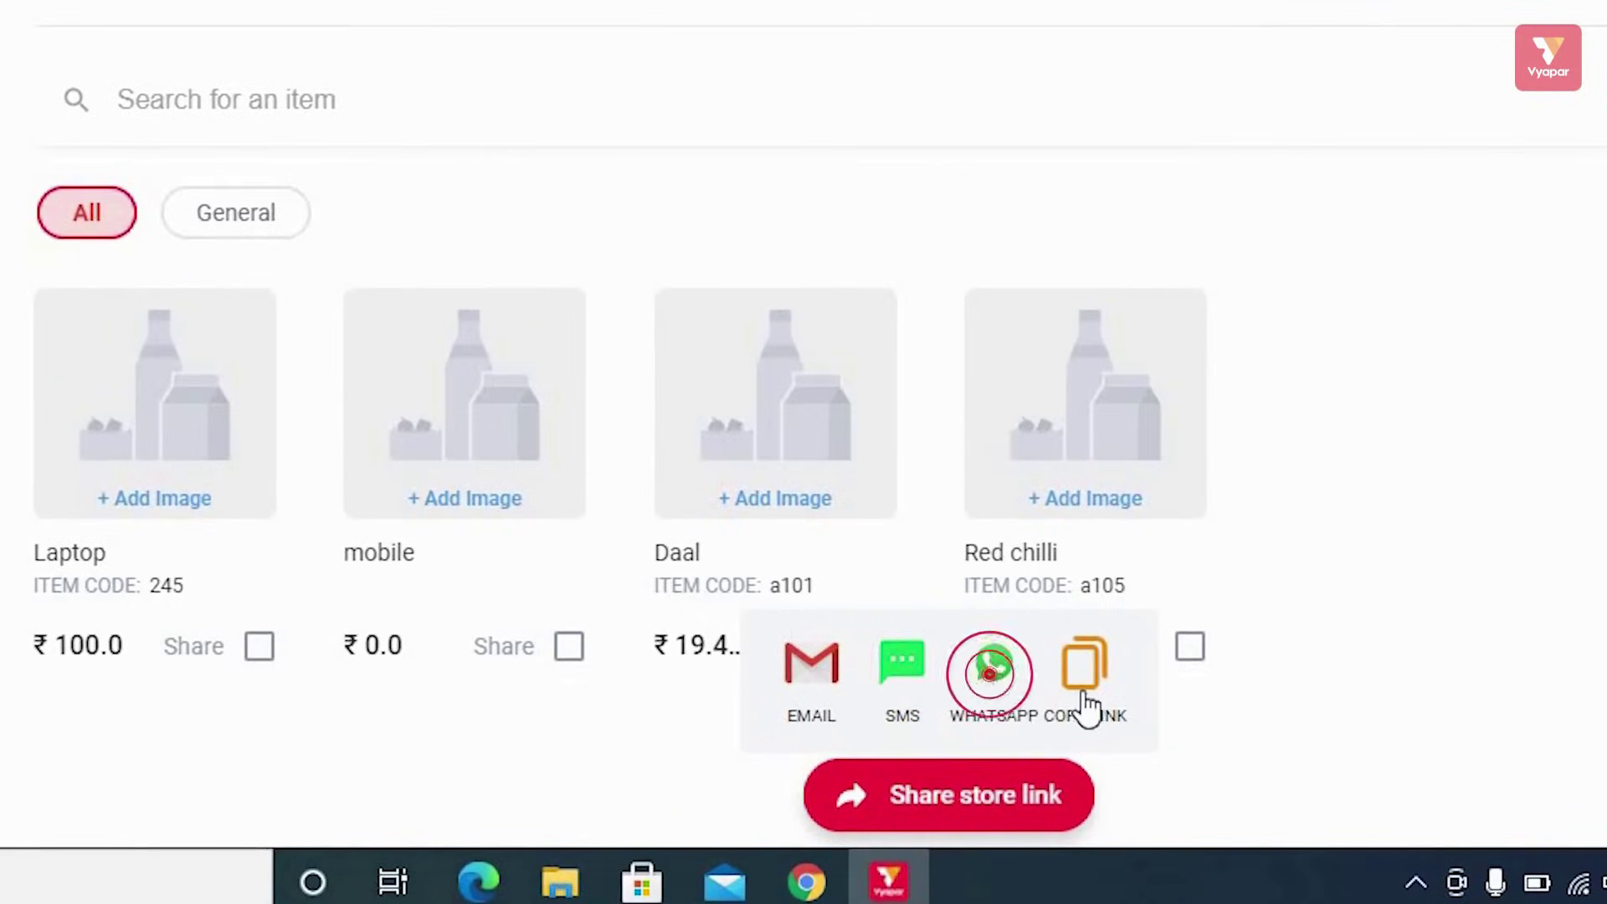
pyautogui.click(1088, 691)
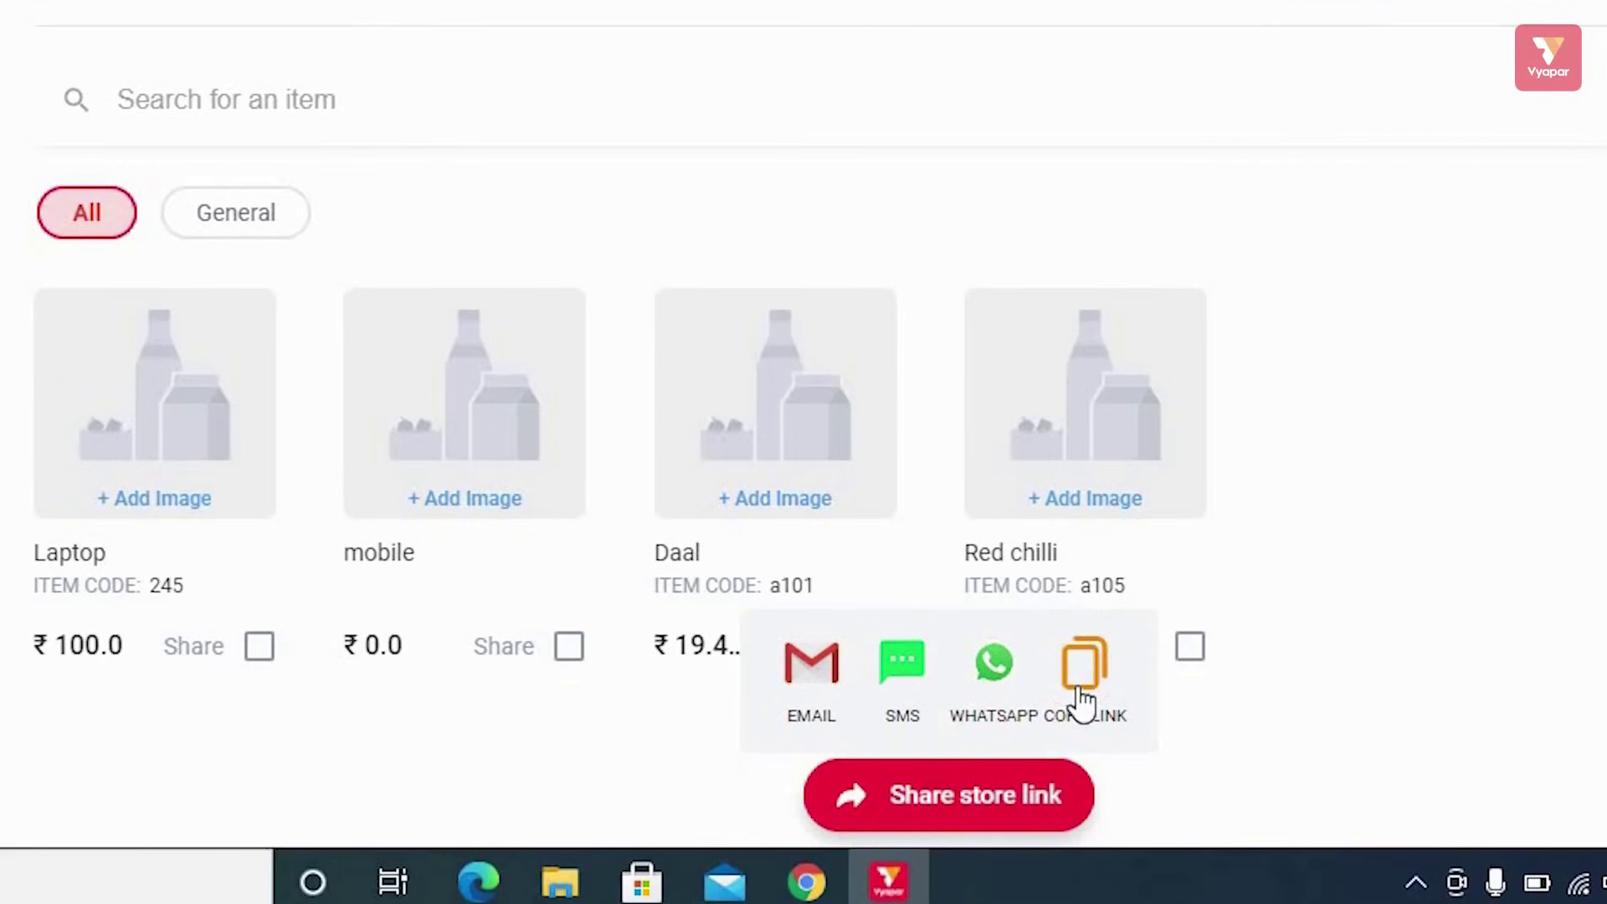
# Mark Laptop and mobile for sharing, view their share options, and return Home
pyautogui.click(259, 646)
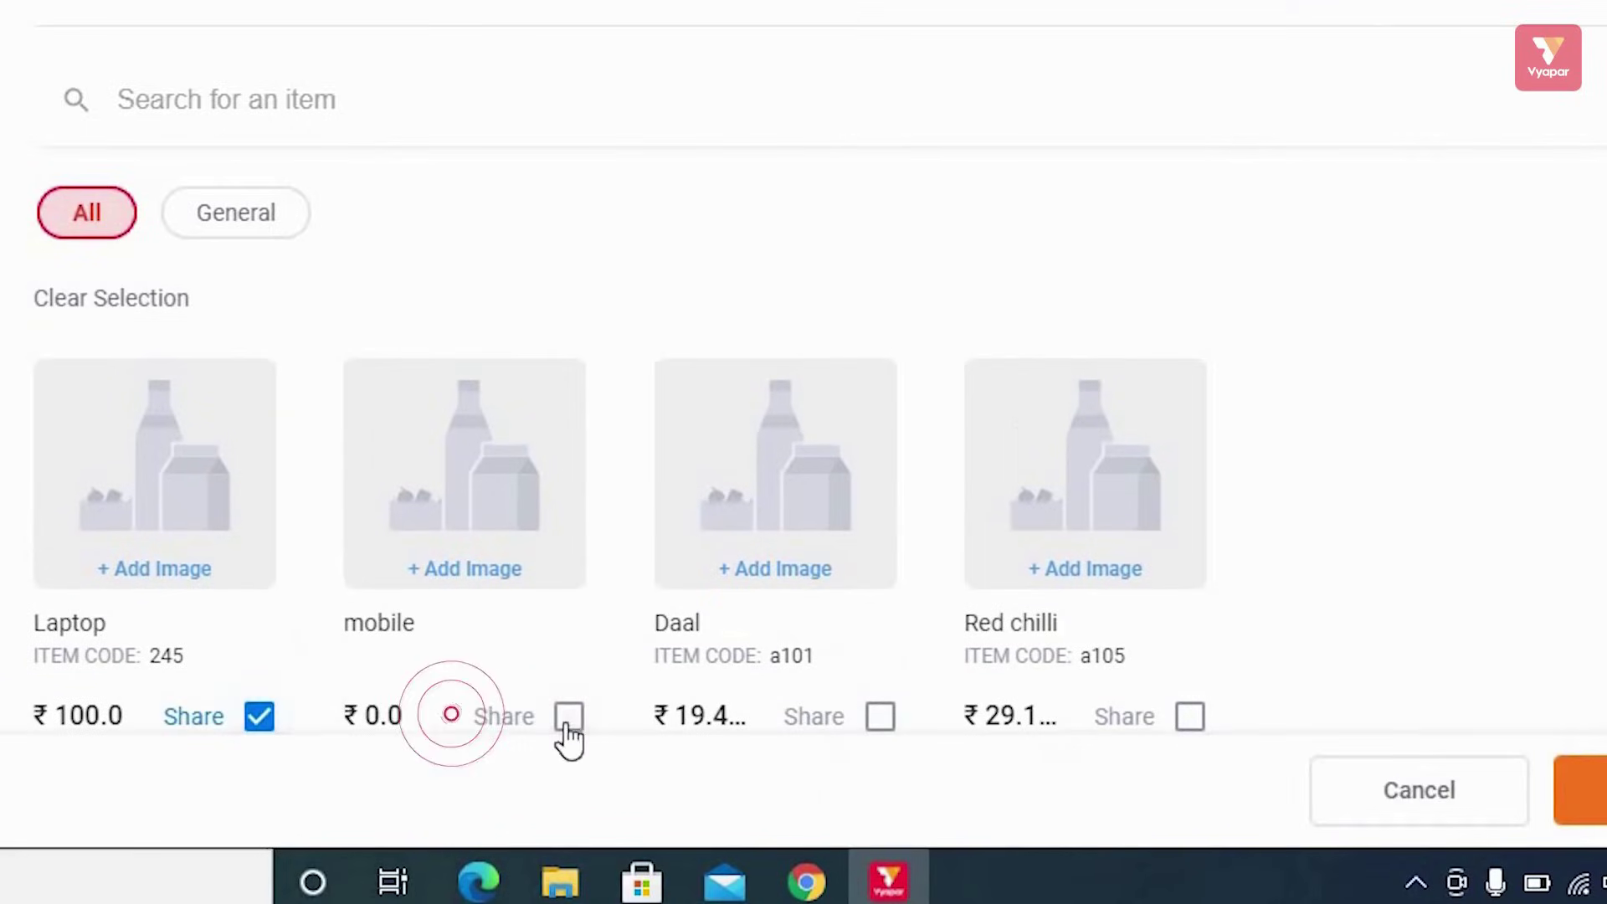
pyautogui.click(569, 722)
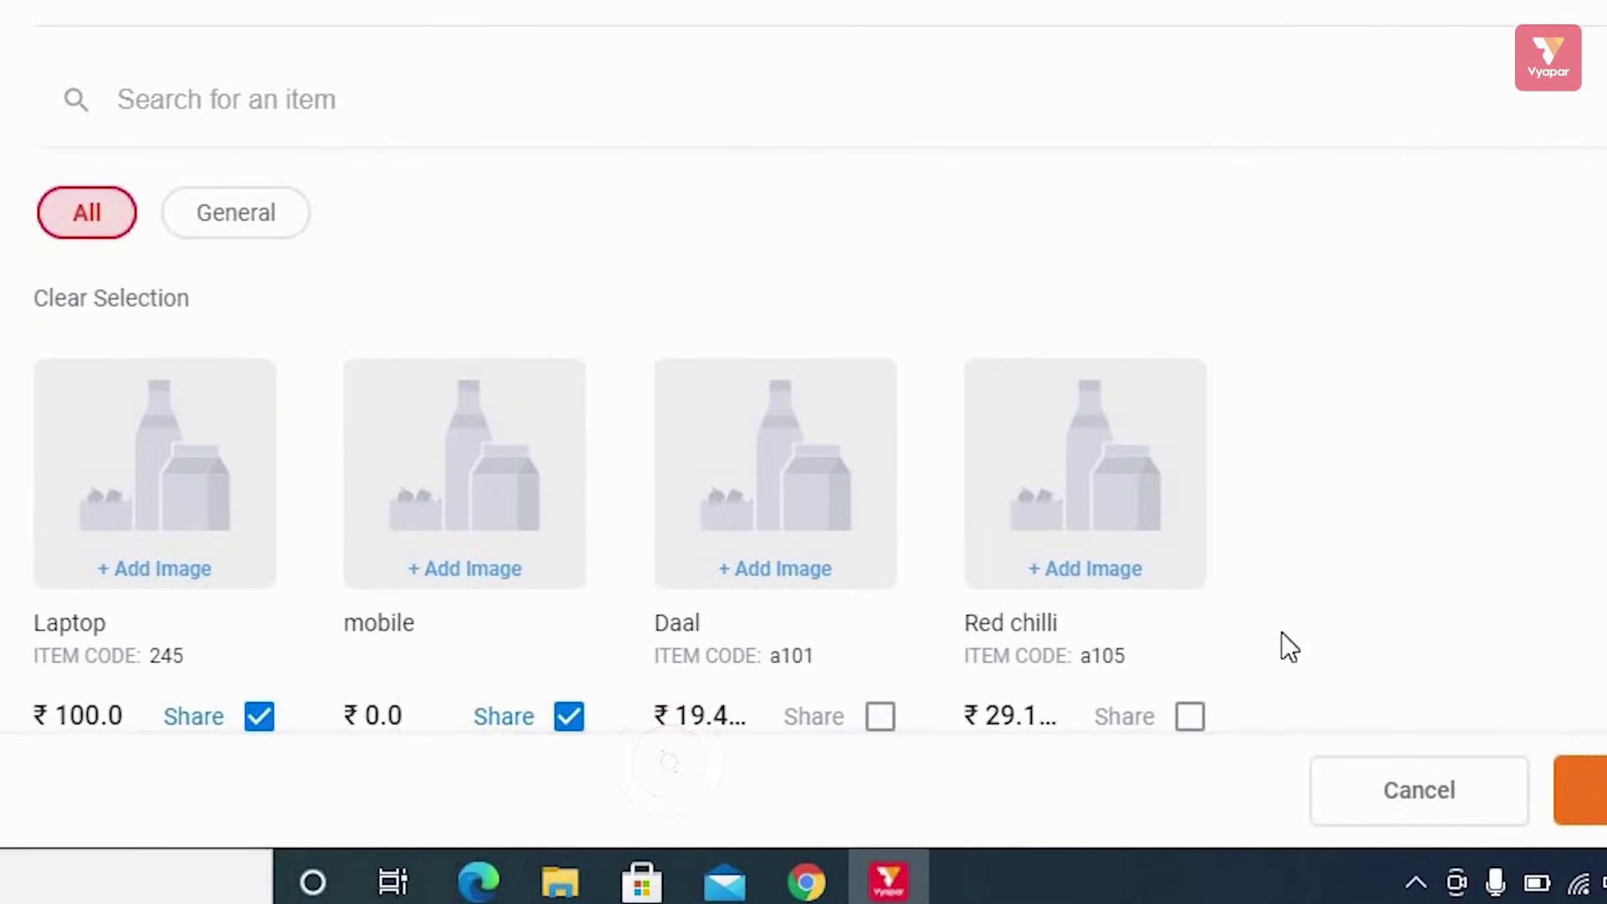
pyautogui.click(1599, 799)
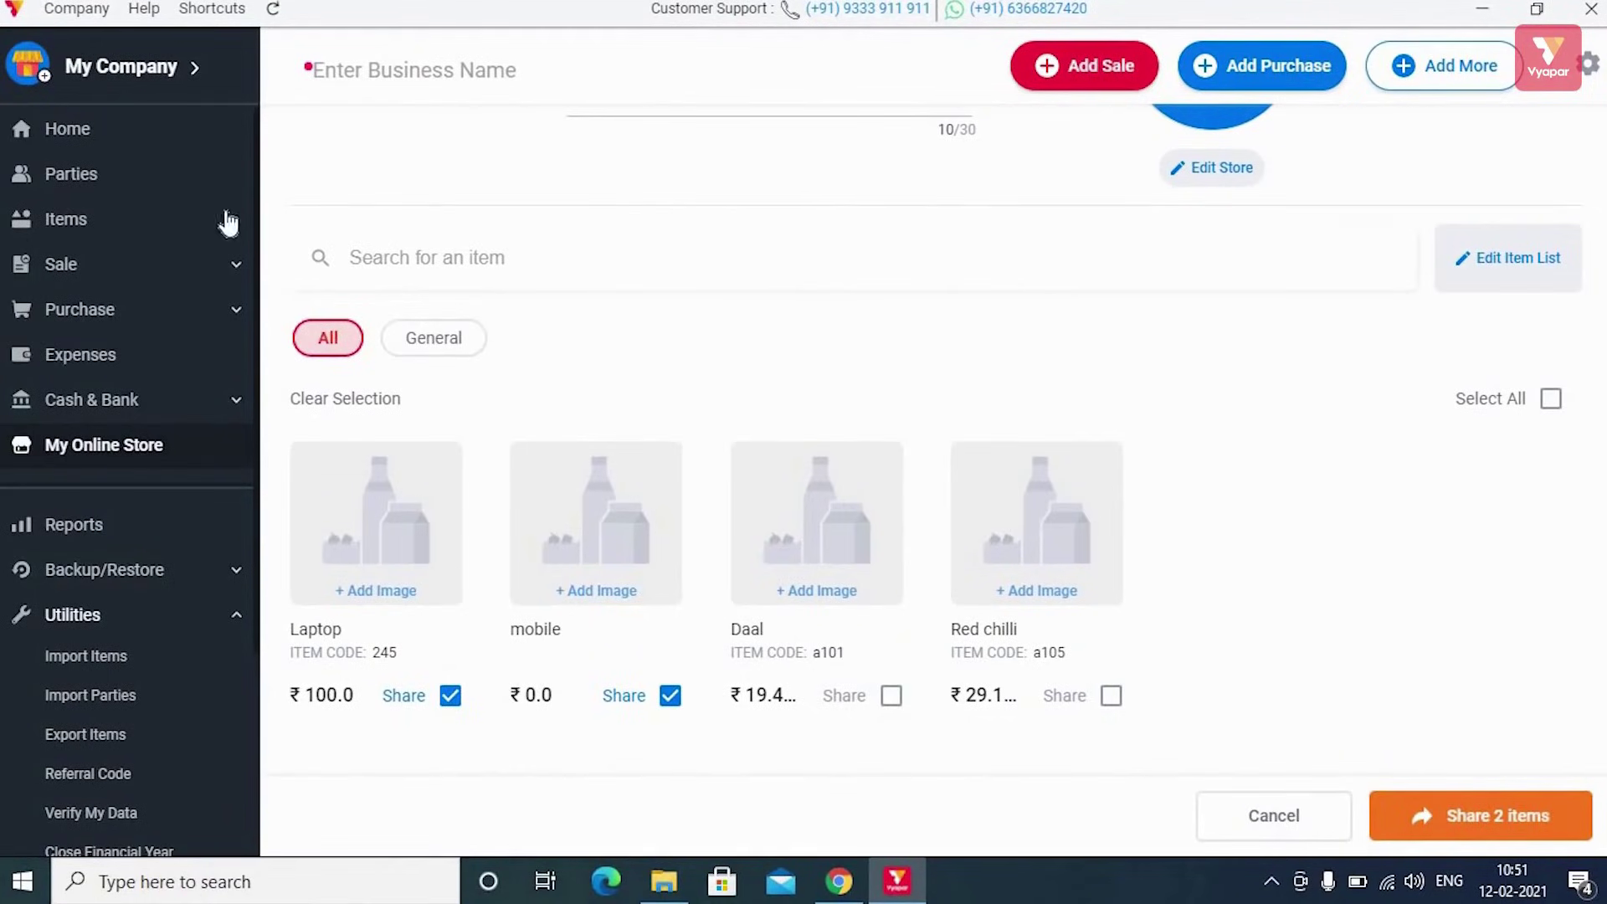
pyautogui.click(108, 132)
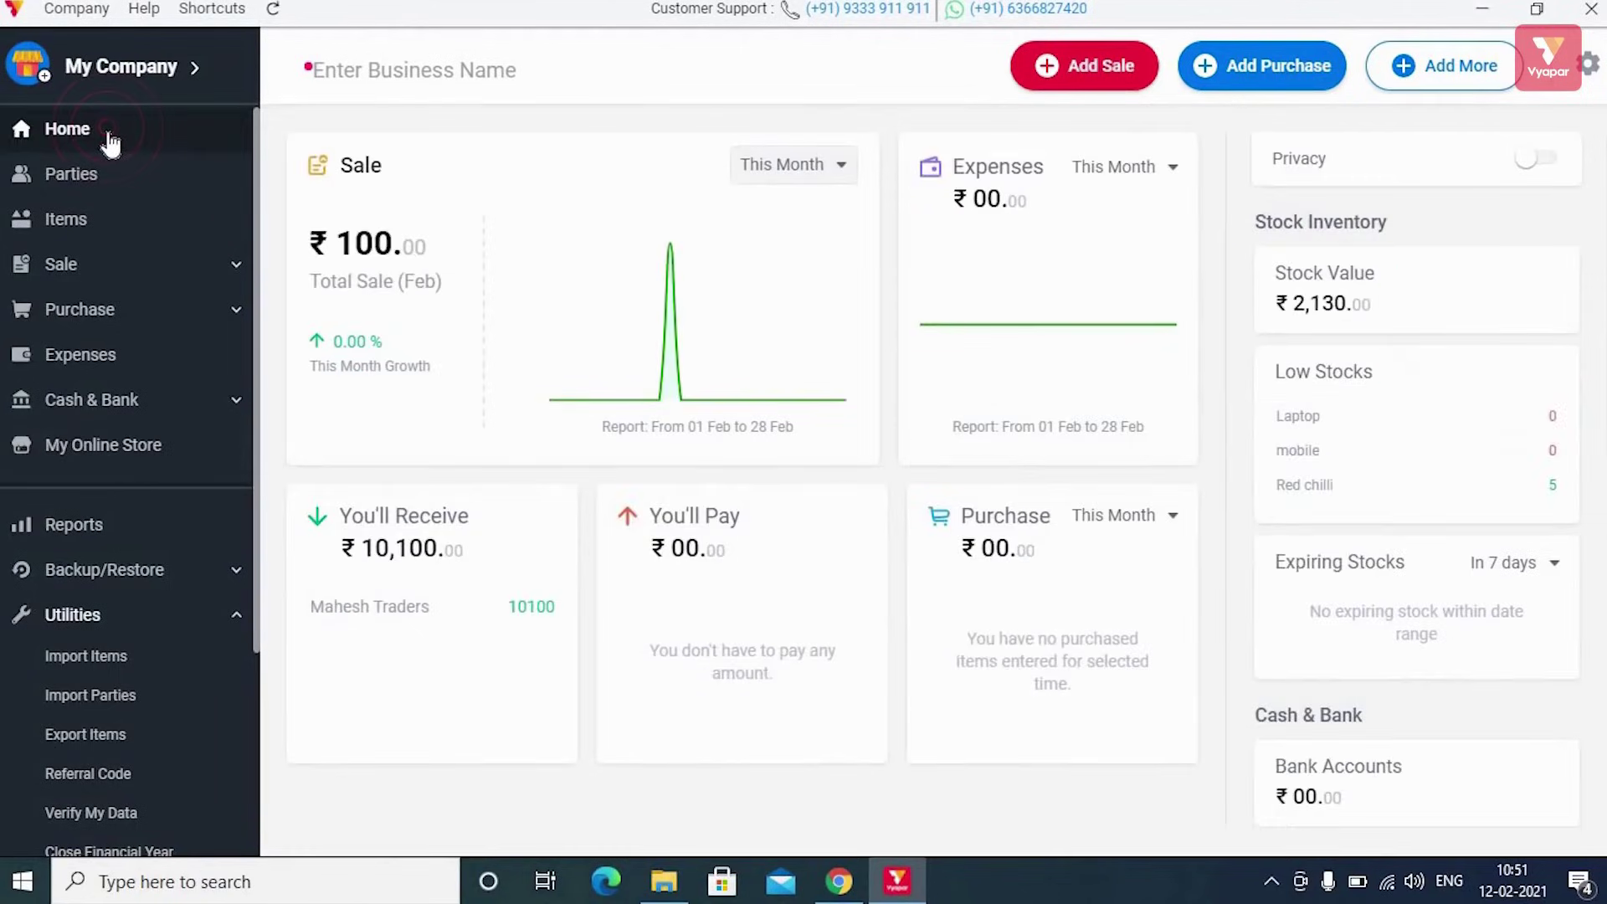
# Browse the Parties and Items pages, expand Sale, and open then close Add More
pyautogui.click(97, 178)
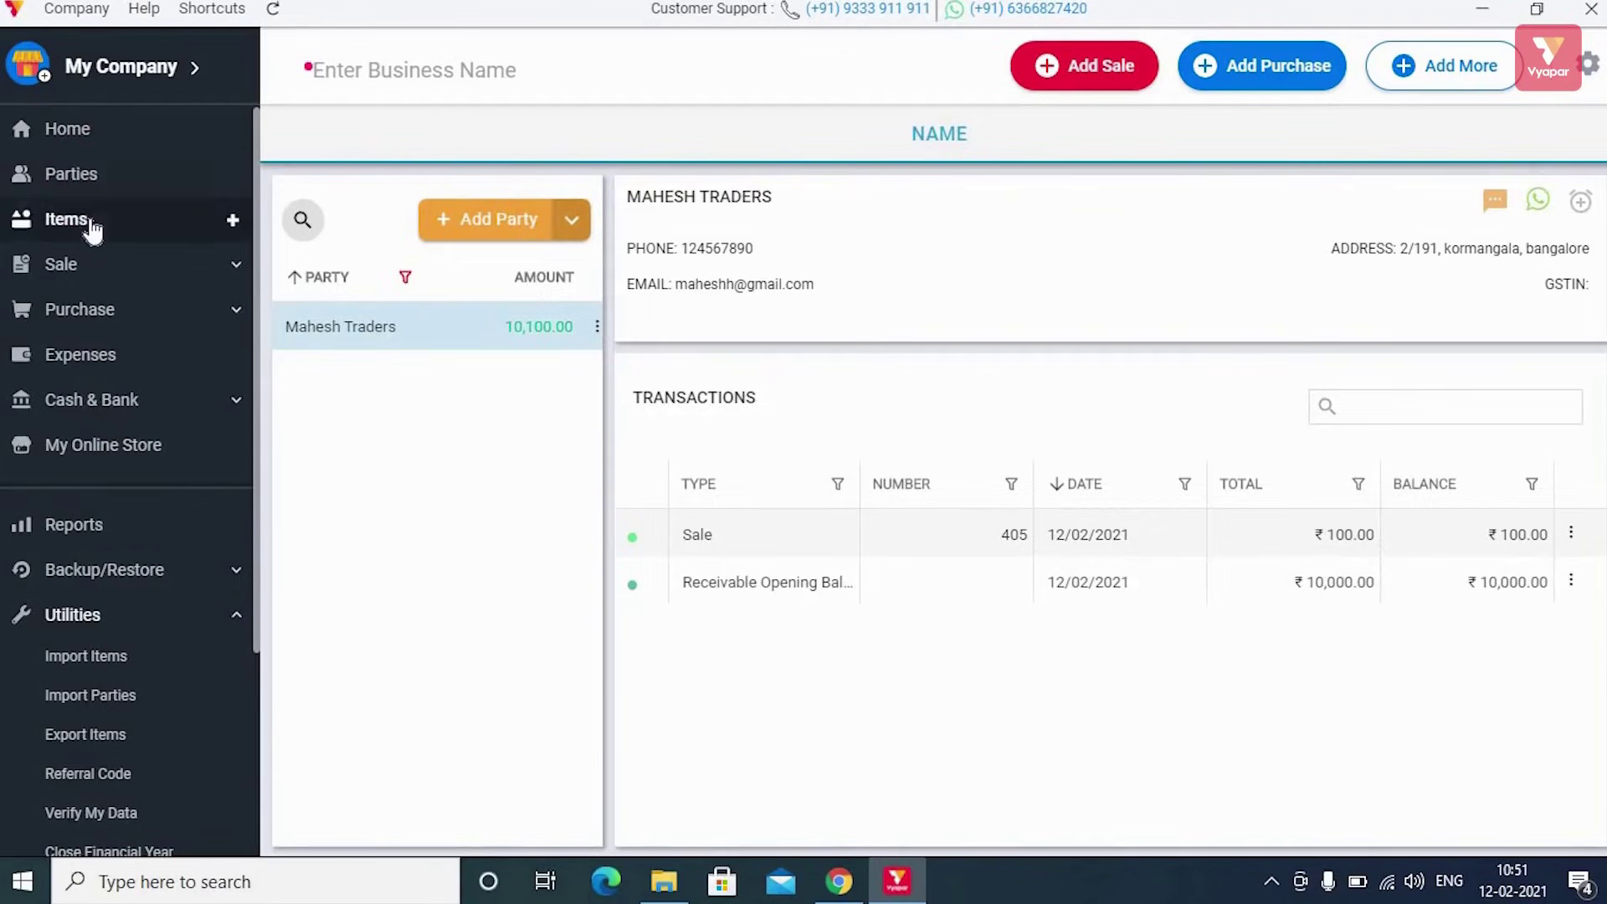
pyautogui.click(92, 227)
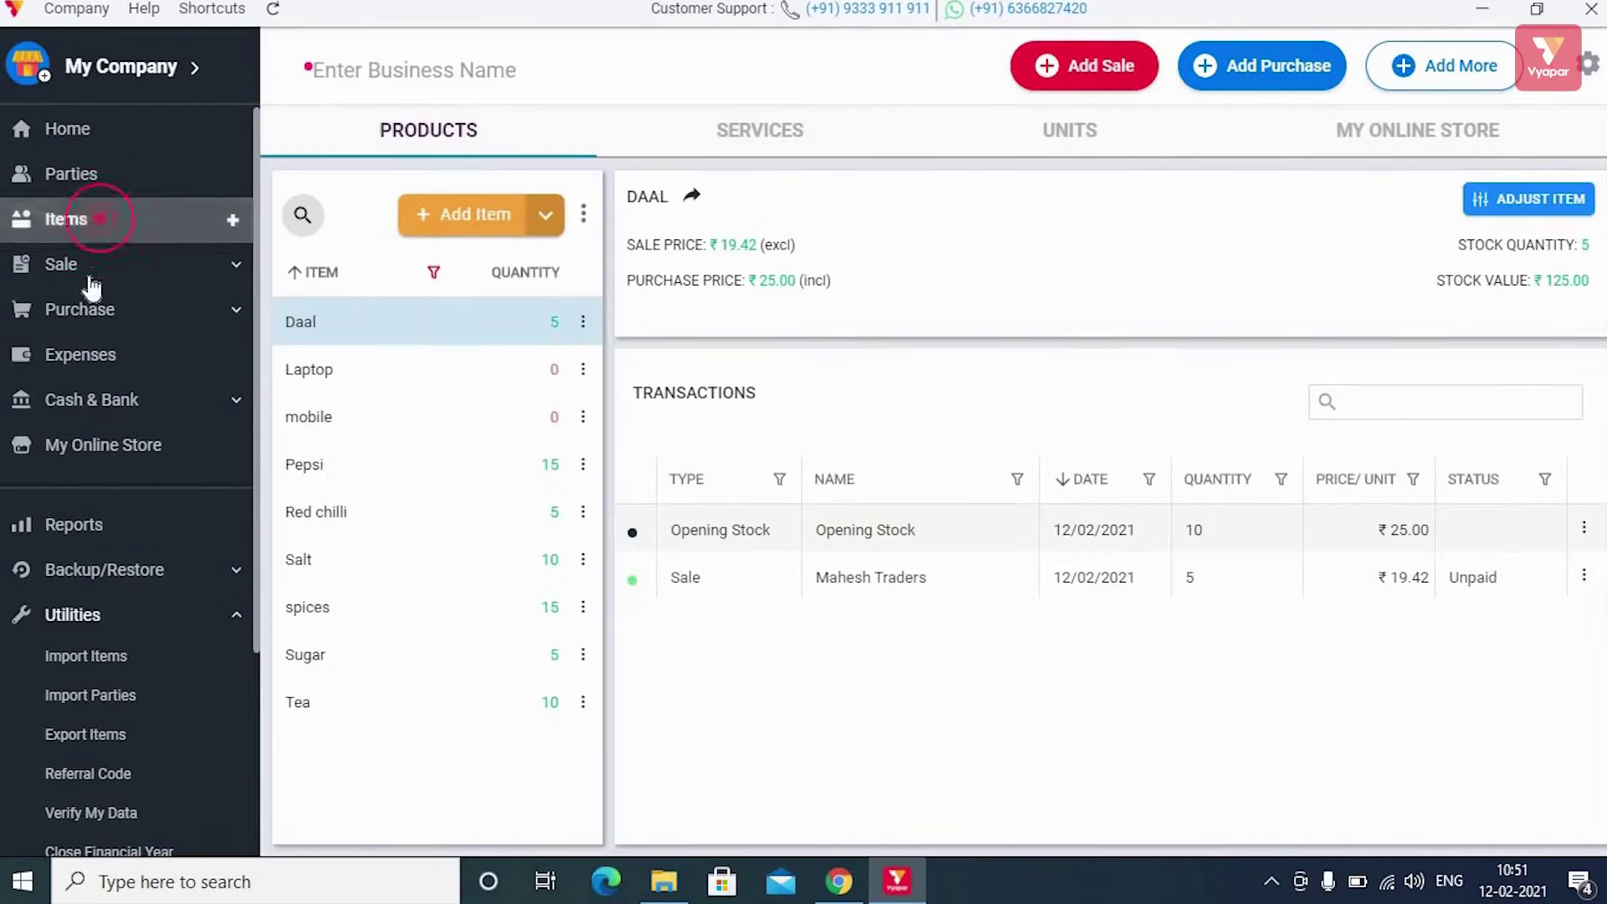
pyautogui.click(132, 267)
pyautogui.click(1432, 67)
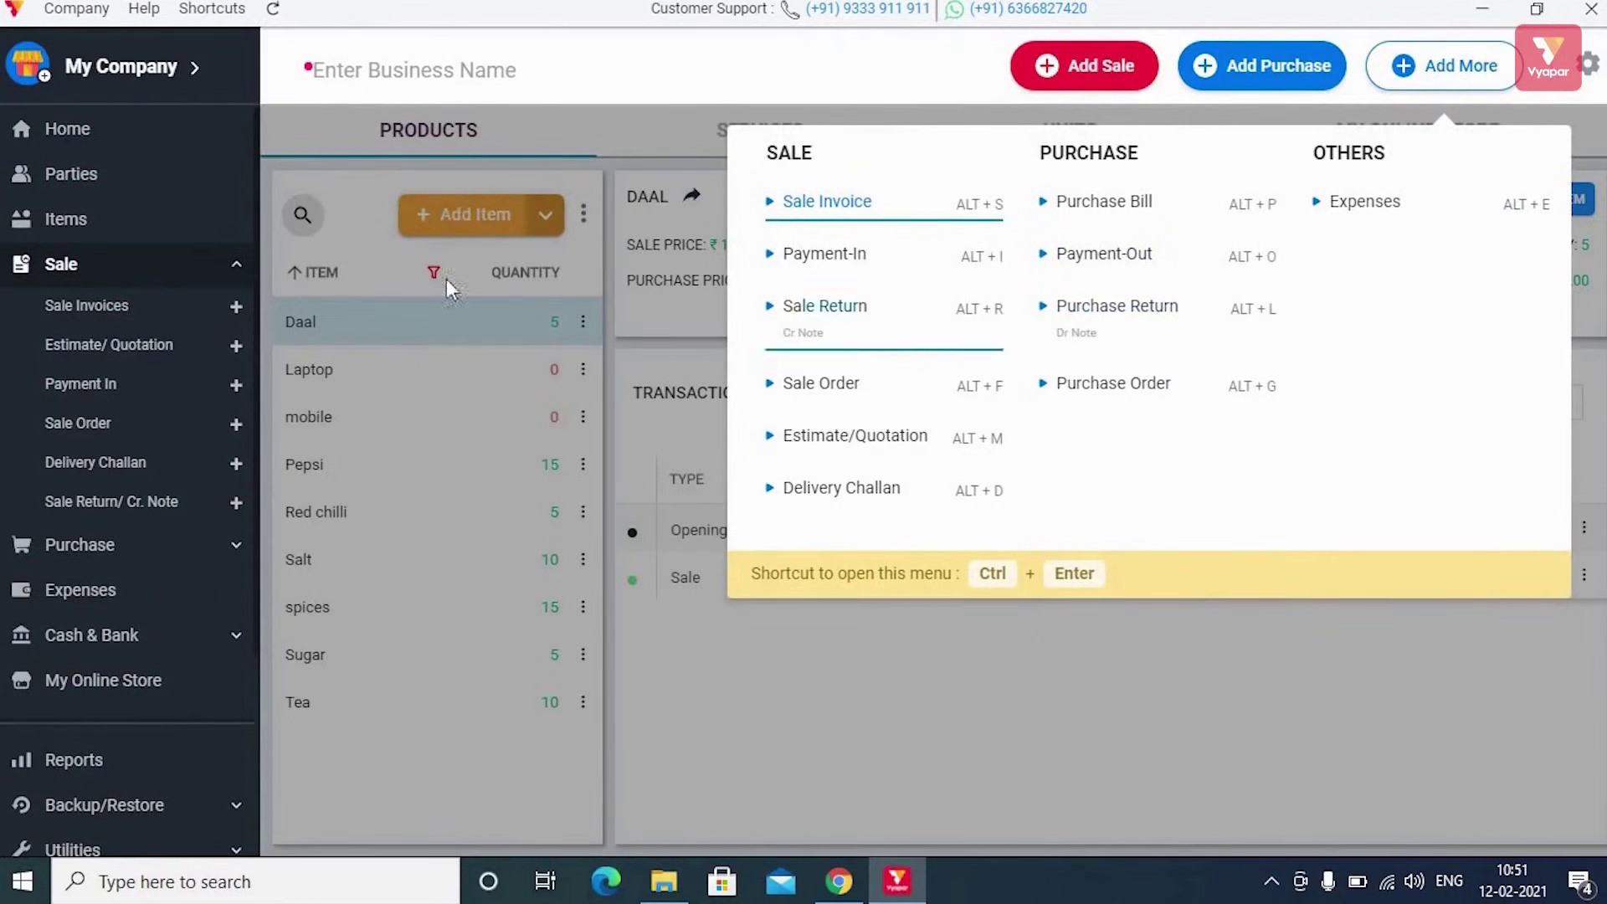
pyautogui.click(878, 740)
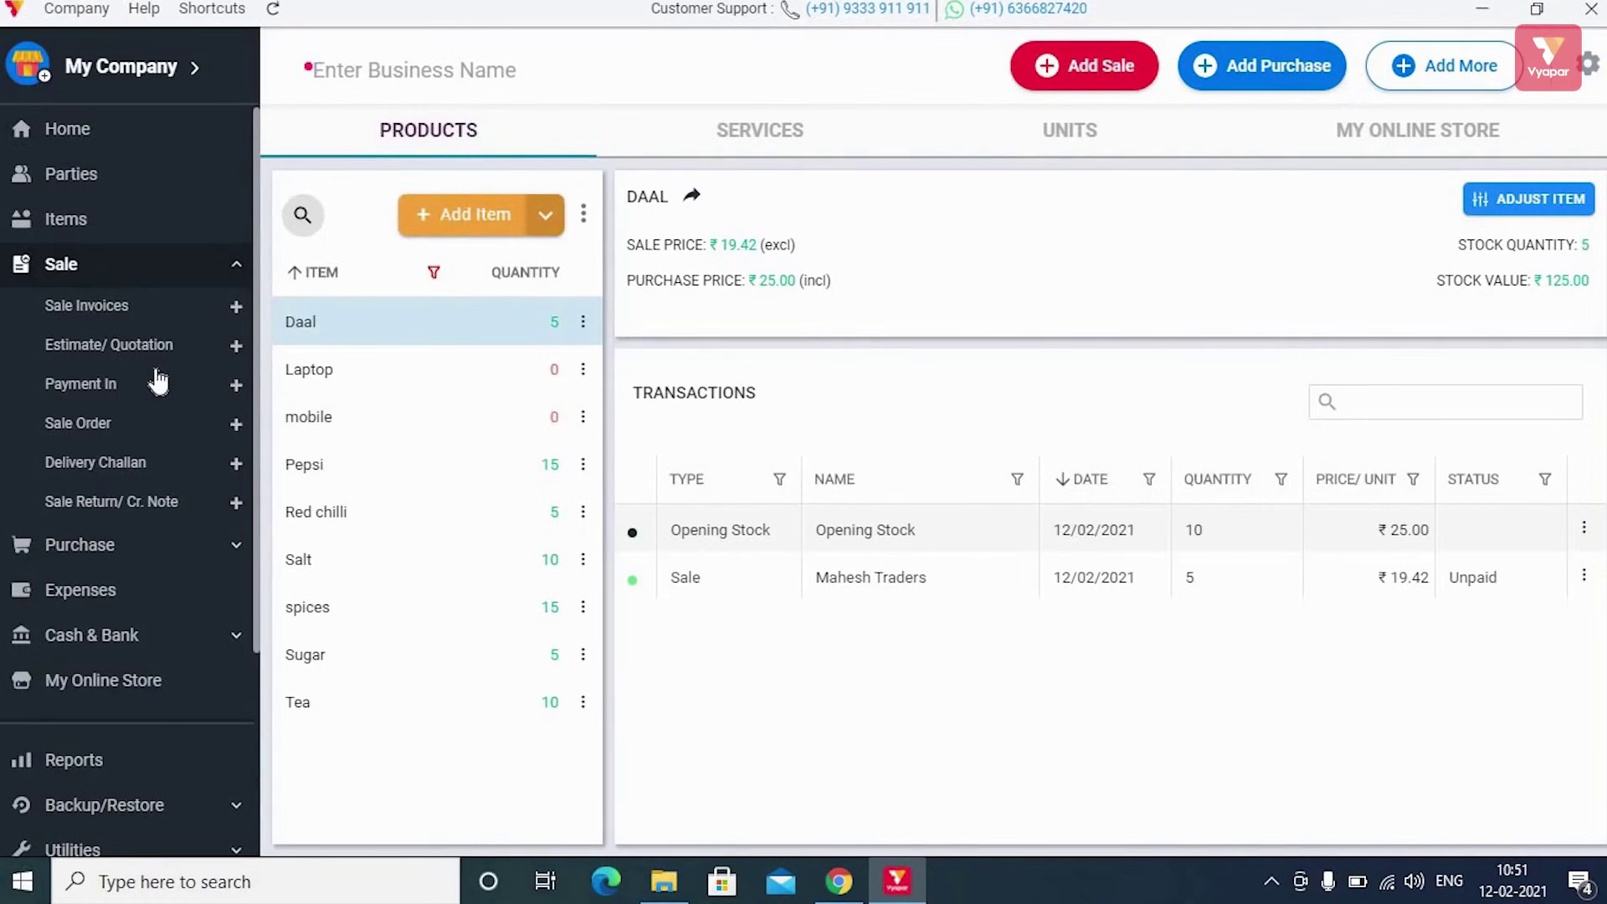
pyautogui.scroll(-3, 166, 471)
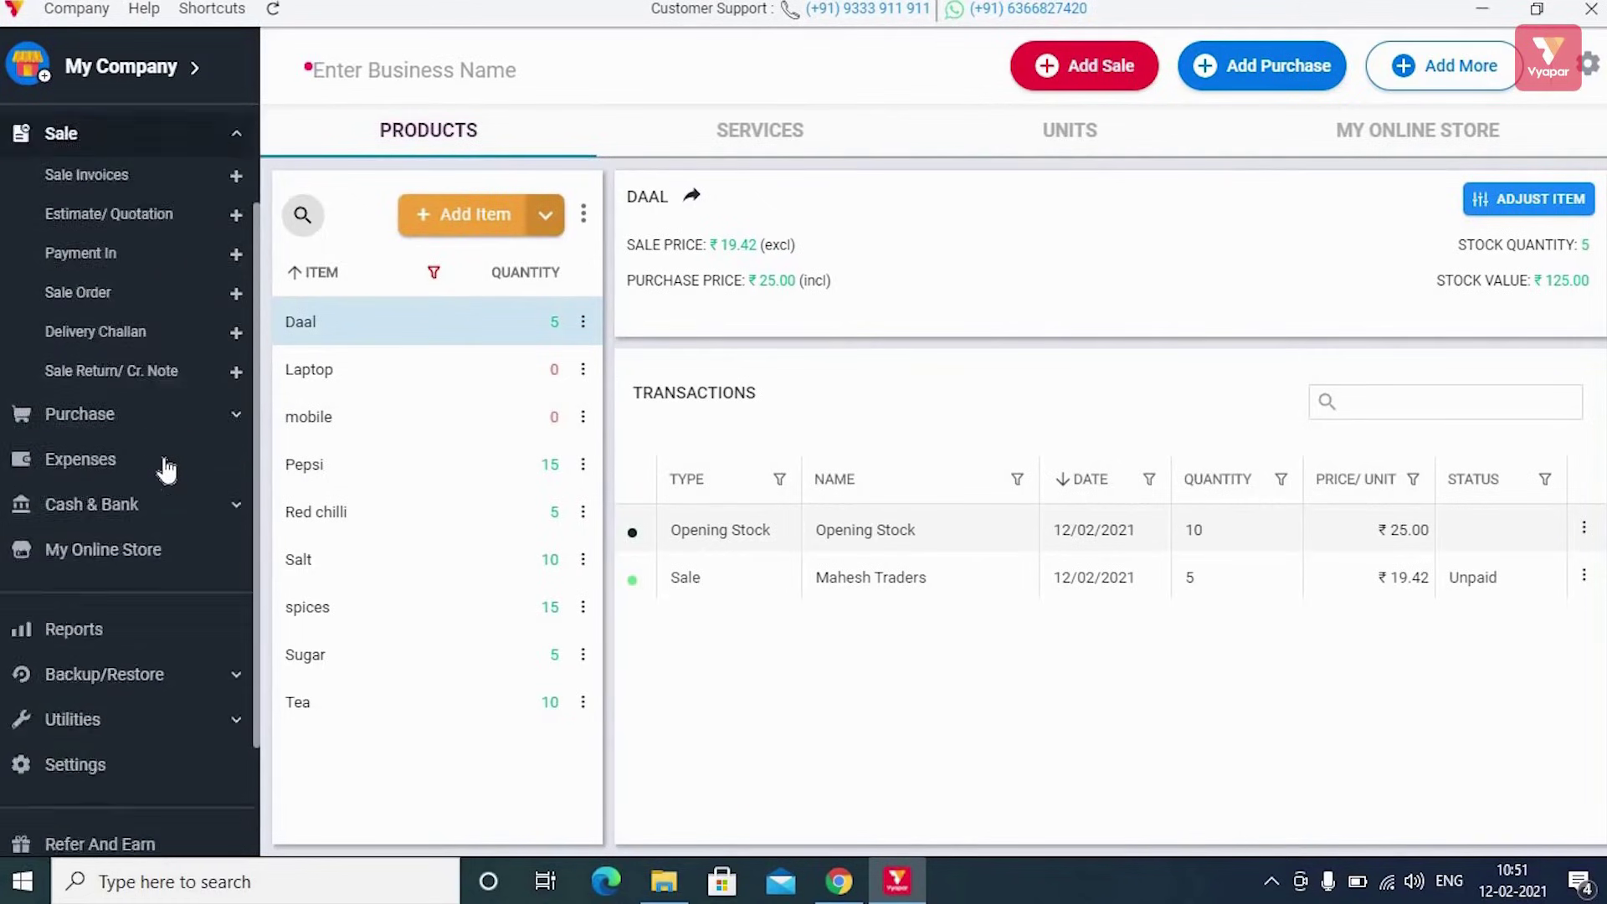
# In Reports, view the Sale, Purchase and Day book reports, reloading Day book
pyautogui.click(119, 491)
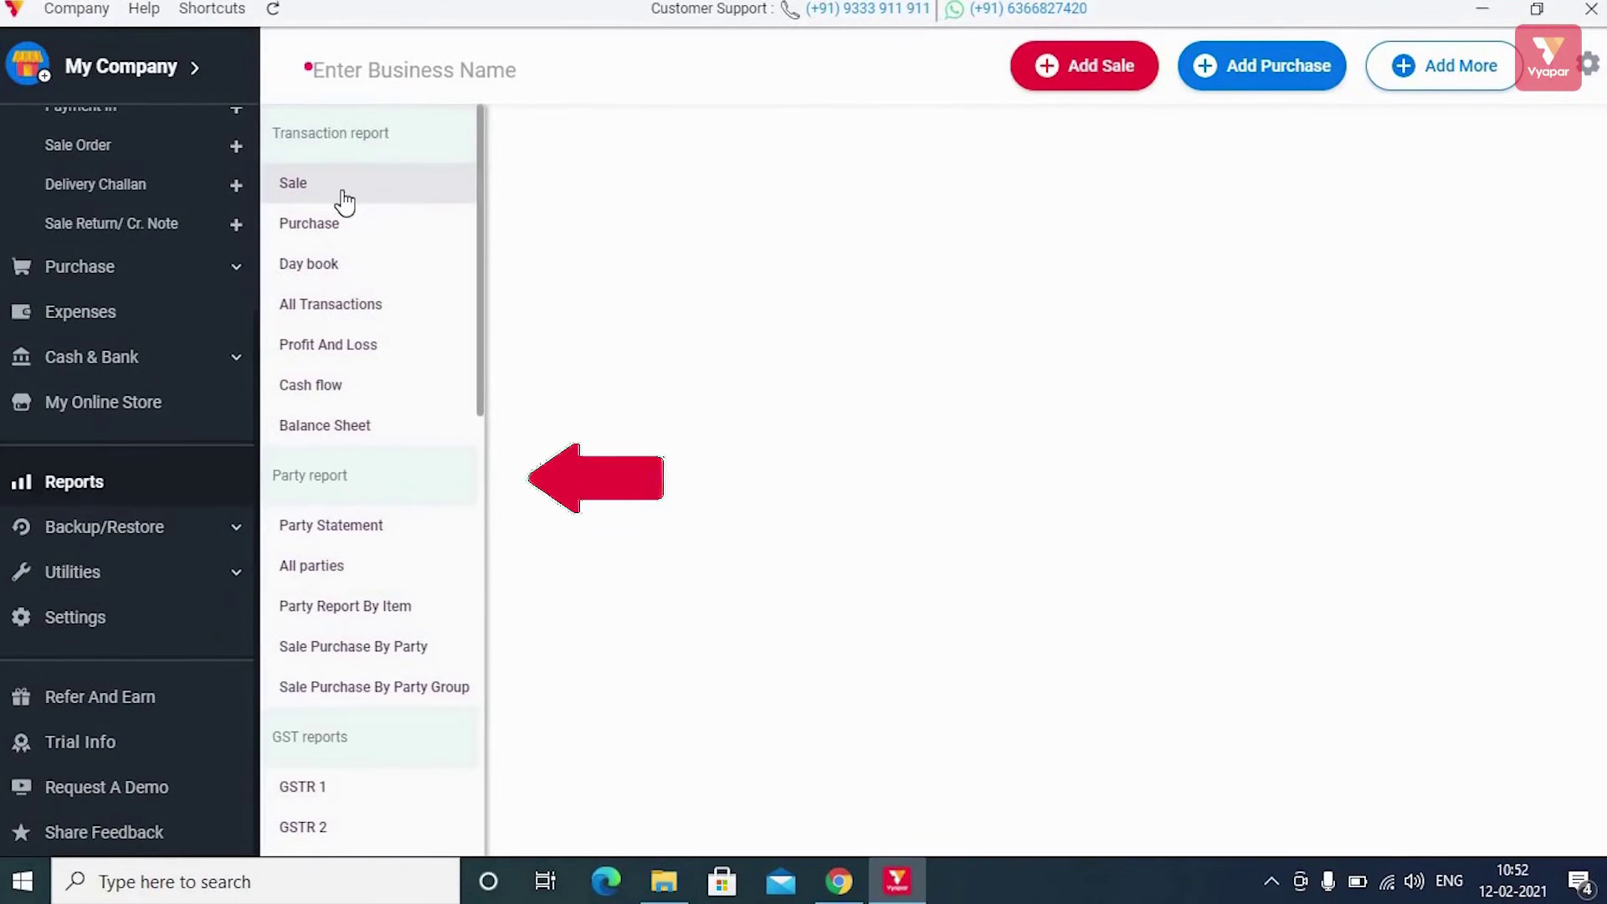
pyautogui.scroll(-10, 371, 344)
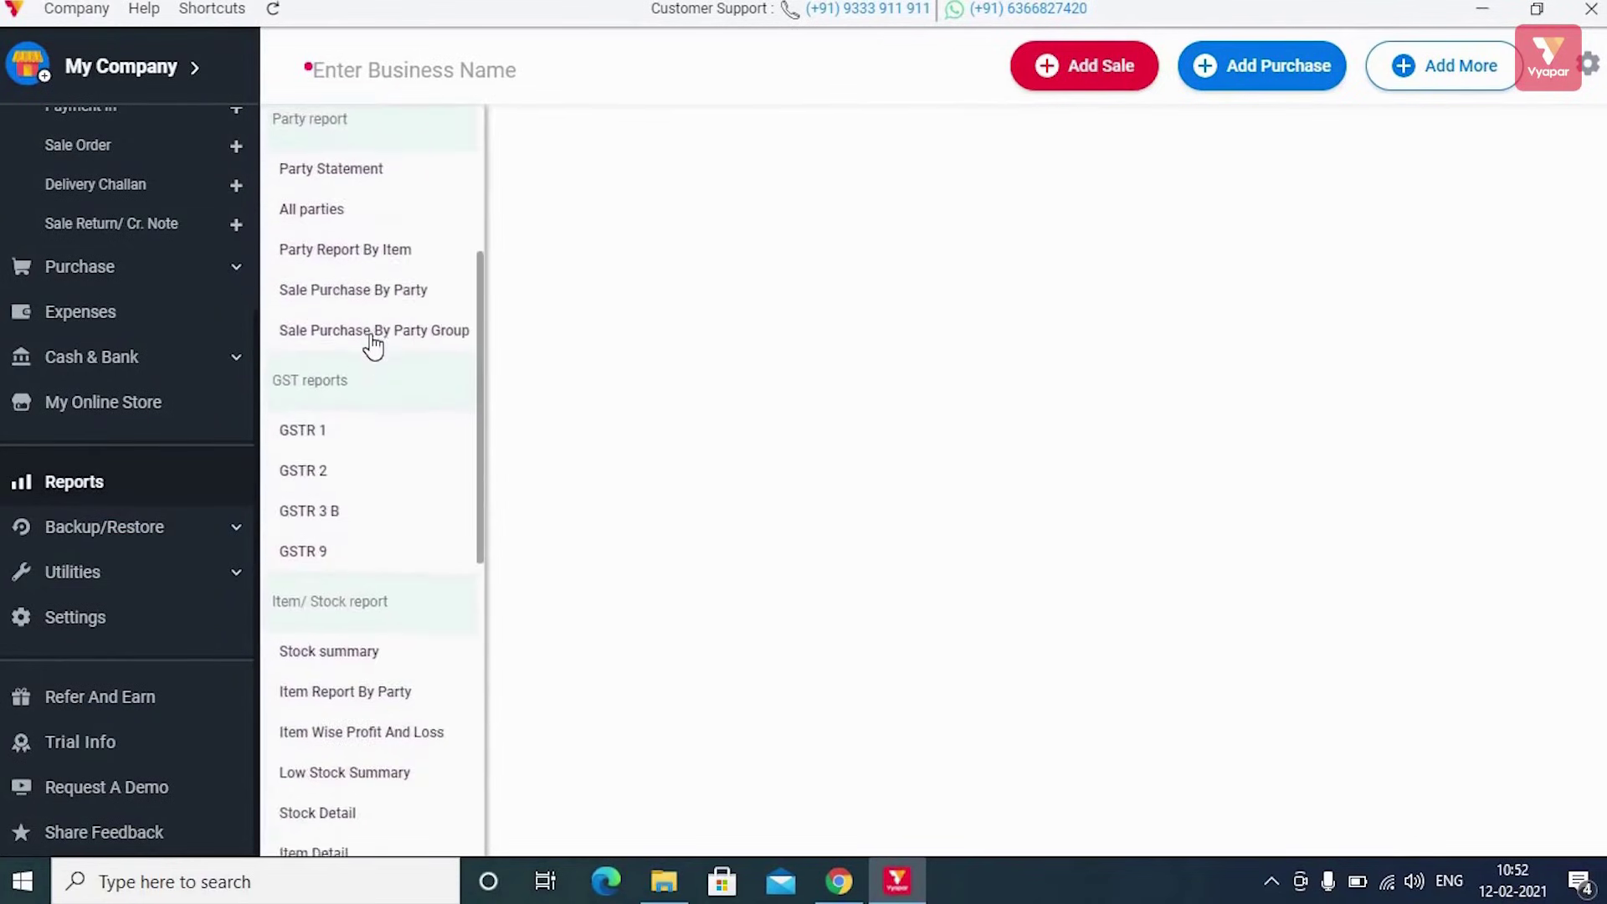
pyautogui.scroll(10, 381, 339)
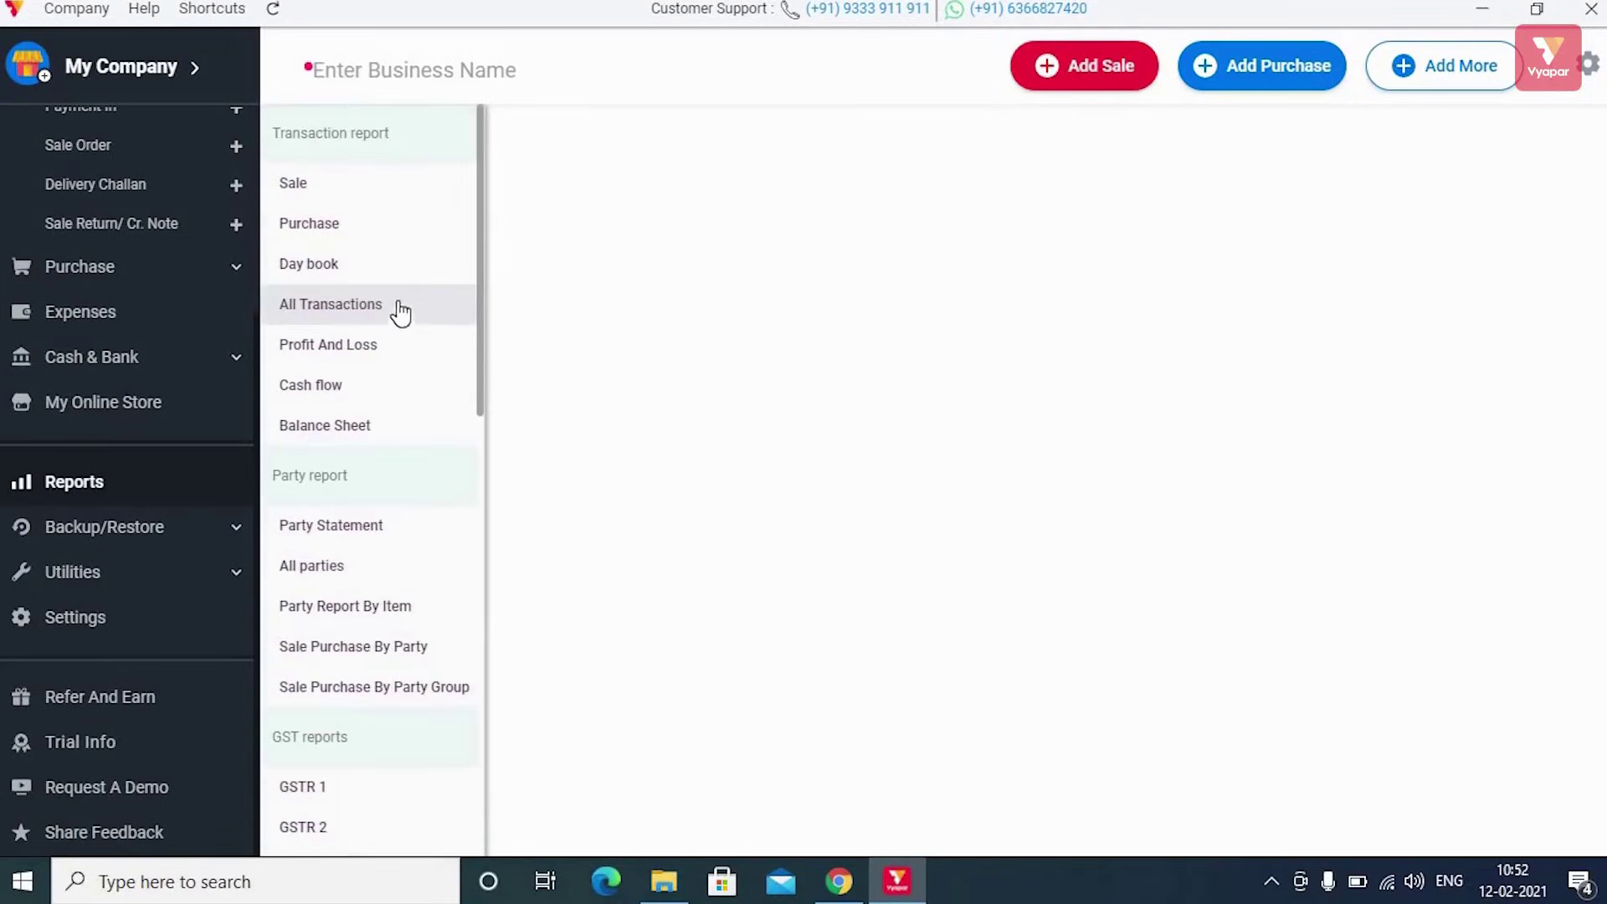
pyautogui.click(395, 186)
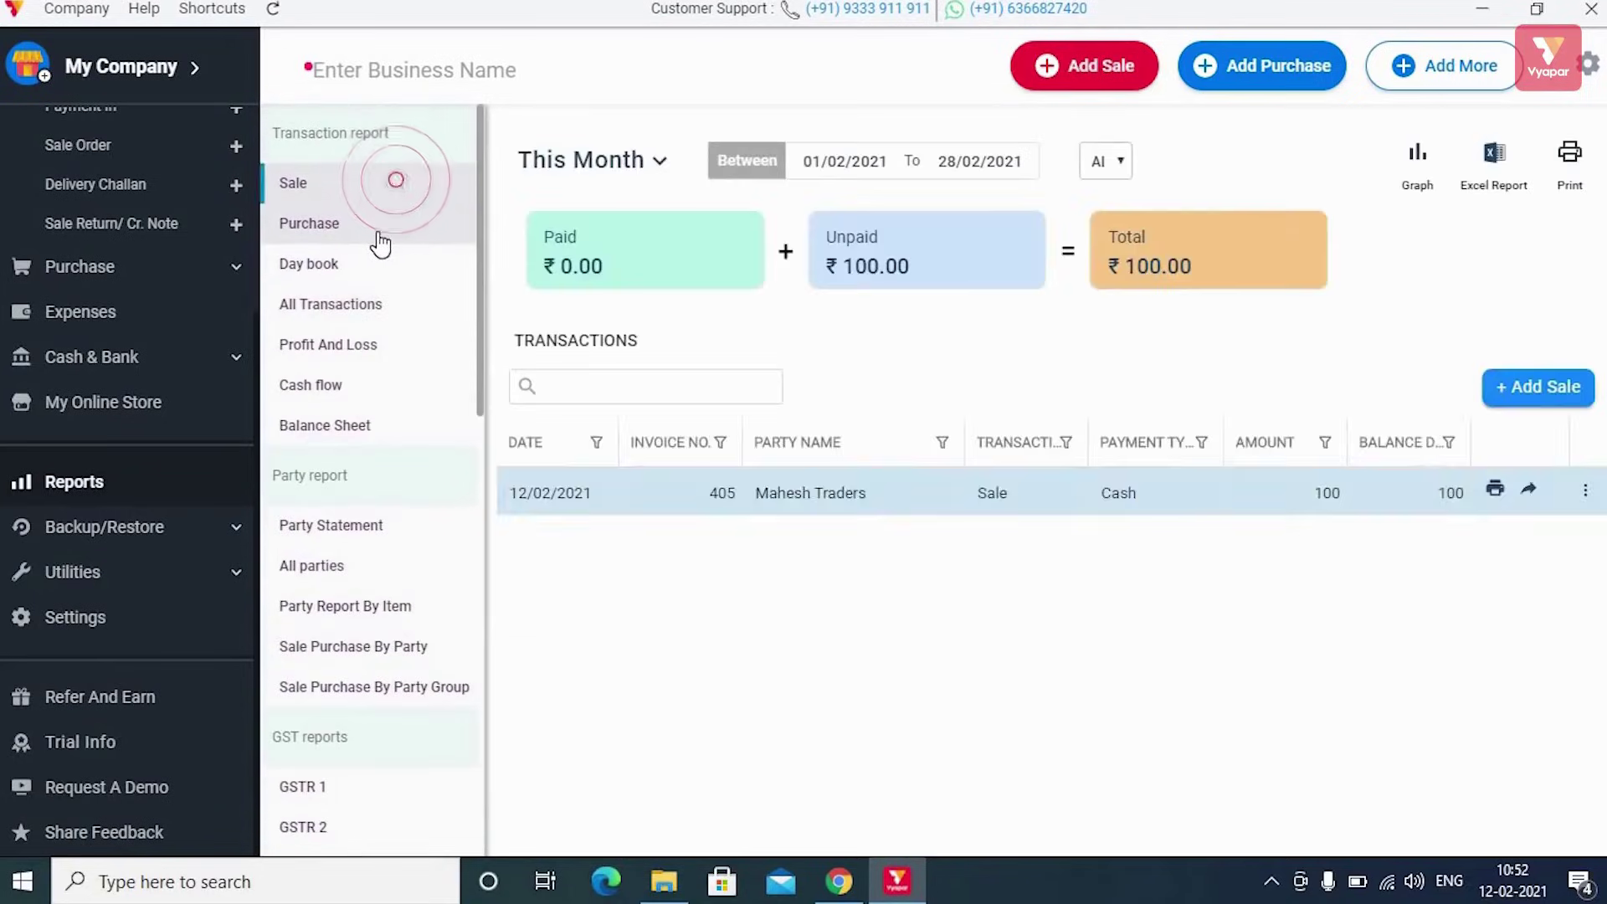
pyautogui.click(379, 229)
pyautogui.click(369, 265)
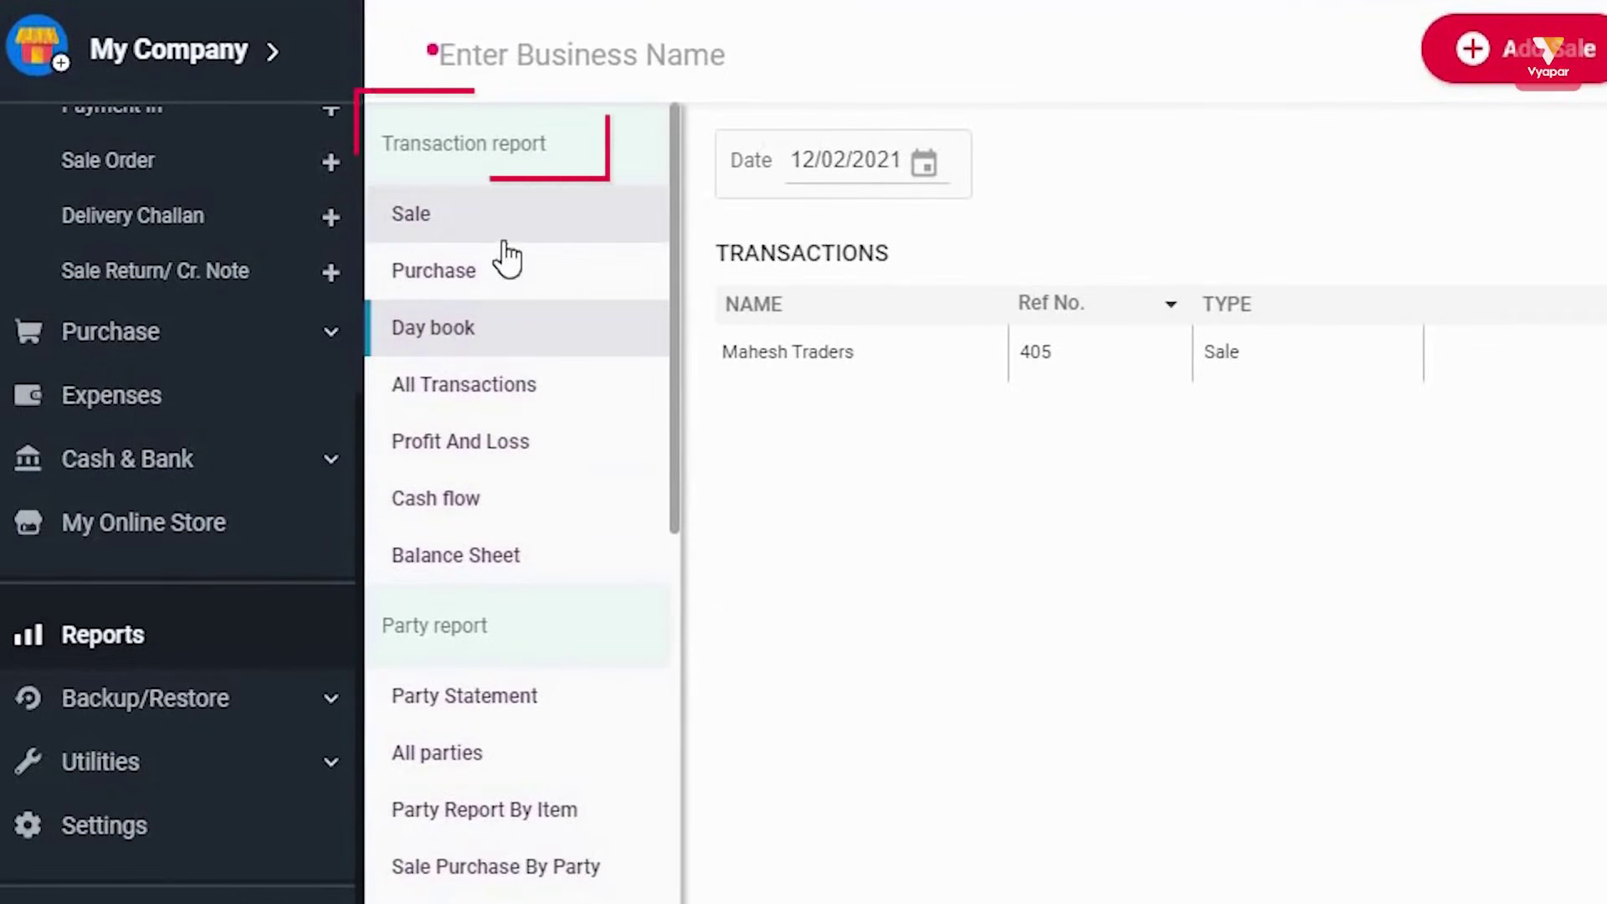
pyautogui.click(530, 335)
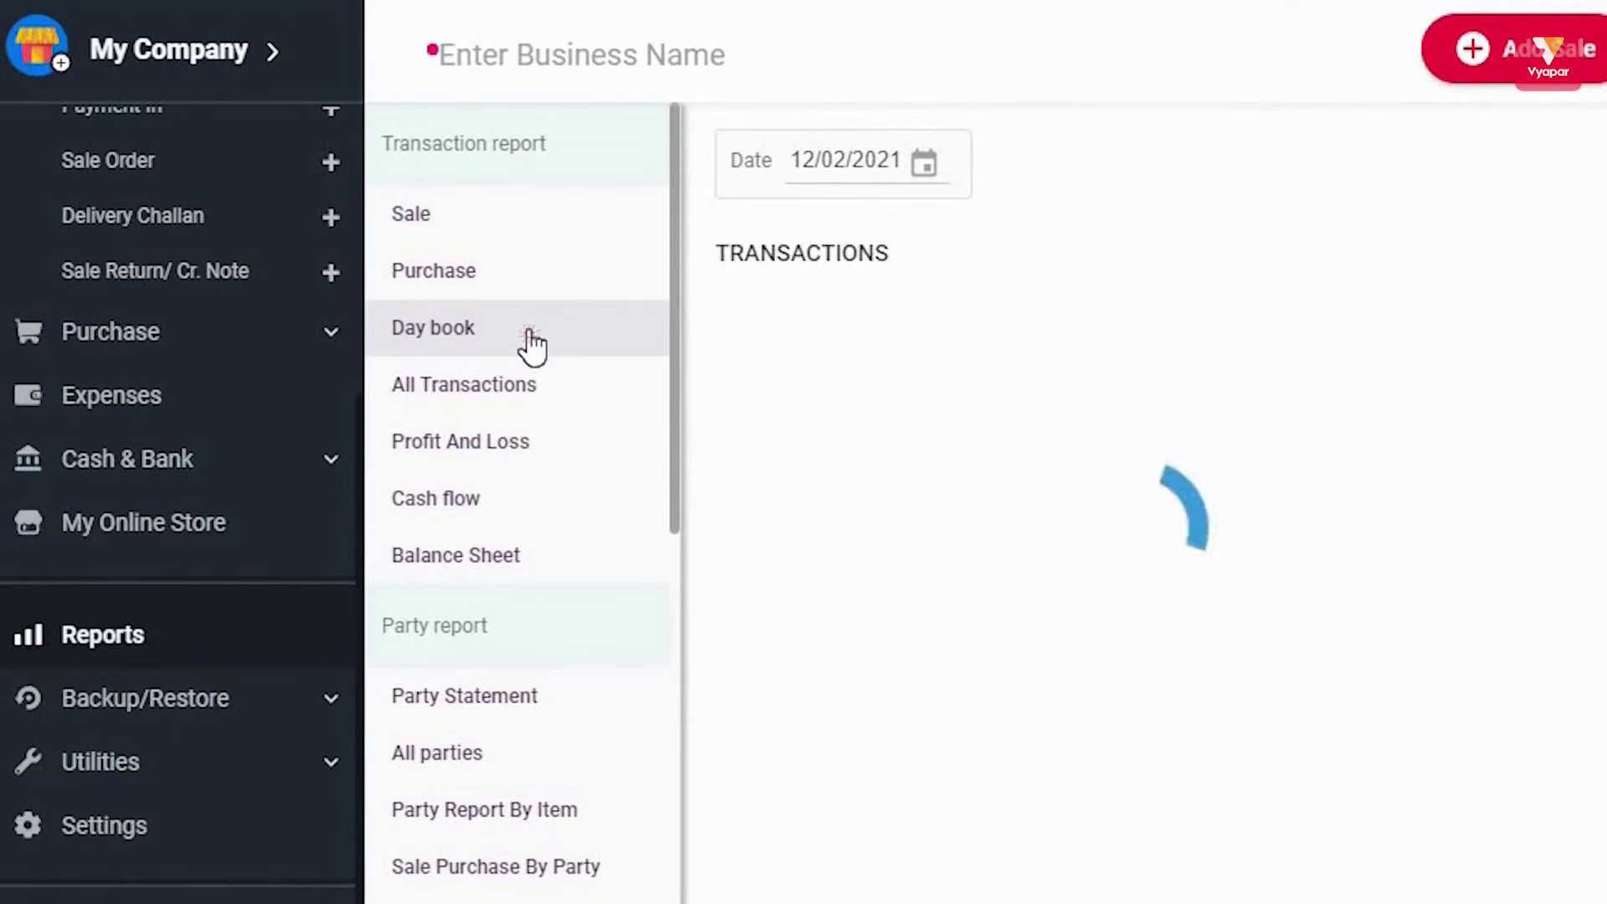
# View Cash flow, Profit And Loss, Balance Sheet, then the Party Statement report
pyautogui.click(461, 502)
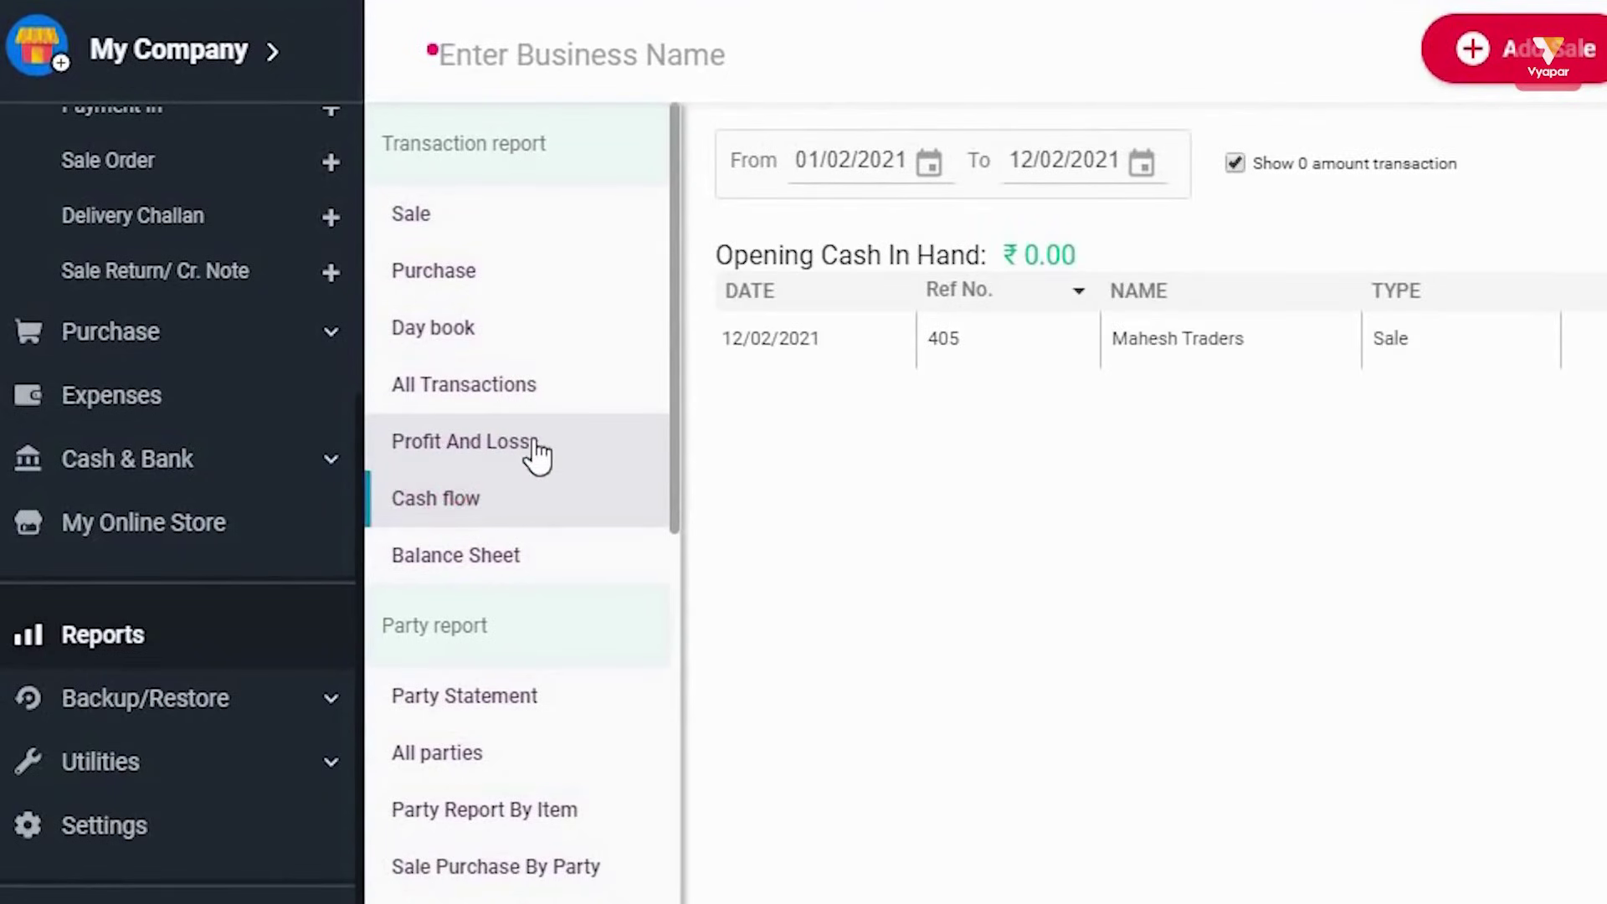
pyautogui.click(486, 440)
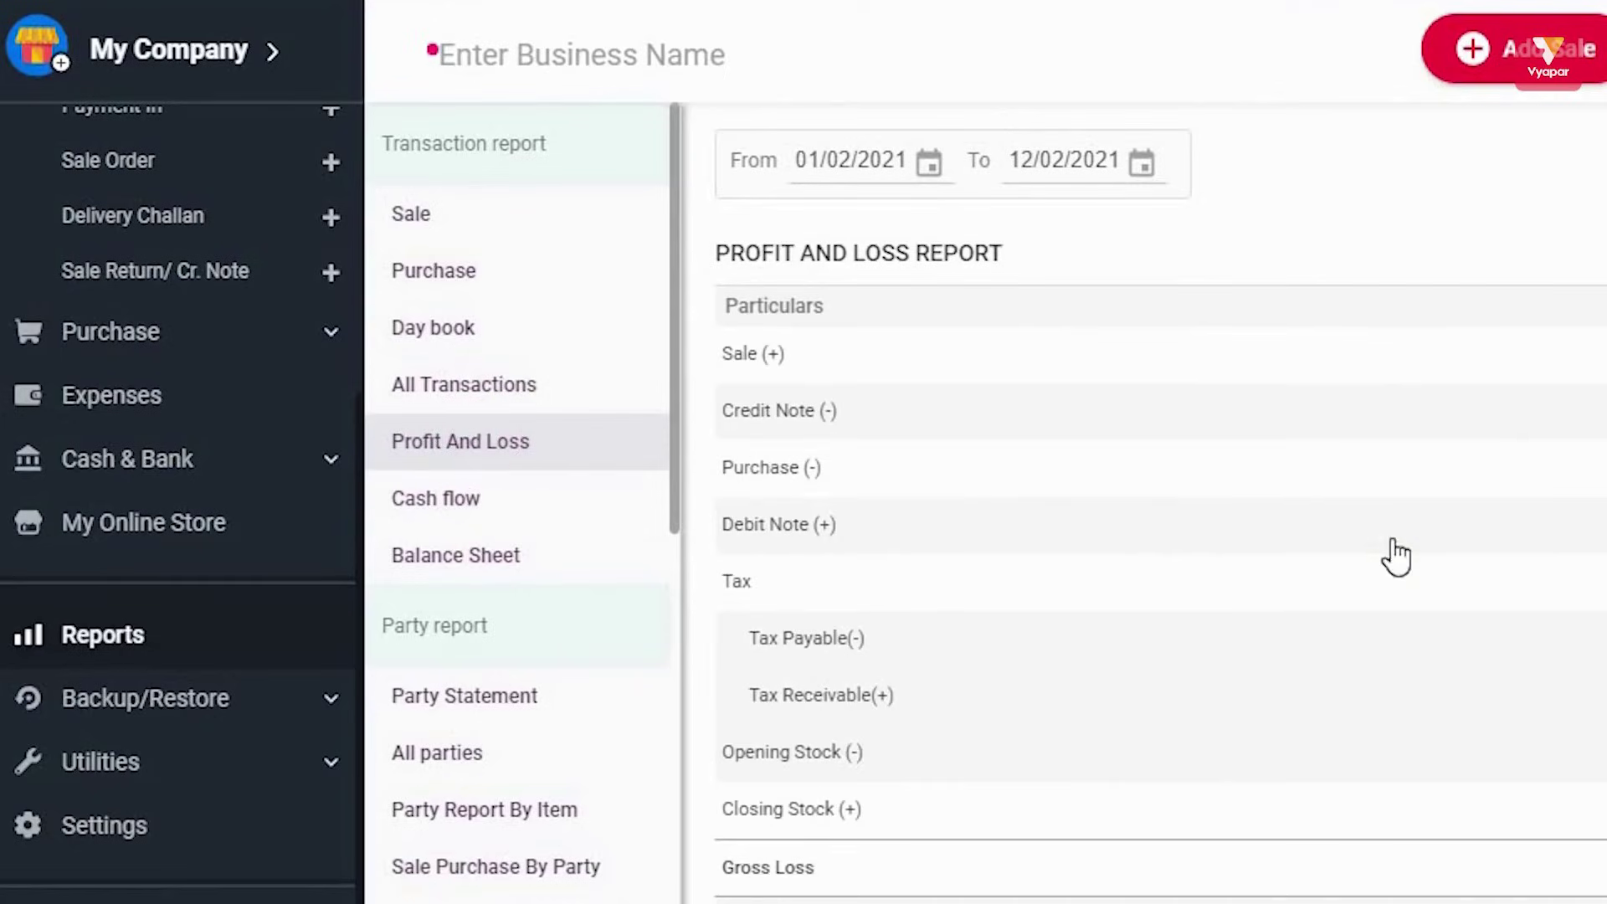
pyautogui.click(498, 560)
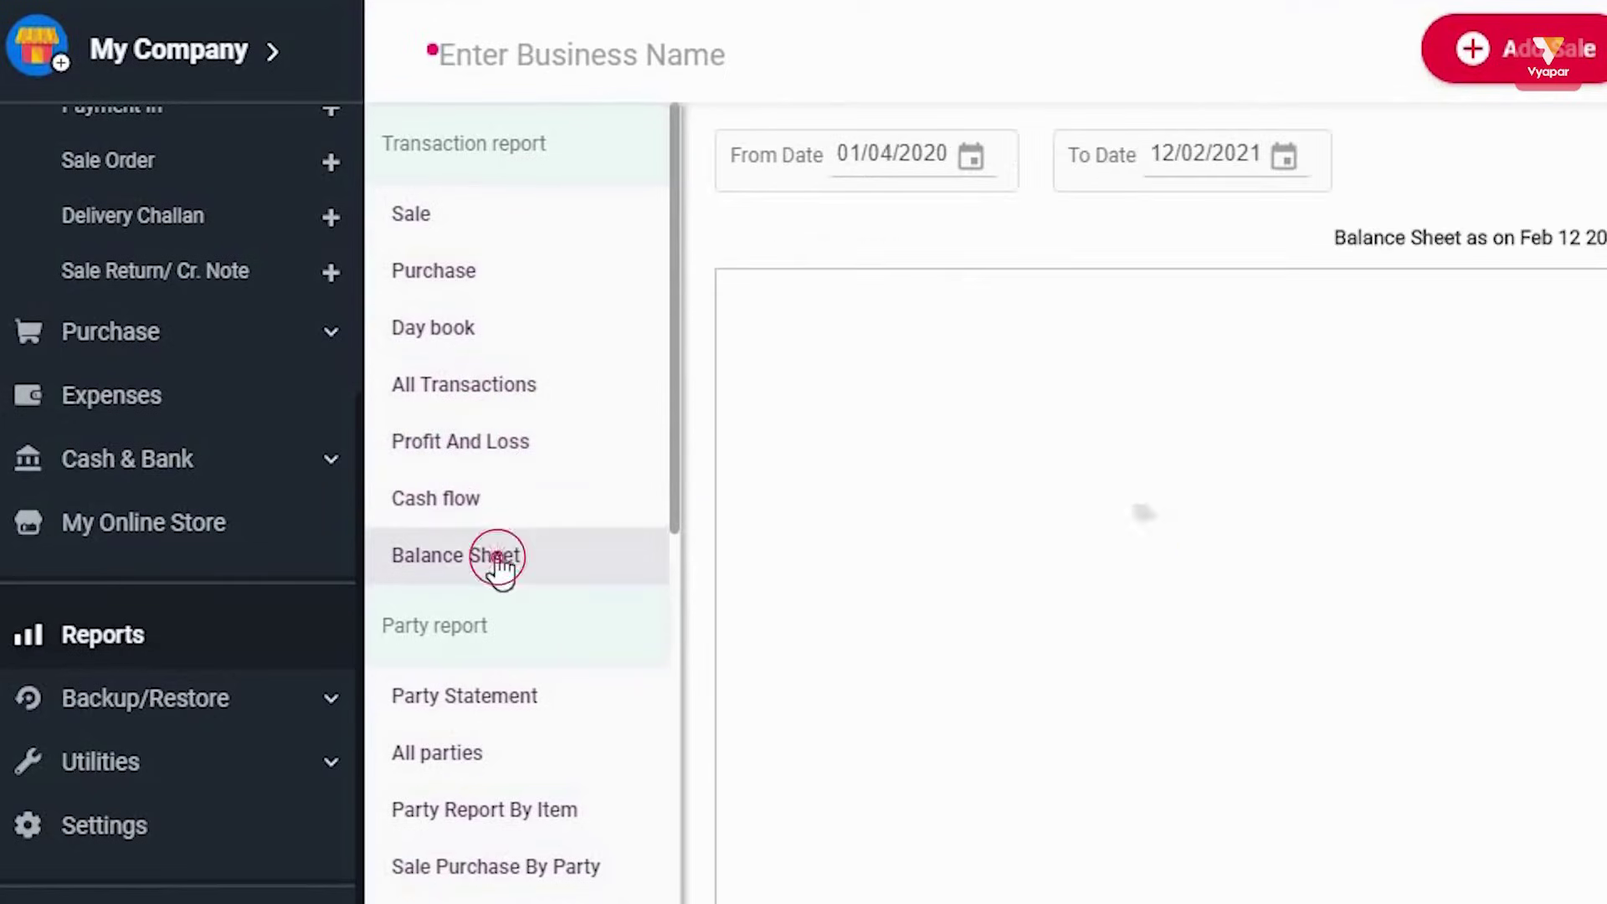
pyautogui.scroll(-1, 585, 598)
pyautogui.scroll(-3, 585, 598)
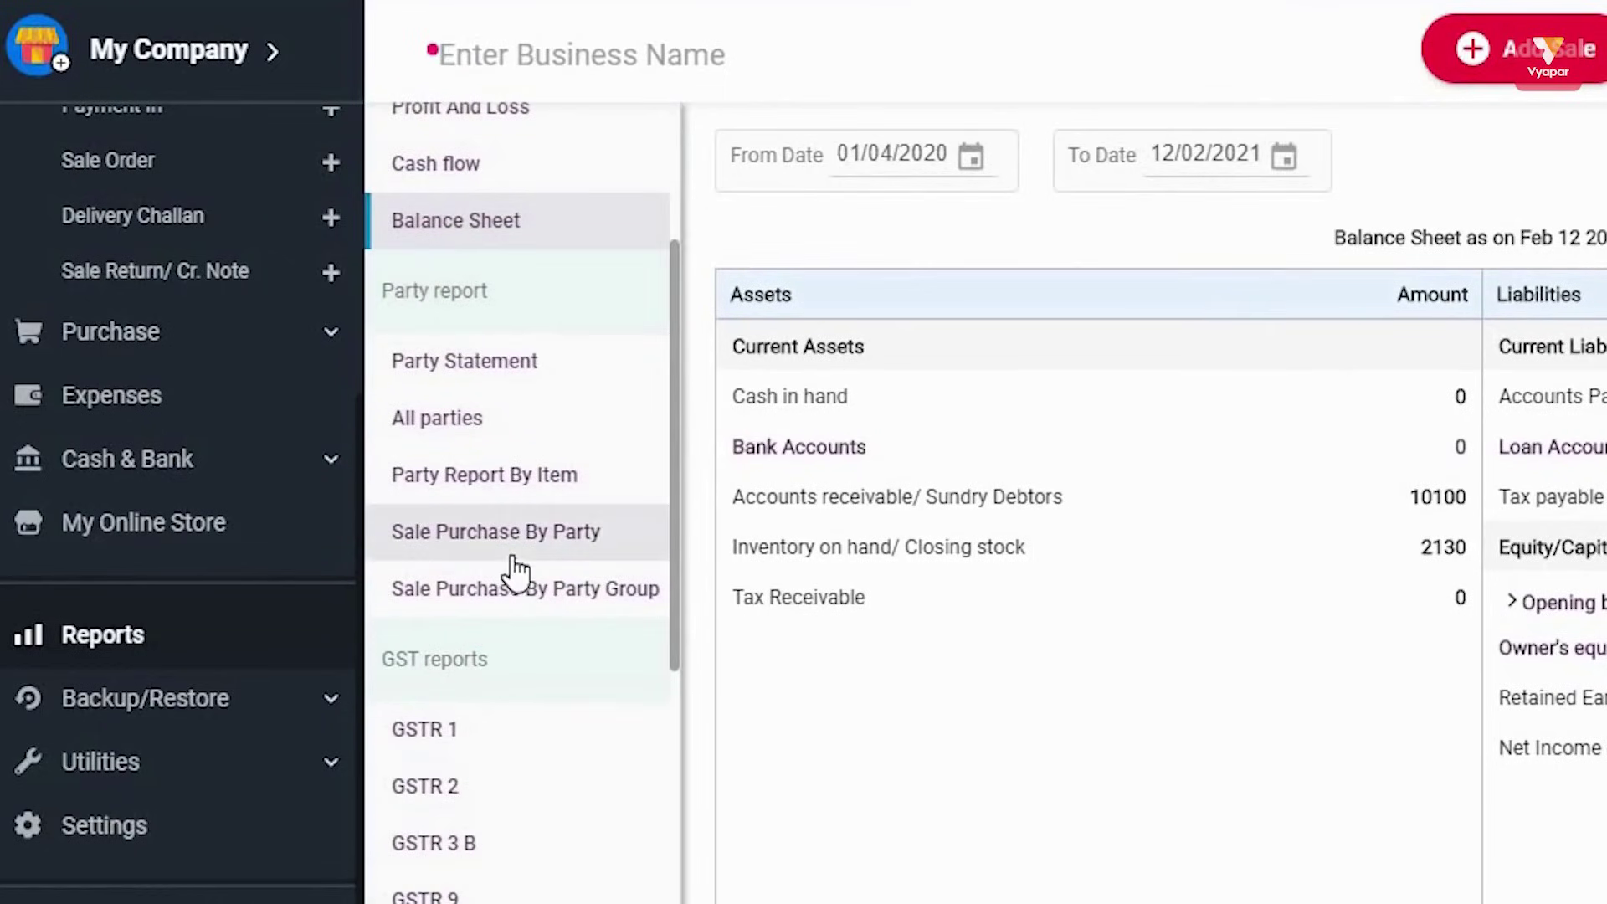
pyautogui.click(516, 359)
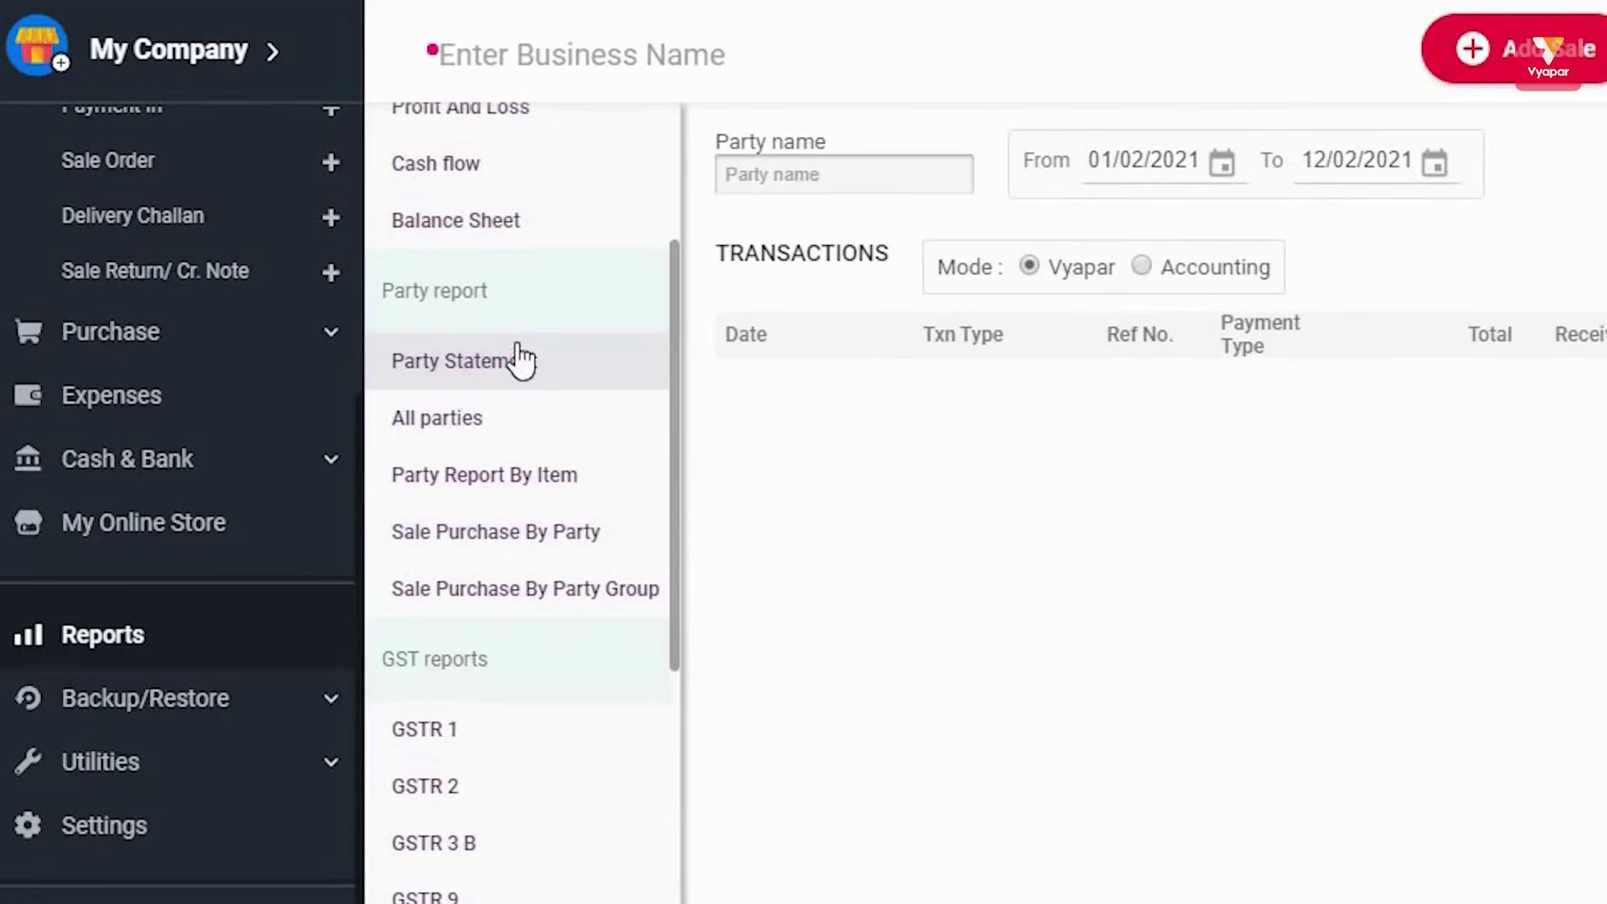
# View the GSTR 1, GSTR 2 and GSTR9 (2017-2018) reports, then open Settings
pyautogui.scroll(-5, 510, 376)
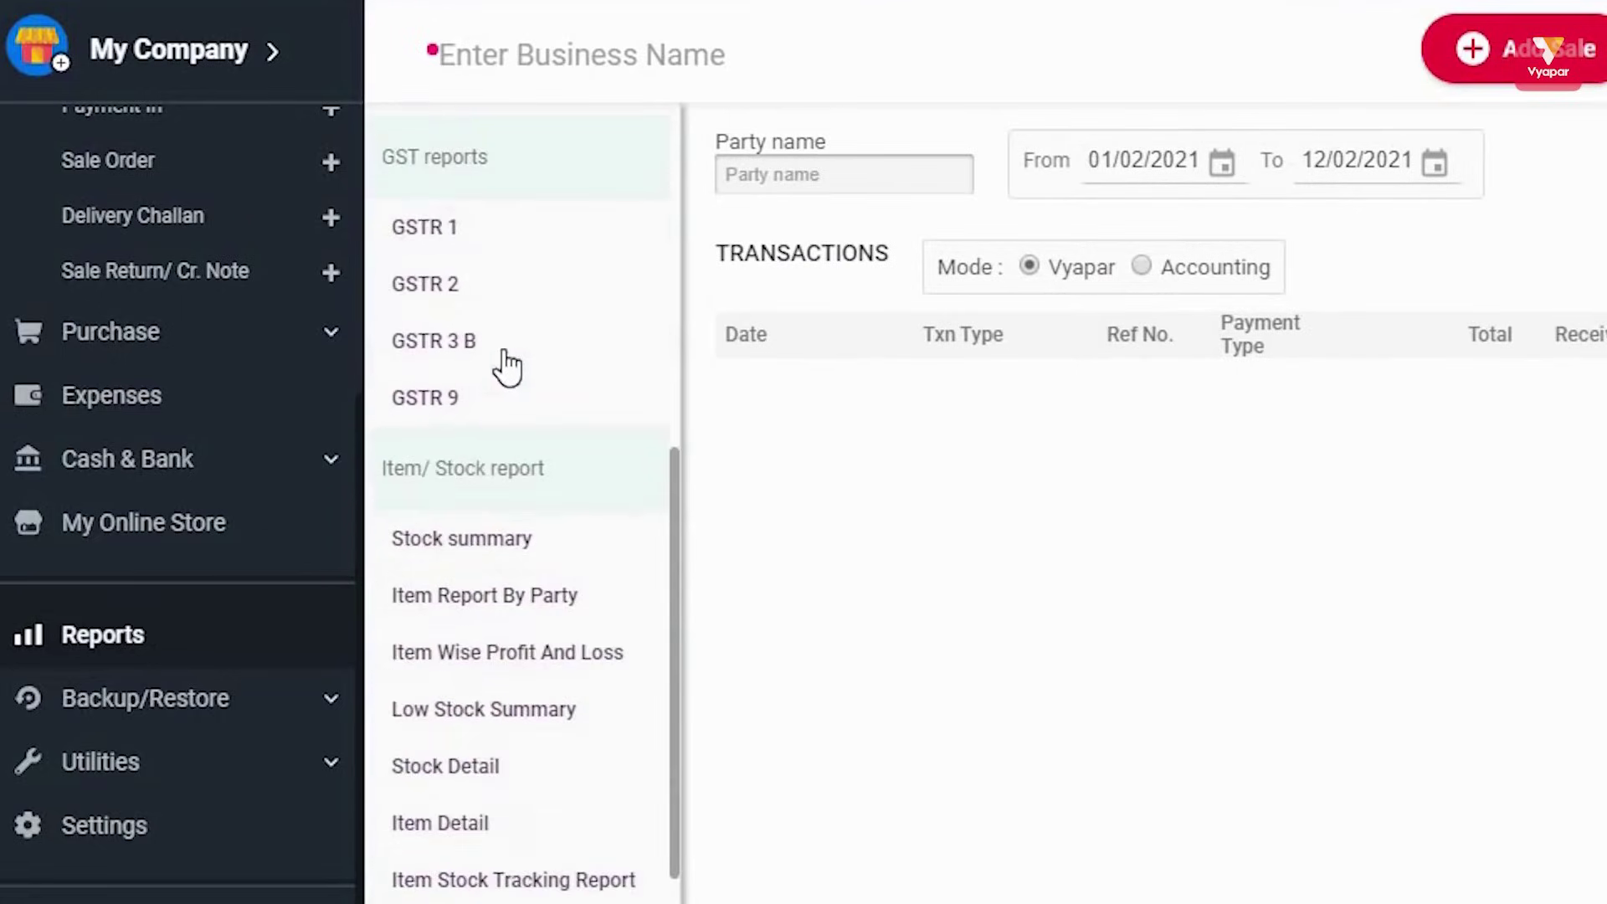
pyautogui.click(445, 169)
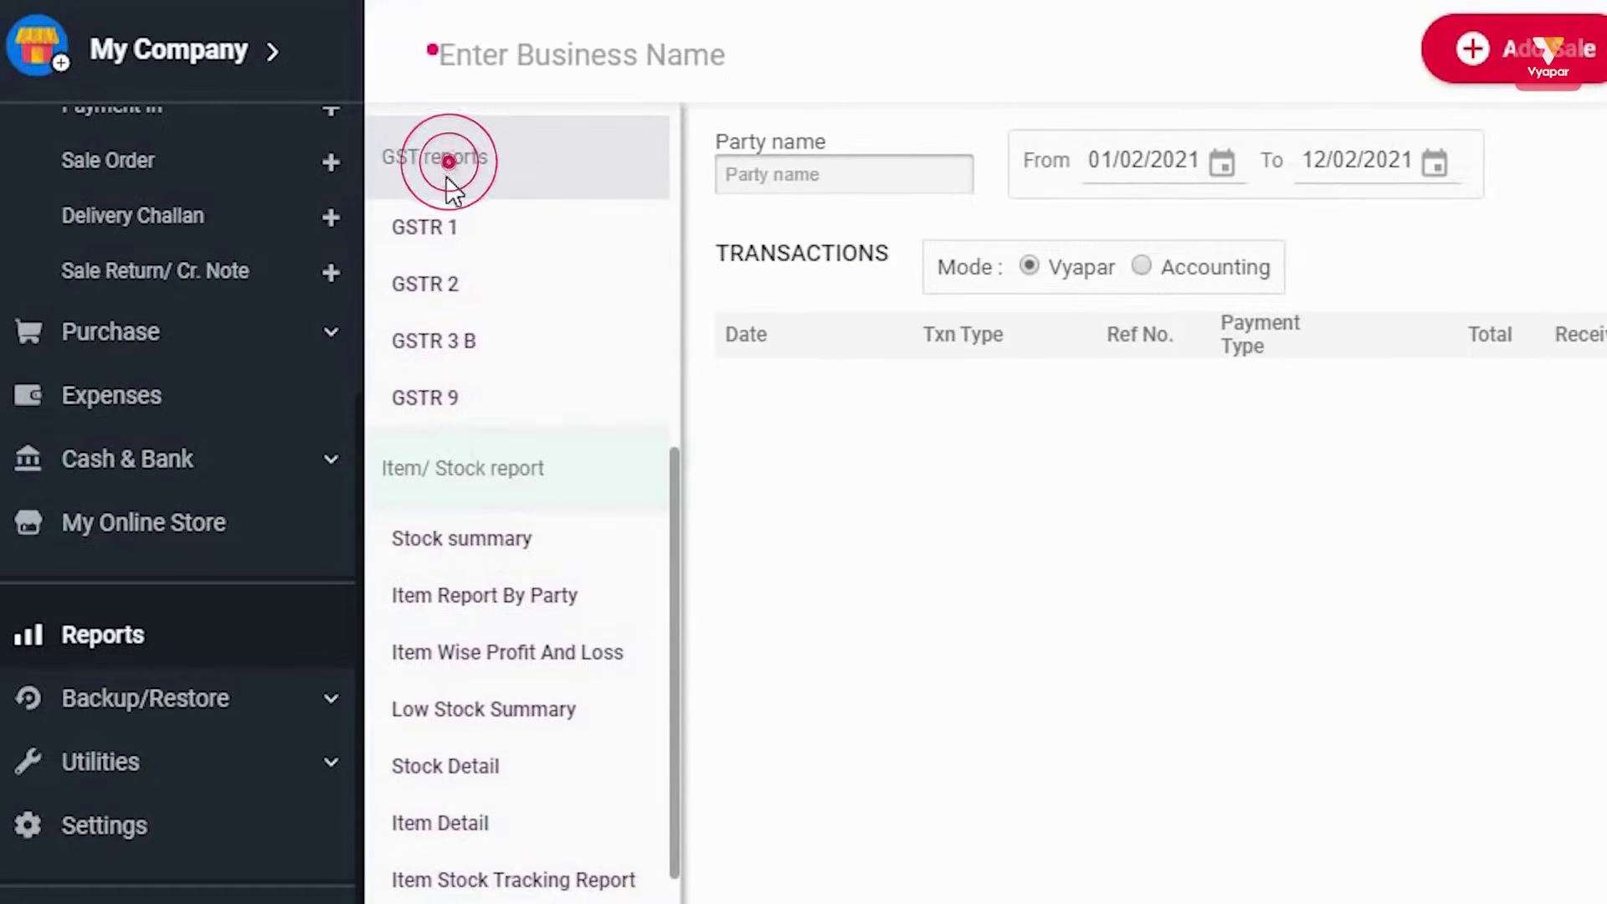
pyautogui.click(450, 243)
pyautogui.click(451, 283)
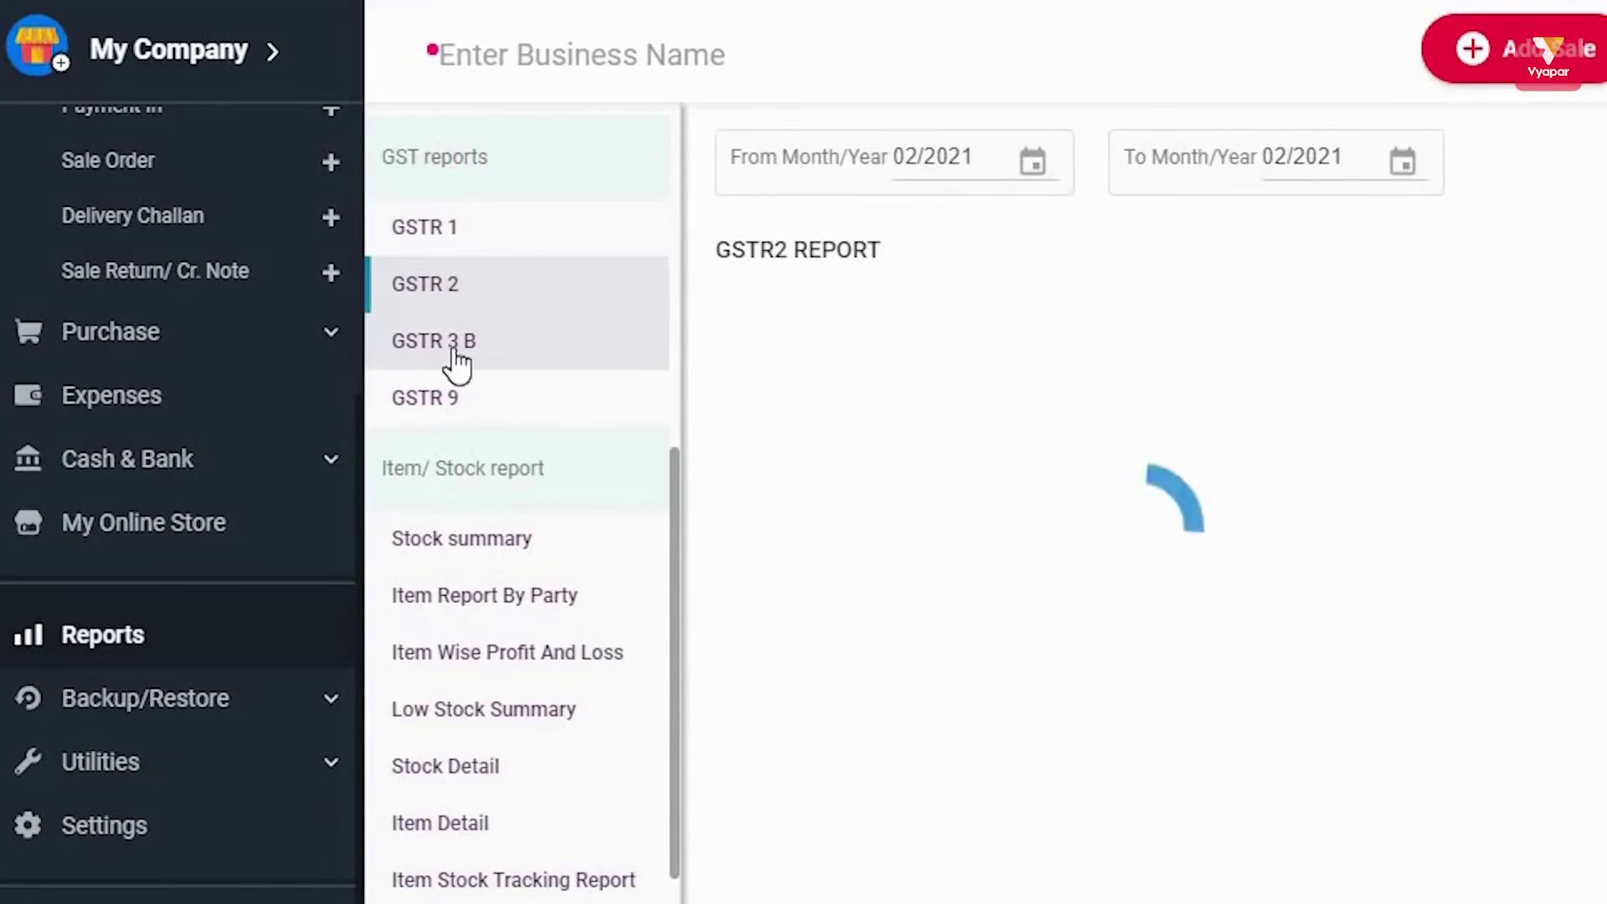
pyautogui.click(460, 399)
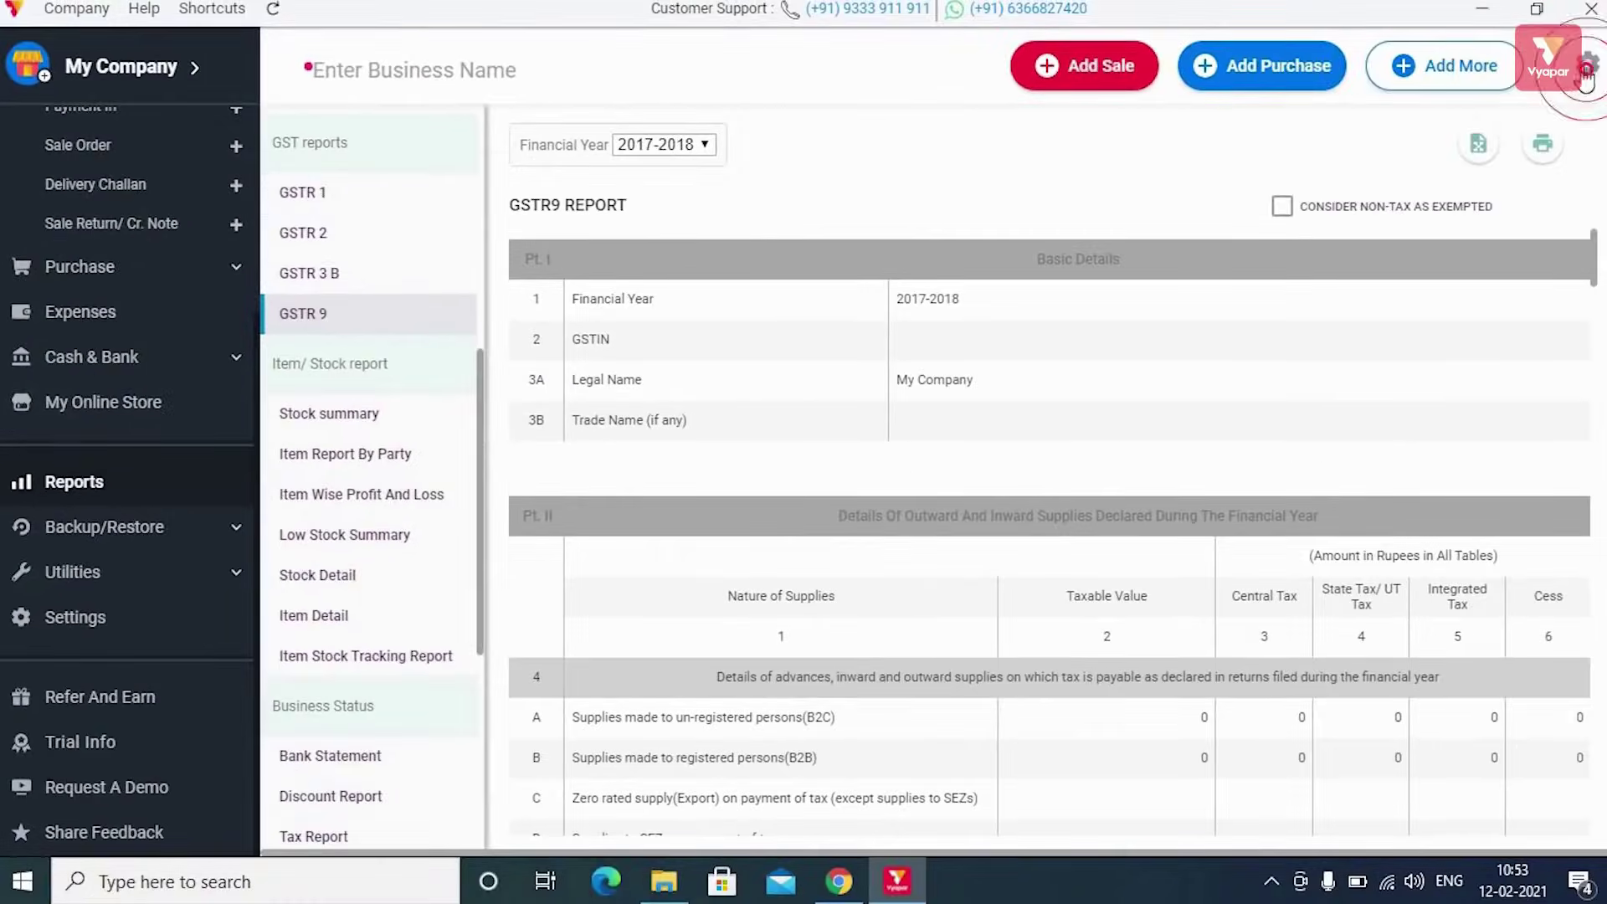
pyautogui.click(1588, 63)
# Enable Composite Scheme at Manufacturer 1.0% under Taxes & GST, then close Settings
pyautogui.click(34, 469)
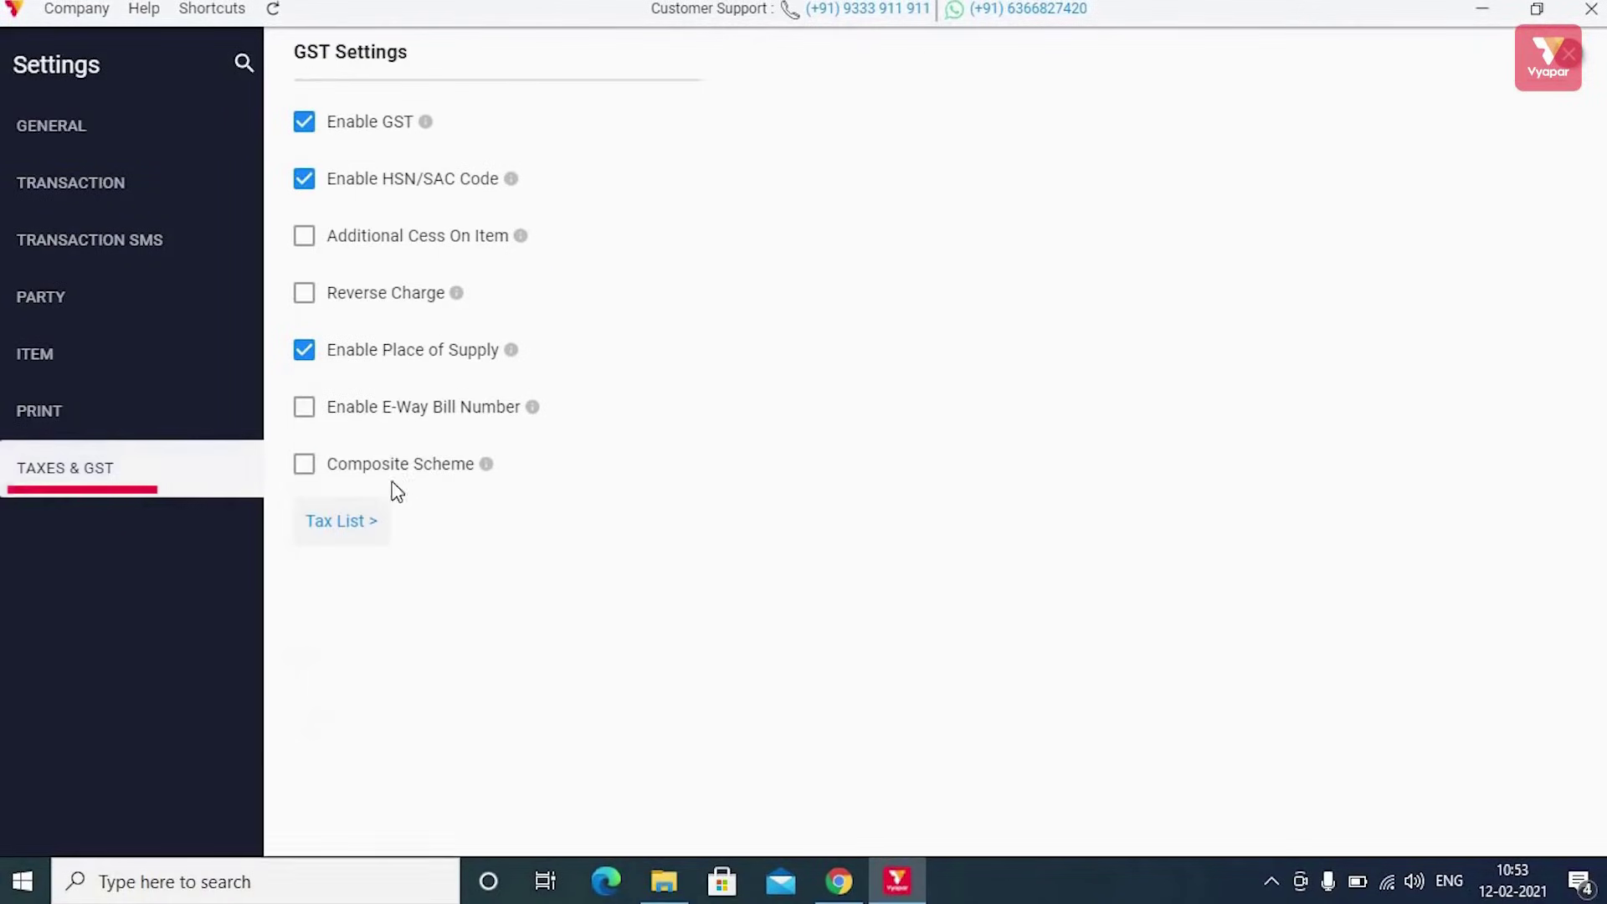
pyautogui.click(304, 465)
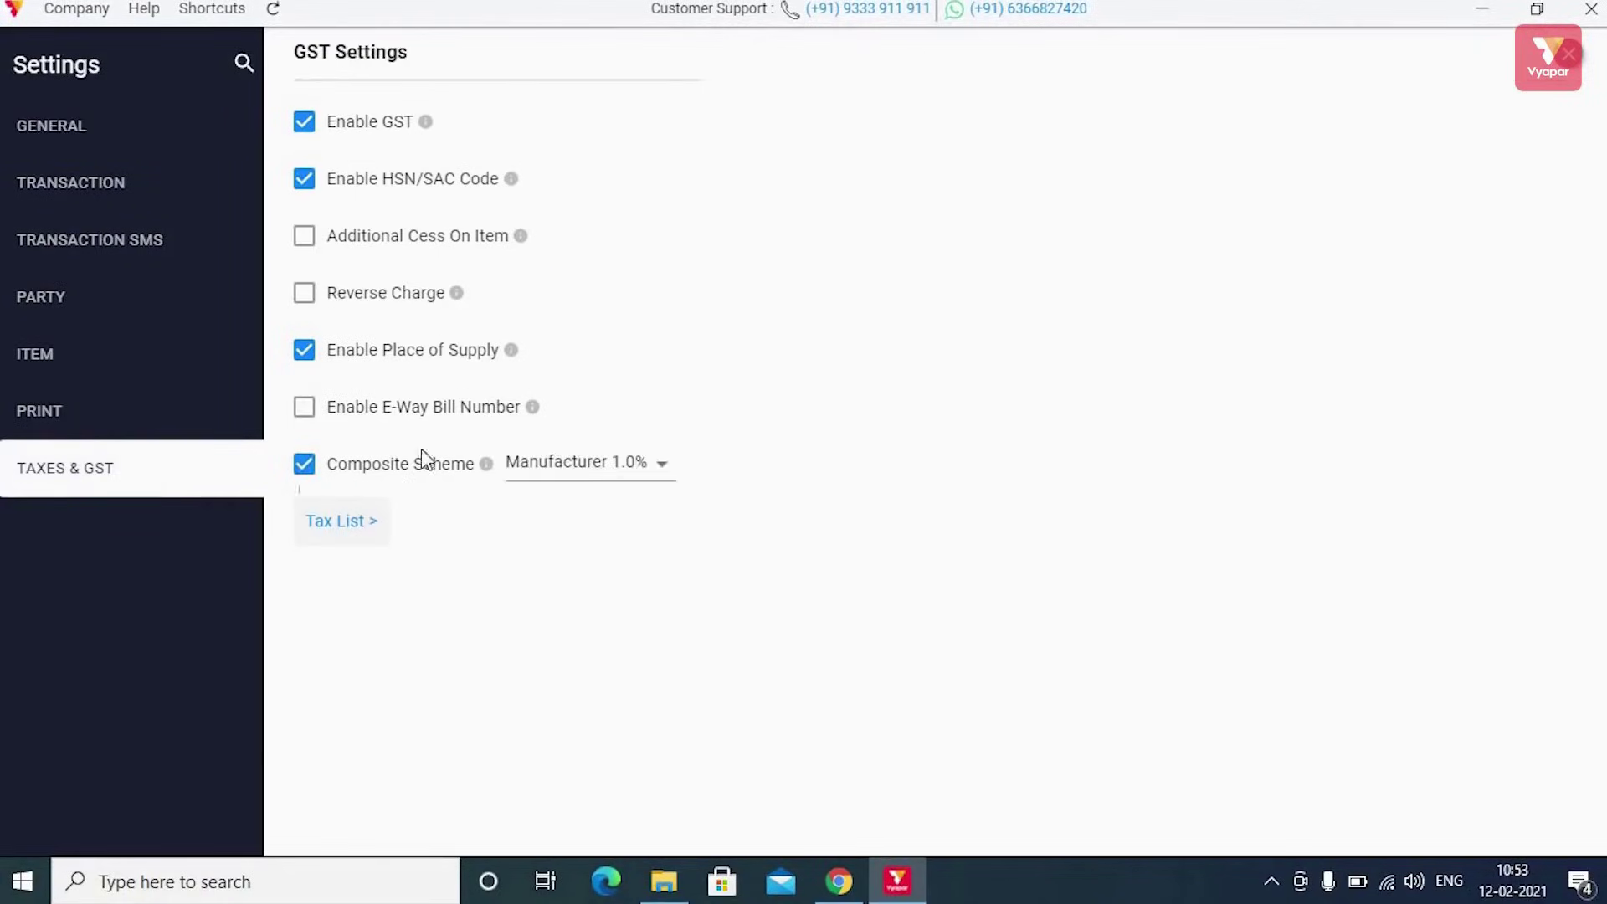
pyautogui.click(1571, 57)
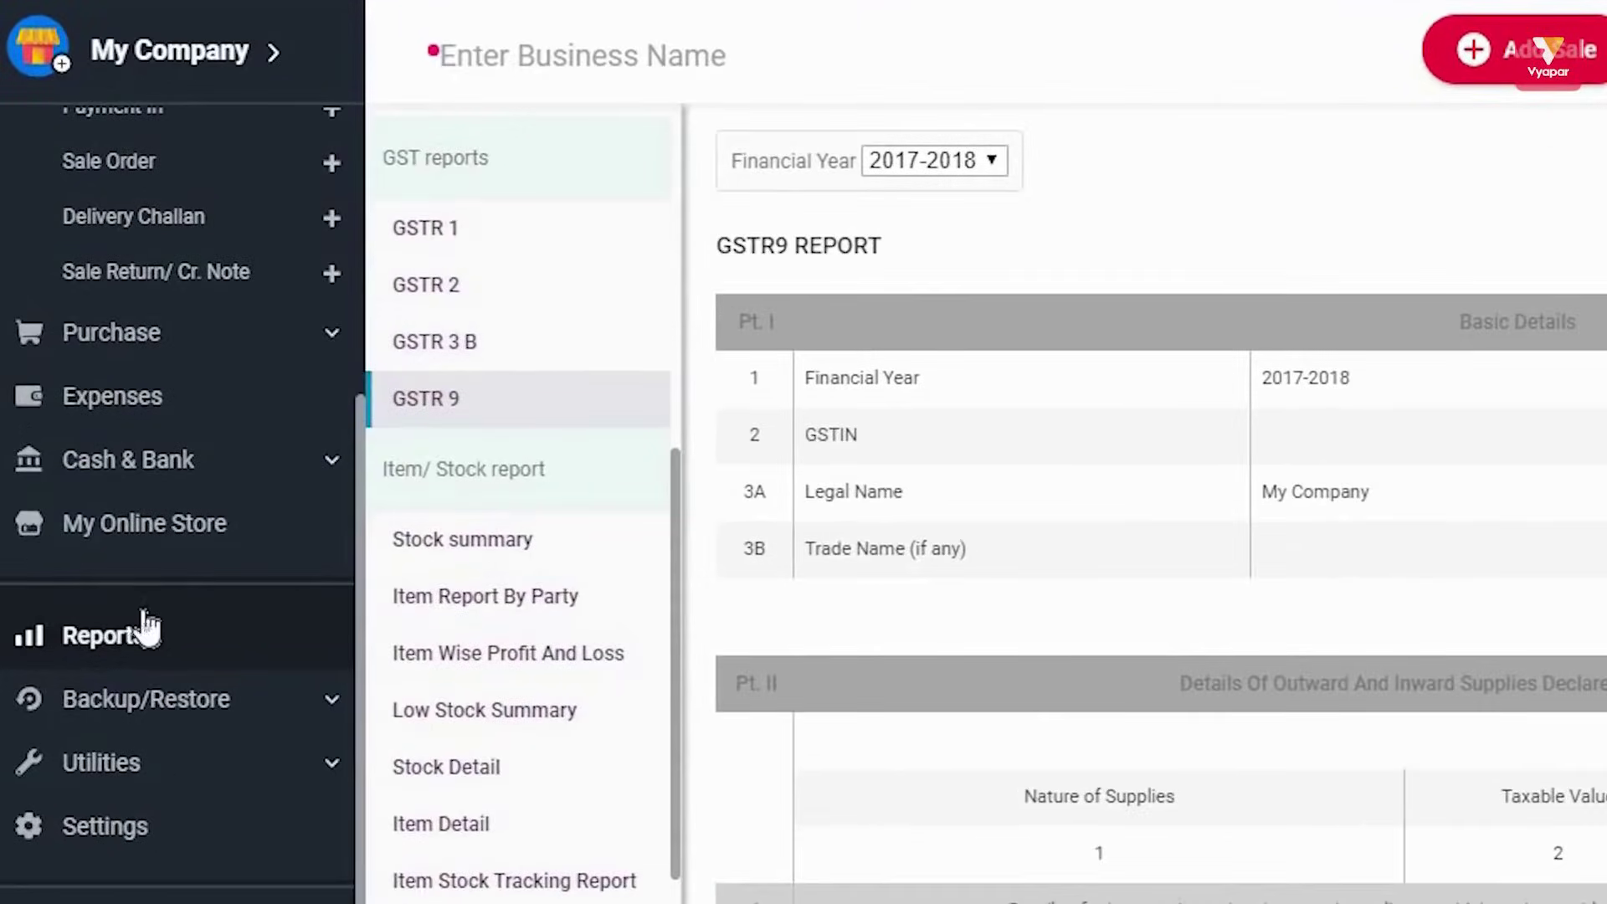
# Reload Reports to show GSTR 4 and GSTR 9A, then view Stock summary and Item Report By Party
pyautogui.click(144, 630)
pyautogui.scroll(-5, 556, 582)
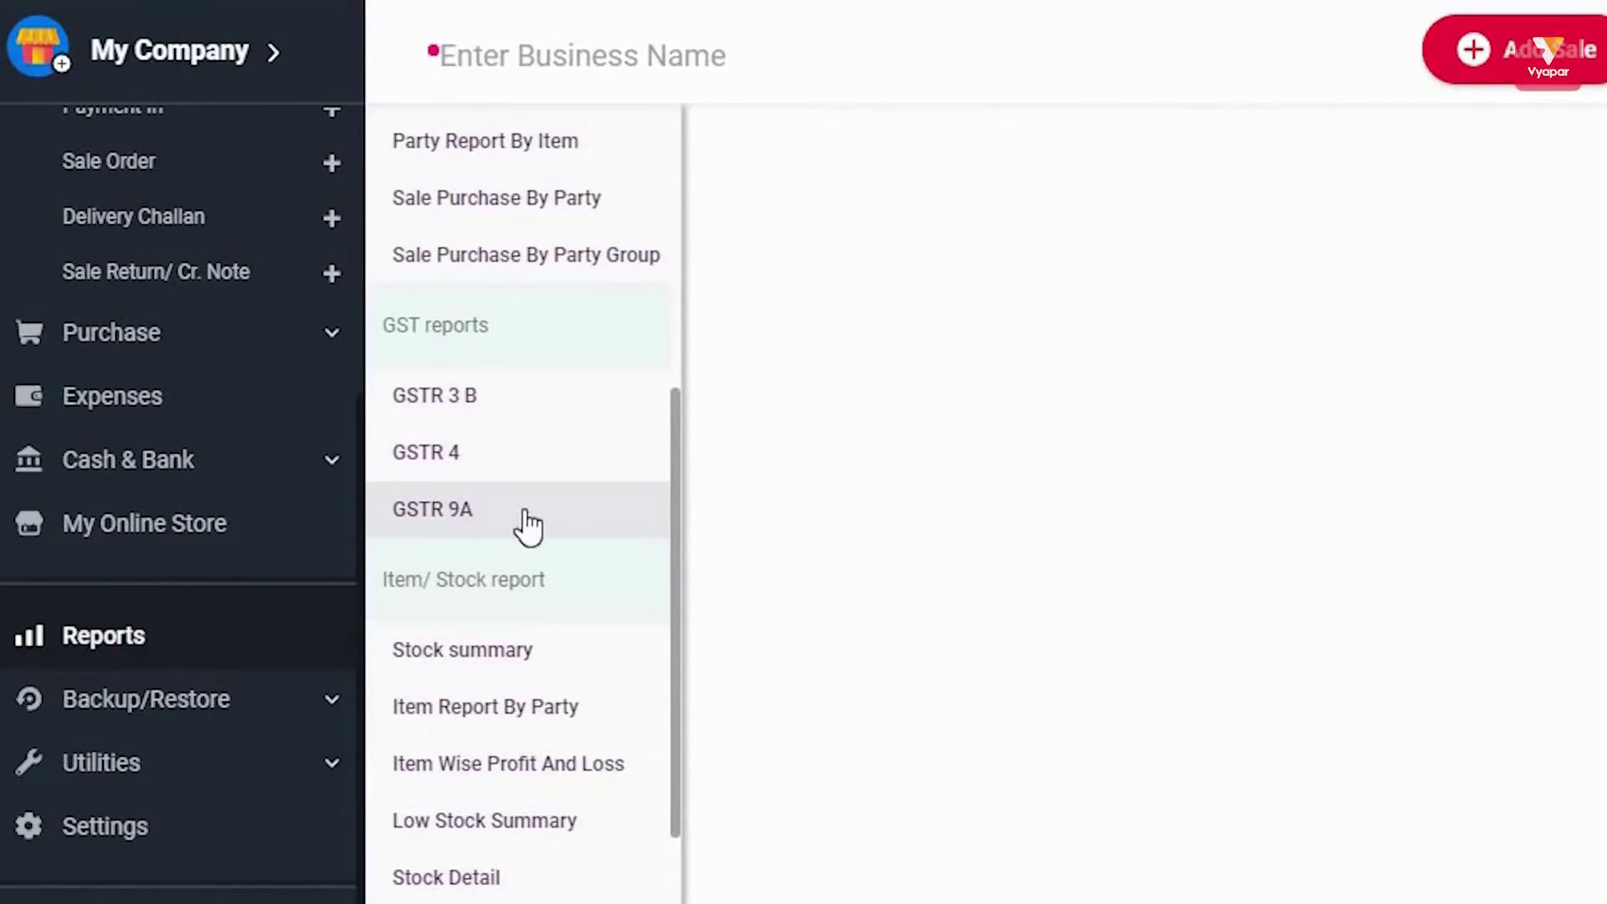
pyautogui.scroll(-4, 528, 526)
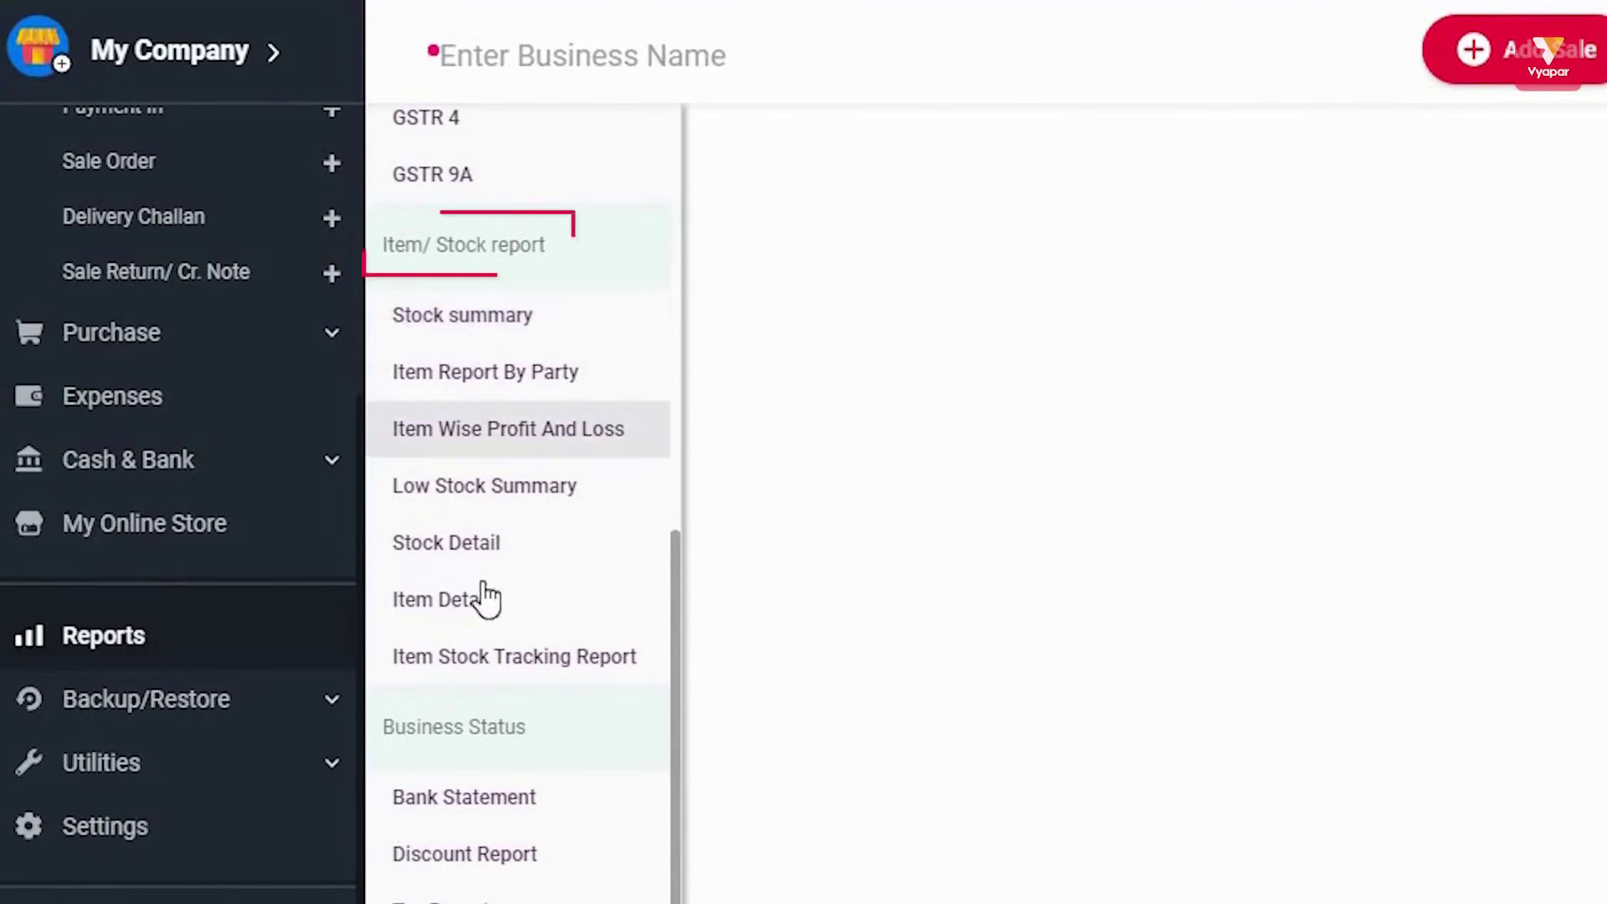
pyautogui.click(448, 326)
pyautogui.click(486, 381)
# View Item Wise Profit And Loss, Low Stock Summary, Stock Detail, Item Detail and Item Stock Tracking reports
pyautogui.click(501, 431)
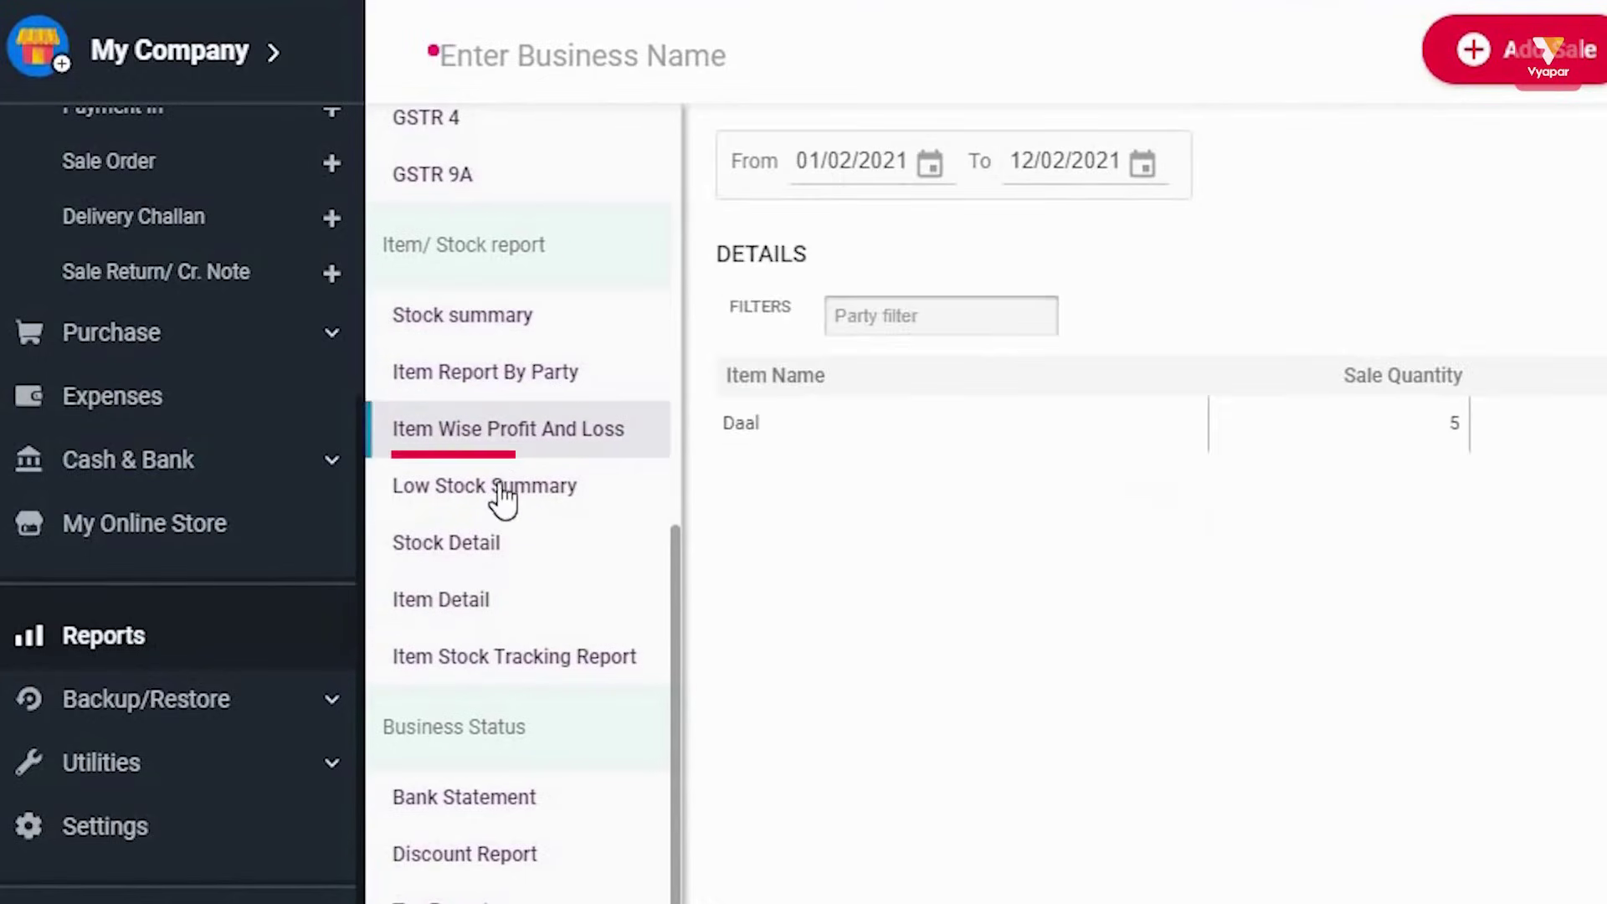
pyautogui.click(494, 500)
pyautogui.click(484, 548)
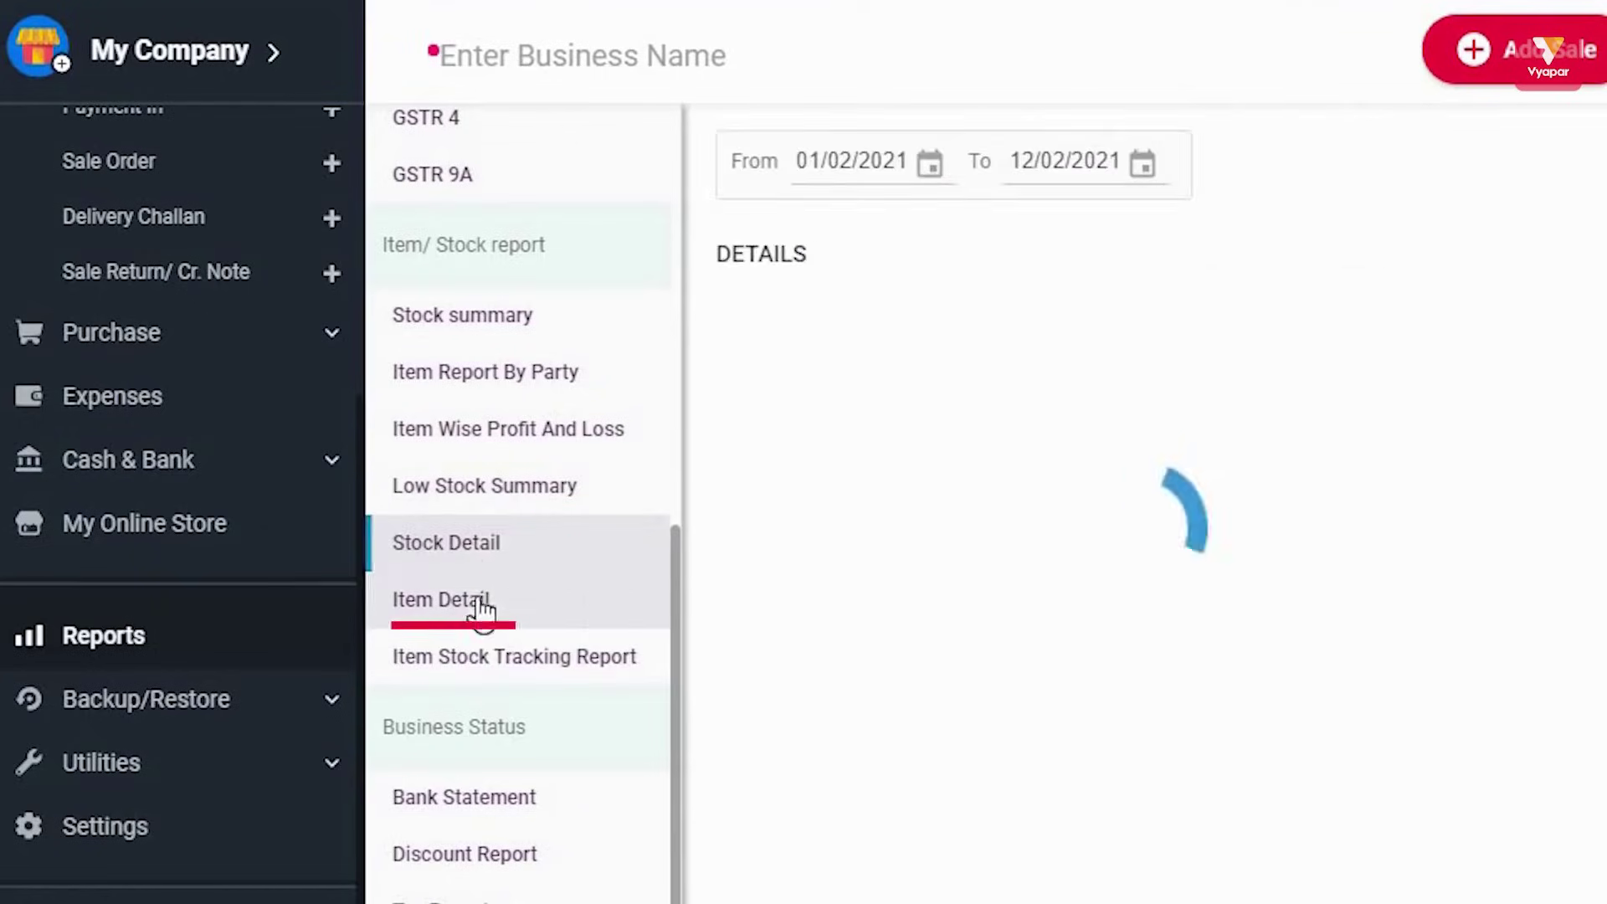
pyautogui.click(485, 609)
pyautogui.click(630, 665)
pyautogui.scroll(-4, 535, 618)
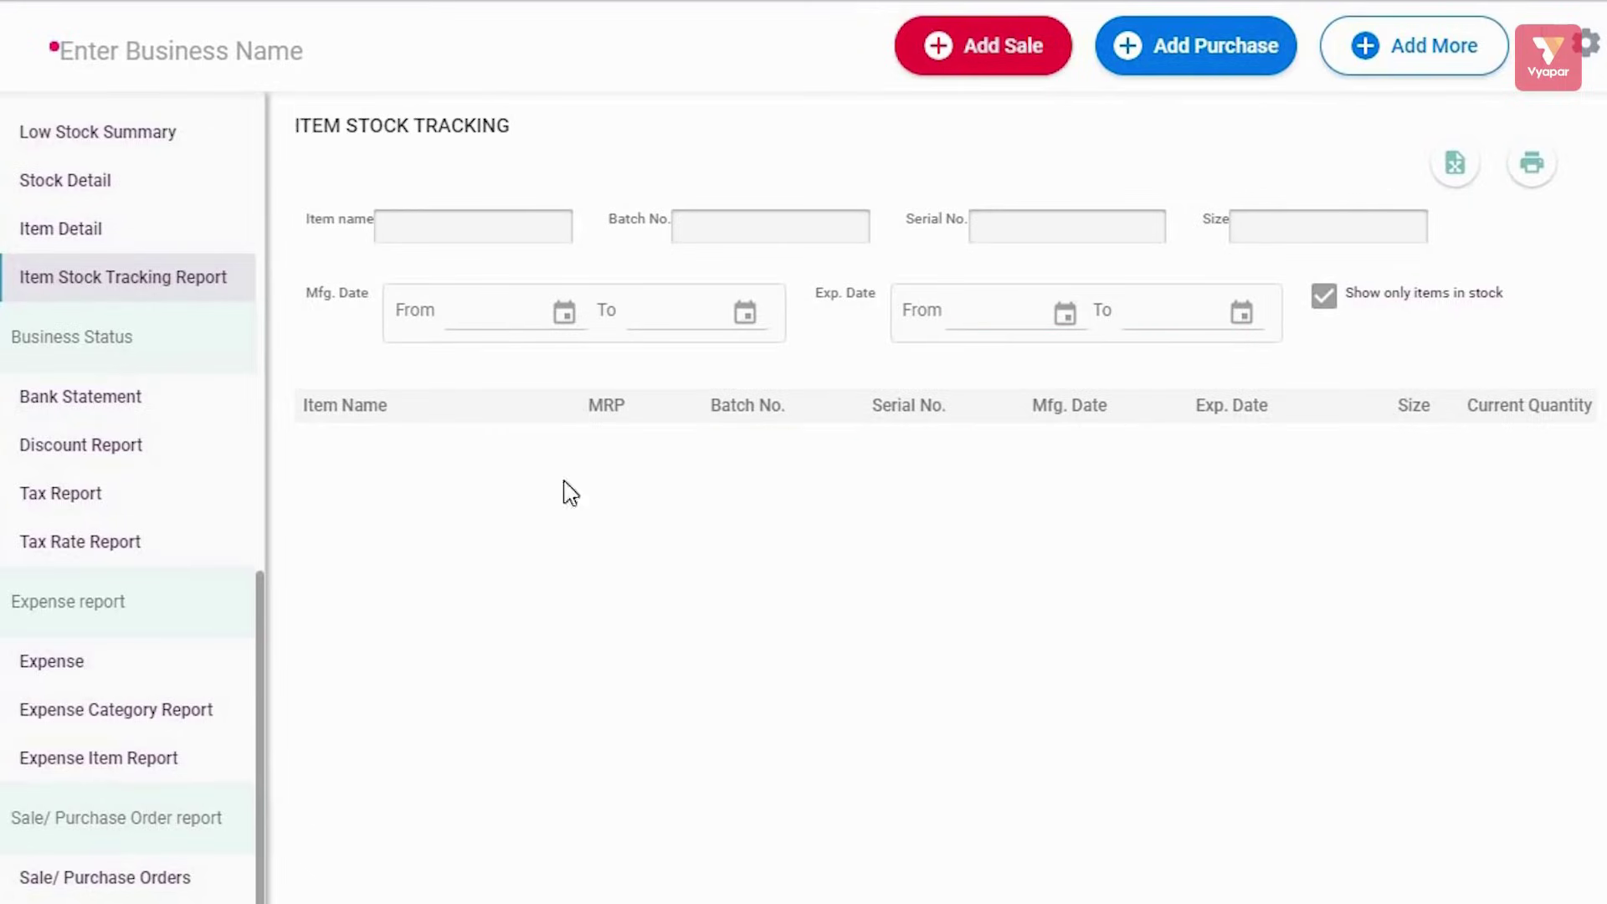
# Step through the Item Stock Tracking, Bank Statement, Discount and Tax reports
pyautogui.click(87, 289)
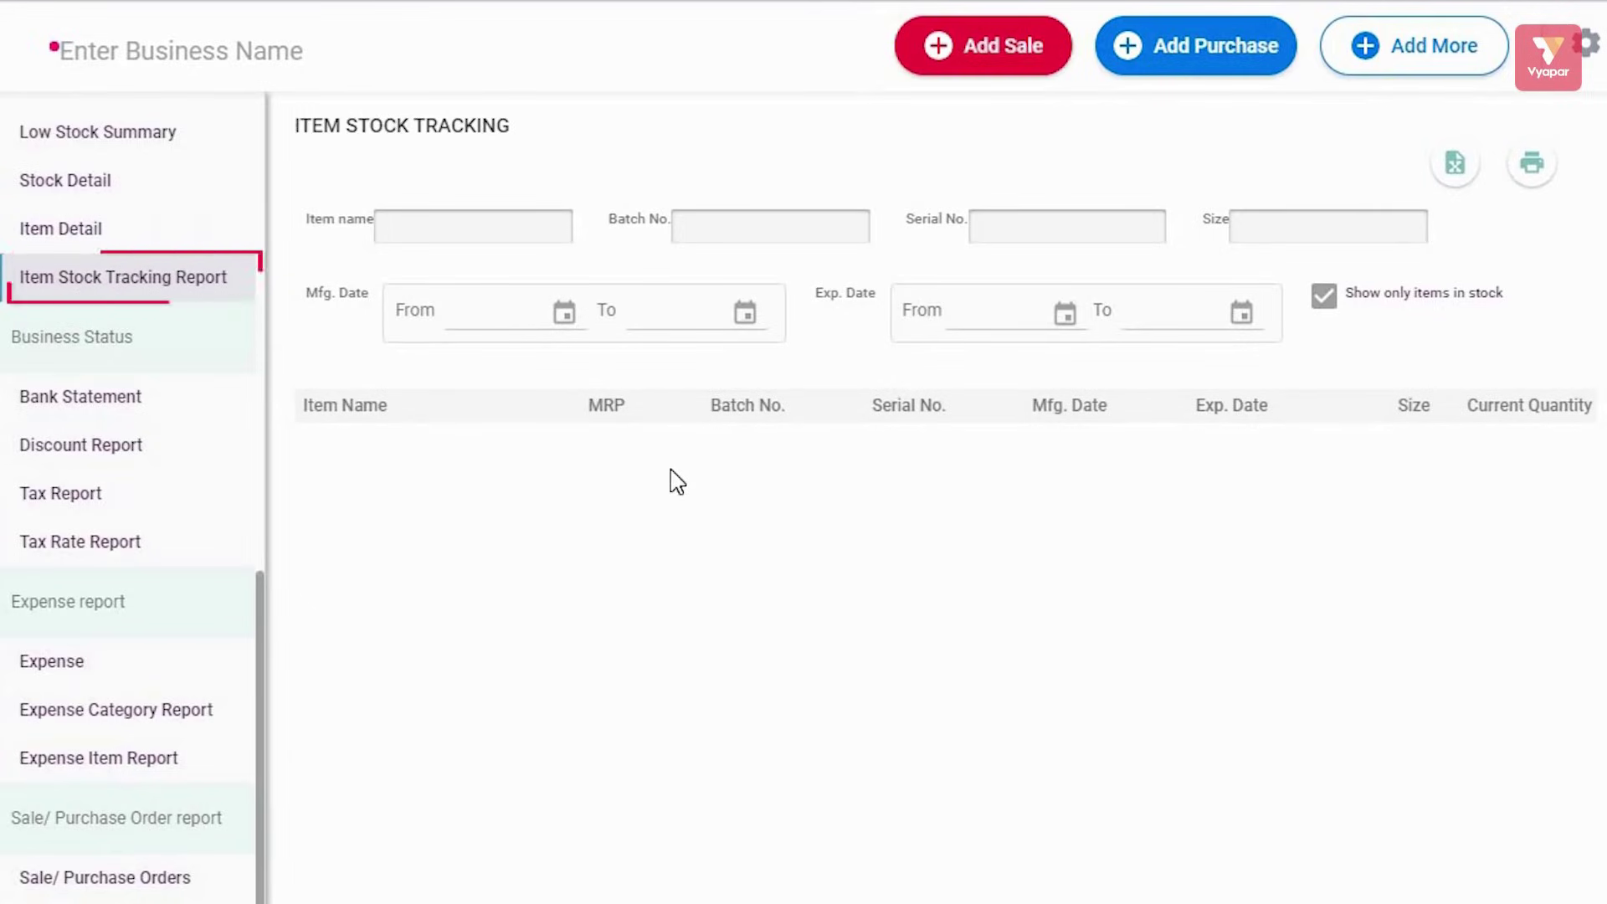
pyautogui.click(125, 400)
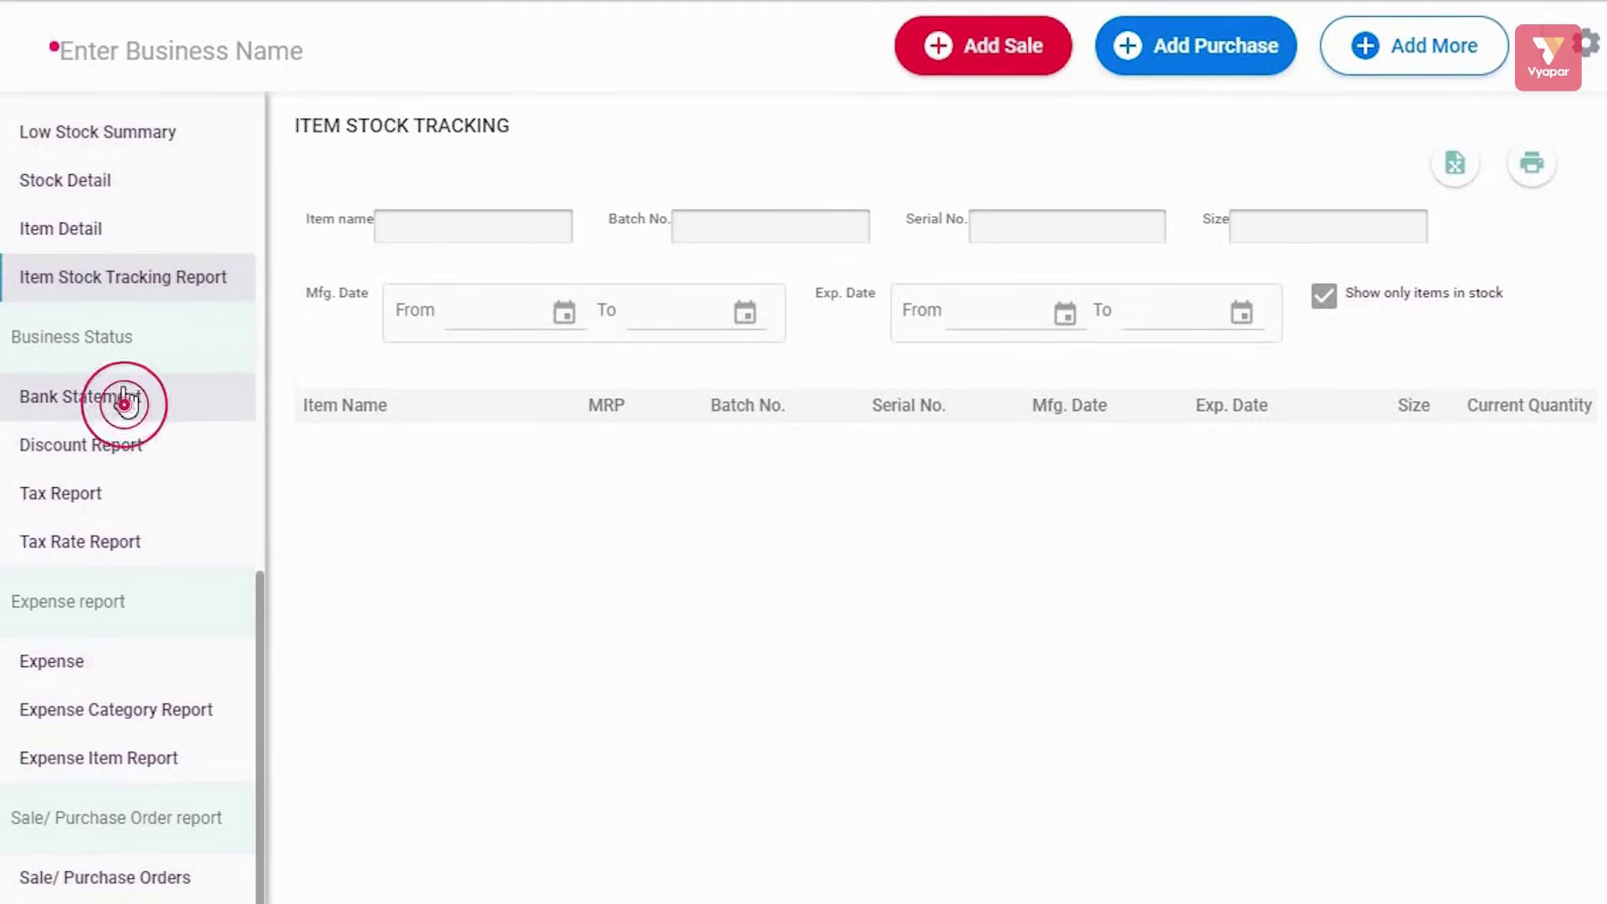
pyautogui.click(107, 457)
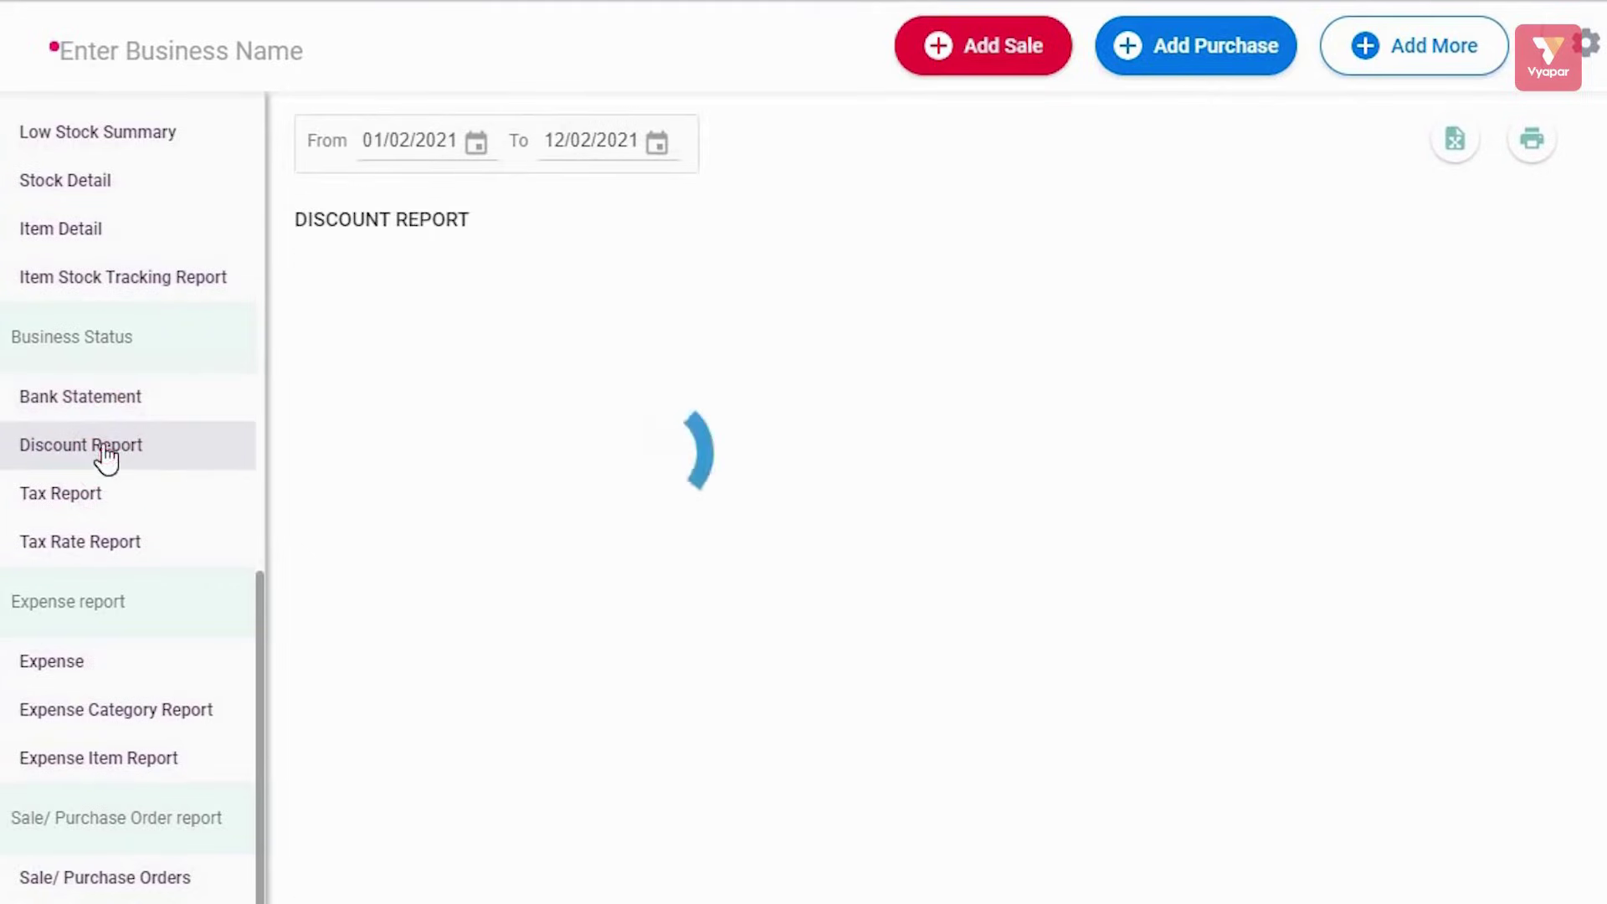
pyautogui.click(81, 509)
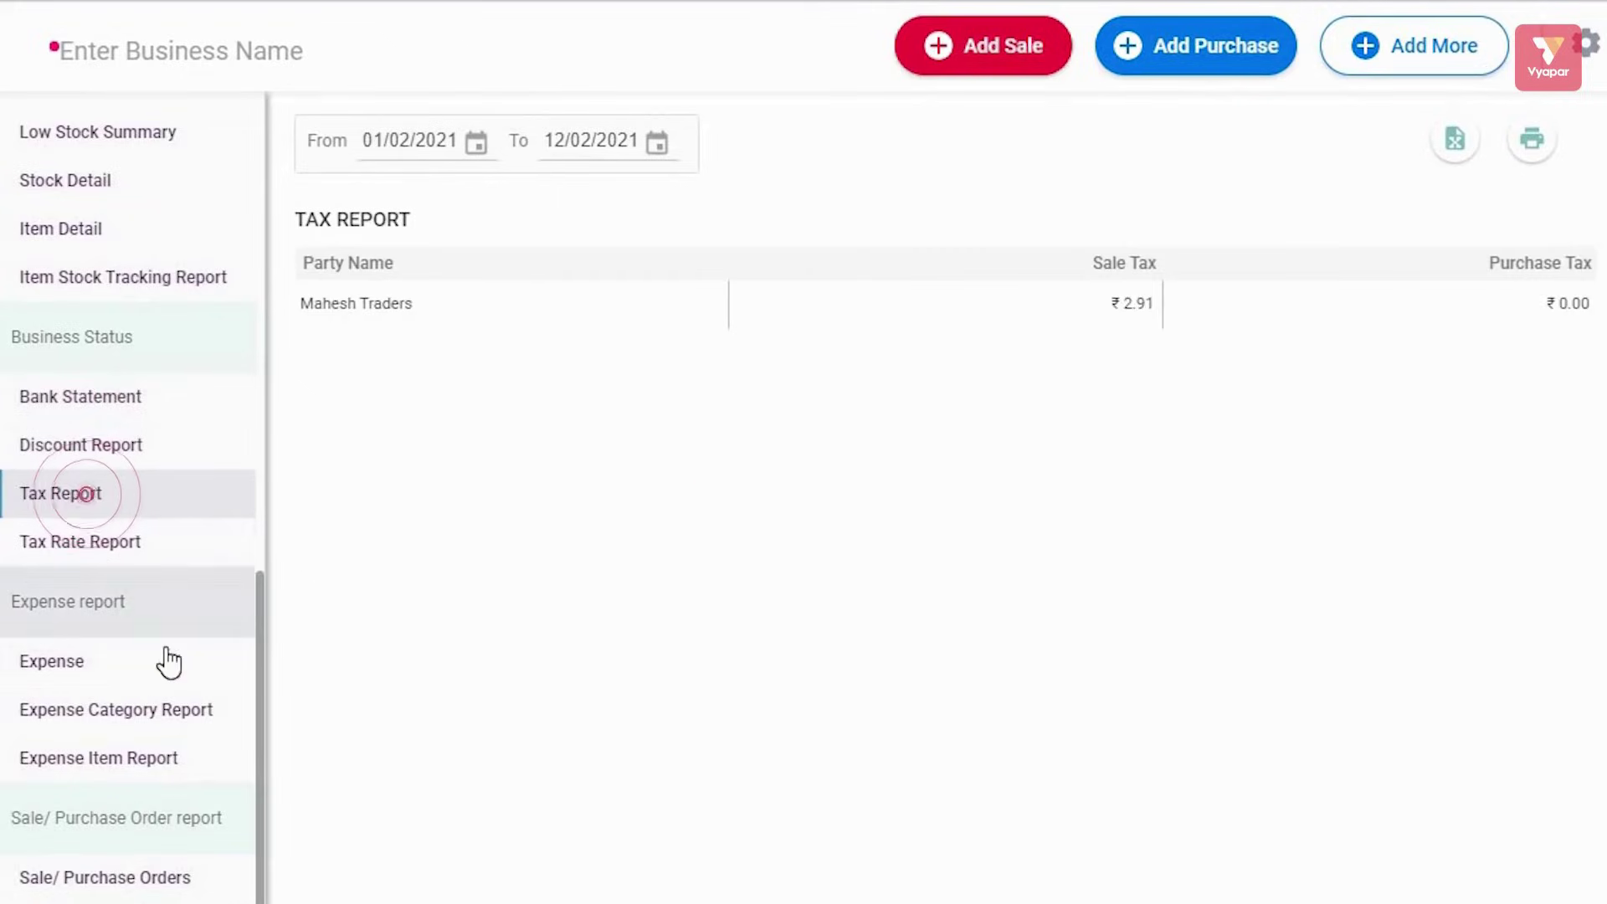
# View the Expense, Expense Category and Expense Item reports
pyautogui.scroll(-2, 168, 661)
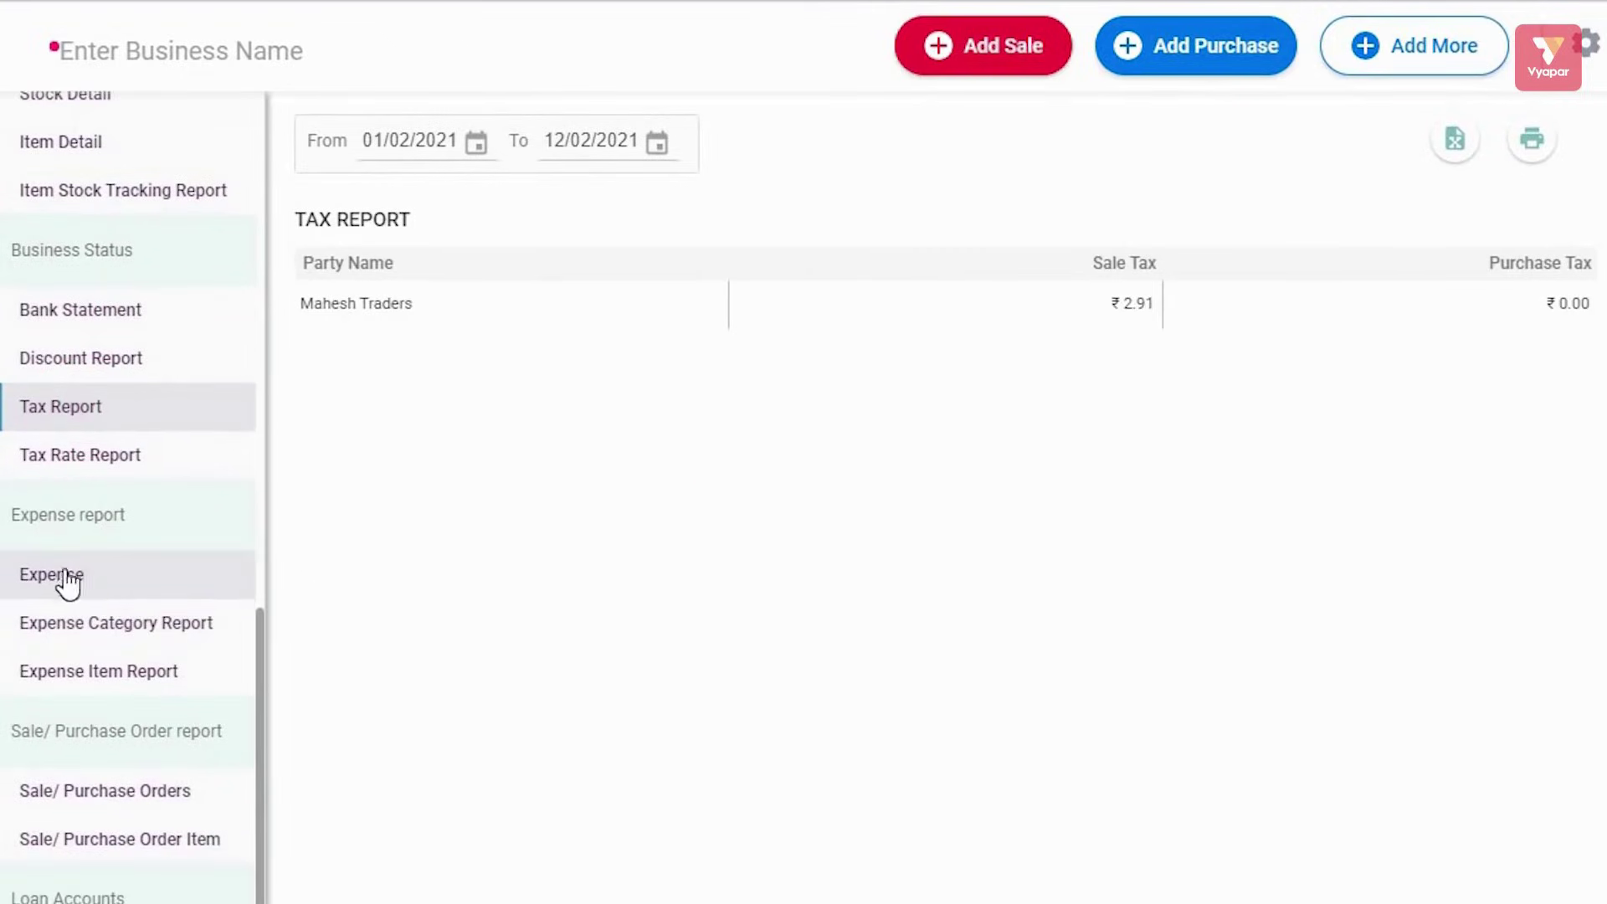
pyautogui.click(117, 578)
pyautogui.click(125, 629)
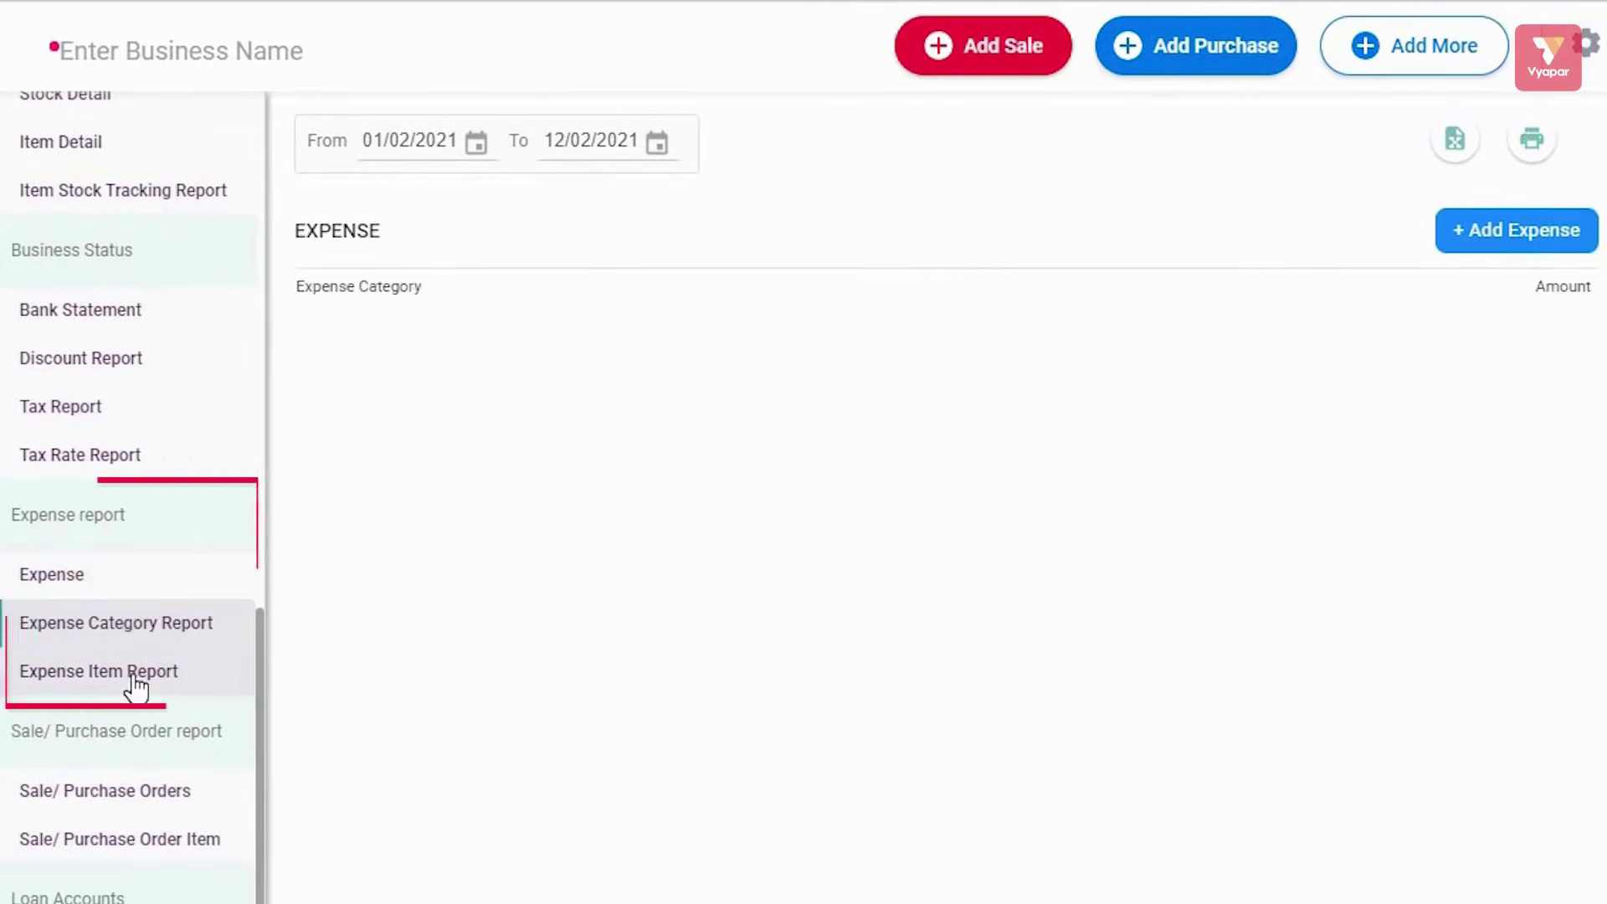
pyautogui.click(134, 680)
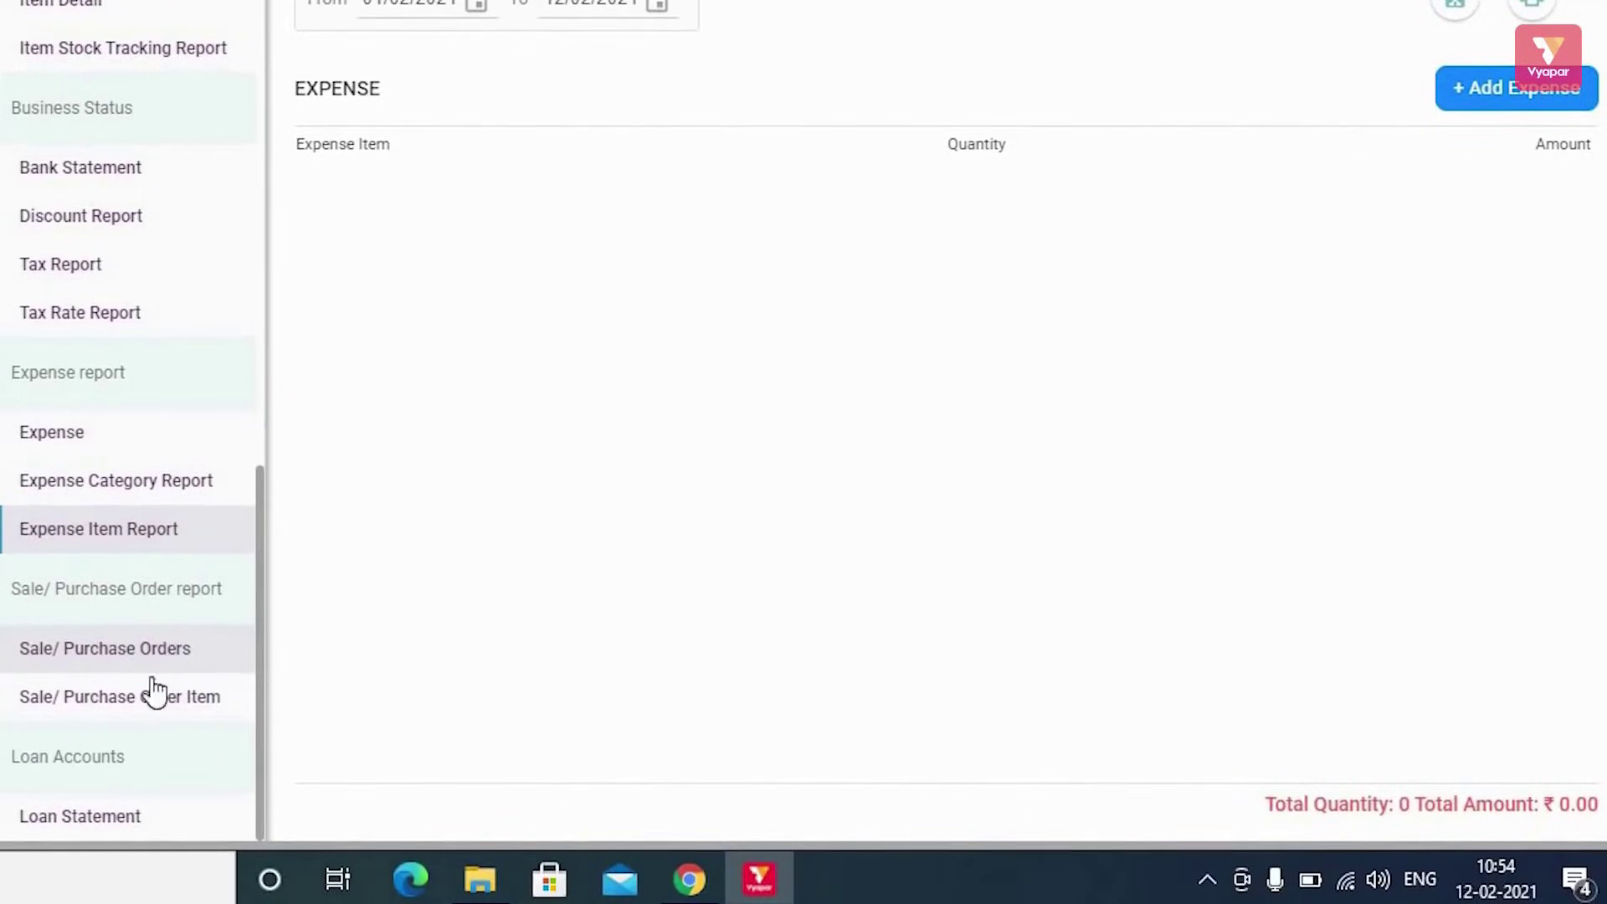
# Check the Sale/Purchase Orders report, then move on to the Loan Statement report
pyautogui.click(118, 652)
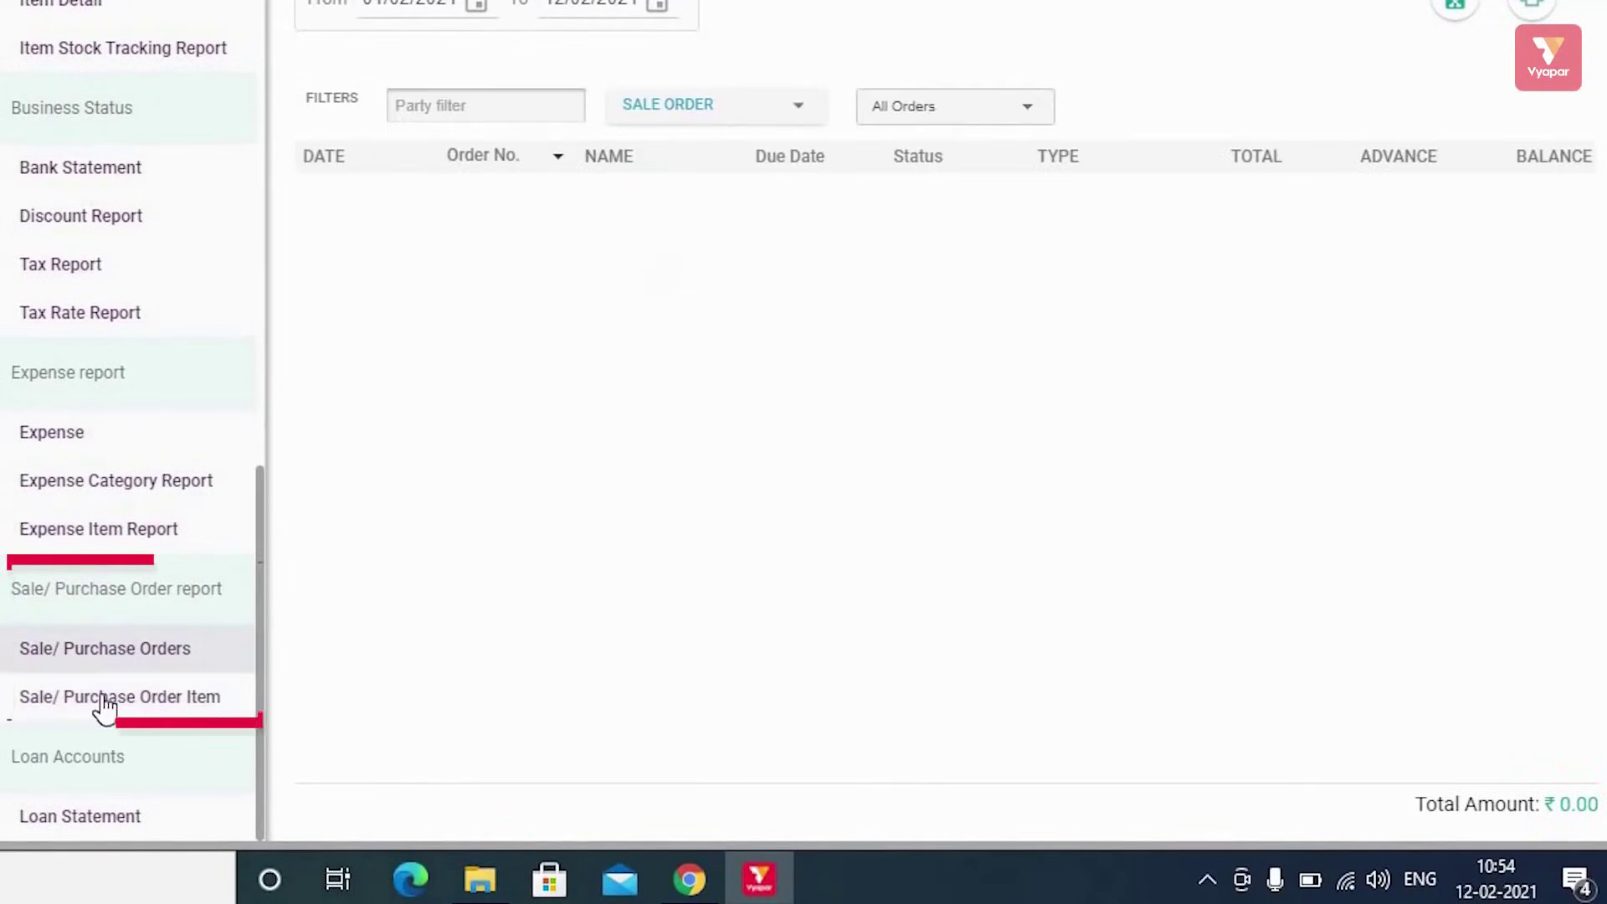
pyautogui.click(130, 707)
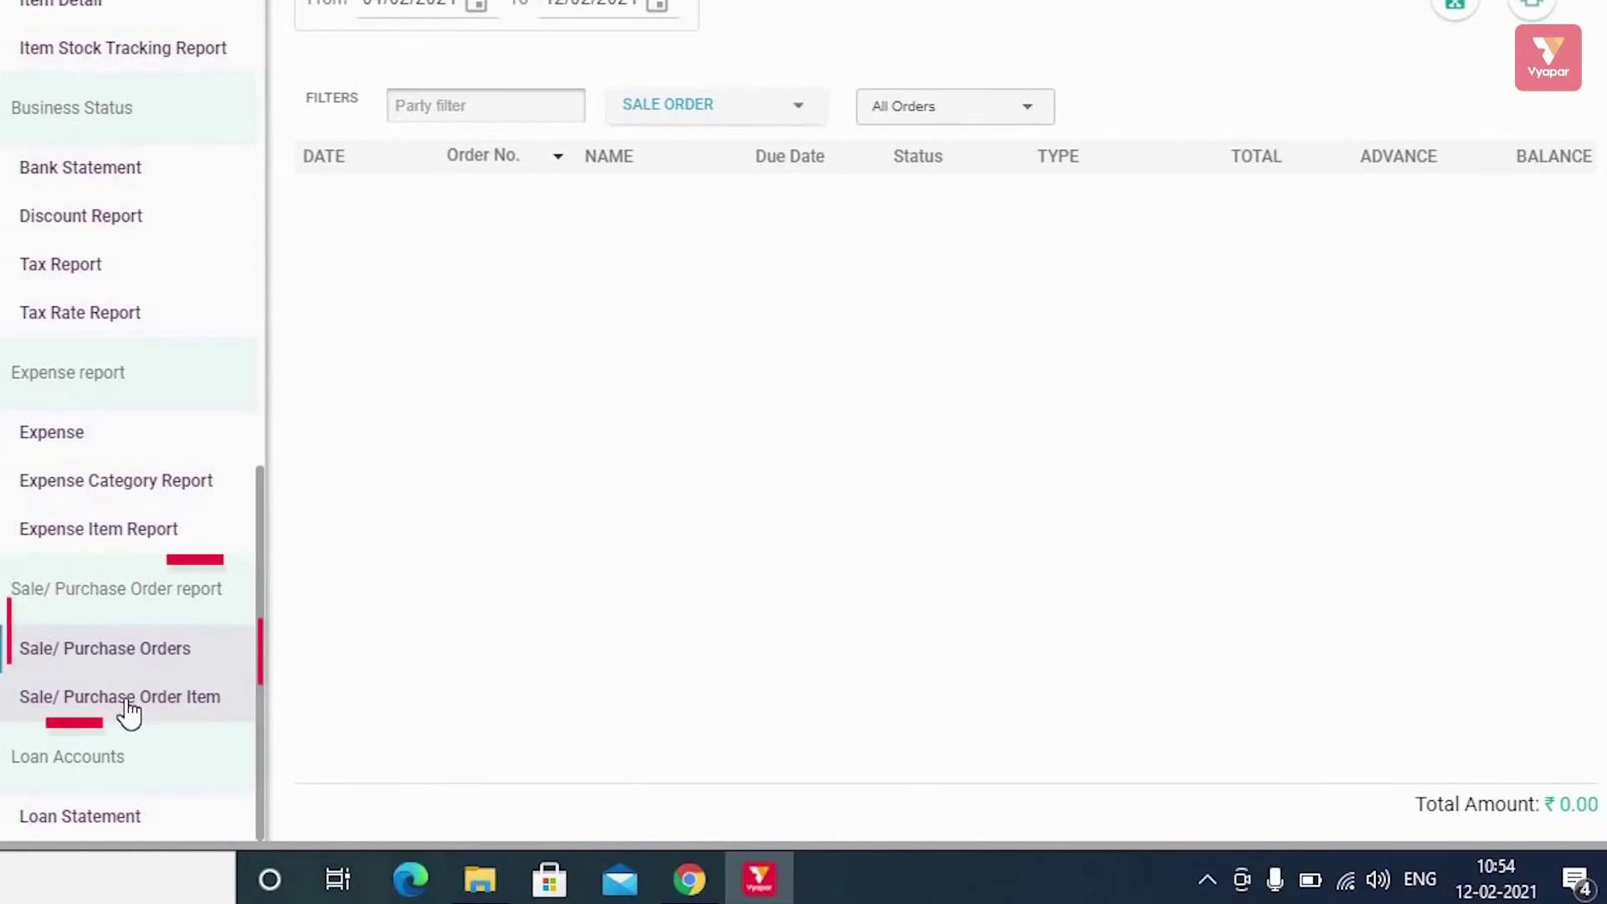
pyautogui.scroll(15, 136, 646)
pyautogui.scroll(-15, 137, 646)
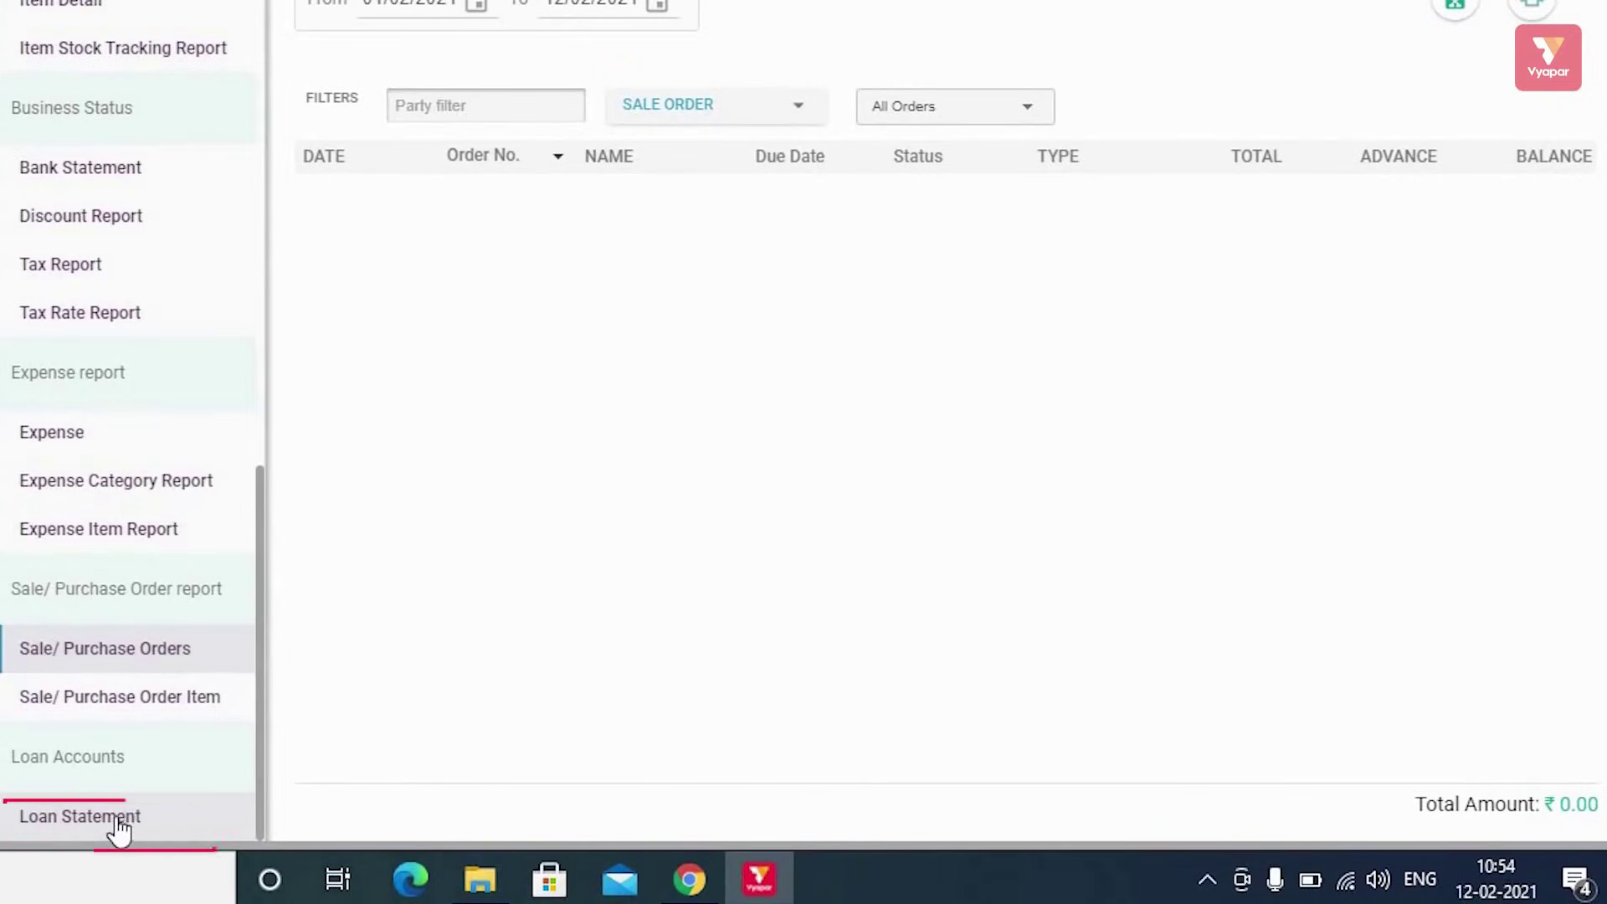
pyautogui.click(120, 823)
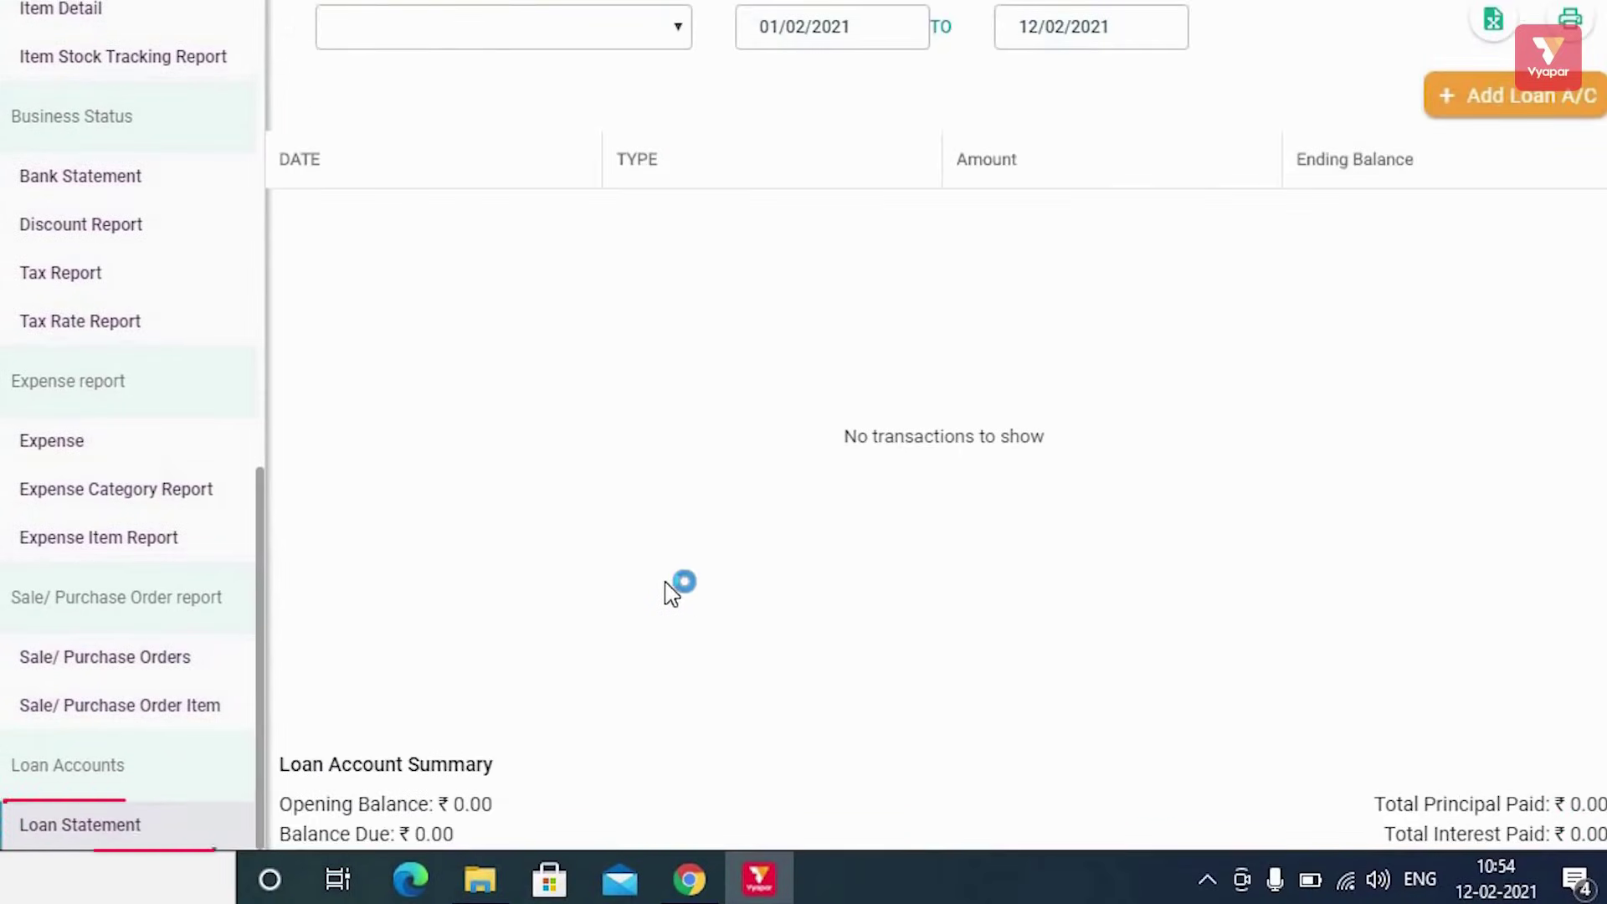